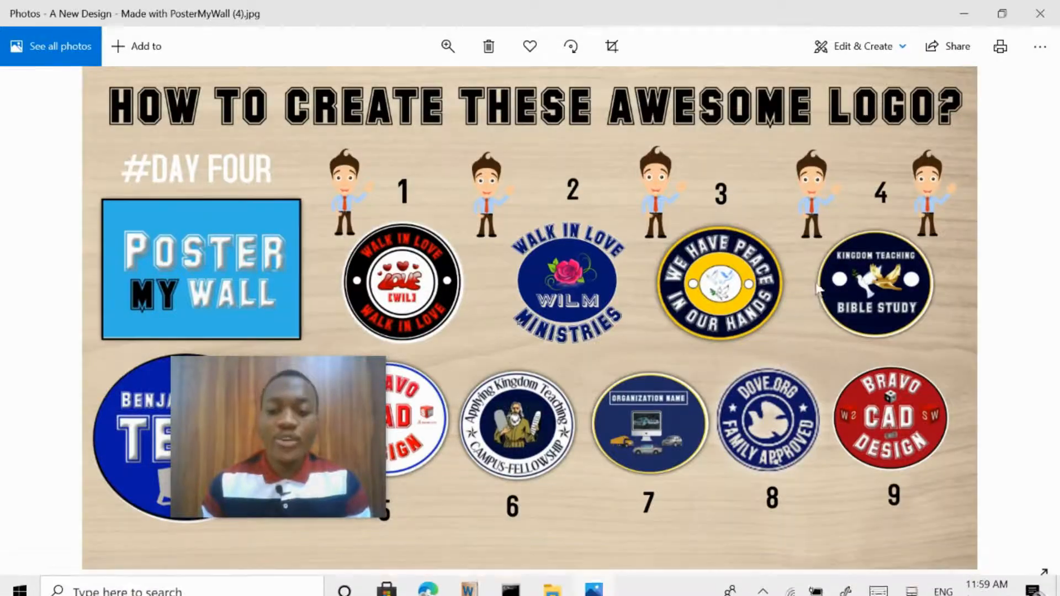
# Examine logo 4, the Kingdom Teaching Bible Study emblem, up close in the reference image
pyautogui.scroll(2, 826, 295)
pyautogui.scroll(1, 826, 290)
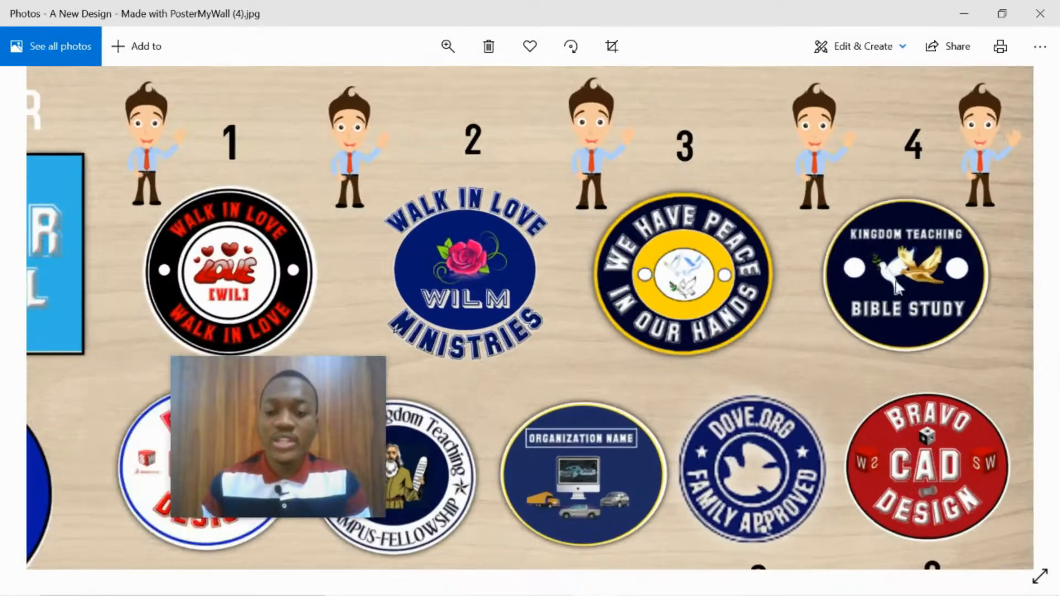
pyautogui.moveTo(873, 211)
pyautogui.mouseDown()
pyautogui.moveTo(803, 227)
pyautogui.moveTo(858, 224)
pyautogui.mouseUp()
pyautogui.scroll(1, 859, 223)
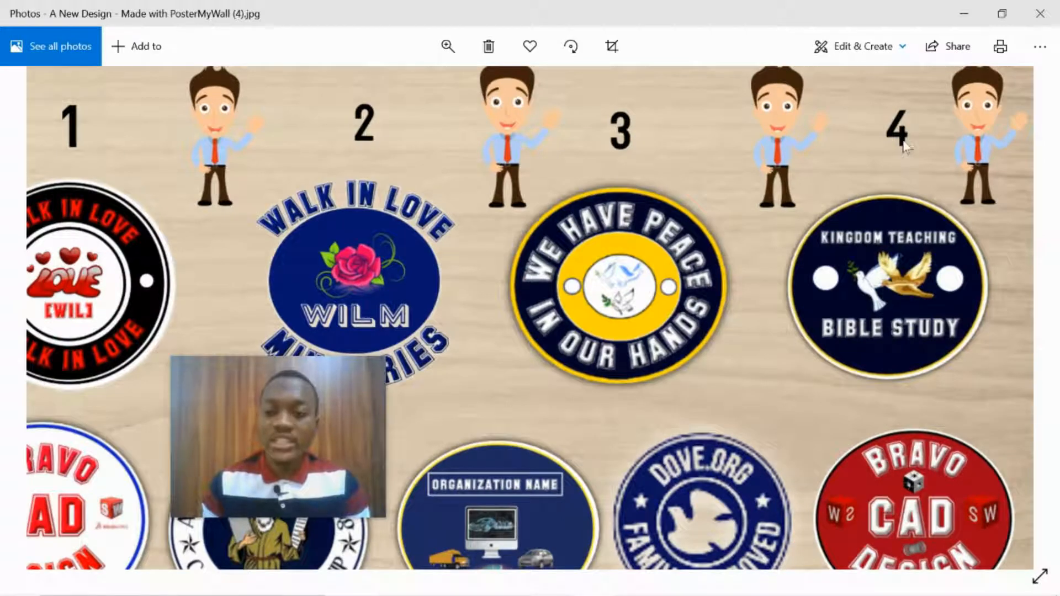
pyautogui.scroll(-3, 895, 338)
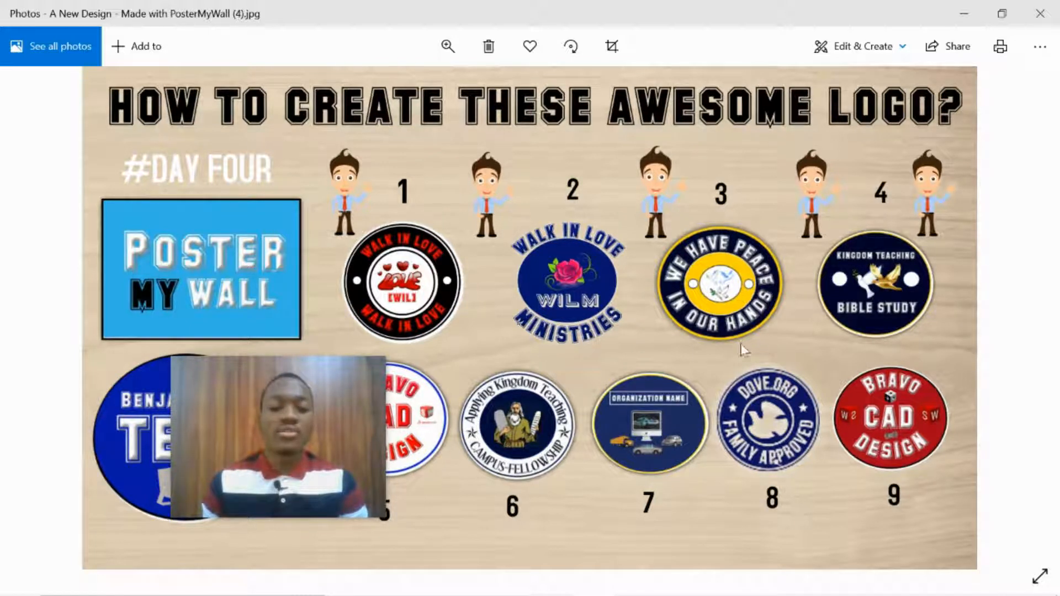
# Switch to the PosterMyWall editor and add a circle shape to the blank banner design
pyautogui.moveTo(696, 595)
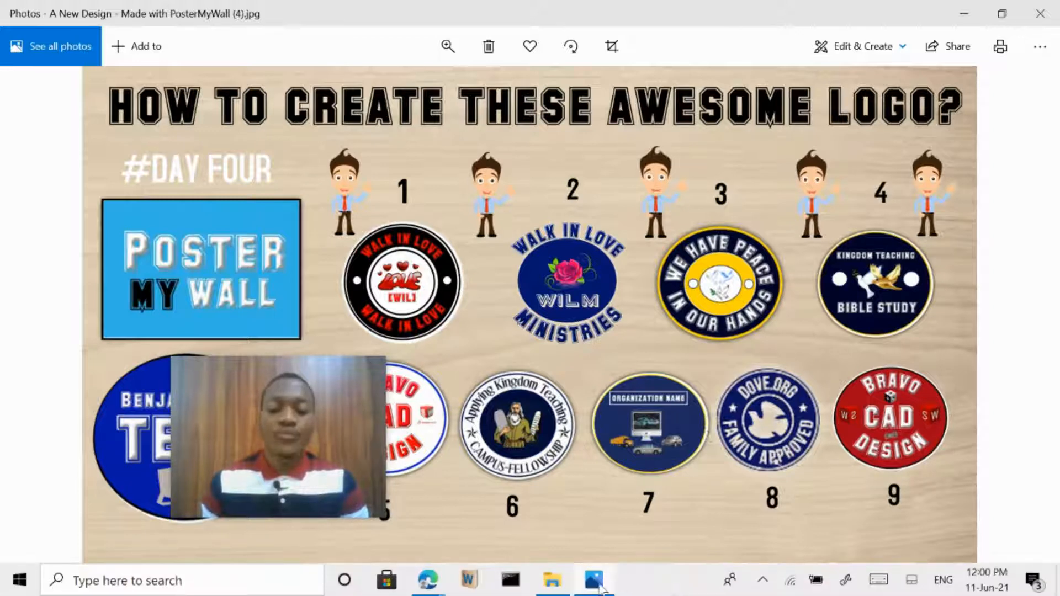
pyautogui.click(586, 588)
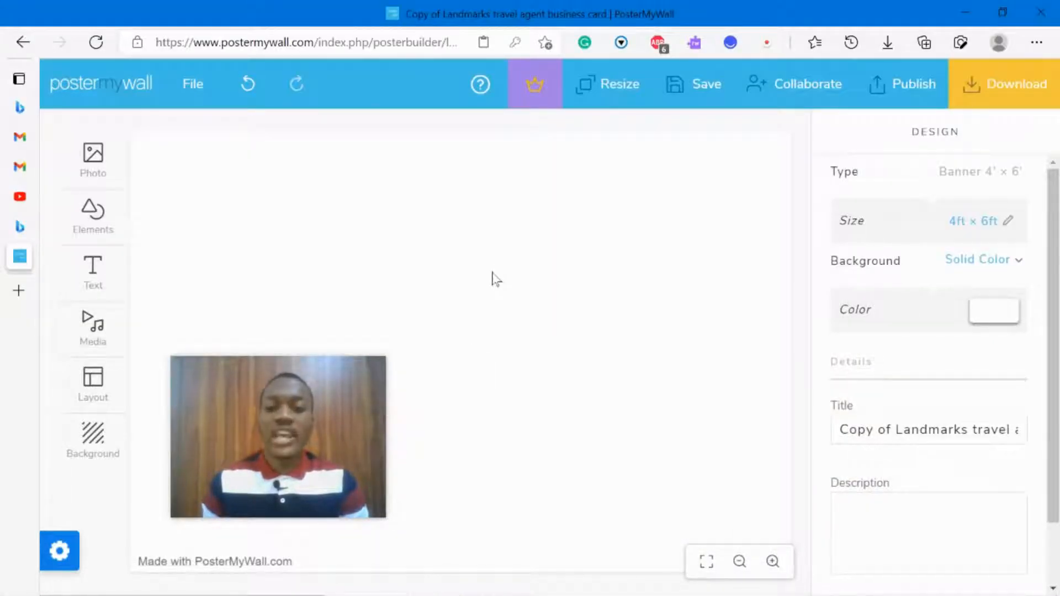
pyautogui.click(93, 212)
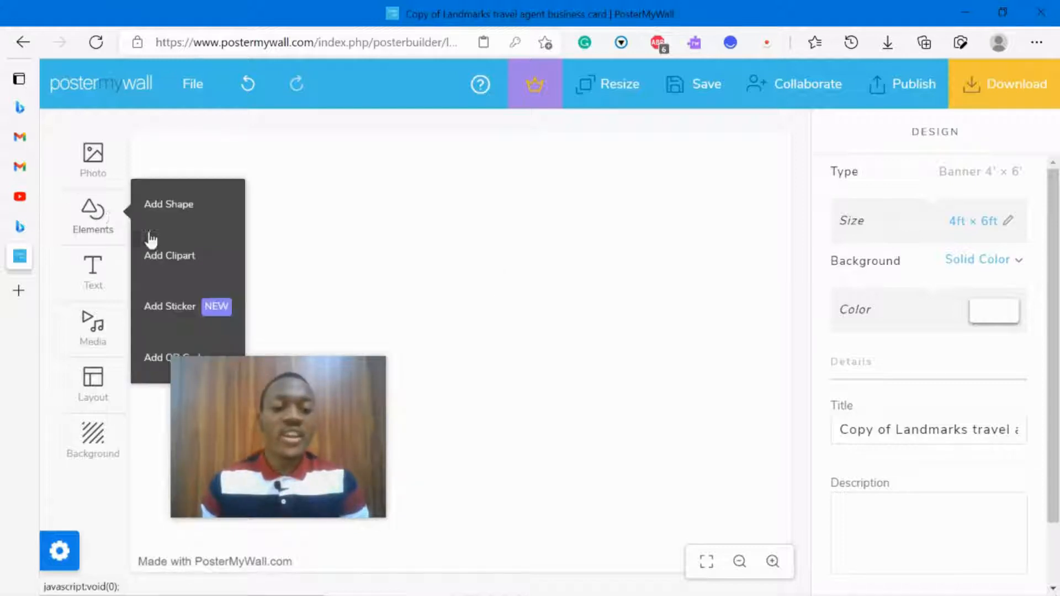
pyautogui.click(193, 223)
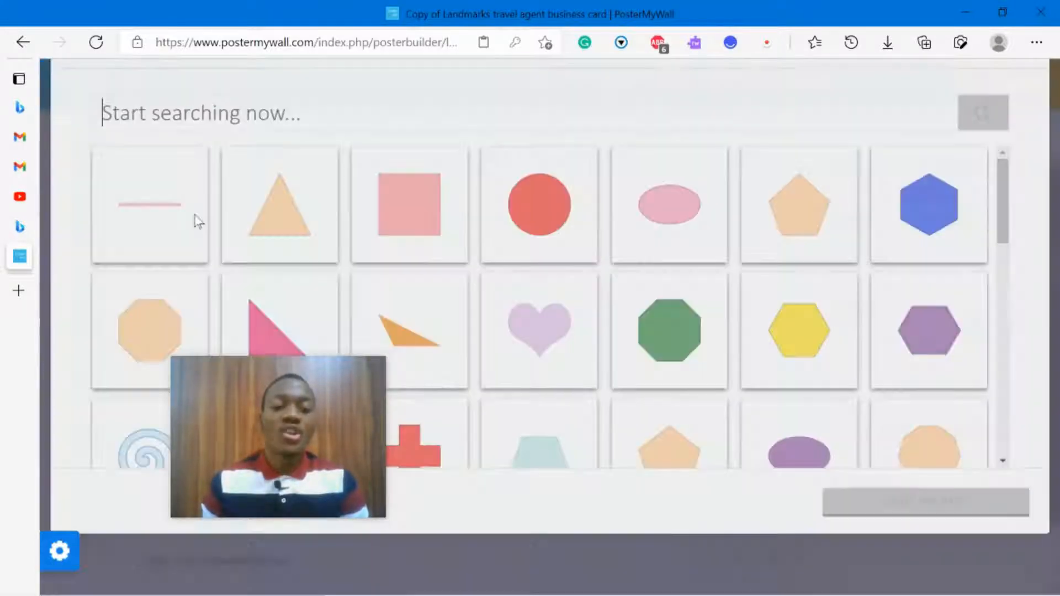
pyautogui.click(544, 276)
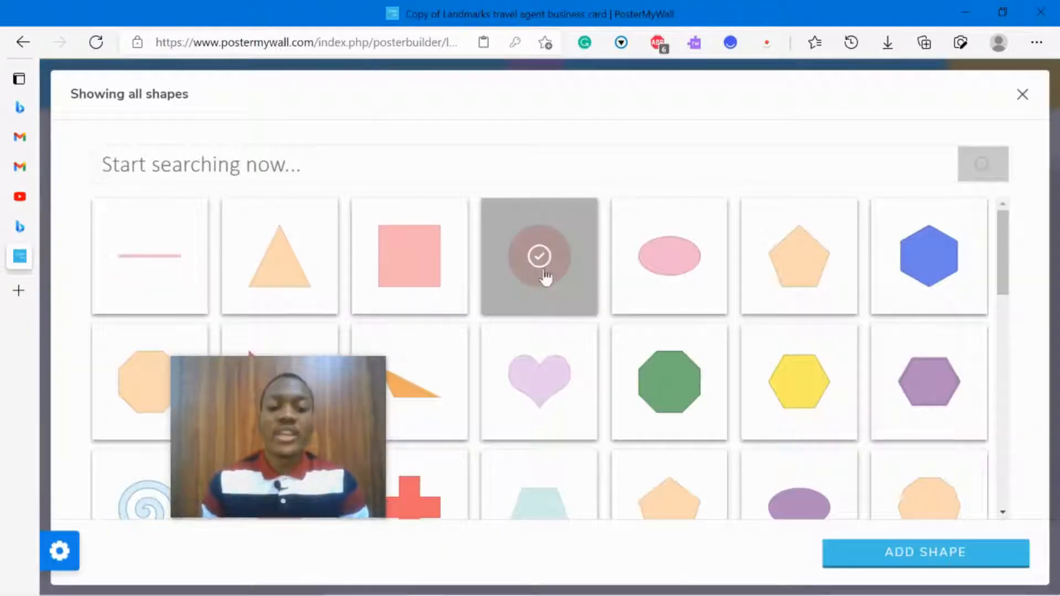
pyautogui.click(911, 555)
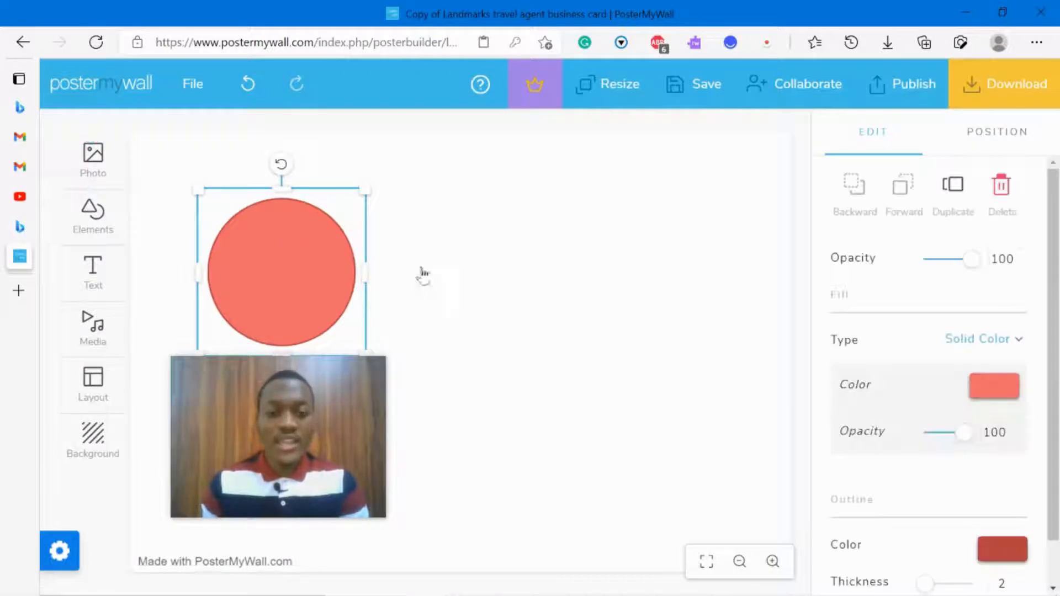
# Move the circle to the right half of the canvas and stretch it into a larger, slightly wide oval
pyautogui.moveTo(286, 233); pyautogui.dragTo(606, 250)
pyautogui.moveTo(515, 293); pyautogui.dragTo(485, 293)
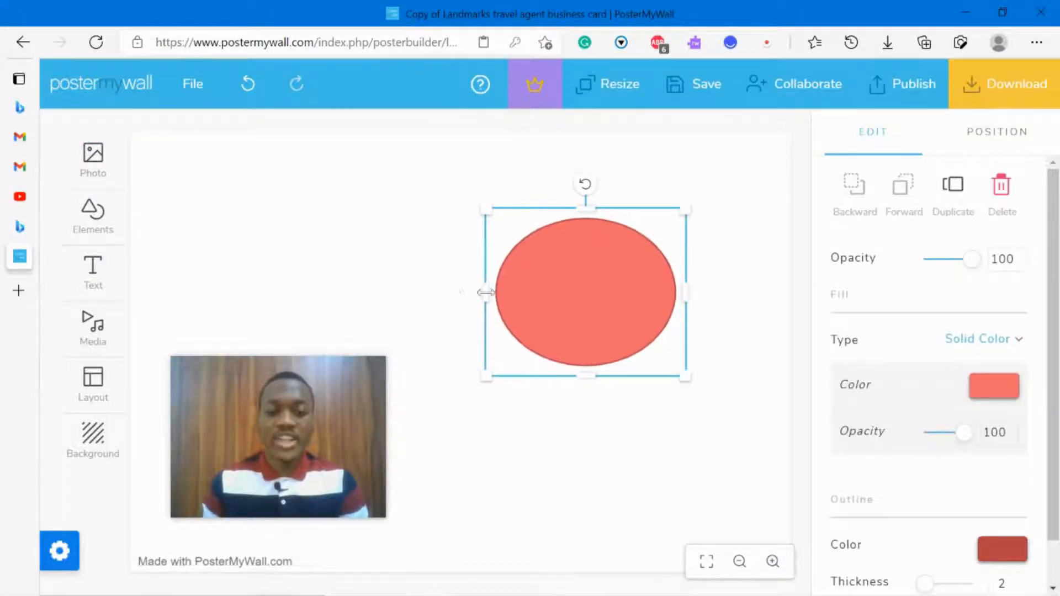
pyautogui.moveTo(685, 292); pyautogui.dragTo(694, 292)
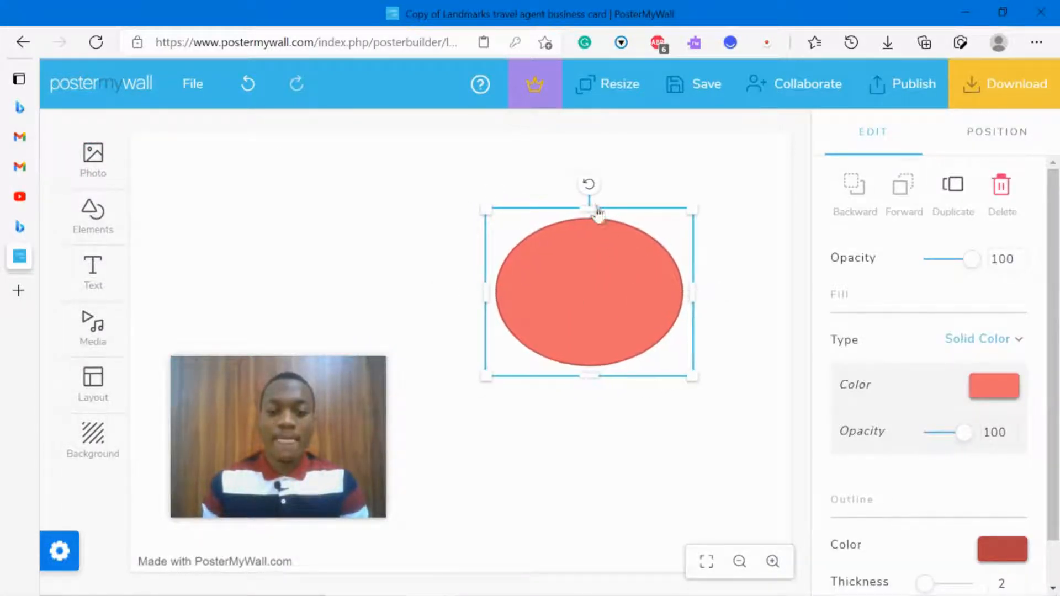
pyautogui.moveTo(589, 209); pyautogui.dragTo(592, 193)
pyautogui.moveTo(692, 375); pyautogui.dragTo(701, 380)
pyautogui.moveTo(701, 292); pyautogui.dragTo(710, 293)
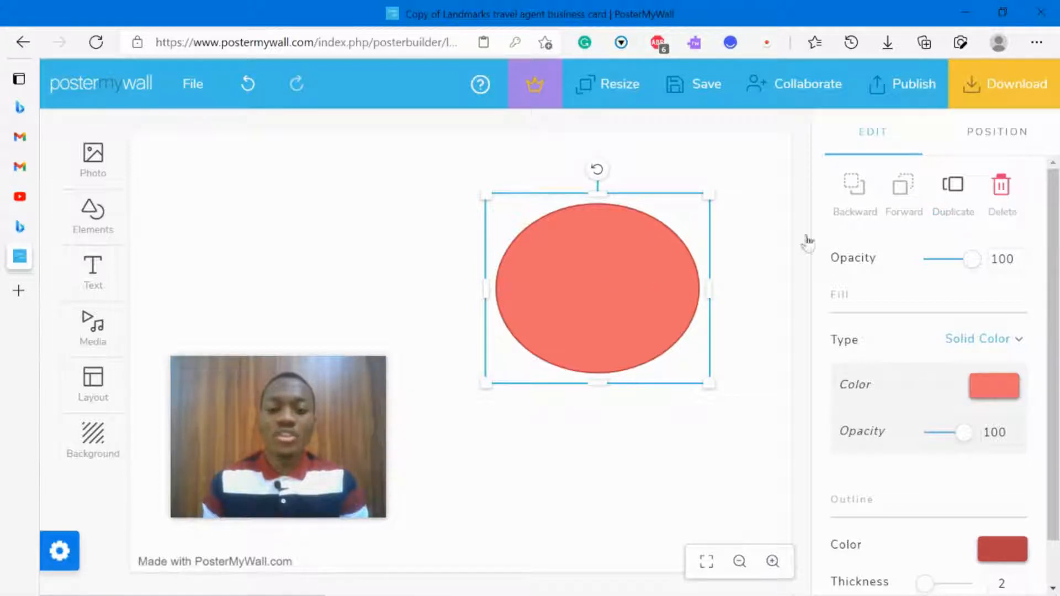
# Duplicate the oval twice and move the two copies apart, one toward the upper left and one lower down
pyautogui.click(954, 197)
pyautogui.click(953, 197)
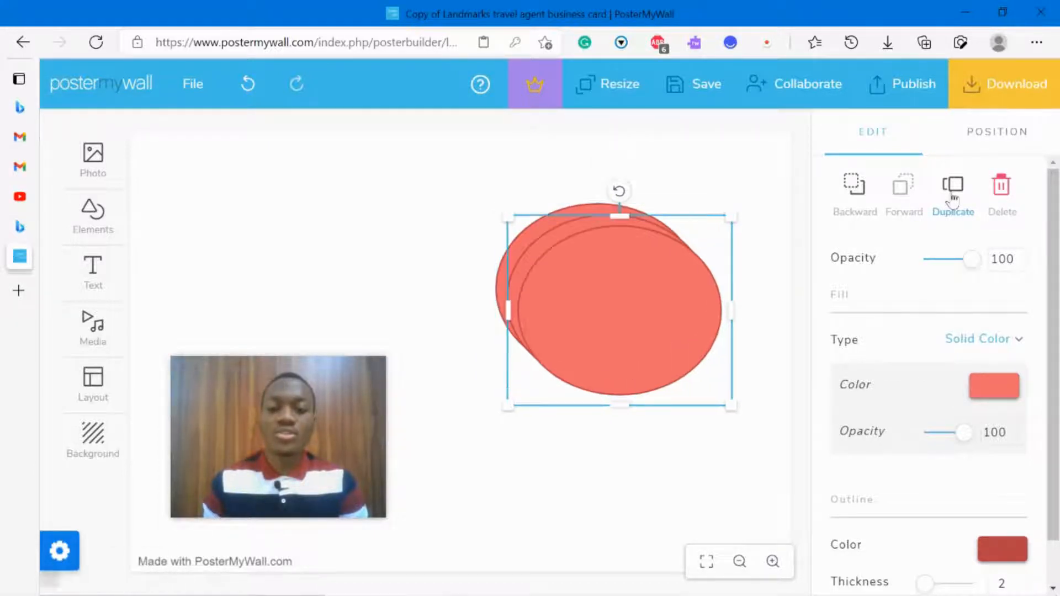
pyautogui.moveTo(589, 329); pyautogui.dragTo(368, 237)
pyautogui.moveTo(568, 300); pyautogui.dragTo(580, 364)
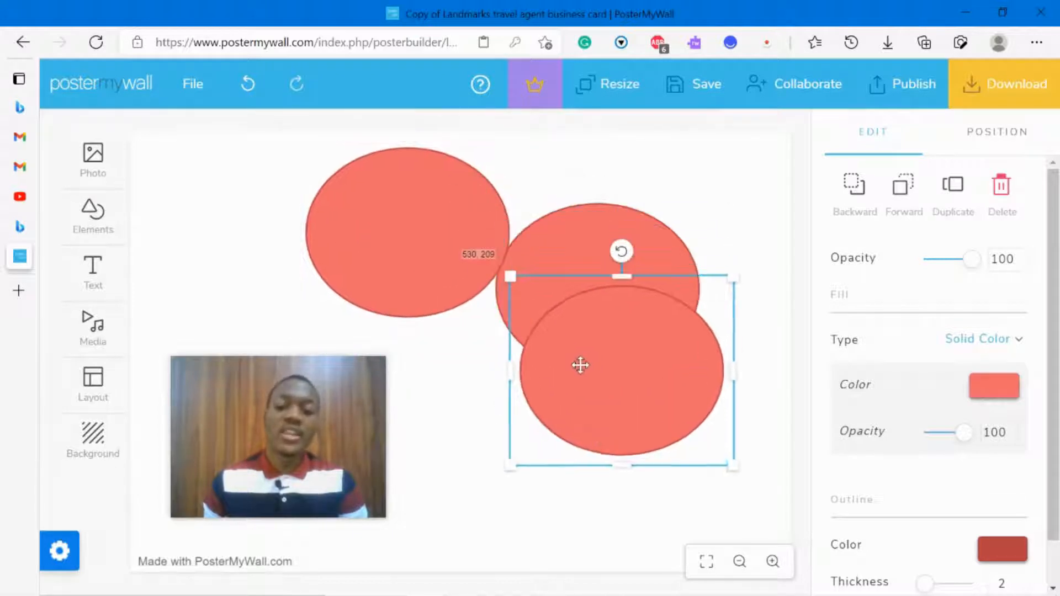
# Shrink both copies to small ovals and place them just inside the large oval's left and right edges at mid-height
pyautogui.click(435, 241)
pyautogui.moveTo(512, 139); pyautogui.dragTo(348, 286)
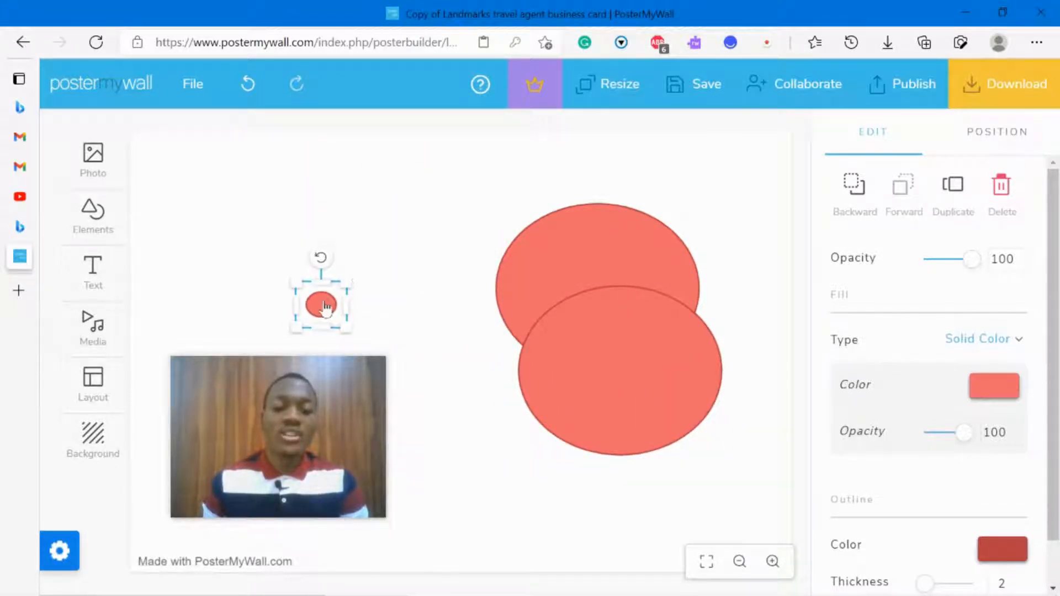
pyautogui.click(635, 378)
pyautogui.moveTo(732, 469); pyautogui.dragTo(677, 299)
pyautogui.moveTo(332, 307); pyautogui.dragTo(520, 291)
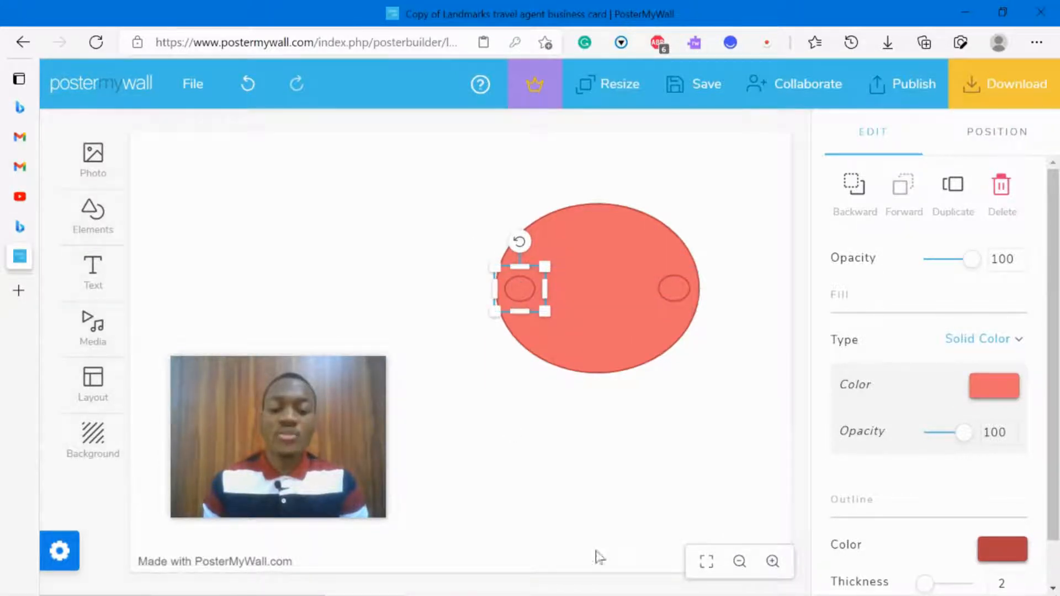
# Check the reference image, then fill the large oval with dark navy, colour 070830
pyautogui.click(599, 586)
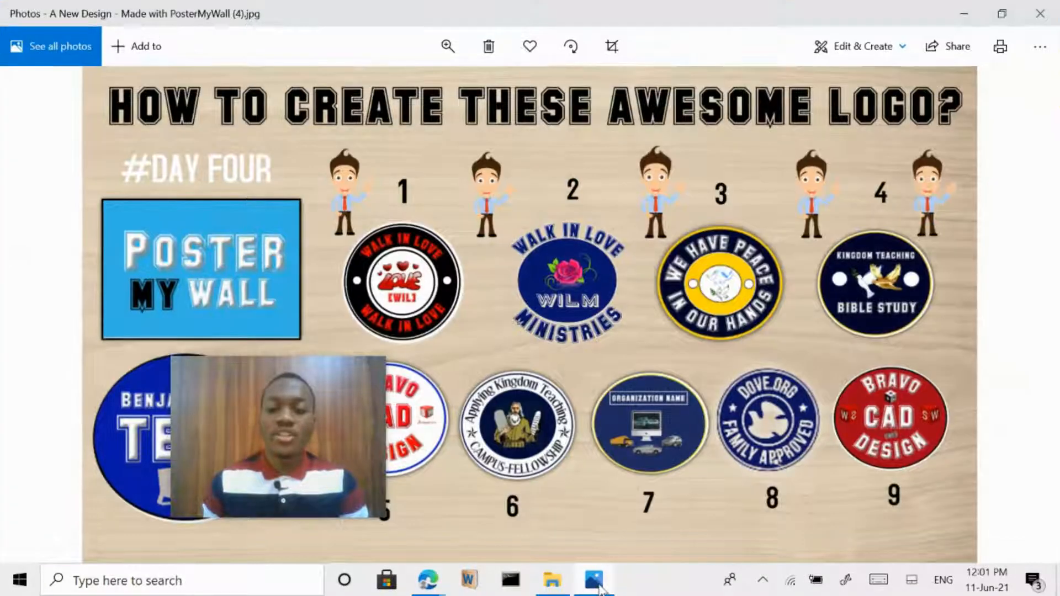
pyautogui.click(599, 586)
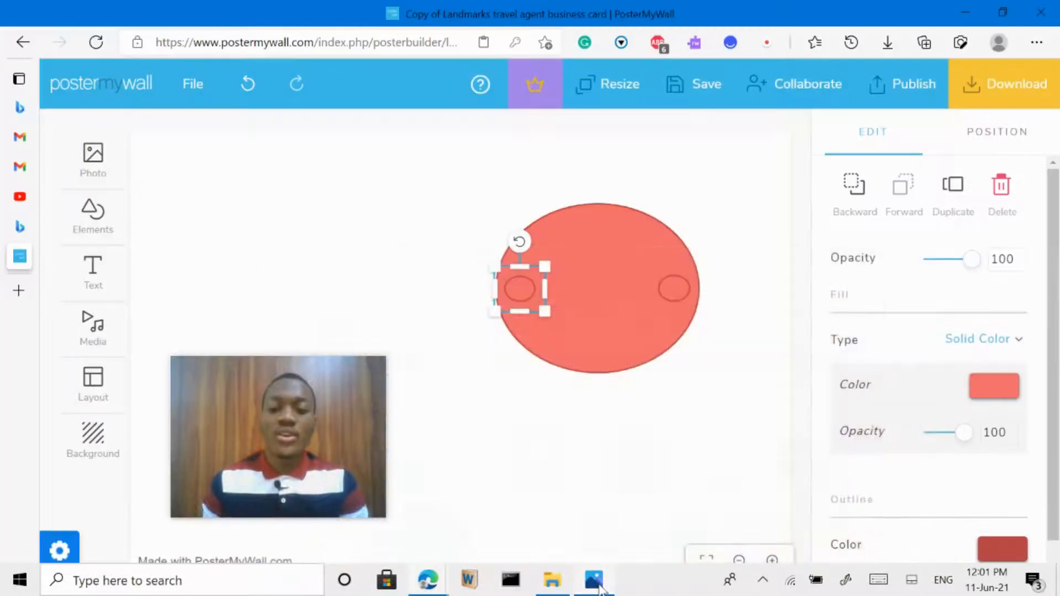
pyautogui.click(644, 350)
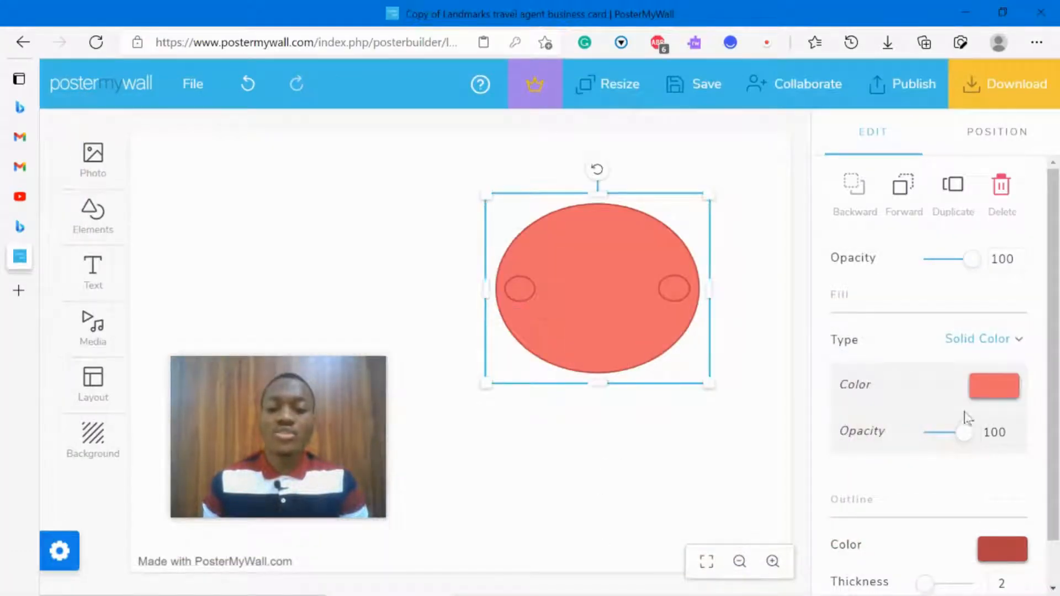
pyautogui.click(980, 388)
pyautogui.click(917, 280)
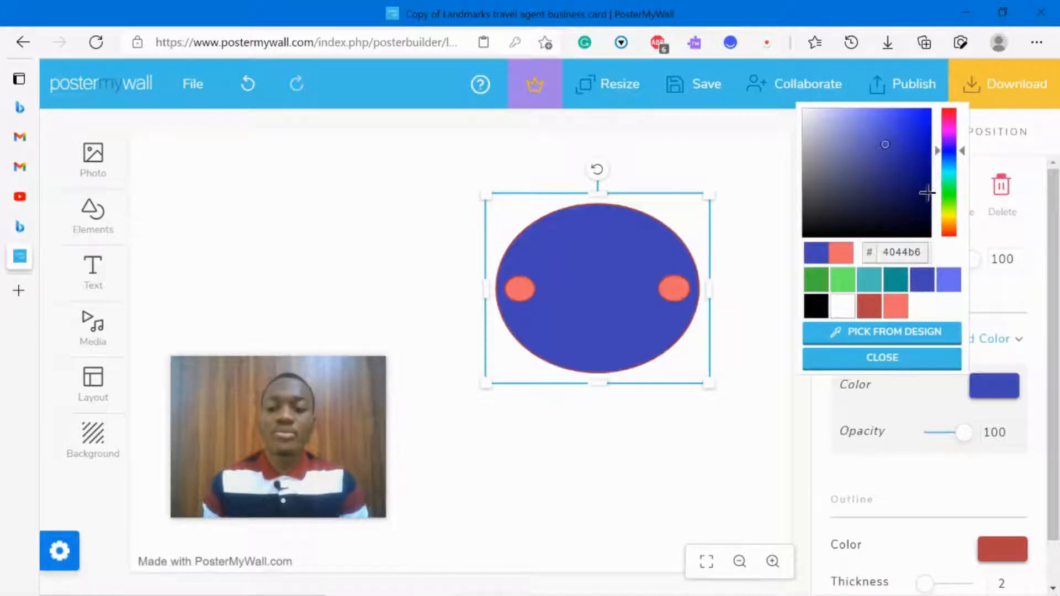
pyautogui.click(914, 210)
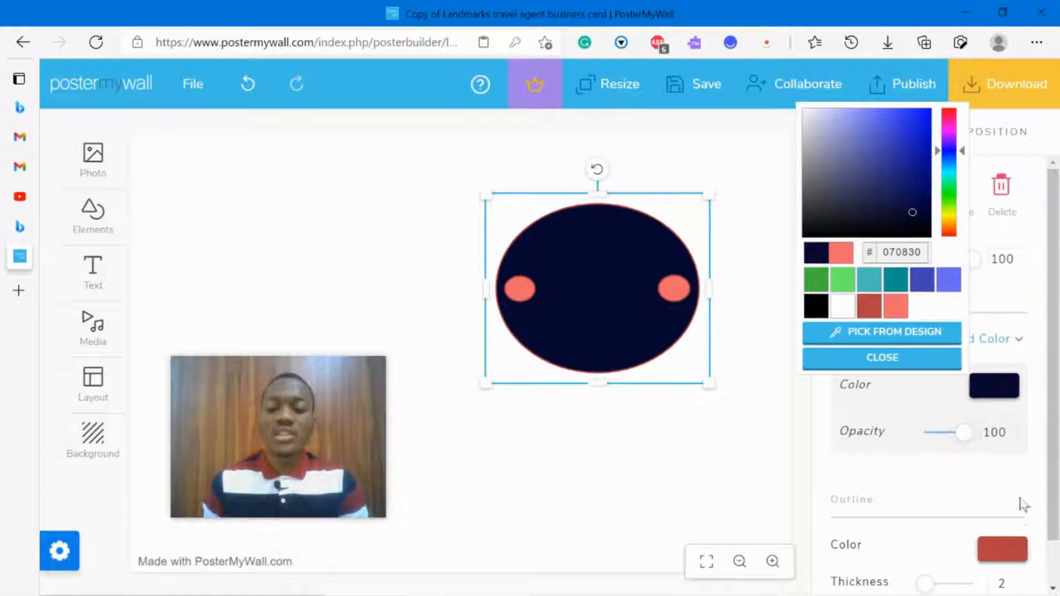
# Give the large oval a golden-yellow outline, colour e3c205, with a thickness of 4, checking it against the reference image
pyautogui.click(1002, 548)
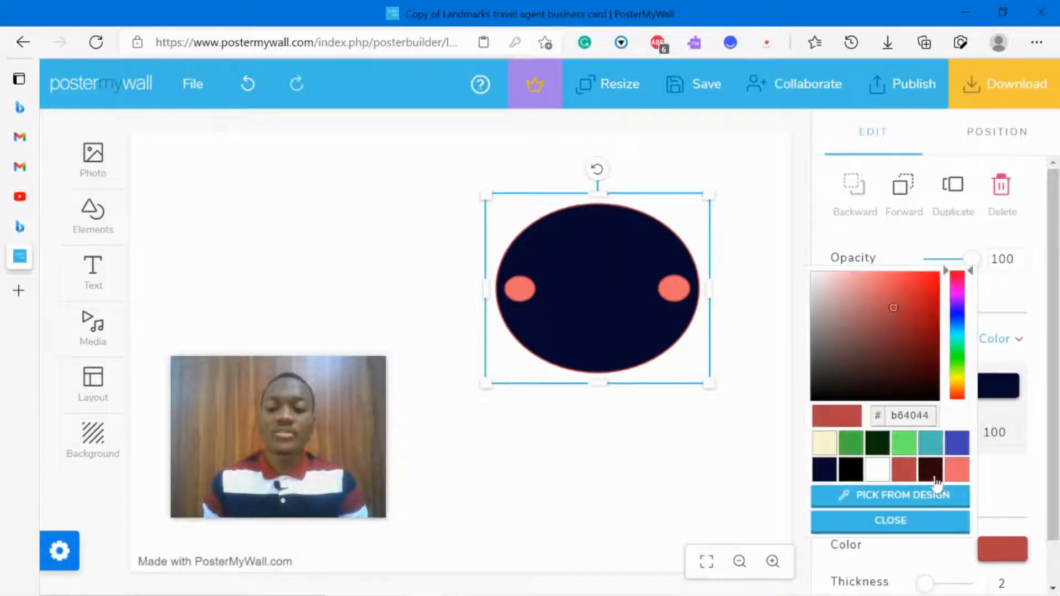
pyautogui.click(958, 376)
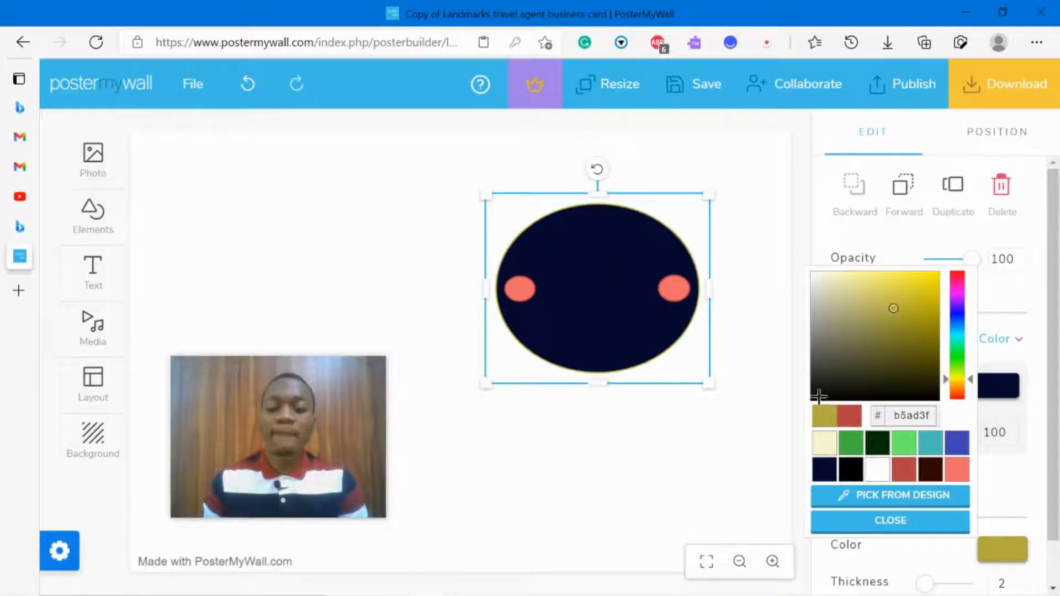
pyautogui.click(592, 580)
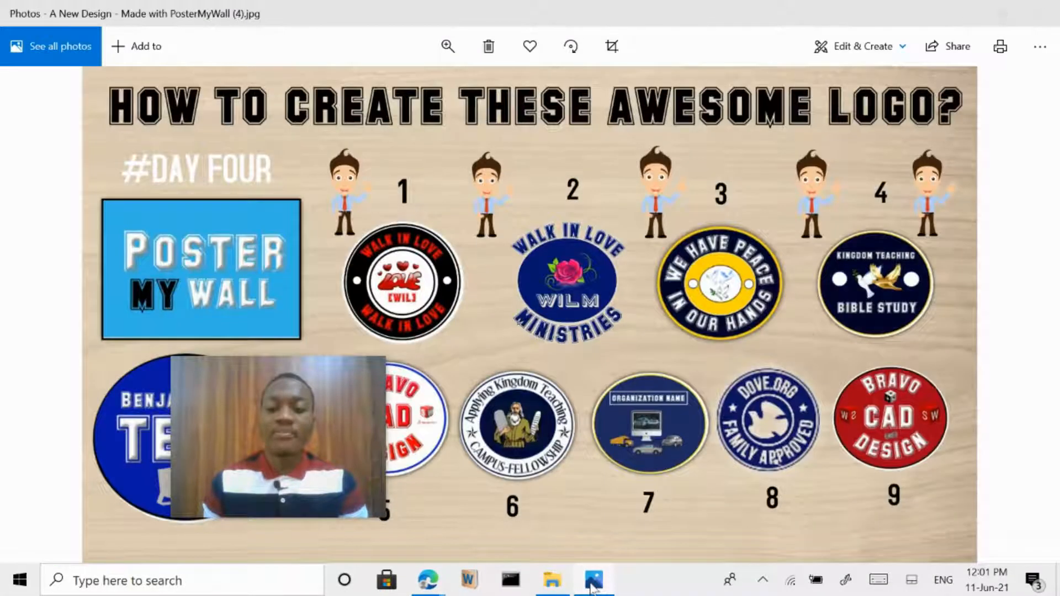
pyautogui.click(593, 580)
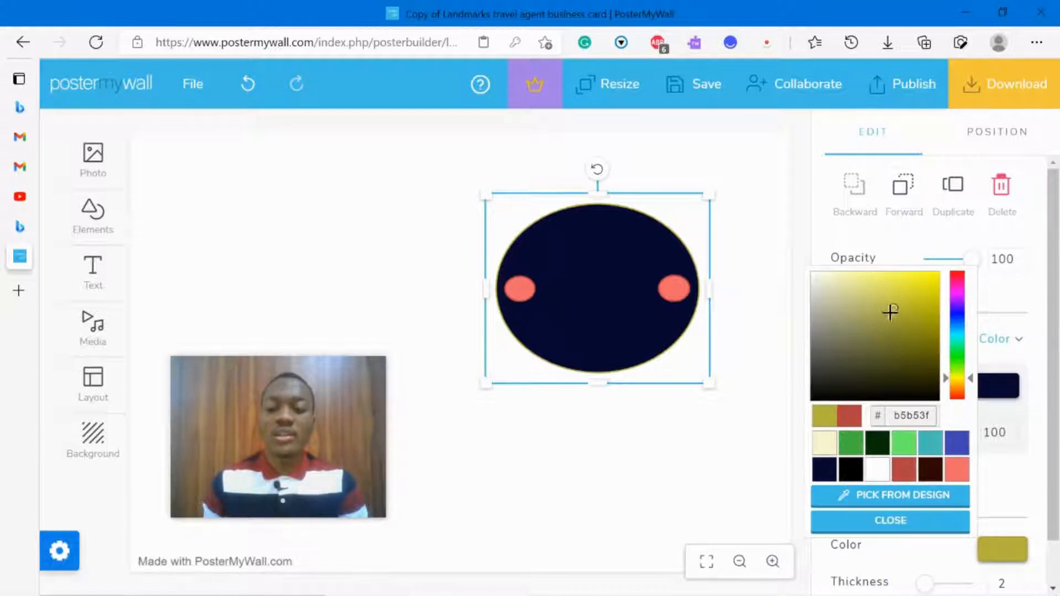
pyautogui.moveTo(889, 312); pyautogui.dragTo(937, 285)
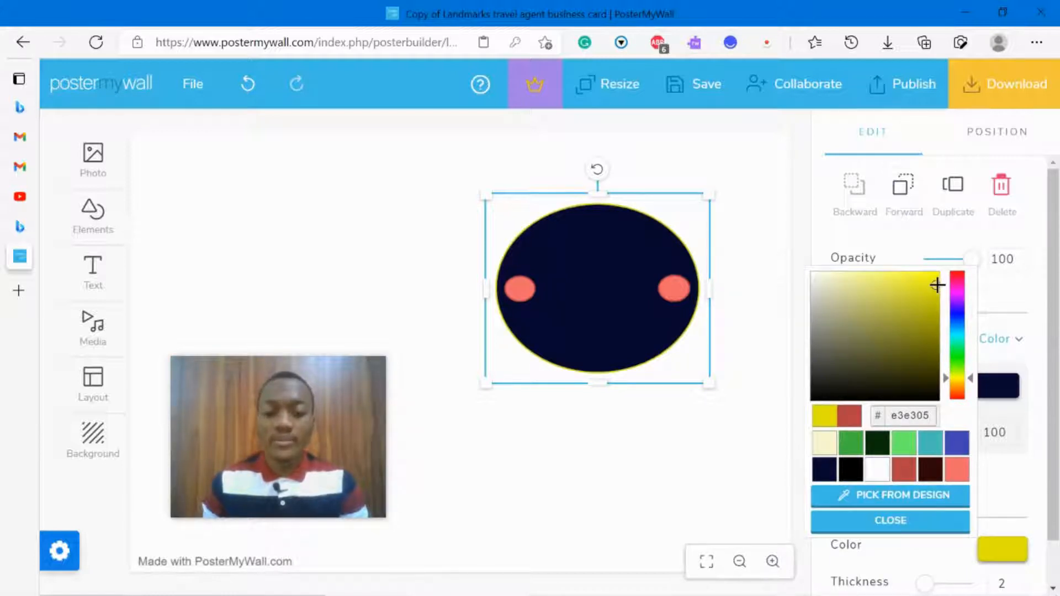
pyautogui.click(1019, 579)
pyautogui.click(1019, 579)
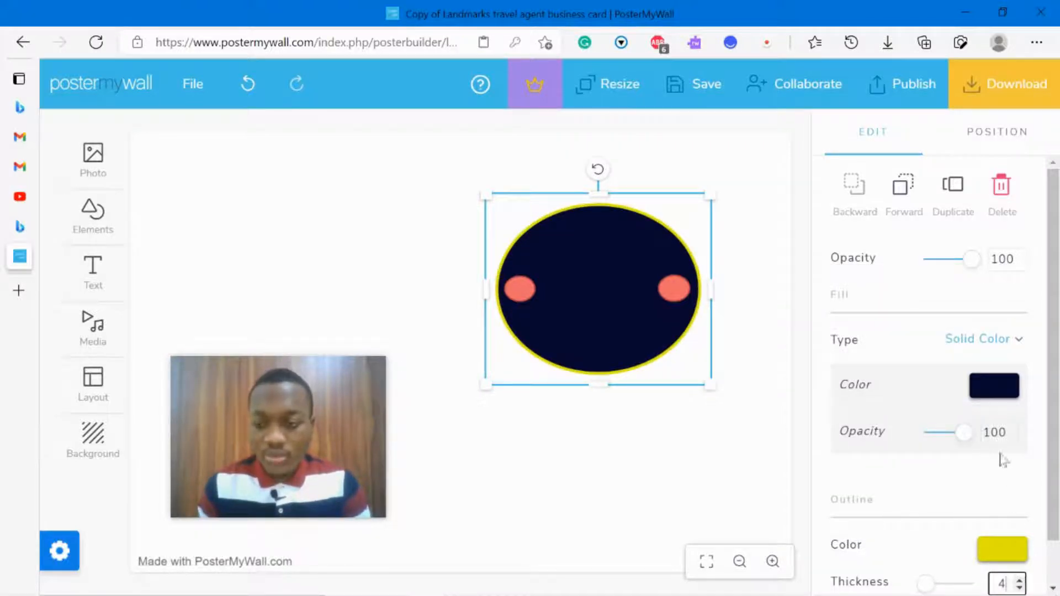
pyautogui.click(1001, 546)
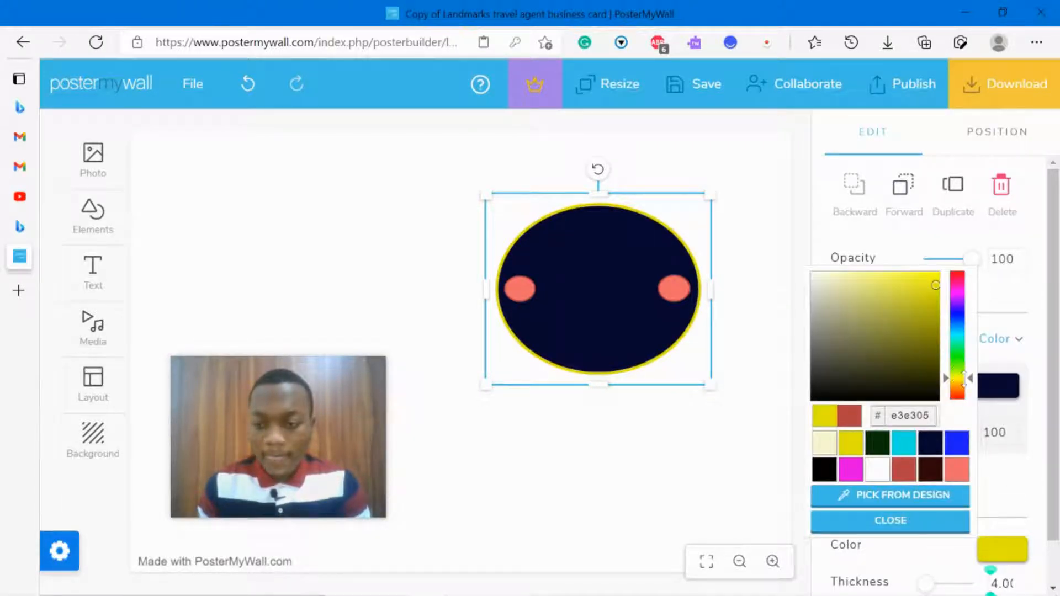
pyautogui.moveTo(963, 378); pyautogui.dragTo(945, 381)
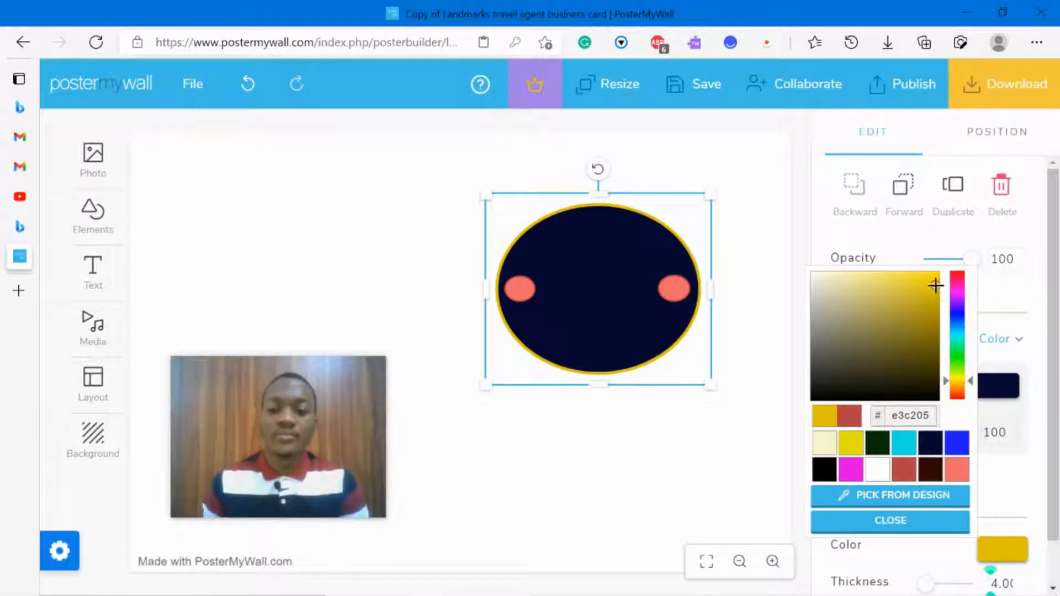
# Set both the fill and the outline of the right small oval to white
pyautogui.click(666, 293)
pyautogui.click(996, 389)
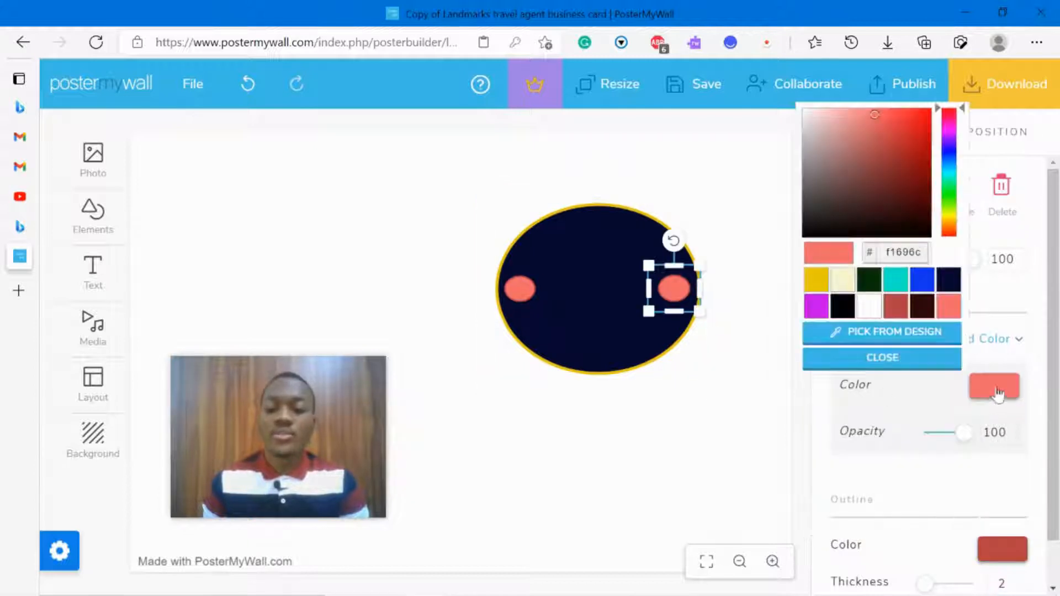
pyautogui.click(867, 307)
pyautogui.click(1002, 548)
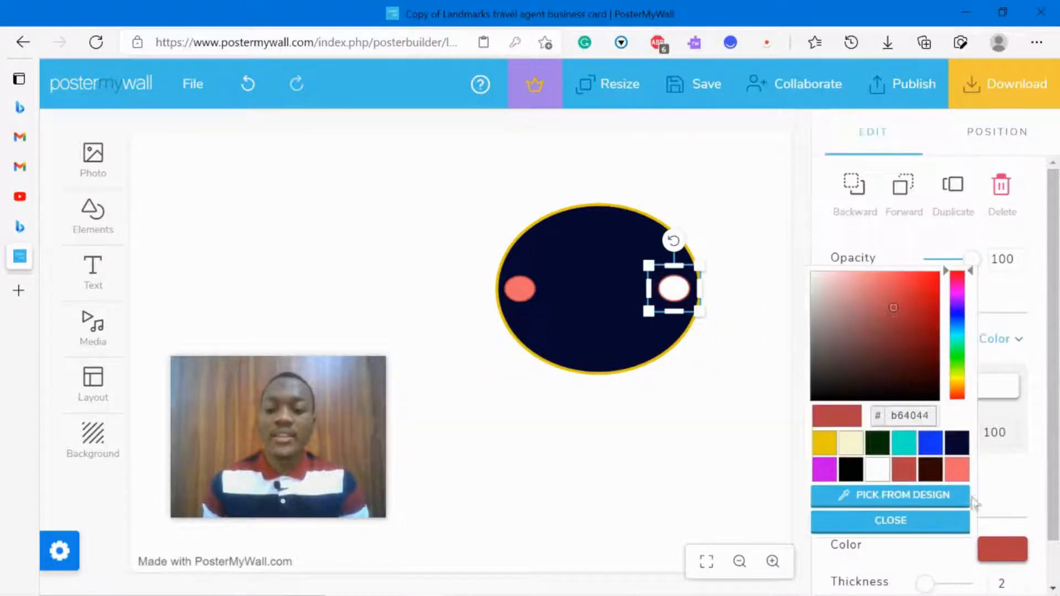
pyautogui.click(877, 469)
# Set both the fill and the outline of the left small oval to white and deselect it
pyautogui.click(519, 289)
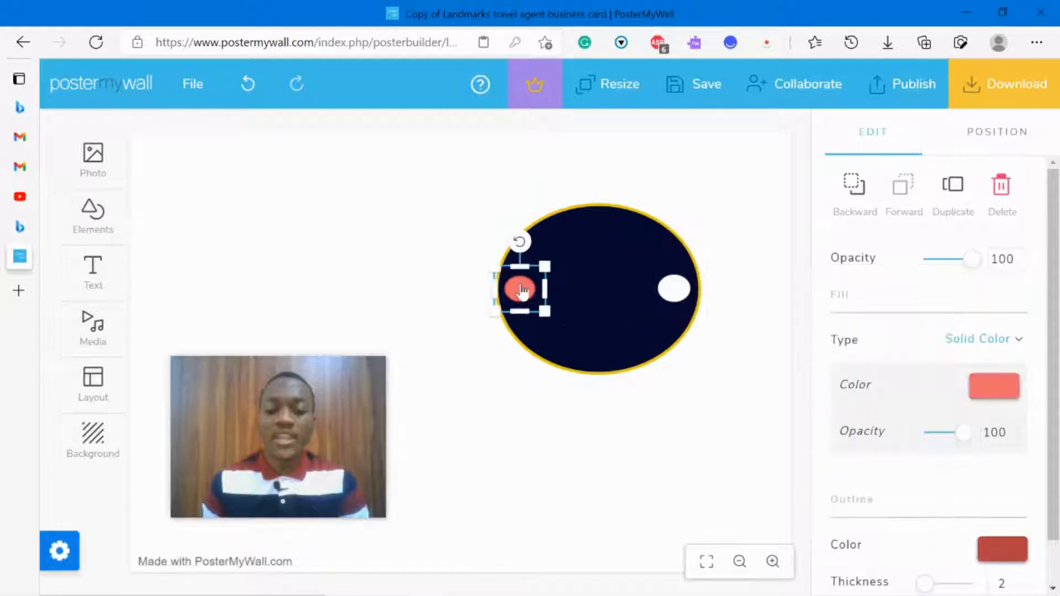
pyautogui.click(988, 393)
pyautogui.click(868, 308)
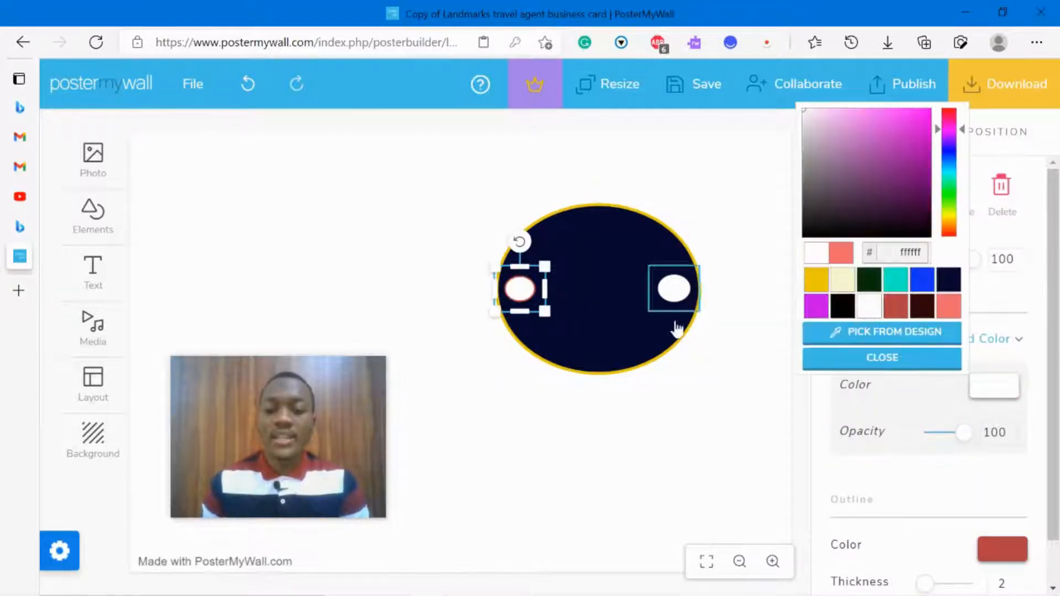
pyautogui.click(1000, 548)
pyautogui.click(878, 468)
pyautogui.click(694, 465)
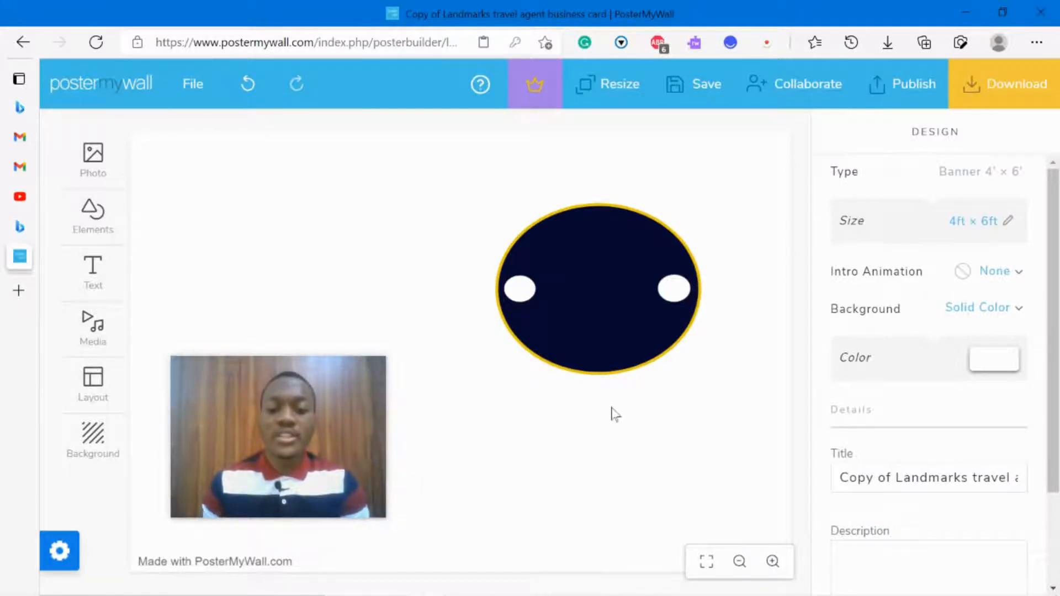
pyautogui.click(643, 480)
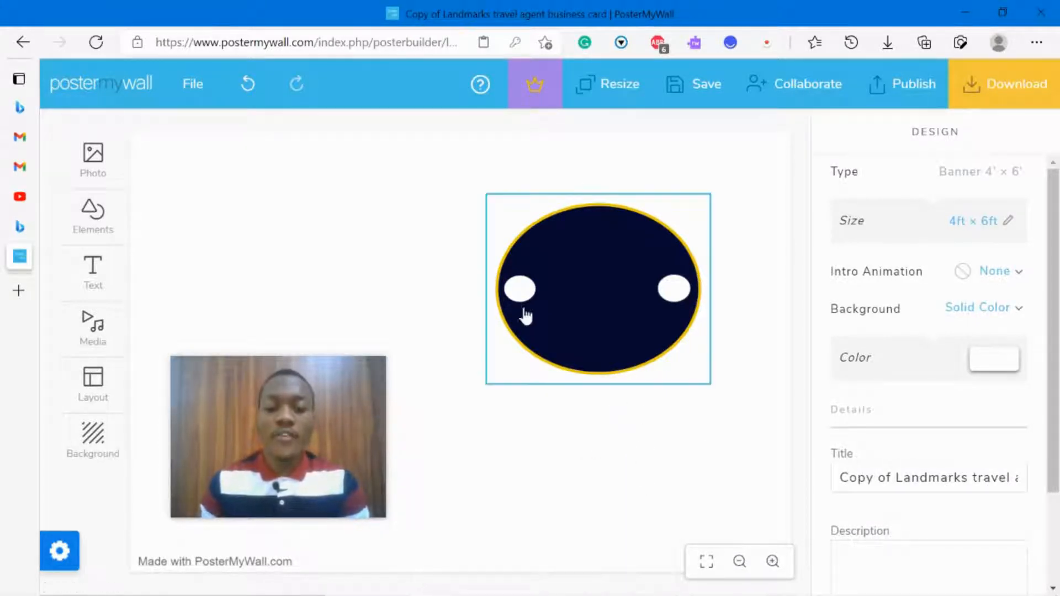
# Nudge the left small white oval slightly to the right inside the navy oval and deselect it
pyautogui.moveTo(522, 292); pyautogui.dragTo(523, 289)
pyautogui.click(558, 429)
# Search the clipart for "dove" and check the doves of logo 4 in the reference image
pyautogui.moveTo(97, 223)
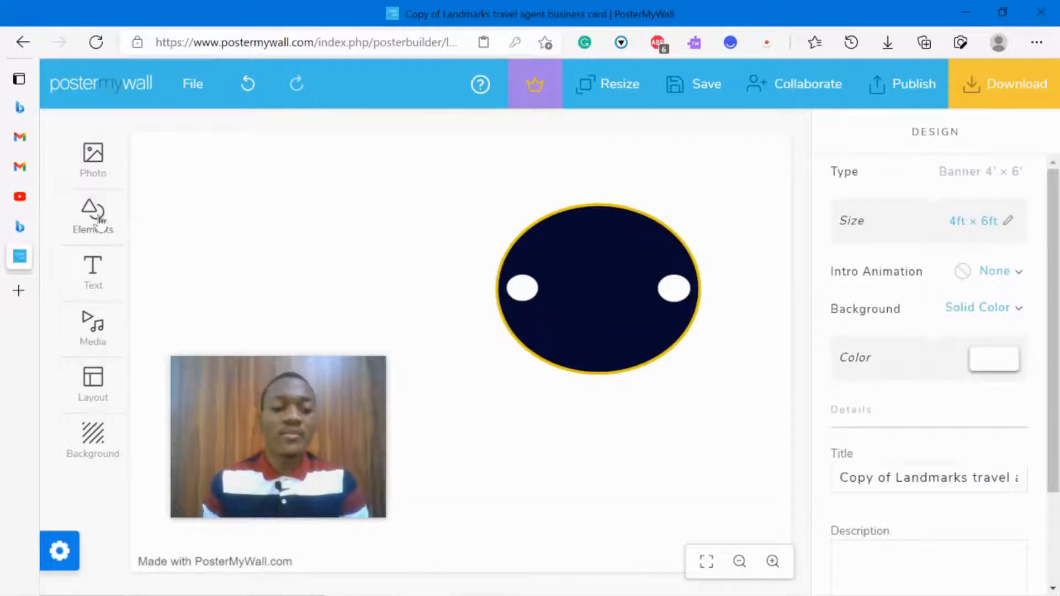
pyautogui.click(180, 255)
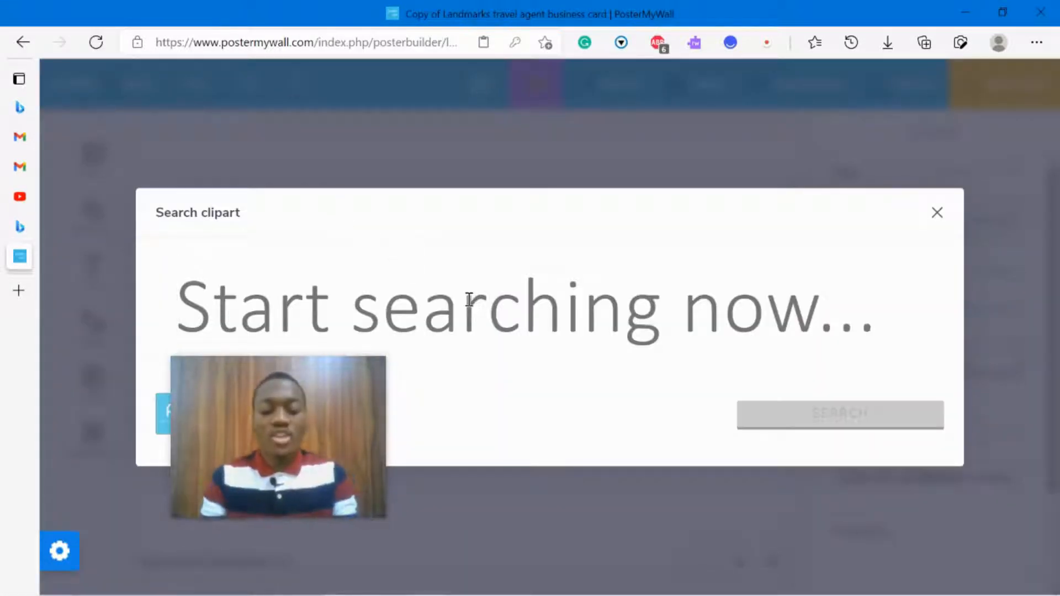
pyautogui.write('dove')
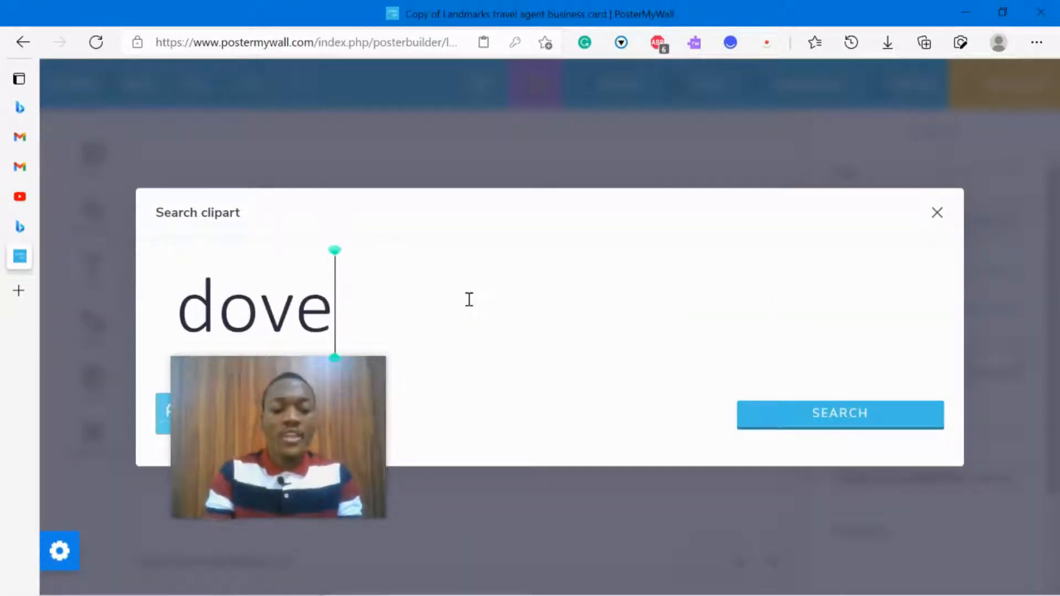
pyautogui.press('Return')
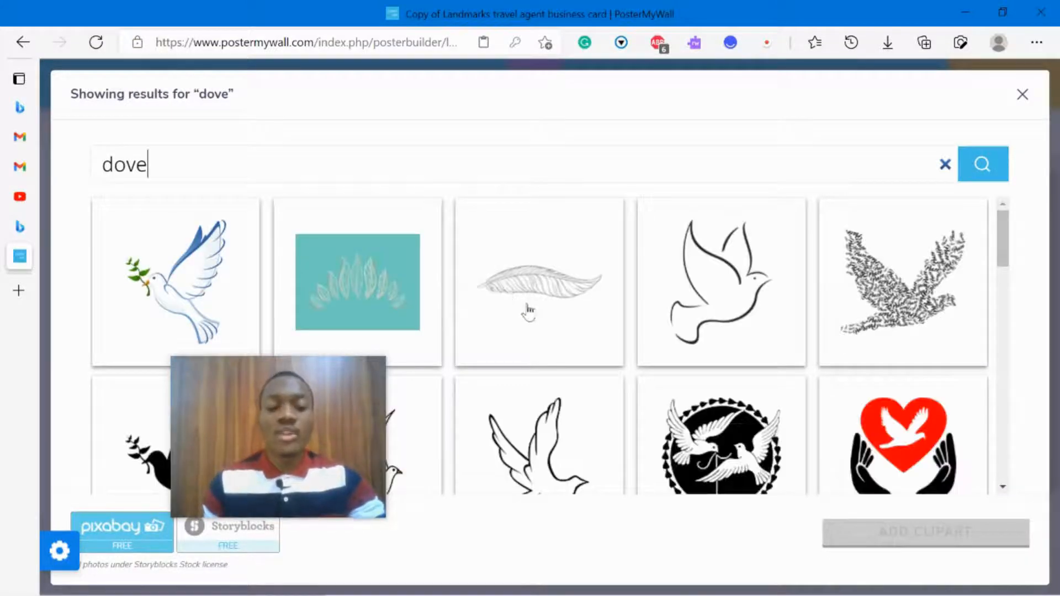
pyautogui.click(593, 590)
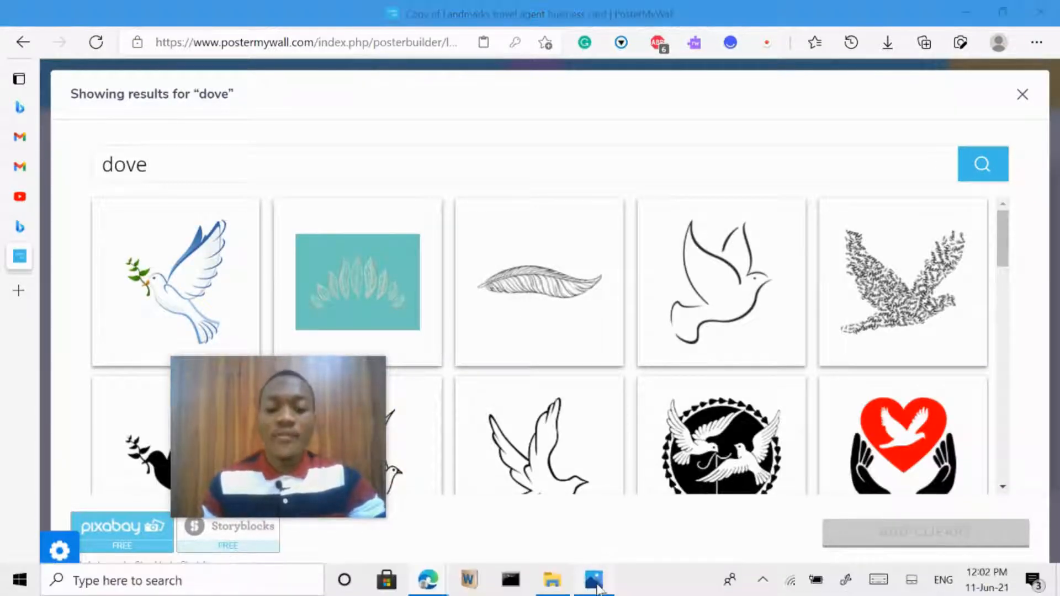
pyautogui.scroll(2, 847, 300)
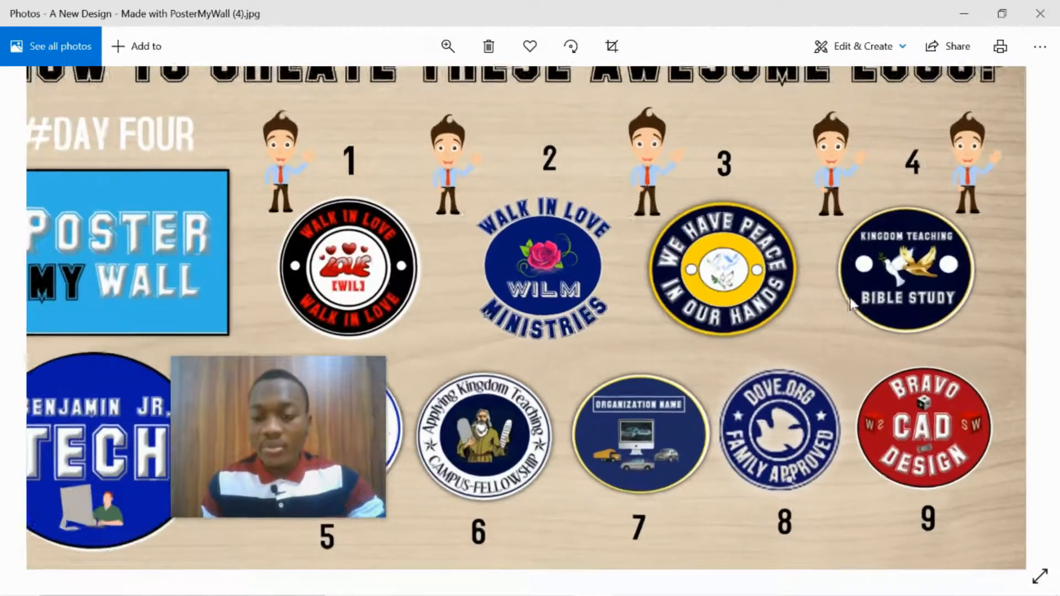
pyautogui.scroll(-3, 848, 301)
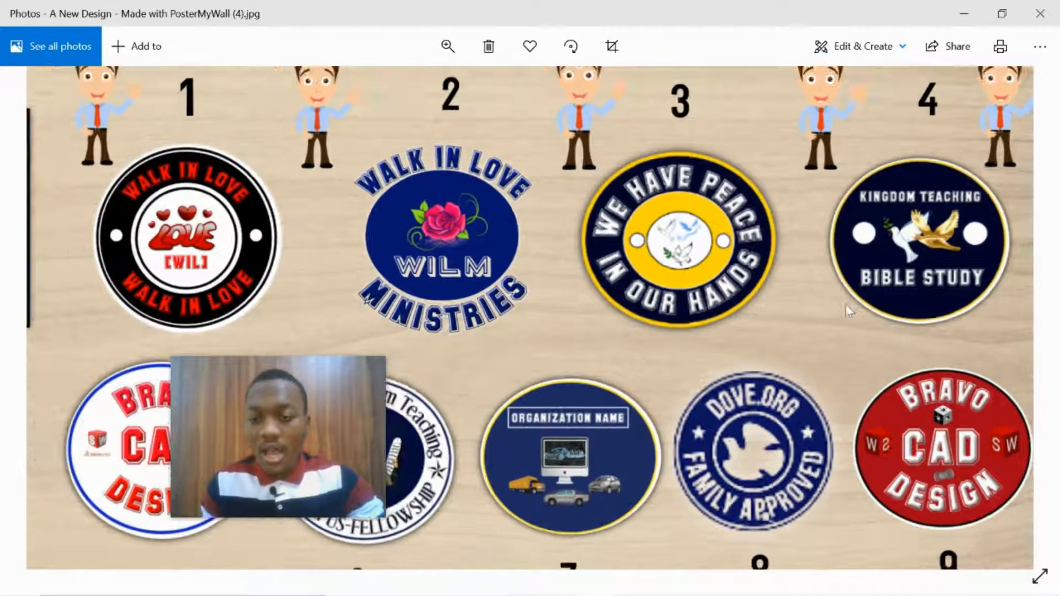
pyautogui.click(588, 590)
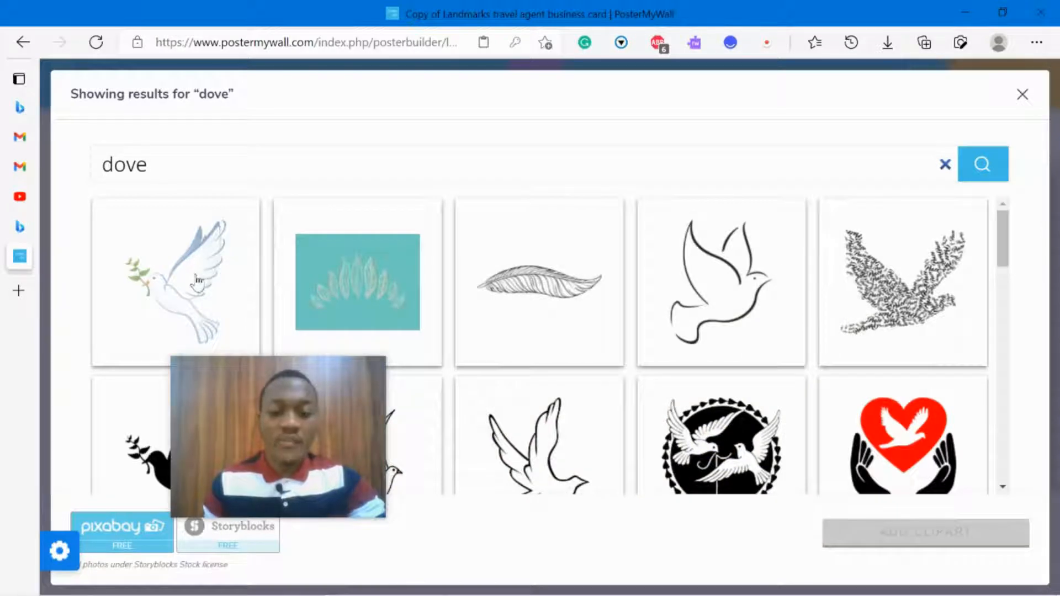
# Add the golden dove with raised wings from the clipart results to the design
pyautogui.scroll(-5, 403, 284)
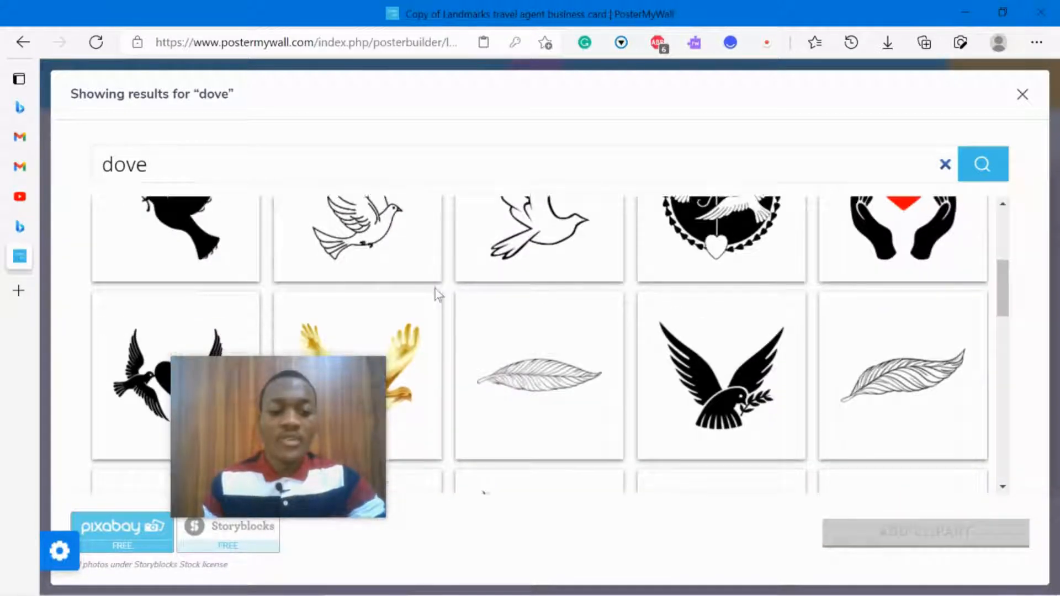
pyautogui.scroll(-3, 434, 289)
pyautogui.scroll(3, 403, 271)
pyautogui.scroll(-3, 397, 267)
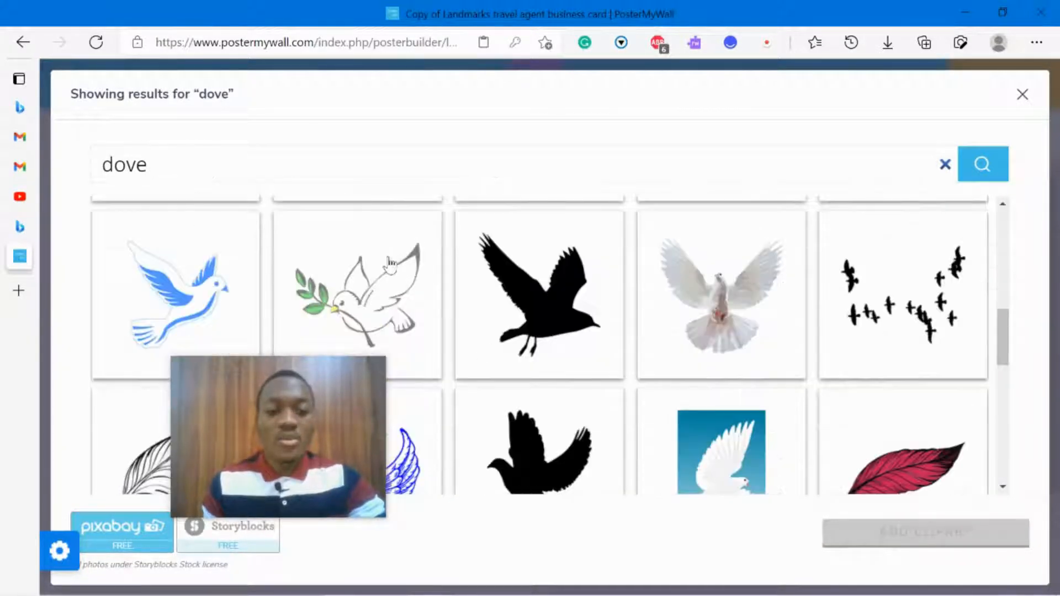
pyautogui.scroll(6, 394, 264)
pyautogui.click(414, 343)
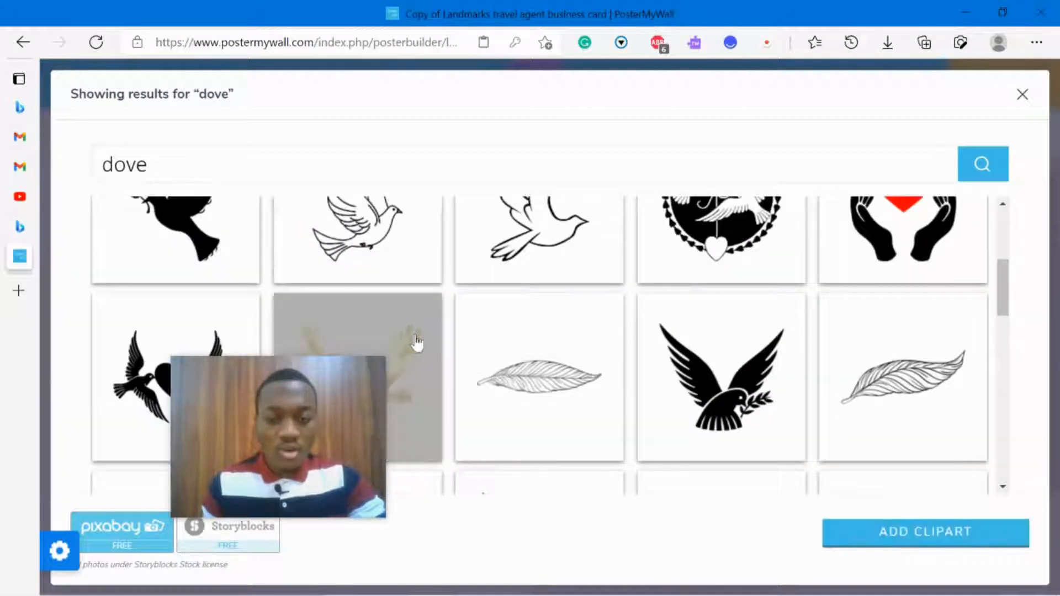
pyautogui.scroll(3, 861, 475)
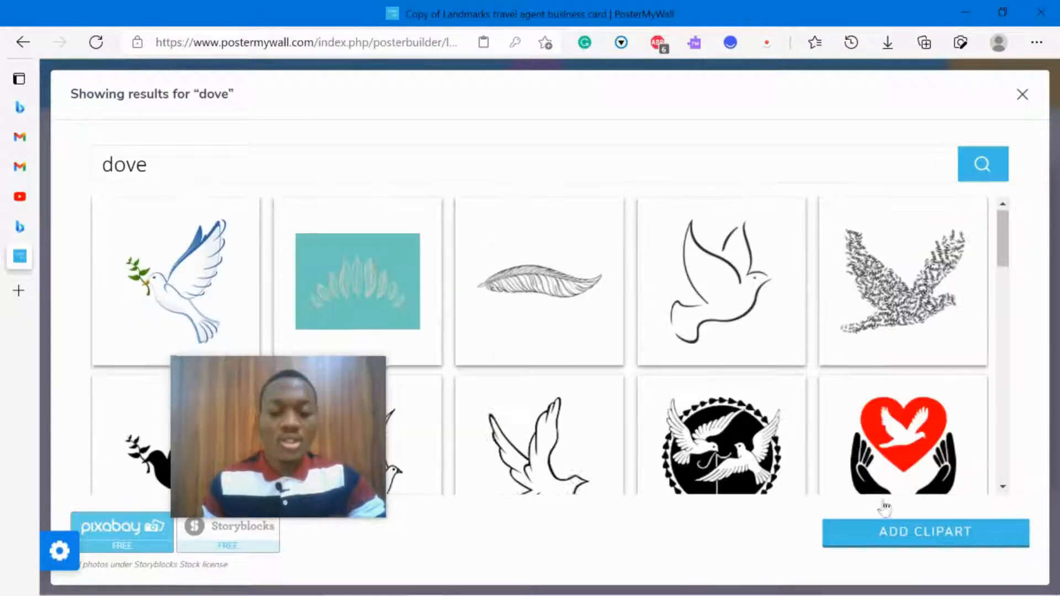
pyautogui.click(902, 530)
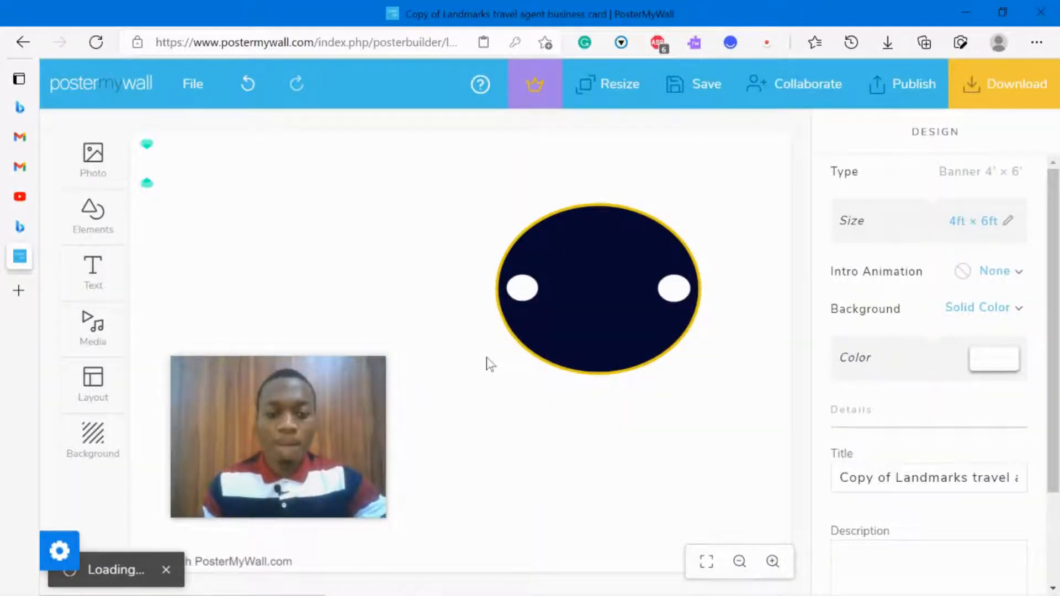
# Shrink the golden dove to fit between the two small white ovals and place it inside the navy oval
pyautogui.moveTo(486, 365); pyautogui.dragTo(653, 274)
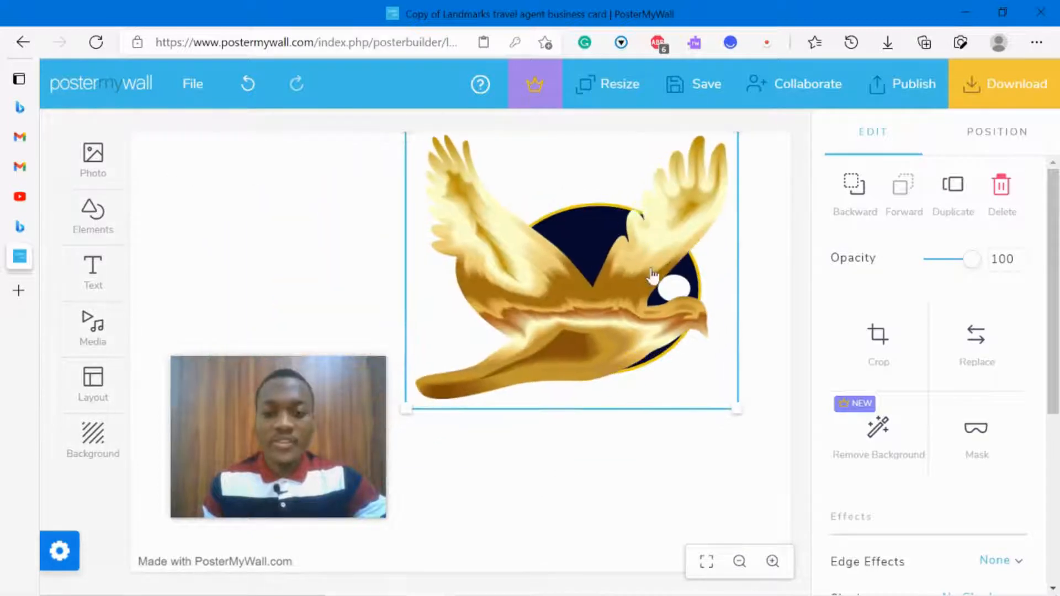
pyautogui.moveTo(737, 409); pyautogui.dragTo(525, 224)
pyautogui.moveTo(460, 219); pyautogui.dragTo(590, 297)
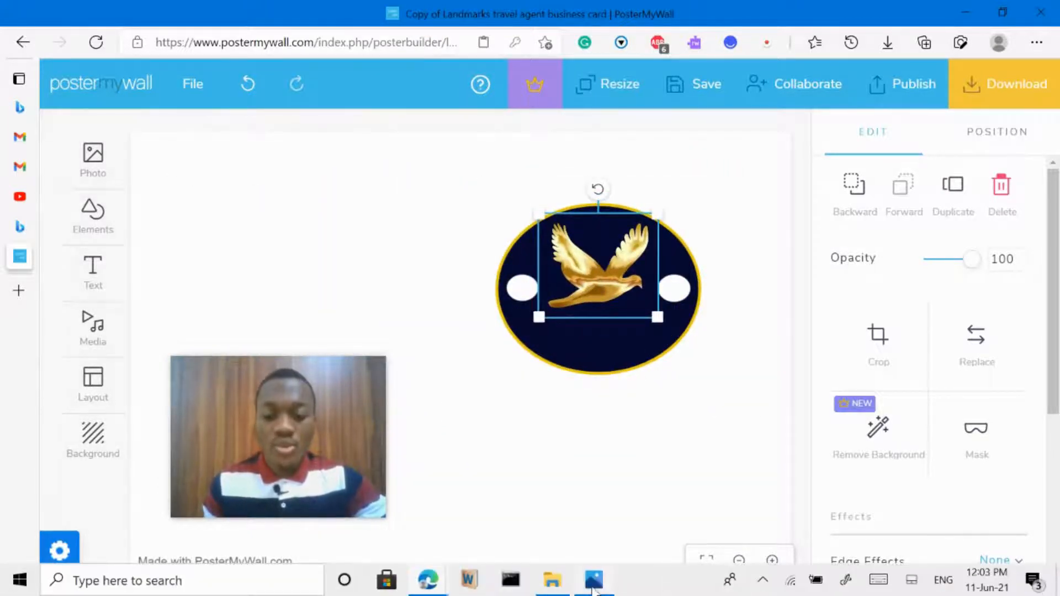
# Examine the two doves of the Kingdom Teaching Bible Study logo in the reference image
pyautogui.click(592, 588)
pyautogui.scroll(3, 889, 243)
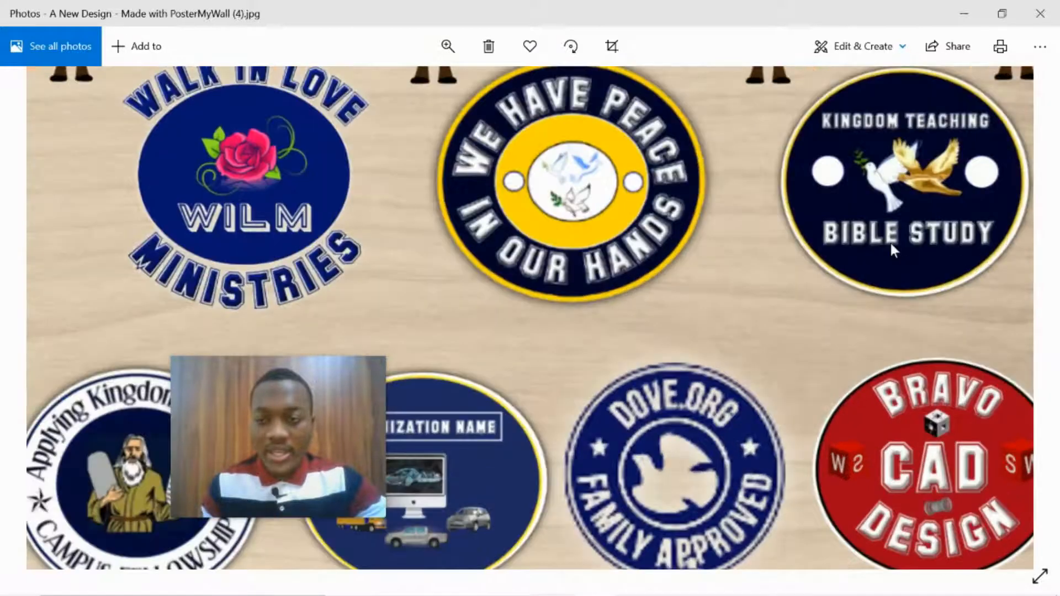
pyautogui.scroll(-2, 890, 243)
pyautogui.scroll(4, 684, 399)
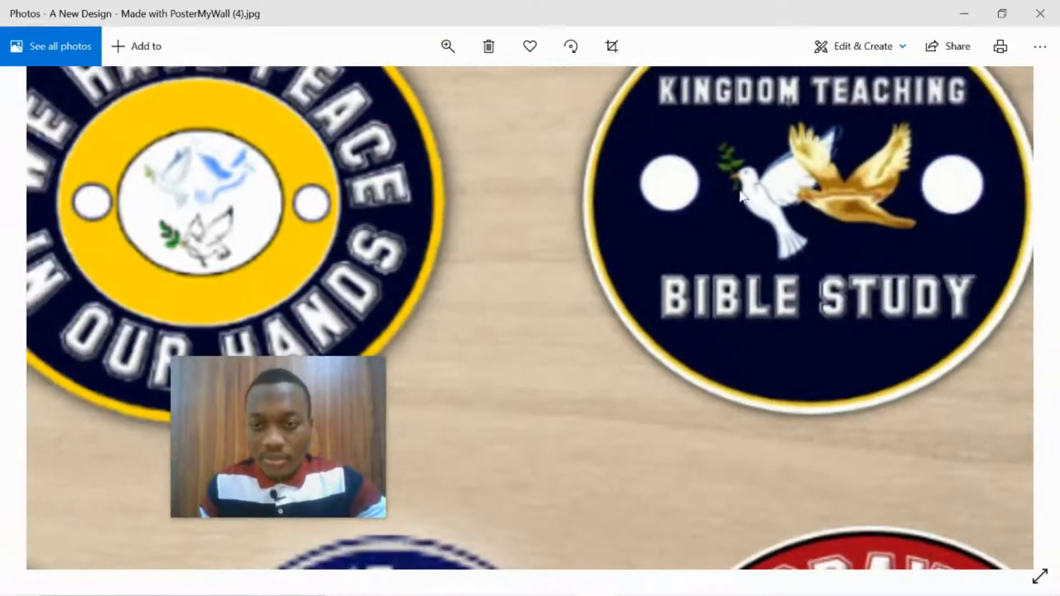
pyautogui.scroll(-3, 738, 201)
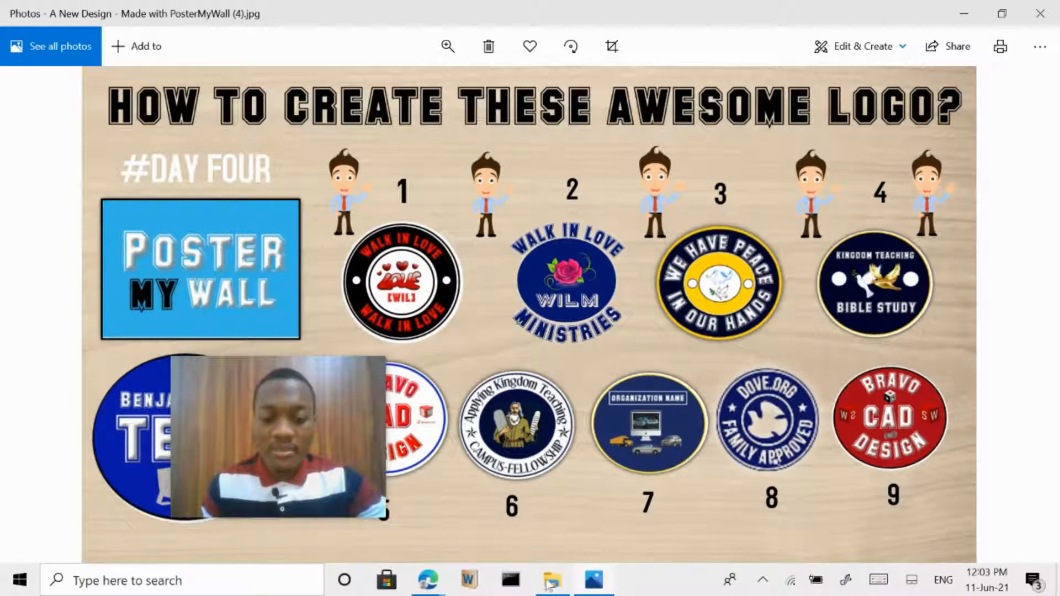
pyautogui.click(607, 582)
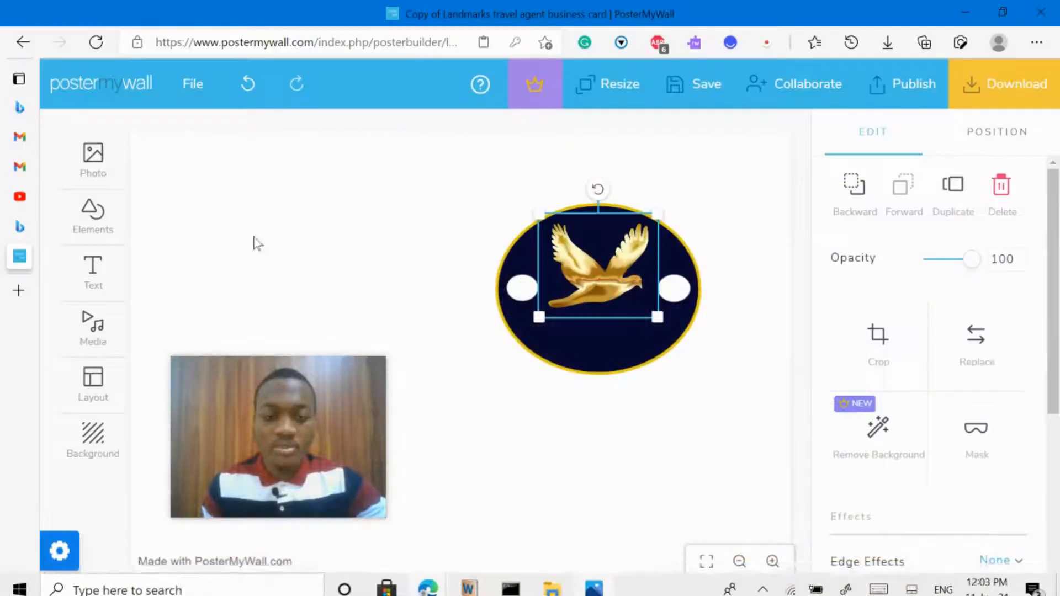
# Browse the dove clipart and add the white dove carrying a green olive branch to the design
pyautogui.click(91, 223)
pyautogui.click(177, 254)
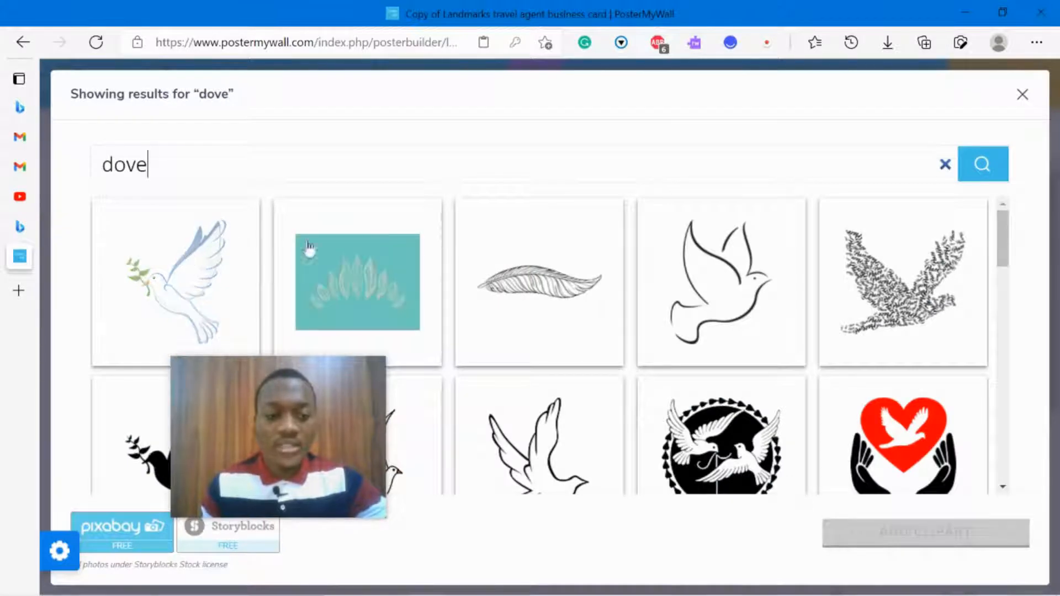
pyautogui.scroll(-1, 542, 284)
pyautogui.scroll(-7, 542, 282)
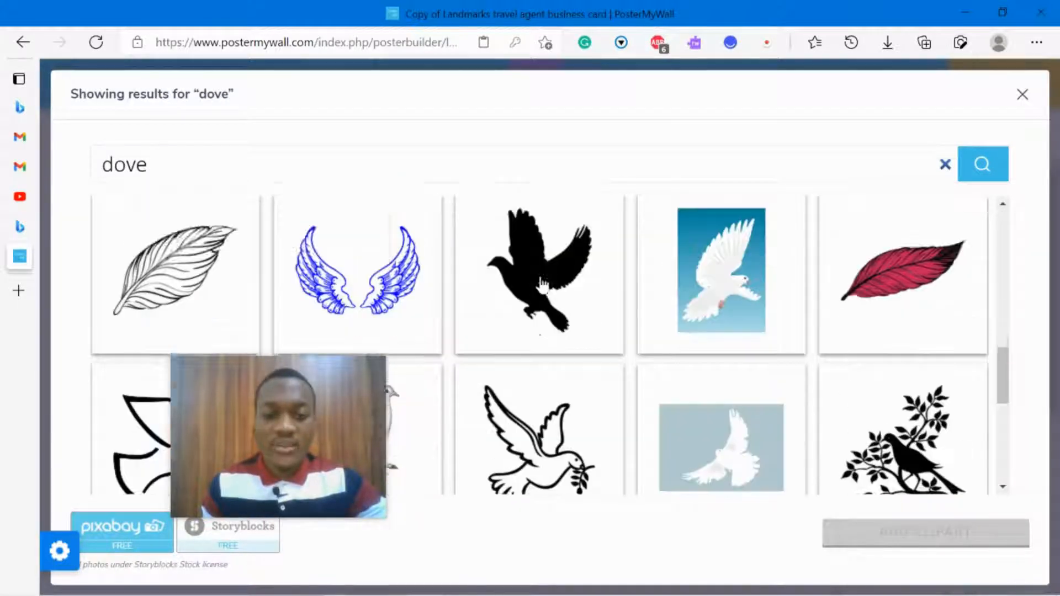
pyautogui.scroll(7, 539, 283)
pyautogui.scroll(-8, 523, 302)
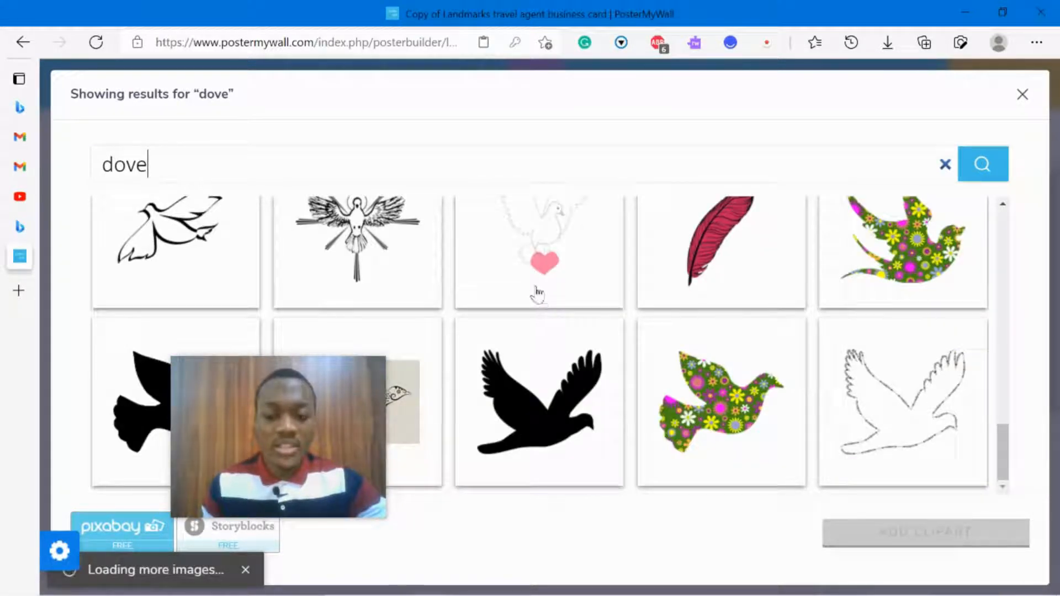
pyautogui.scroll(-3, 537, 292)
pyautogui.scroll(14, 537, 292)
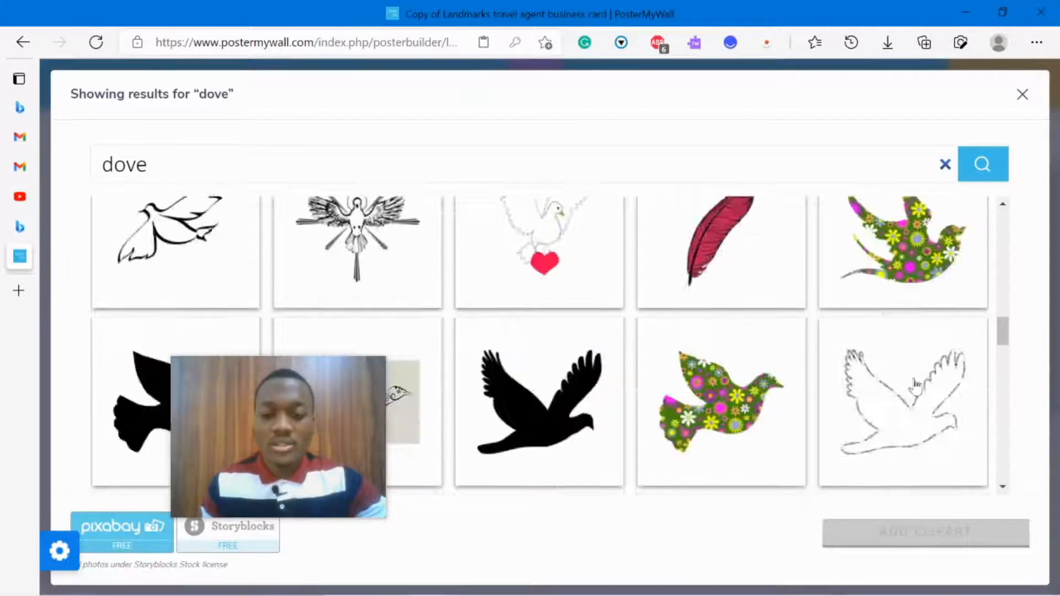
pyautogui.scroll(-16, 754, 365)
pyautogui.scroll(4, 684, 353)
pyautogui.scroll(-9, 616, 345)
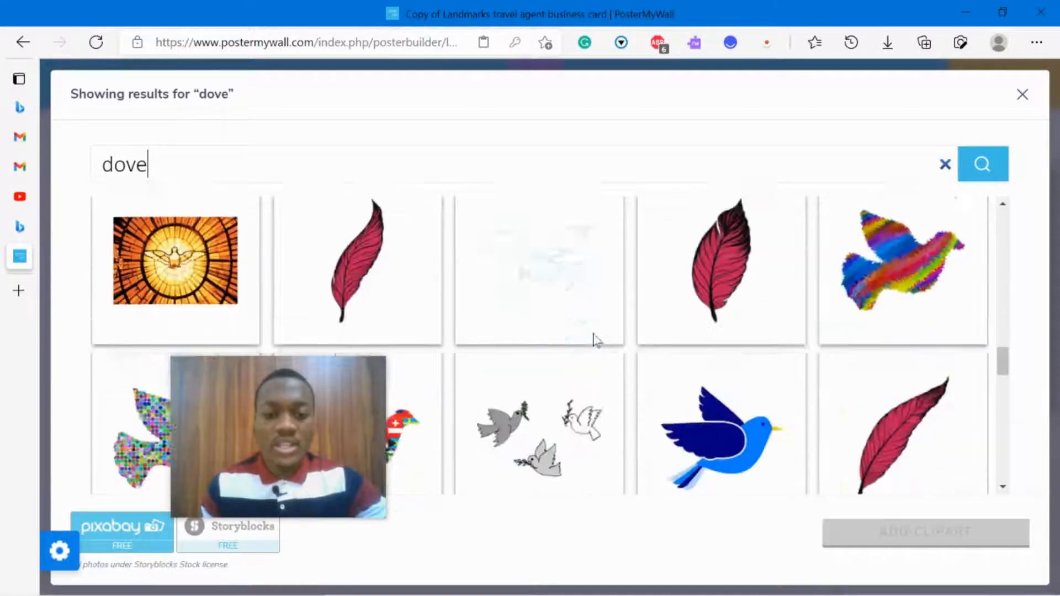
pyautogui.scroll(-4, 584, 343)
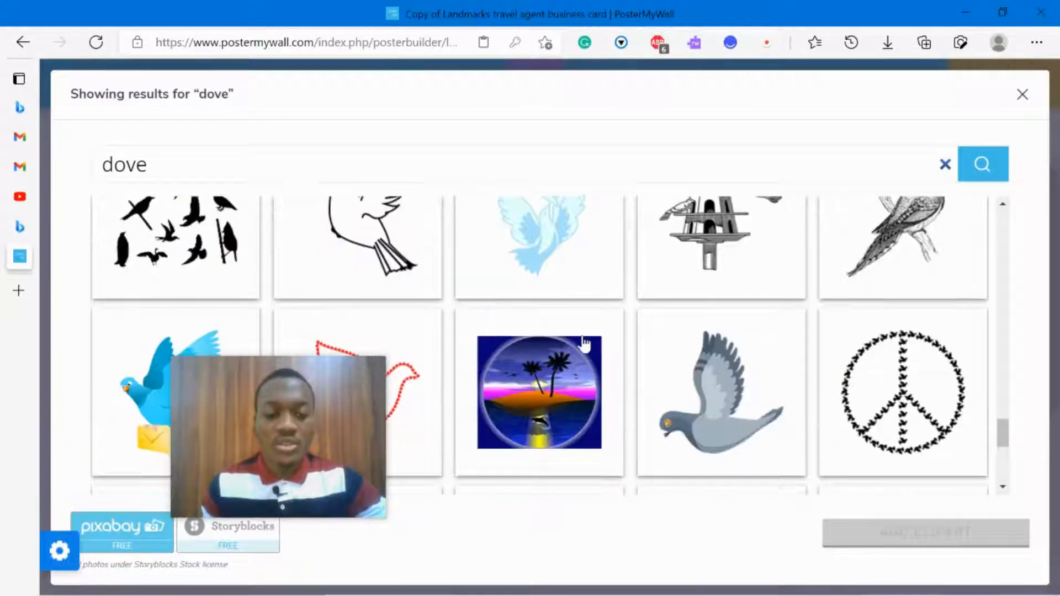
pyautogui.scroll(7, 583, 343)
pyautogui.scroll(12, 584, 344)
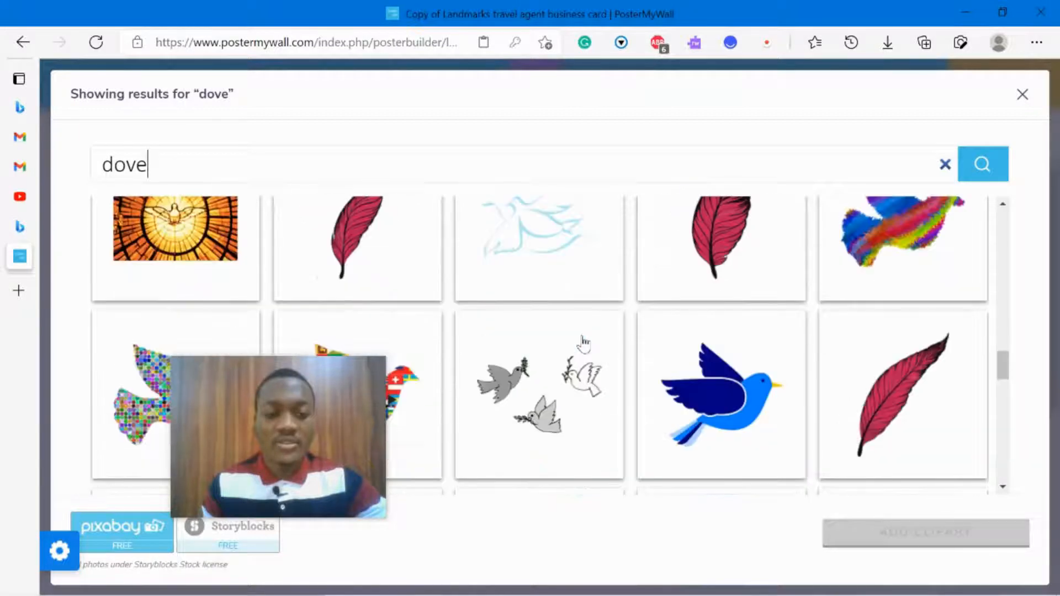
pyautogui.click(178, 295)
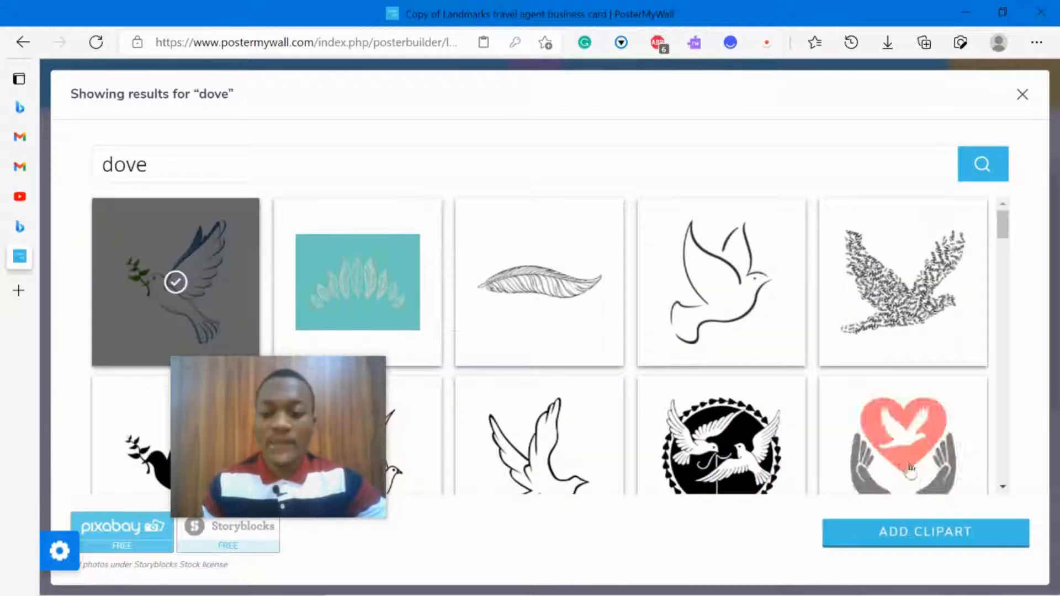
pyautogui.click(921, 532)
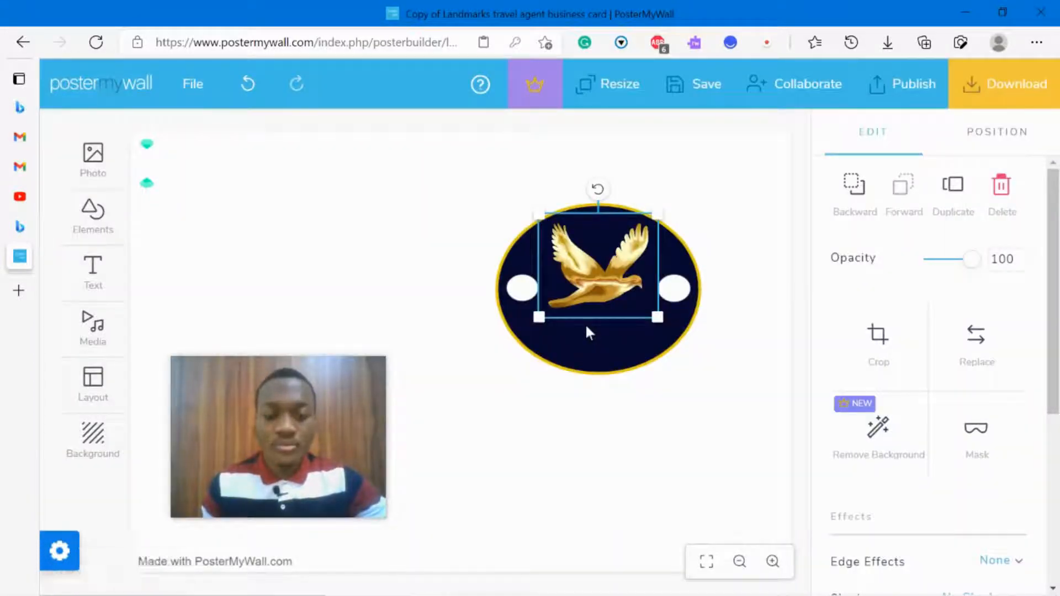
# Shrink the white dove, place it below the golden dove in the navy oval, and shift the golden dove slightly to the left
pyautogui.moveTo(382, 286); pyautogui.dragTo(672, 379)
pyautogui.moveTo(712, 276); pyautogui.dragTo(576, 421)
pyautogui.moveTo(522, 488); pyautogui.dragTo(592, 338)
pyautogui.click(586, 292)
# Check the reference image, try a vertical flip on the golden dove and reverse it, then flip the dove horizontally
pyautogui.moveTo(704, 586)
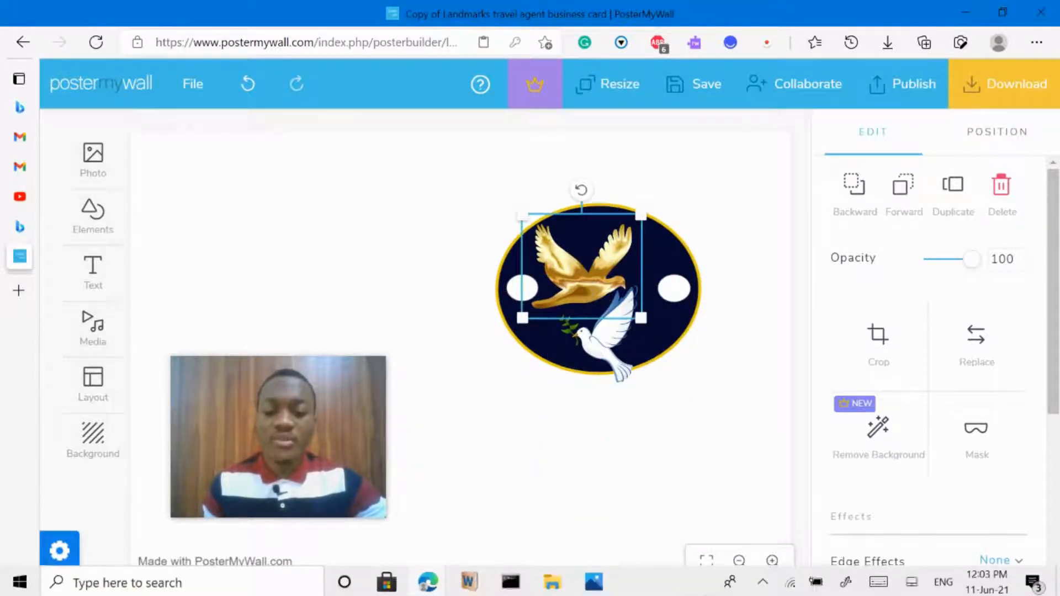
pyautogui.click(595, 585)
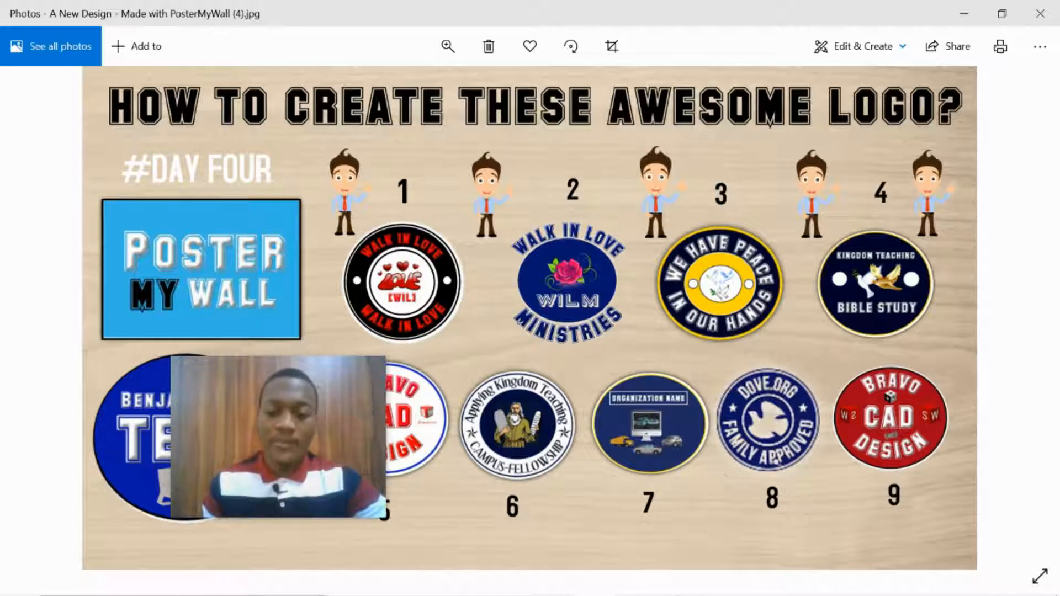
pyautogui.click(606, 589)
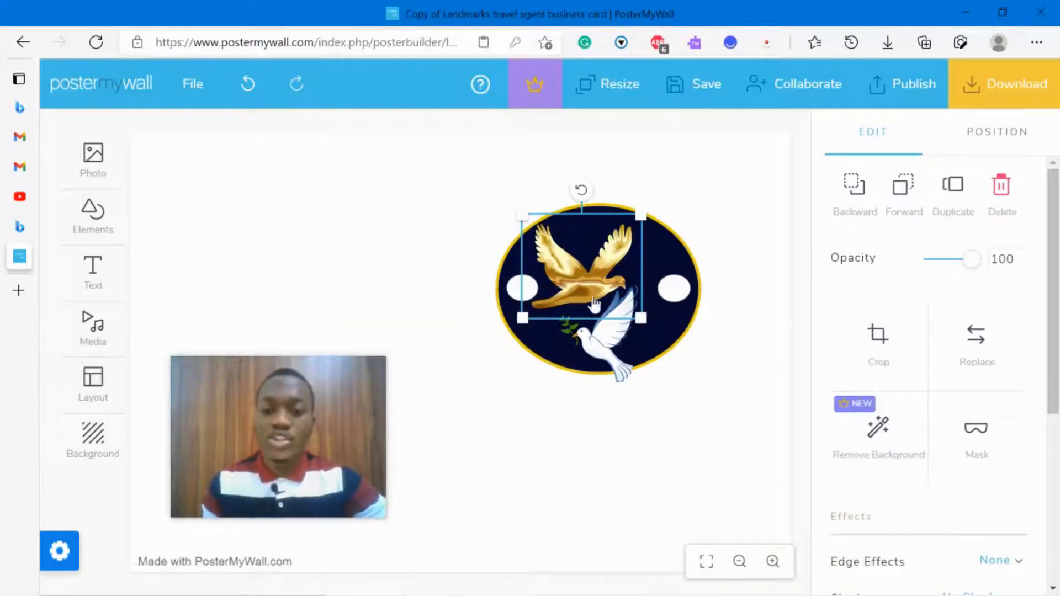
pyautogui.click(1002, 138)
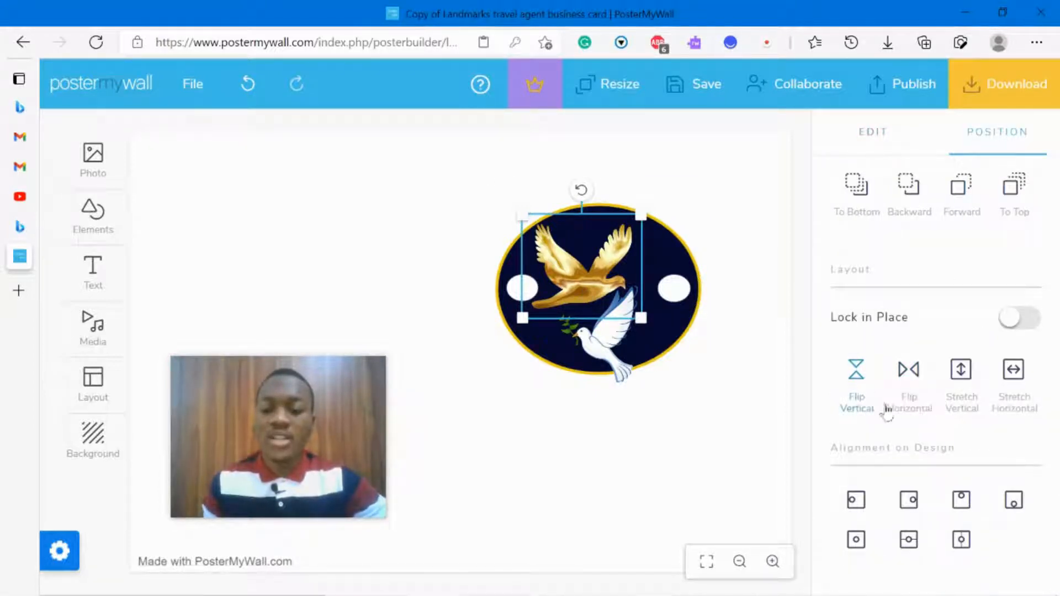
pyautogui.click(856, 381)
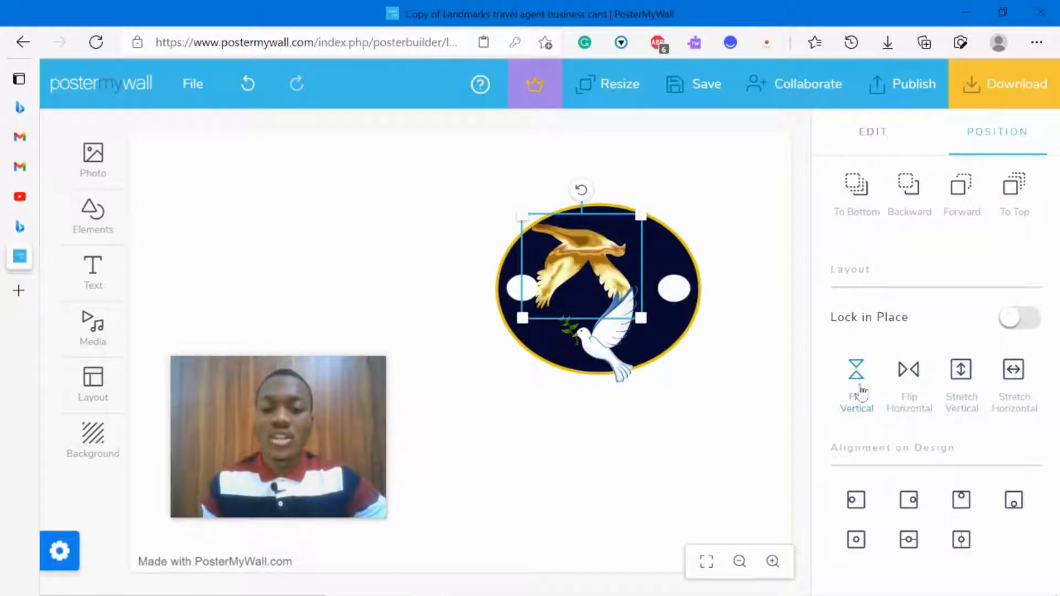
pyautogui.click(861, 392)
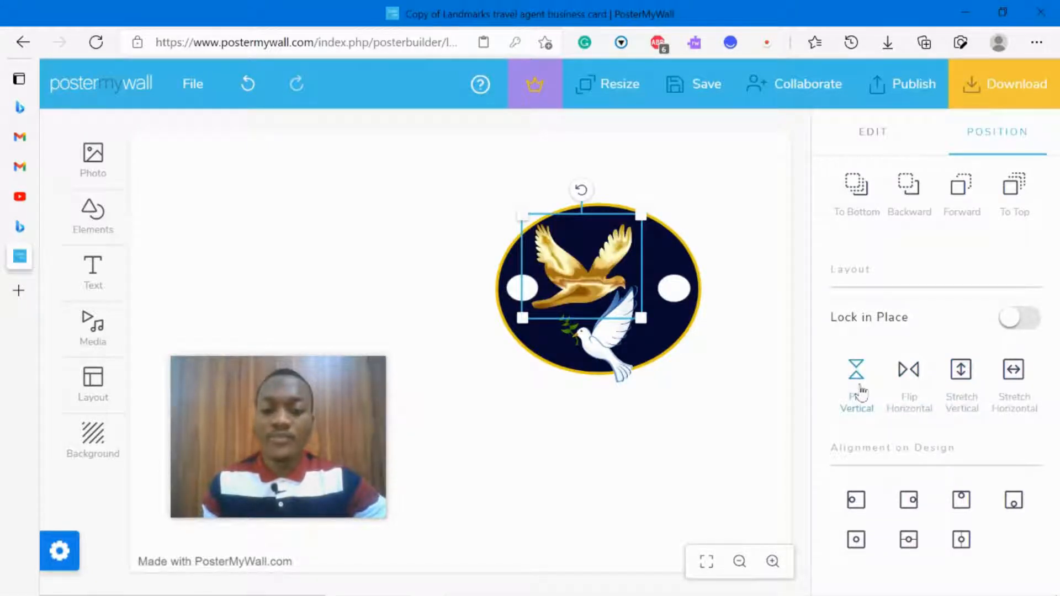
pyautogui.click(903, 385)
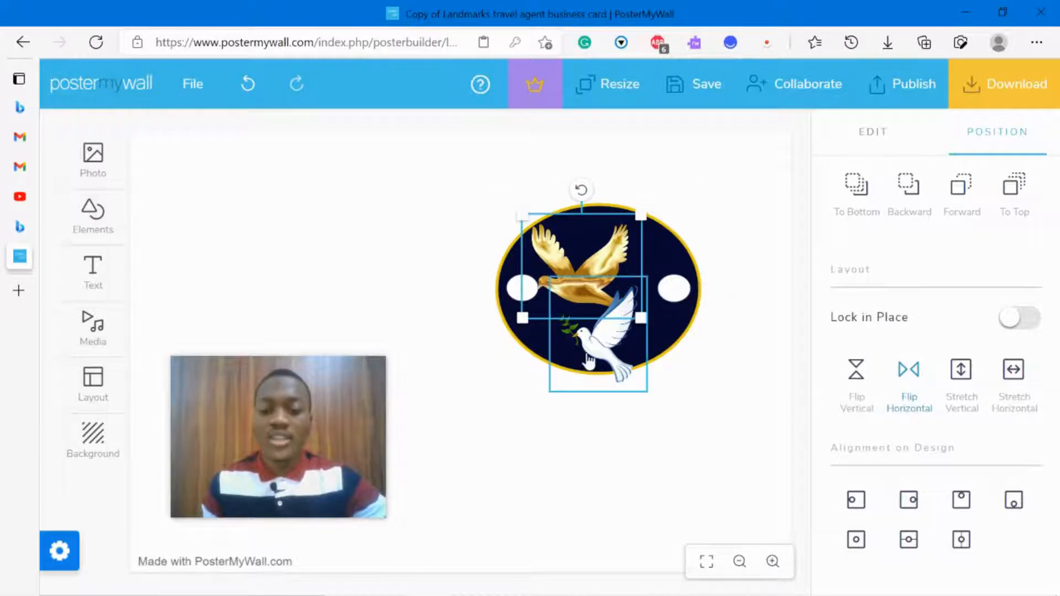
# Try vertical and horizontal flips on the white dove and reverse both of them
pyautogui.click(617, 355)
pyautogui.click(995, 131)
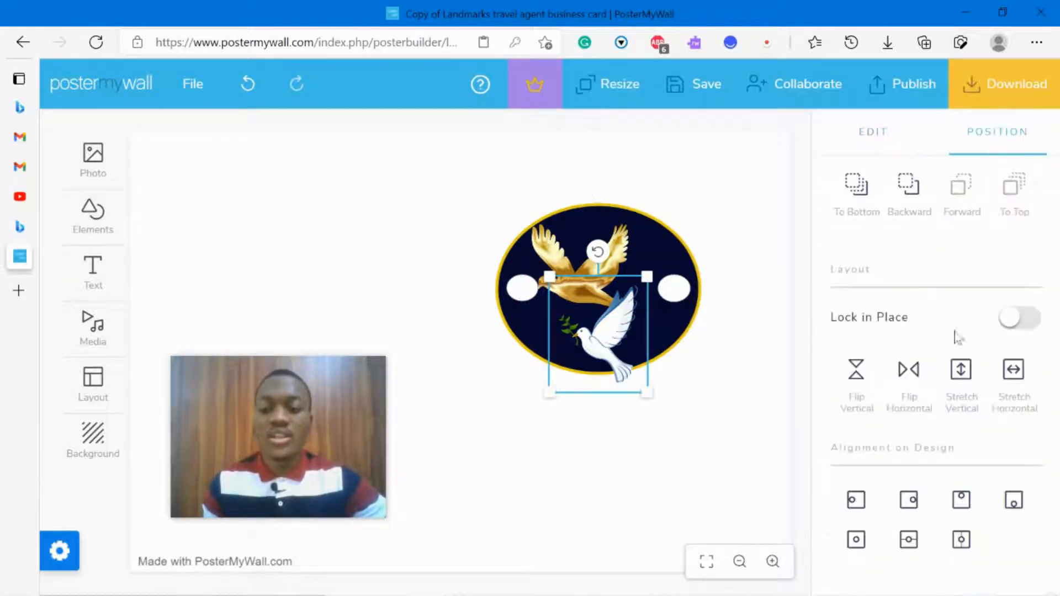
pyautogui.click(865, 393)
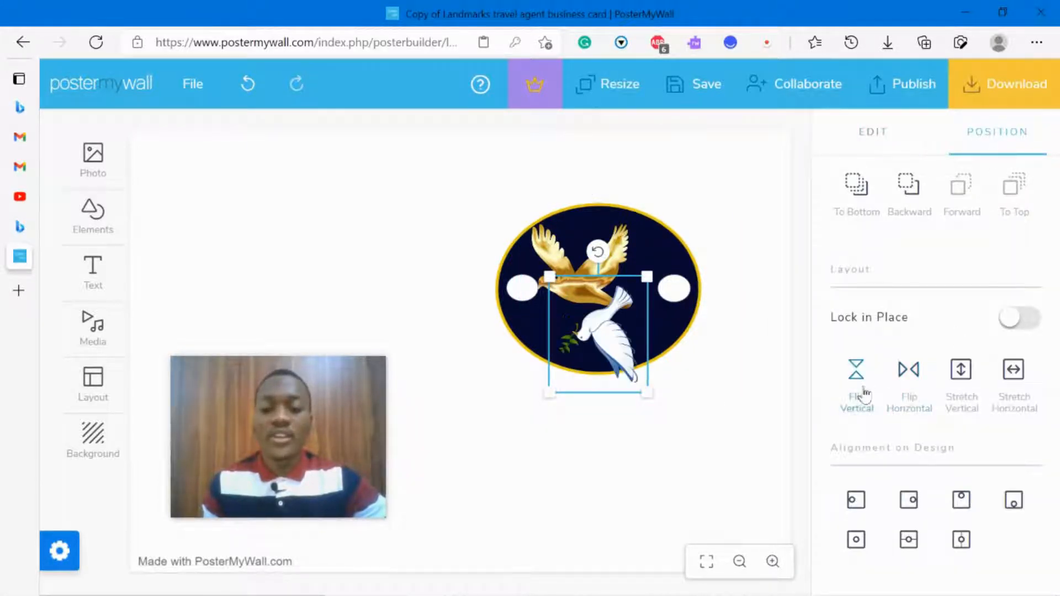
pyautogui.click(908, 392)
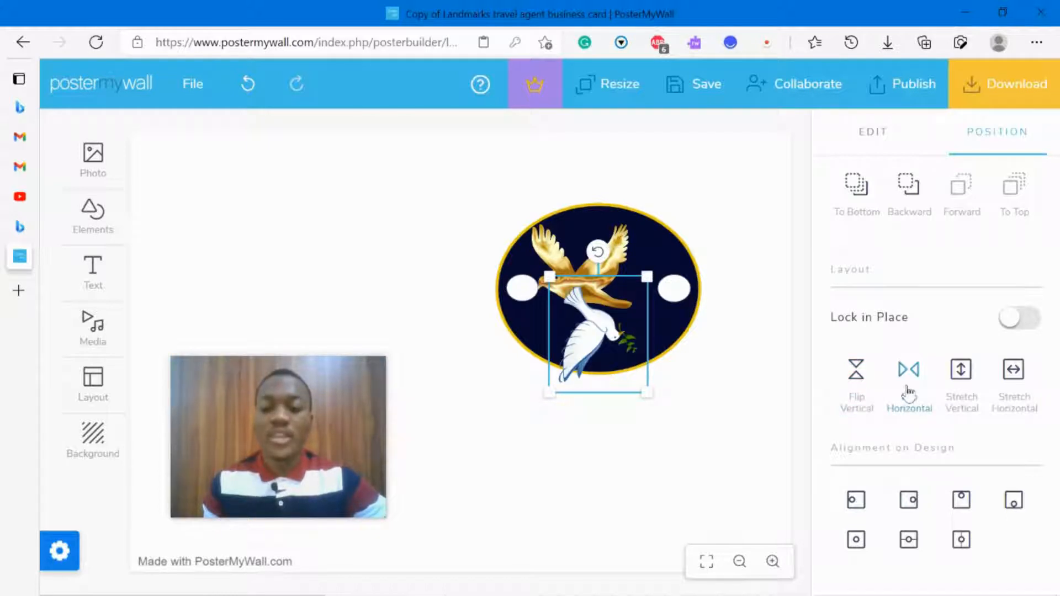
pyautogui.click(856, 387)
pyautogui.click(856, 386)
pyautogui.click(856, 387)
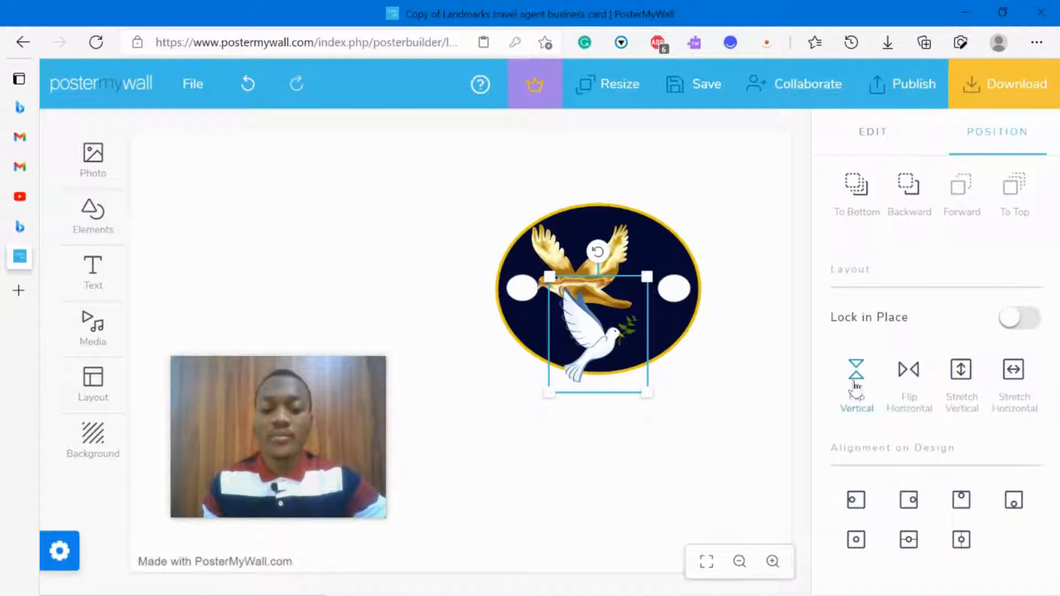
pyautogui.click(902, 391)
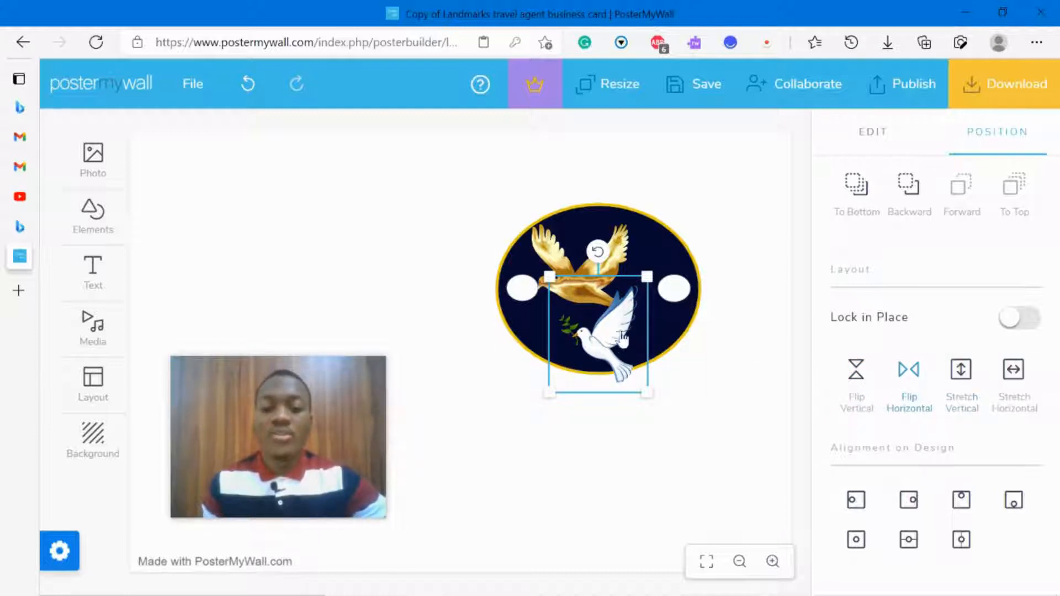
# Shrink the white and golden doves and stack them at the centre of the navy oval, the white one below the golden one
pyautogui.moveTo(646, 276); pyautogui.dragTo(618, 312)
pyautogui.moveTo(608, 358); pyautogui.dragTo(644, 346)
pyautogui.click(585, 285)
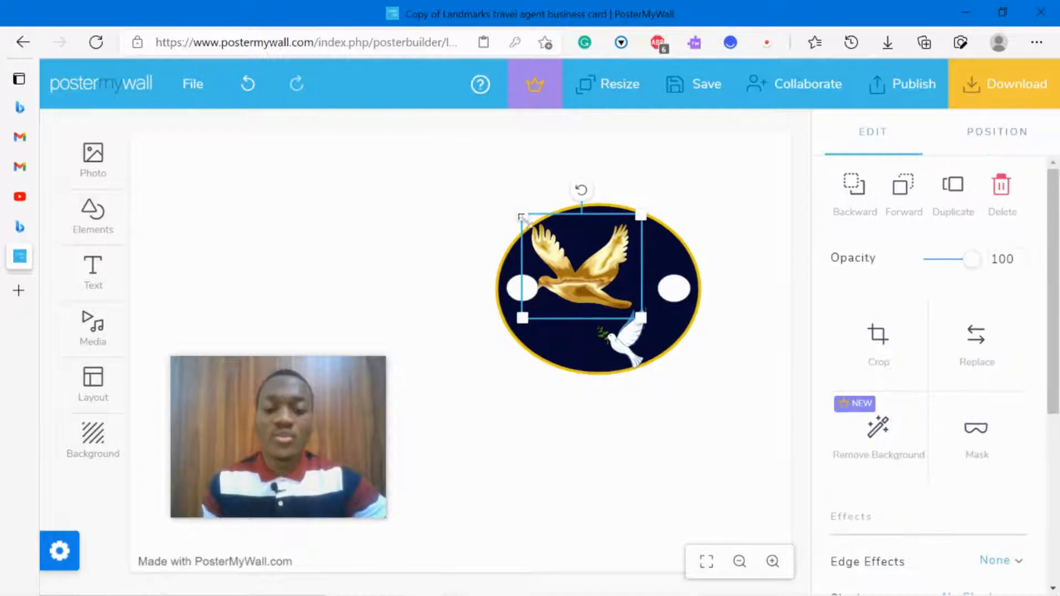
pyautogui.moveTo(521, 217); pyautogui.dragTo(565, 251)
pyautogui.moveTo(588, 287); pyautogui.dragTo(584, 269)
pyautogui.moveTo(605, 326); pyautogui.dragTo(573, 292)
# Following the reference image, place the doves side by side in the oval, white on the left and golden on the right
pyautogui.moveTo(648, 589)
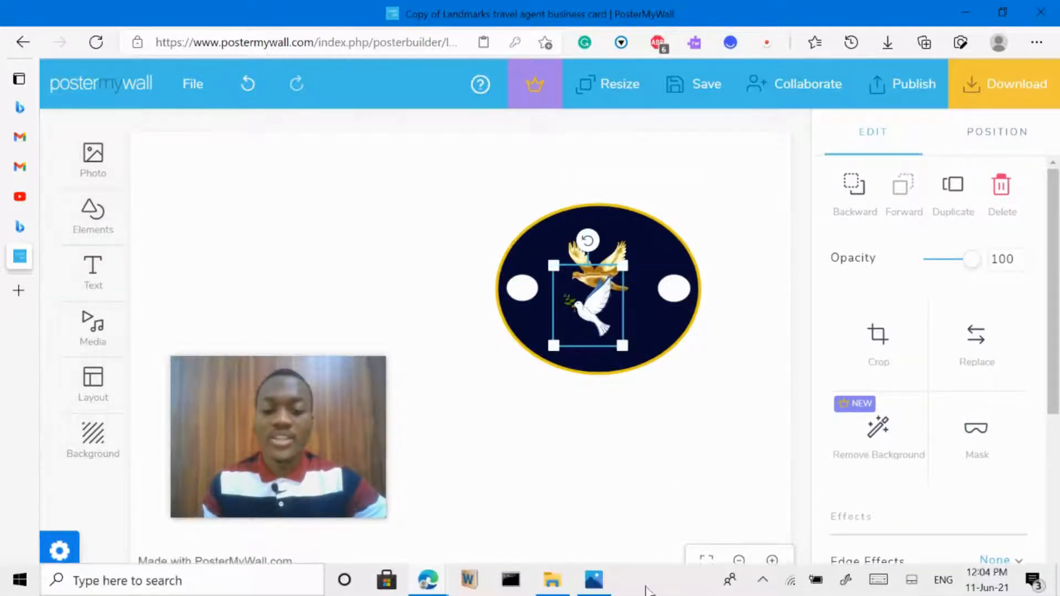
pyautogui.click(593, 588)
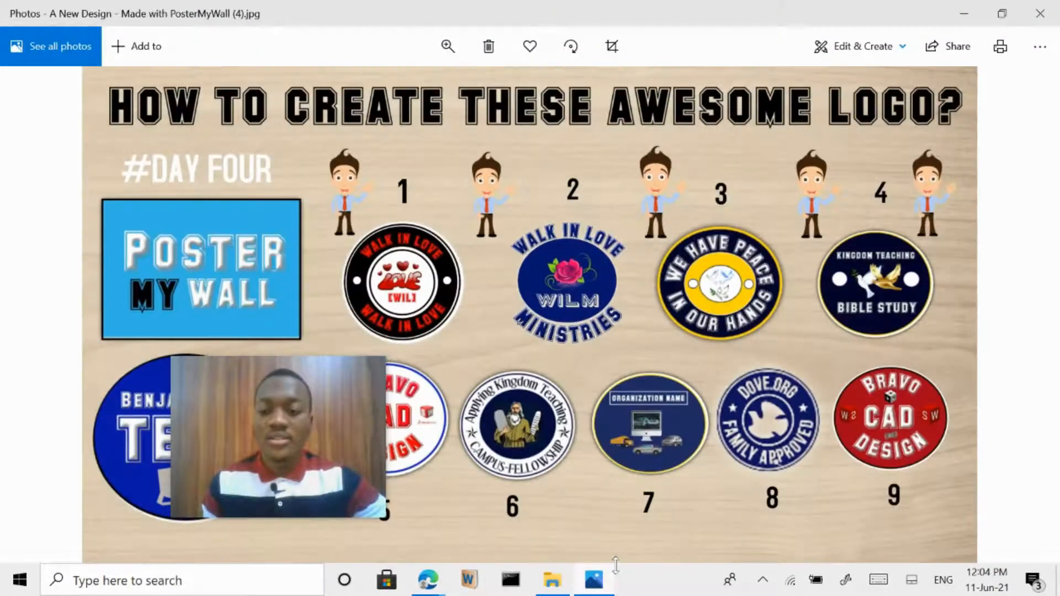
pyautogui.click(592, 588)
pyautogui.moveTo(607, 292); pyautogui.dragTo(529, 239)
pyautogui.moveTo(636, 303); pyautogui.dragTo(612, 271)
pyautogui.click(609, 277)
# Narrow the right white circle to about 37 x 35 and enlarge the golden dove slightly toward the white dove
pyautogui.moveTo(657, 301); pyautogui.dragTo(696, 290)
pyautogui.click(639, 324)
pyautogui.click(684, 298)
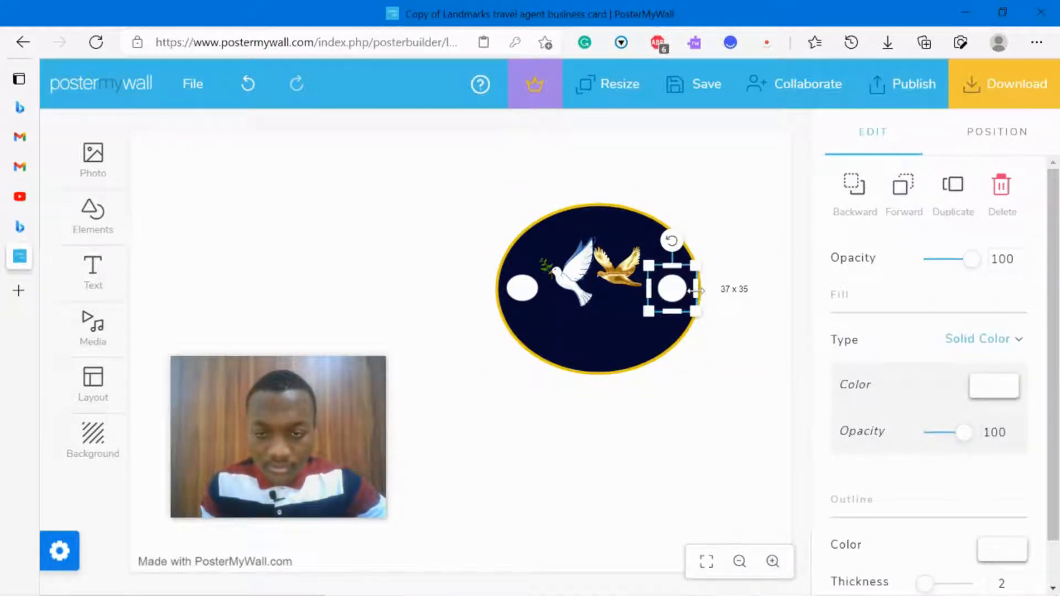
pyautogui.click(605, 307)
pyautogui.moveTo(612, 275); pyautogui.dragTo(639, 297)
pyautogui.click(670, 426)
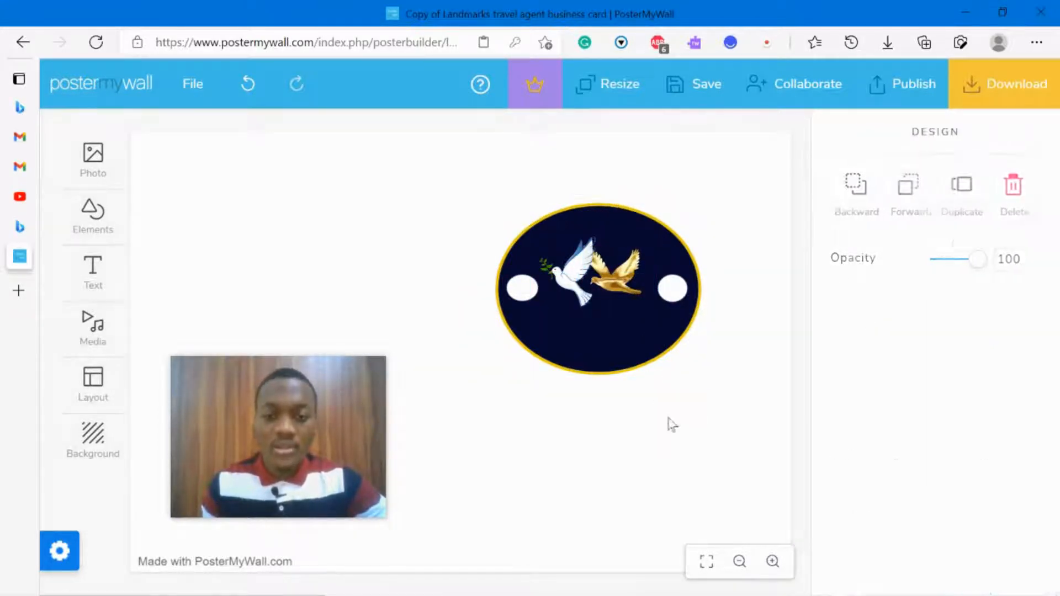
# Compare with the reference image and enlarge the navy oval slightly on all four sides
pyautogui.moveTo(632, 351); pyautogui.dragTo(633, 482)
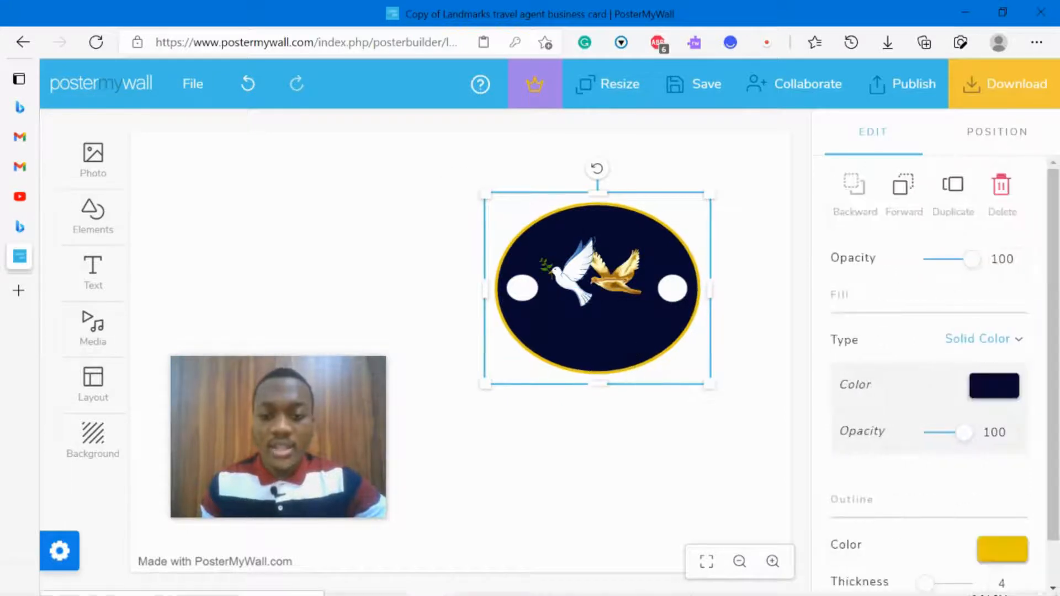
pyautogui.click(600, 586)
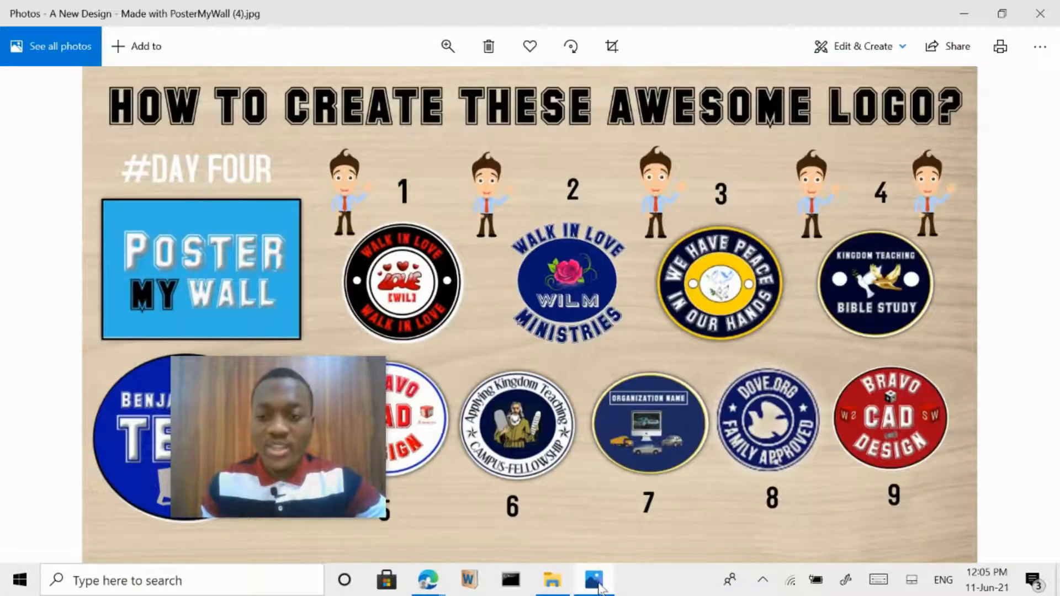
pyautogui.click(600, 588)
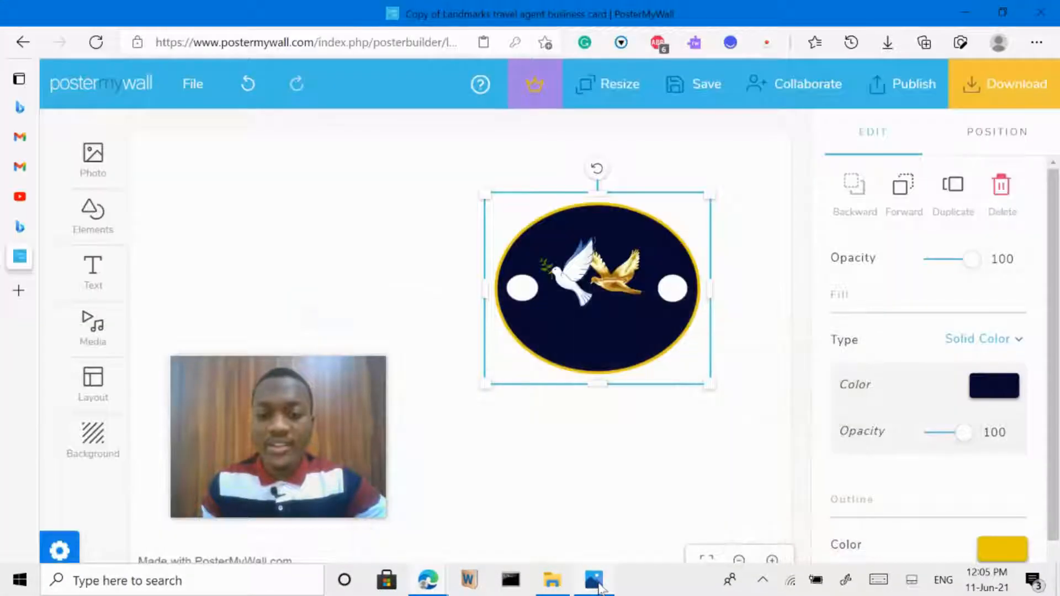
pyautogui.moveTo(597, 192); pyautogui.dragTo(597, 182)
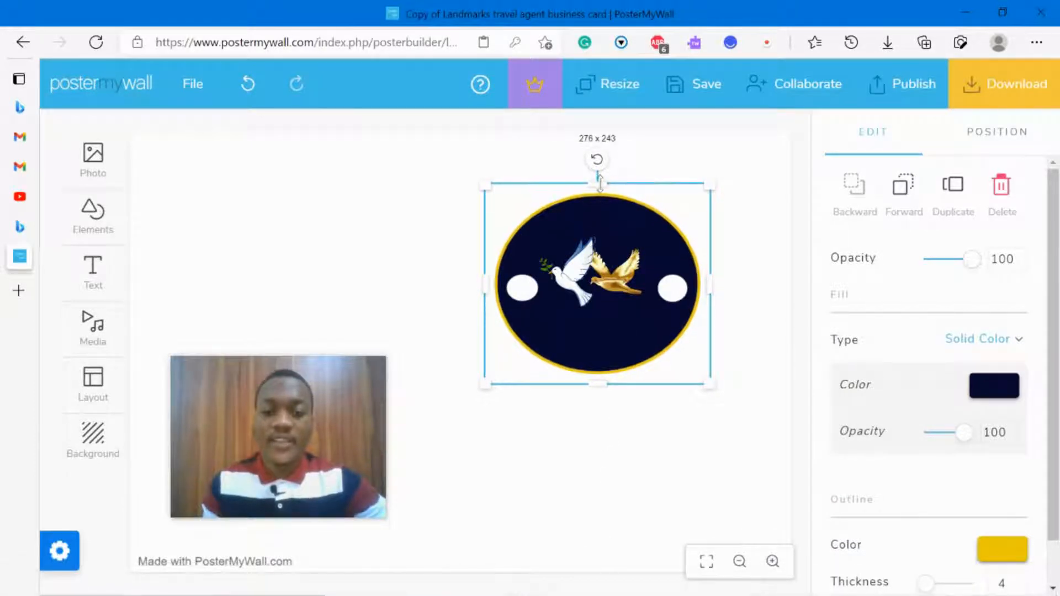
pyautogui.moveTo(485, 285); pyautogui.dragTo(481, 283)
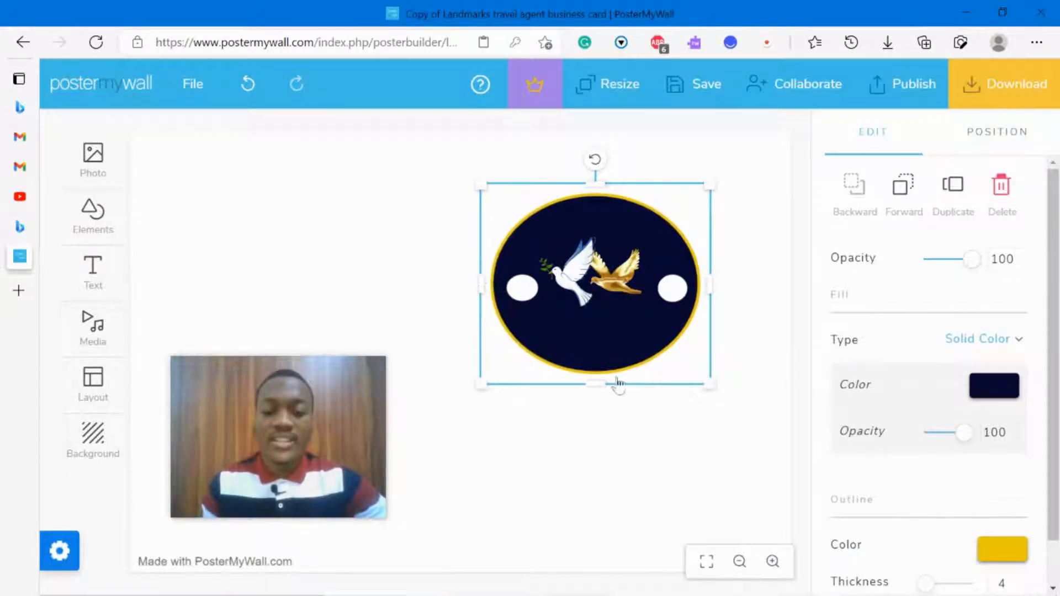
pyautogui.moveTo(616, 383); pyautogui.dragTo(620, 393)
pyautogui.moveTo(708, 309)
pyautogui.mouseDown()
pyautogui.moveTo(716, 307)
pyautogui.moveTo(699, 316)
pyautogui.mouseUp()
# Enlarge the right white circle to about 44 x 40 and bring the left circle to a similar size
pyautogui.click(684, 298)
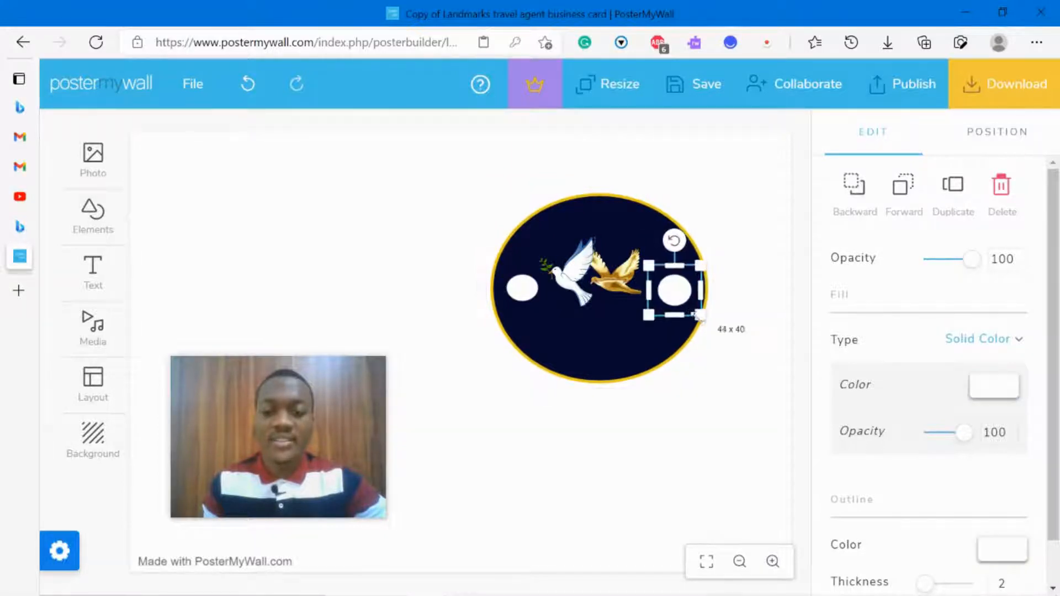
pyautogui.click(528, 284)
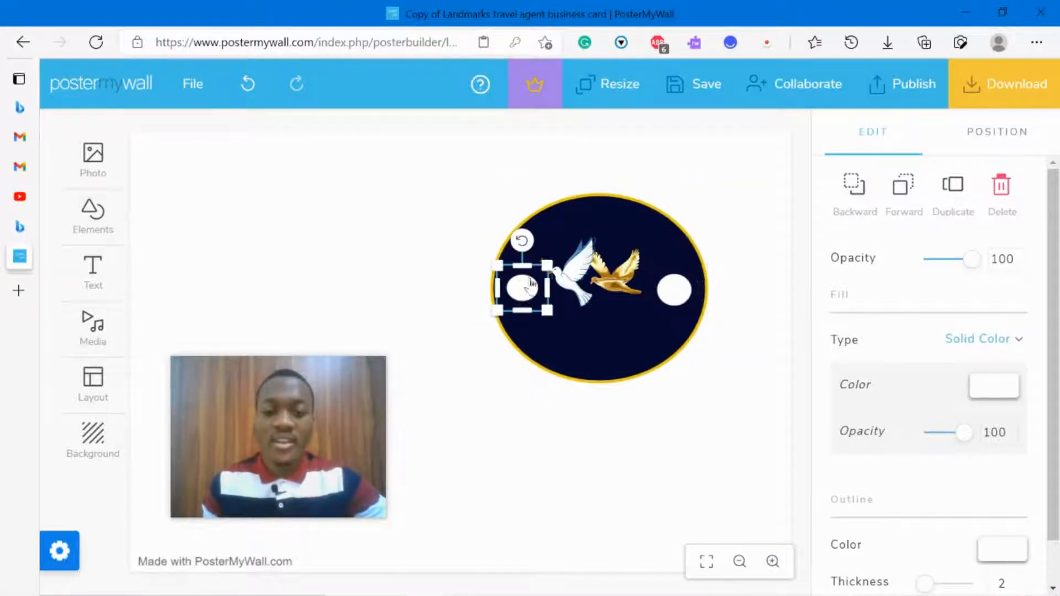
pyautogui.moveTo(546, 267); pyautogui.dragTo(550, 262)
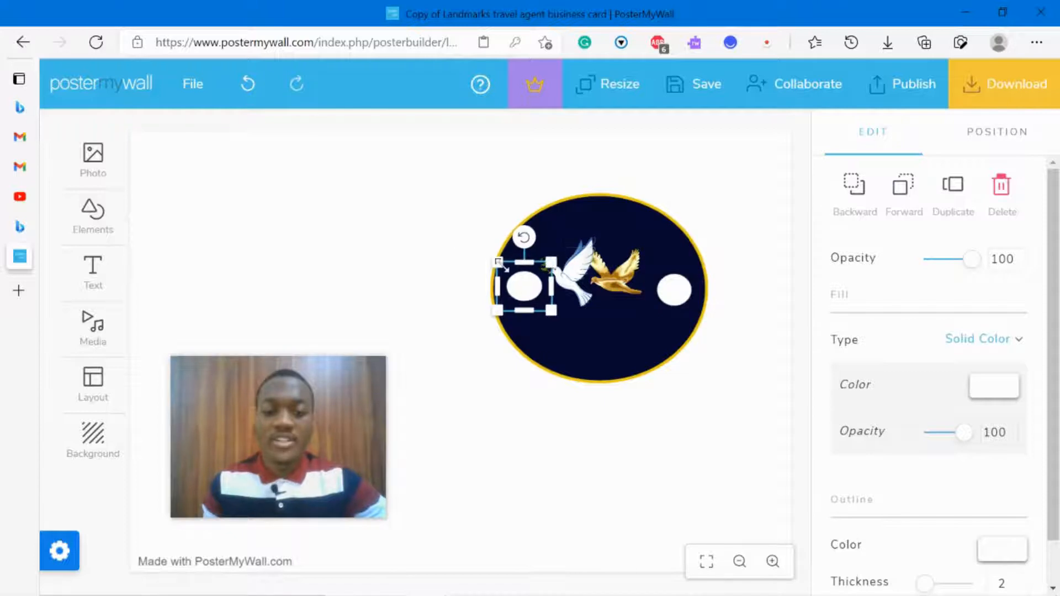
pyautogui.click(439, 251)
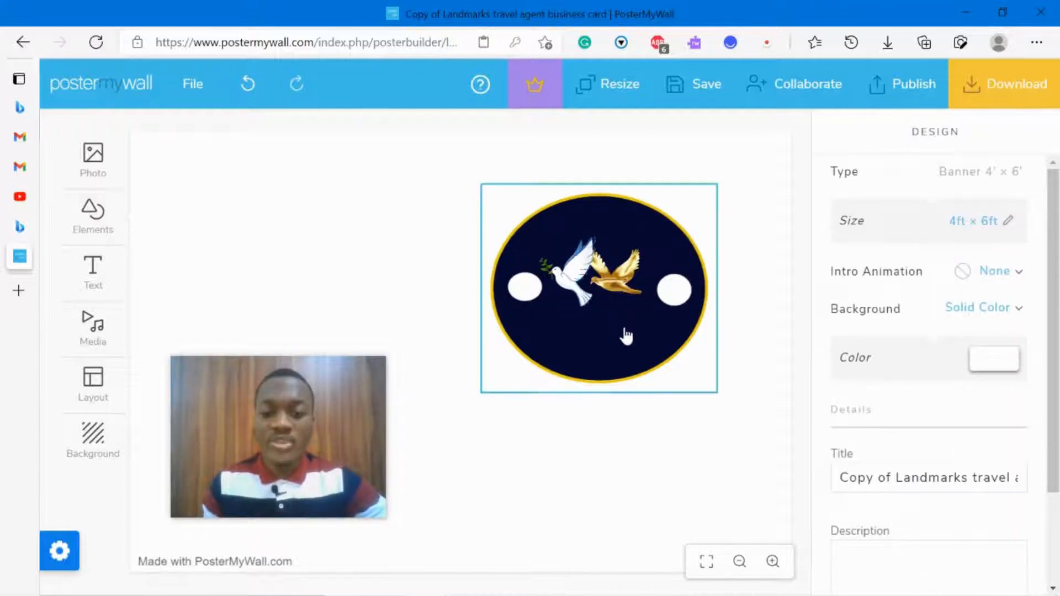
# Stretch the navy oval slightly upward
pyautogui.click(655, 371)
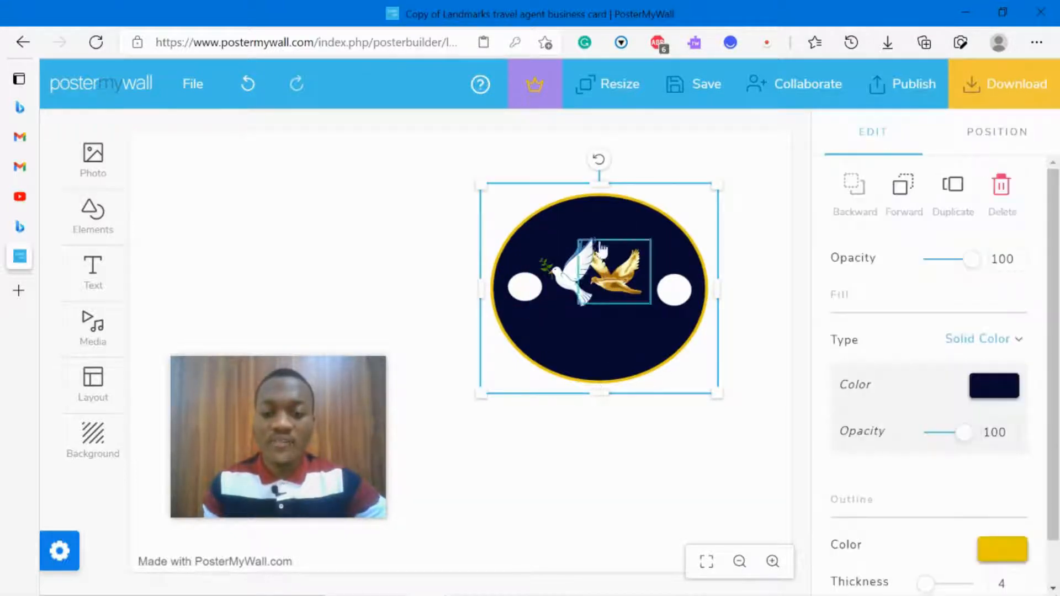
pyautogui.moveTo(597, 187); pyautogui.dragTo(598, 183)
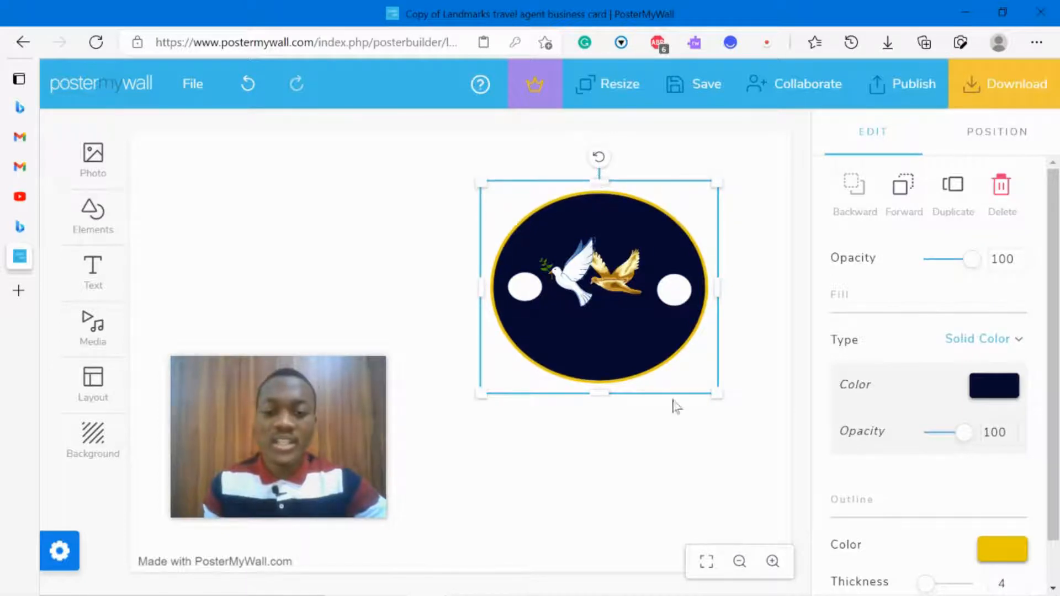
pyautogui.click(670, 436)
# Replace the left white circle with a copy of the right one, placed at about 508, 190
pyautogui.moveTo(524, 288); pyautogui.dragTo(522, 281)
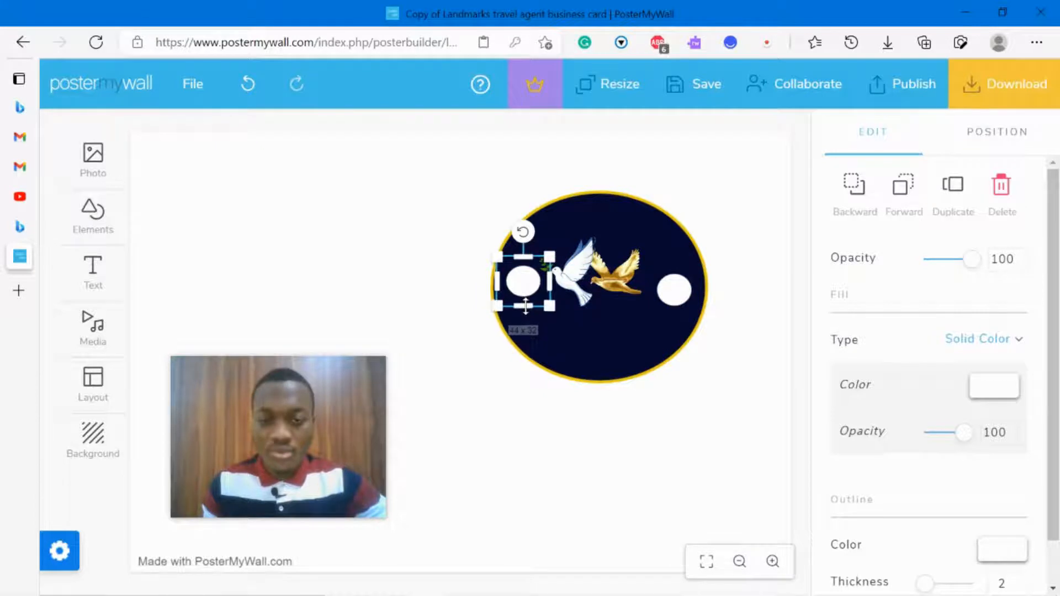
pyautogui.click(667, 324)
pyautogui.click(674, 290)
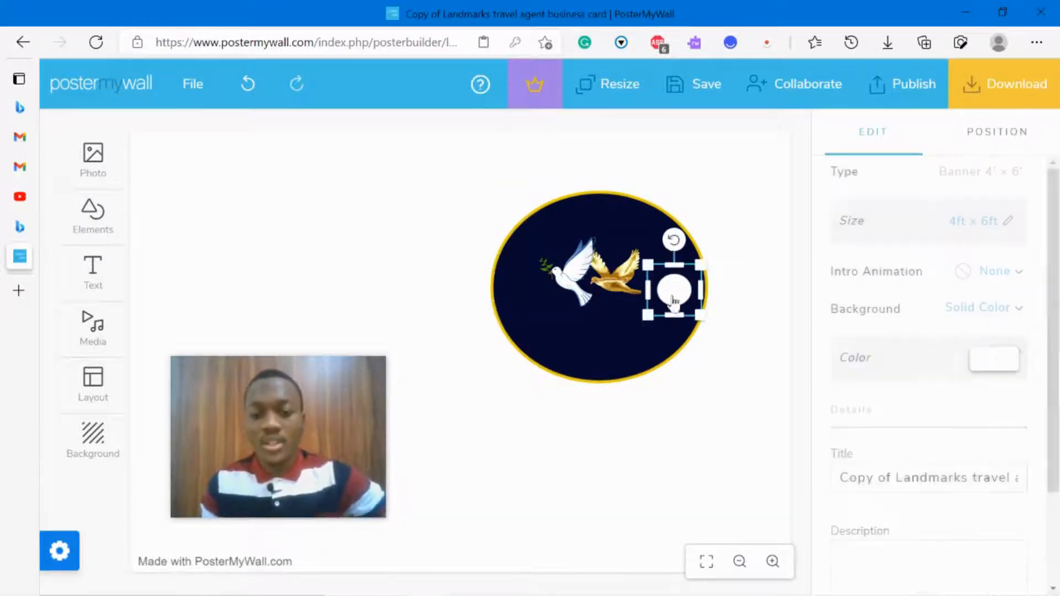
pyautogui.hotkey('ctrl', 'v')
pyautogui.moveTo(672, 300); pyautogui.dragTo(516, 286)
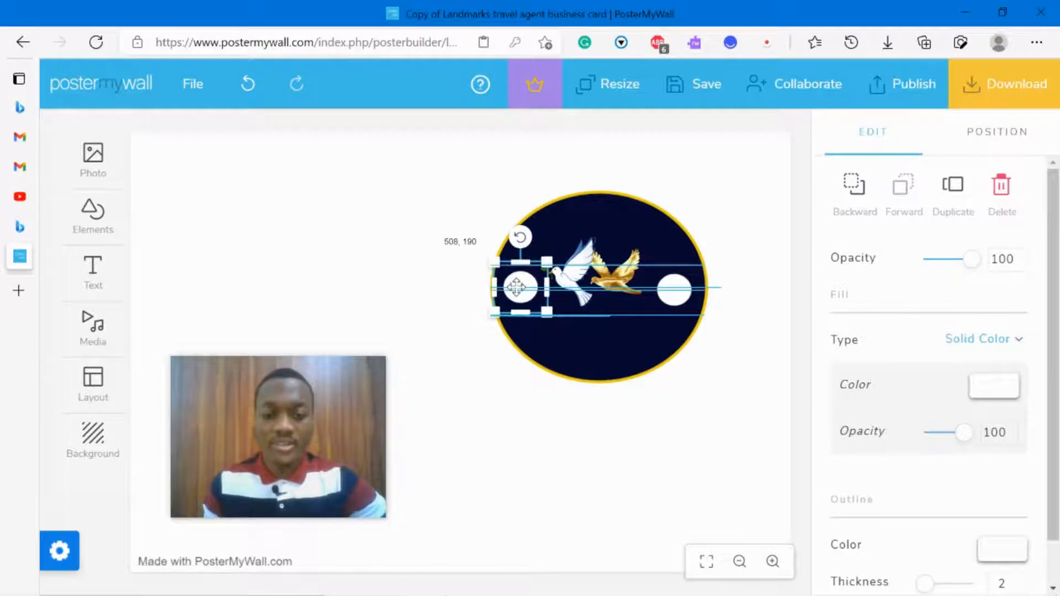
# Move the right white circle level with the left one and slightly closer to the oval's edge
pyautogui.click(684, 303)
pyautogui.click(676, 287)
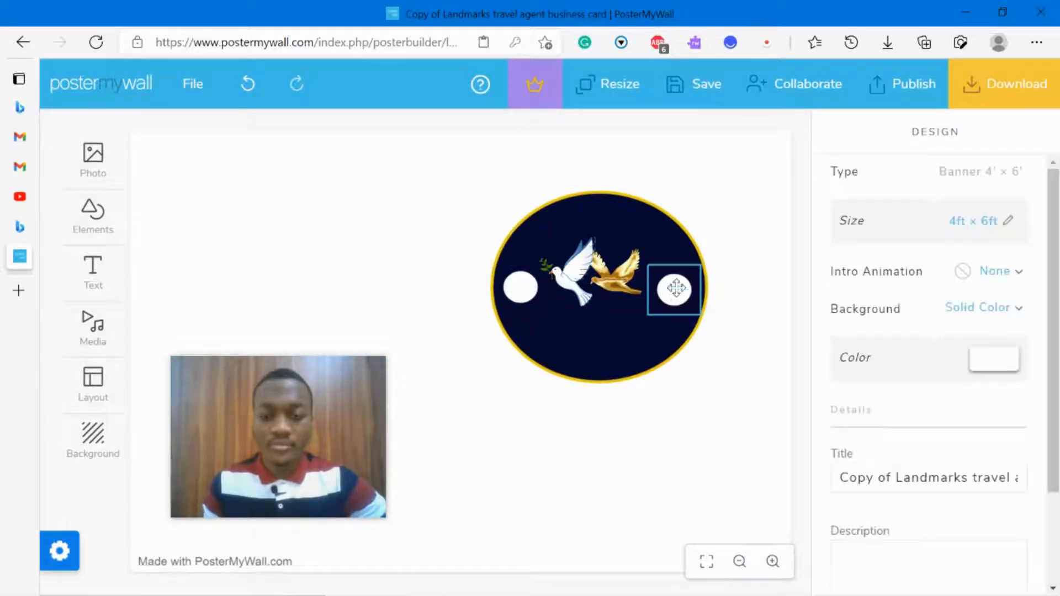
pyautogui.moveTo(677, 285); pyautogui.dragTo(678, 285)
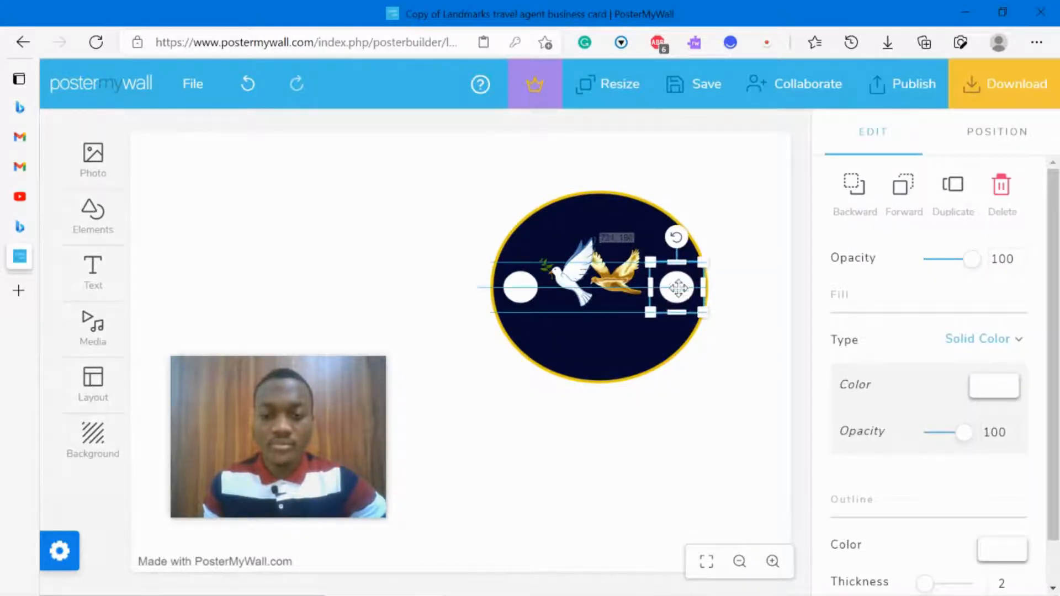
pyautogui.click(705, 368)
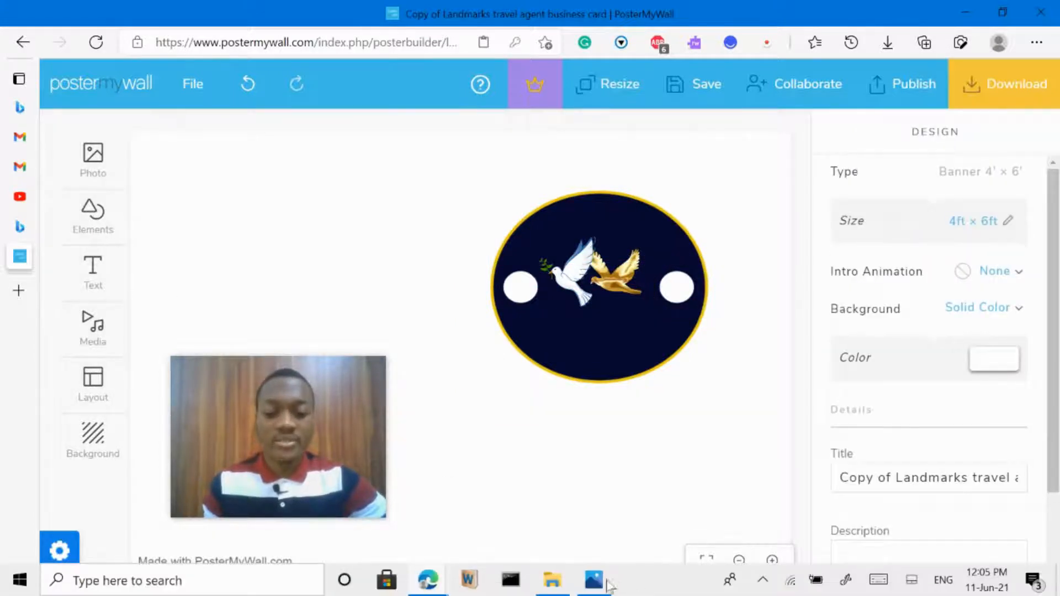
# Check the wording of the logo in the reference image and start a new fancy text
pyautogui.click(607, 582)
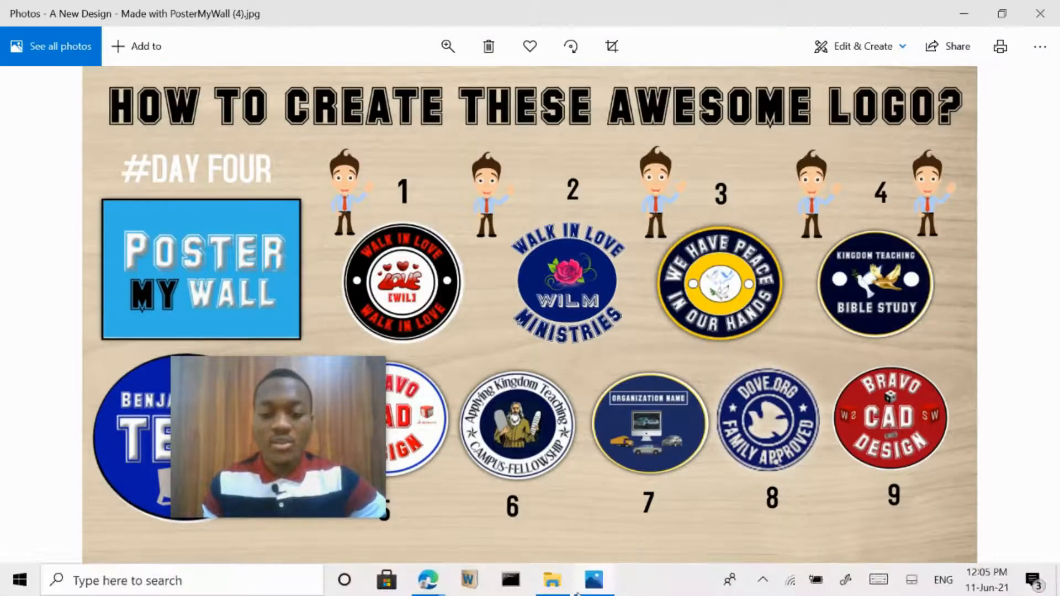
pyautogui.click(584, 586)
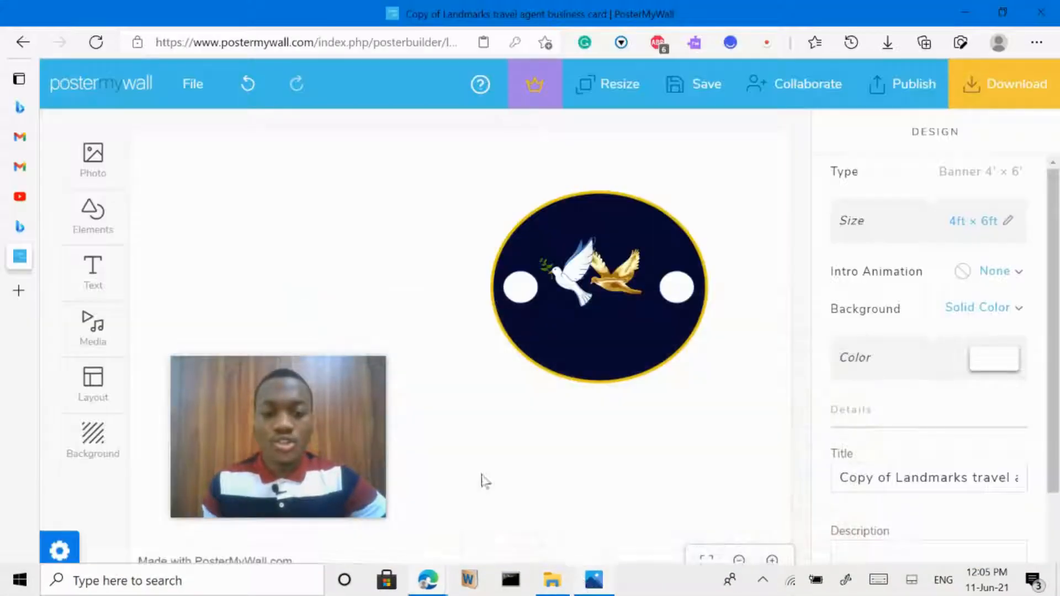
pyautogui.click(93, 264)
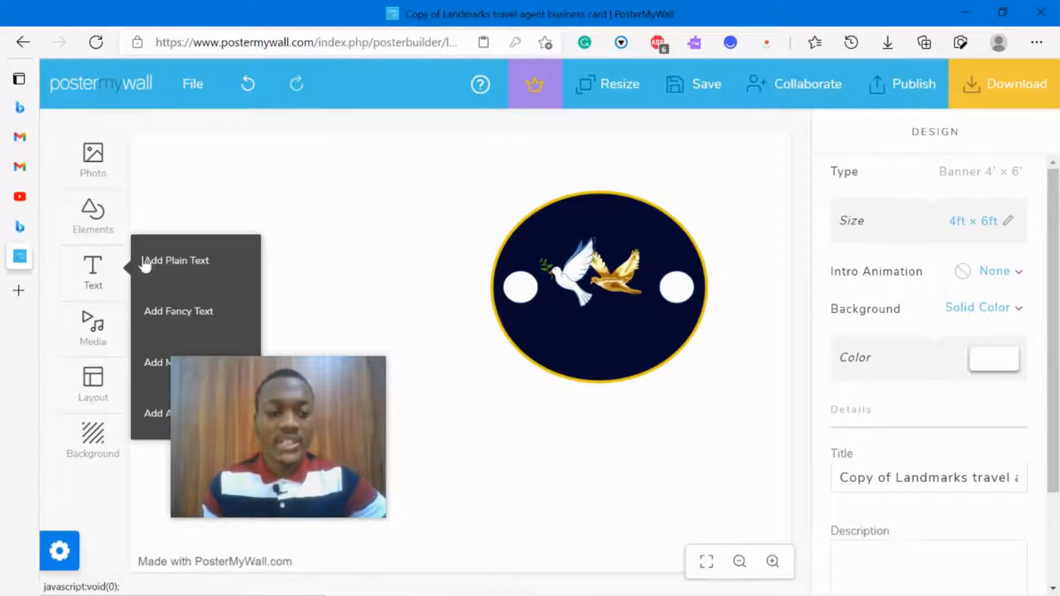
pyautogui.click(196, 312)
pyautogui.moveTo(244, 393); pyautogui.dragTo(739, 172)
# Add a fancy text using the Metal effect and the Oklahoma font
pyautogui.scroll(-5, 229, 280)
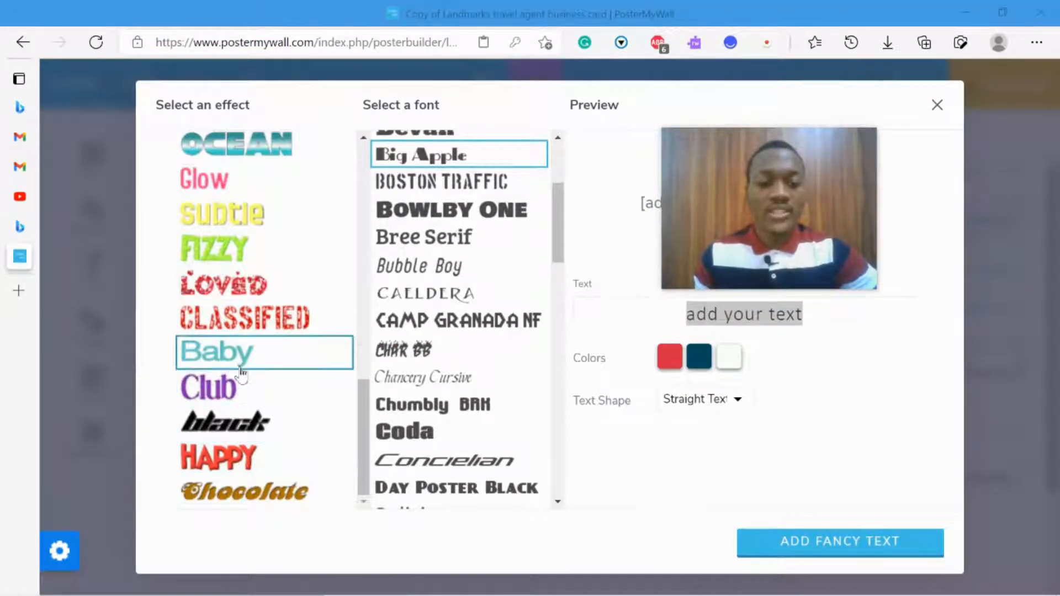
pyautogui.scroll(5, 254, 364)
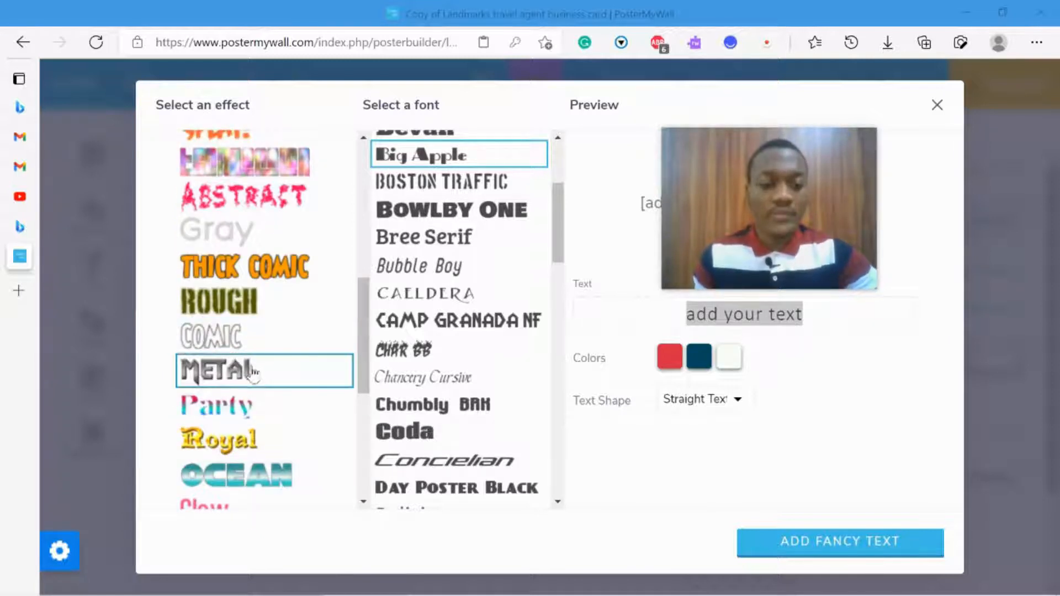
pyautogui.click(279, 372)
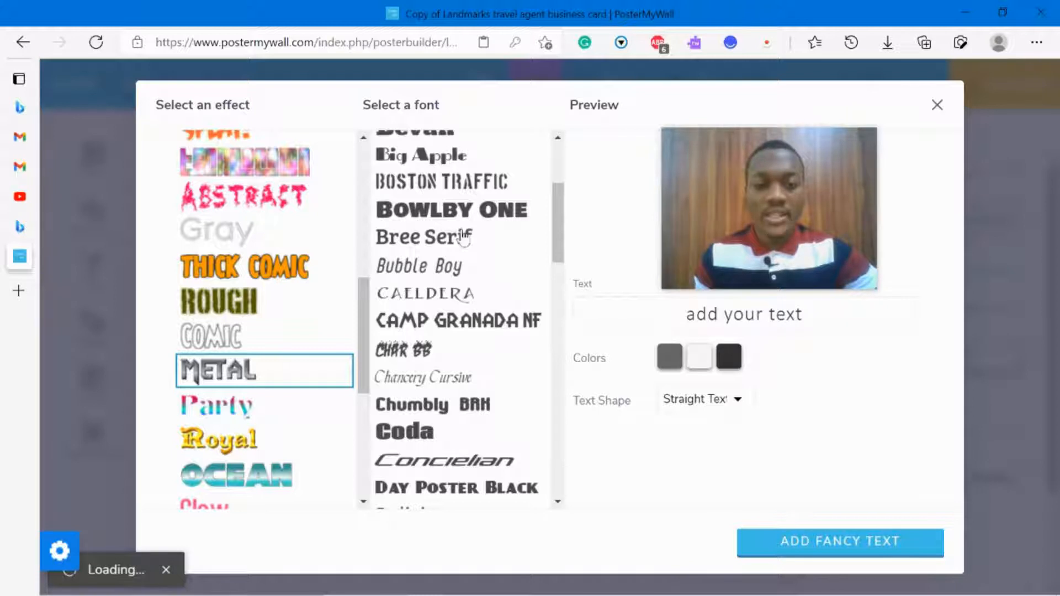
pyautogui.click(460, 276)
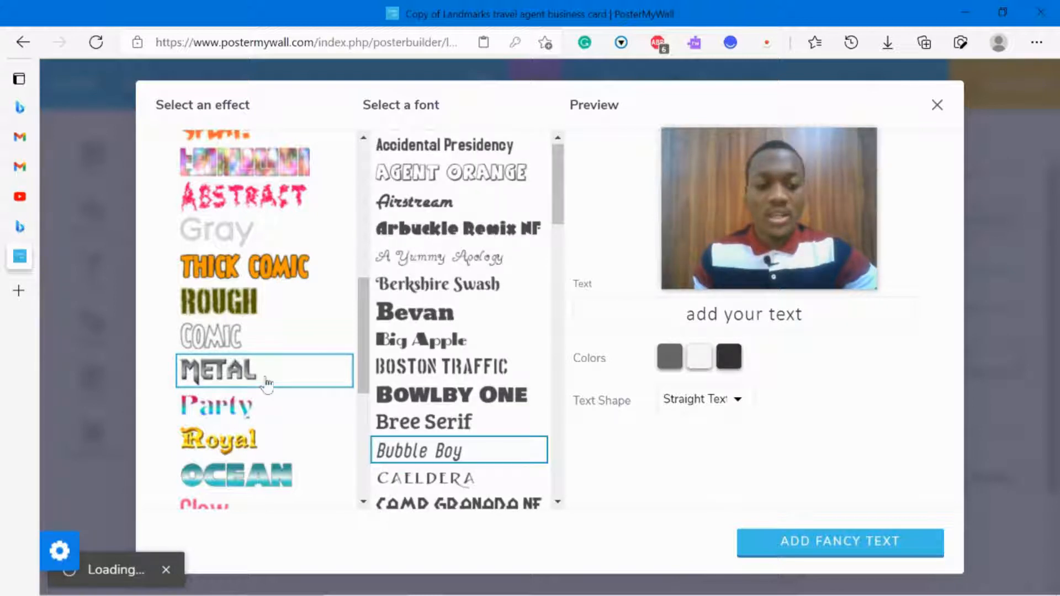
pyautogui.click(477, 249)
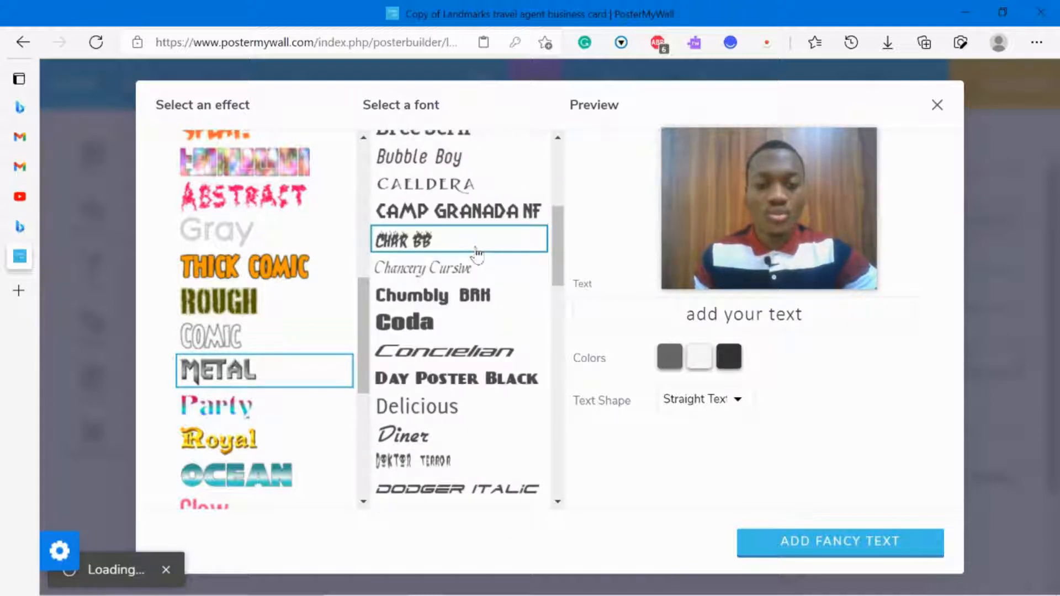
pyautogui.scroll(5, 477, 253)
pyautogui.click(456, 312)
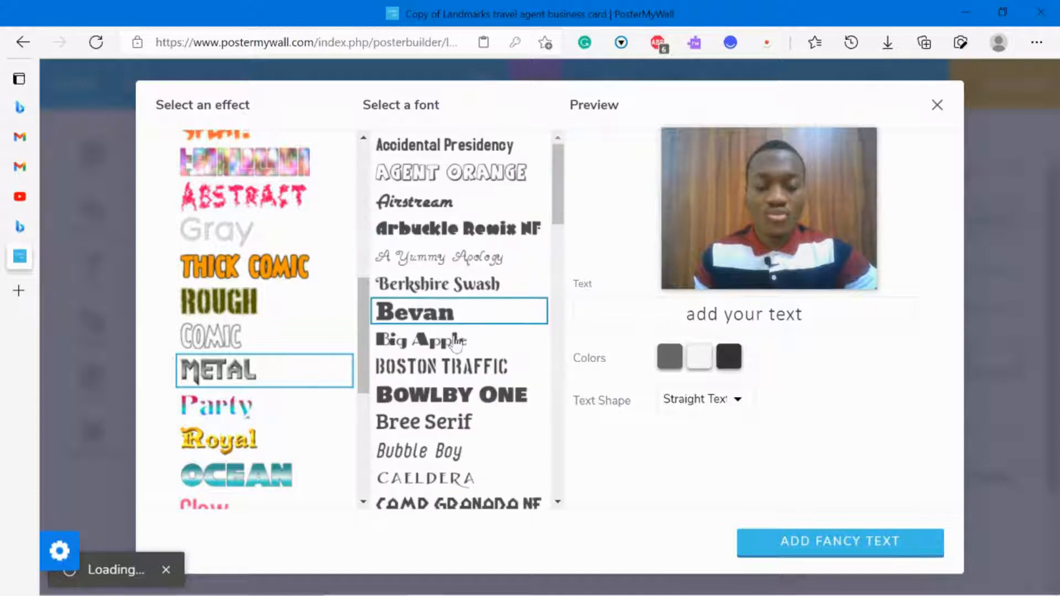
pyautogui.scroll(-10, 456, 343)
pyautogui.click(456, 343)
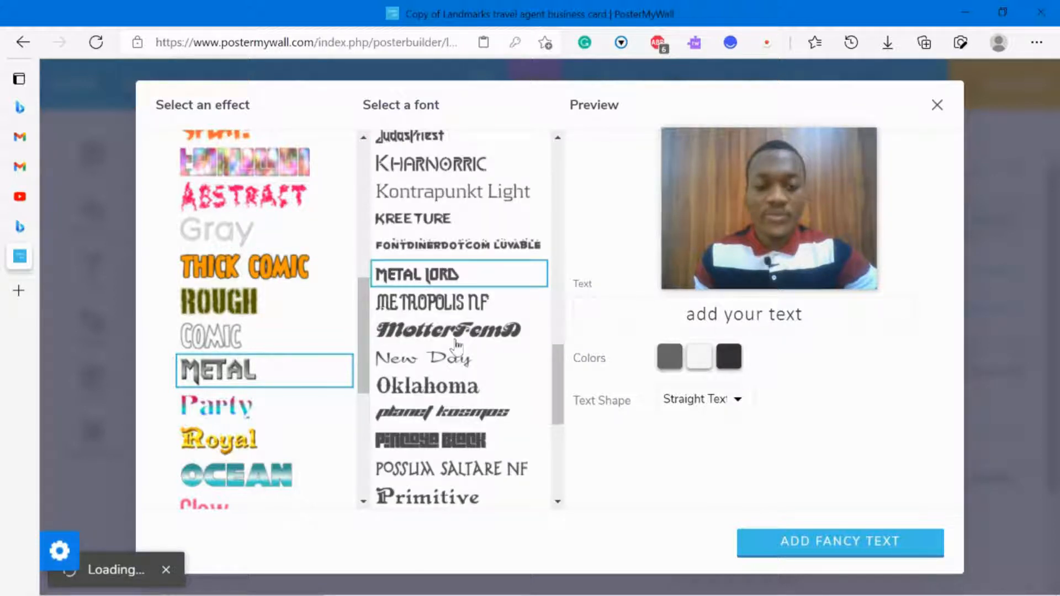
pyautogui.scroll(-1, 456, 343)
pyautogui.click(467, 358)
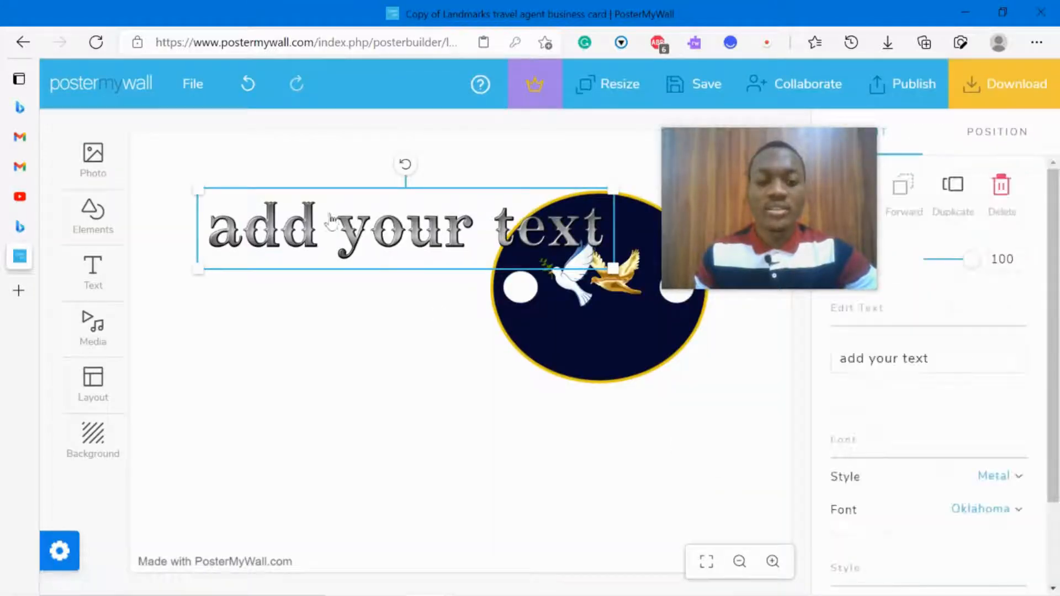
# Move the placeholder fancy text over the upper part of the oval and check the logo's wording in the reference image
pyautogui.moveTo(767, 265); pyautogui.dragTo(300, 456)
pyautogui.moveTo(368, 266); pyautogui.dragTo(546, 268)
pyautogui.click(981, 360)
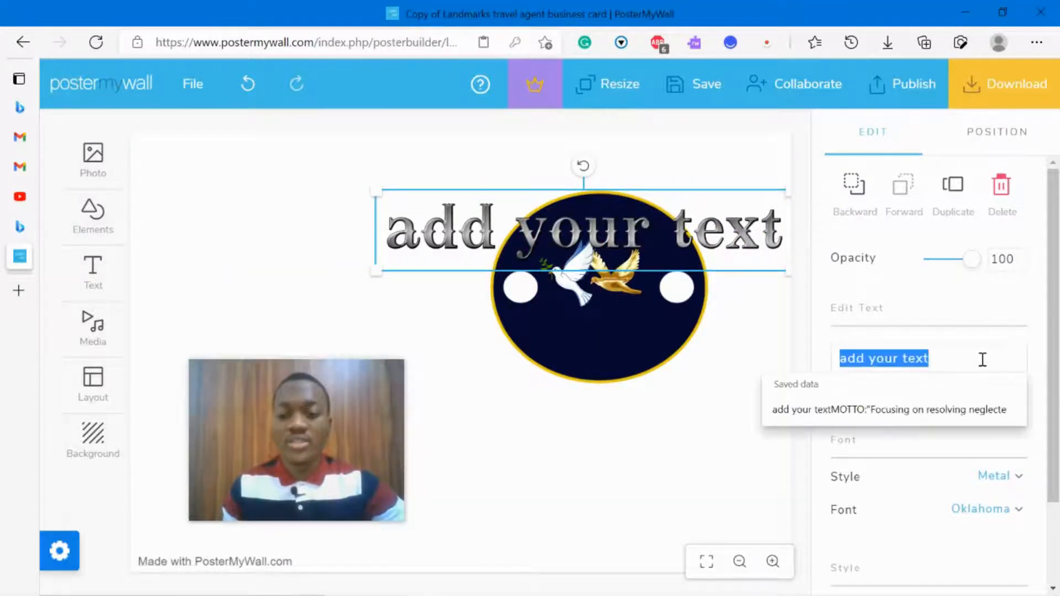
pyautogui.press('Right')
pyautogui.click(594, 583)
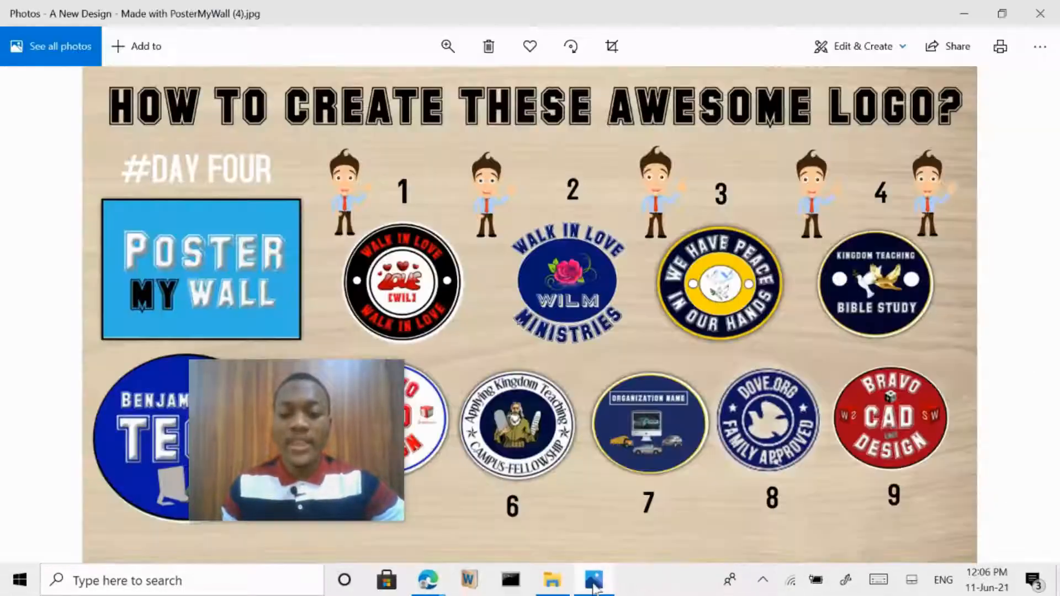
pyautogui.click(595, 583)
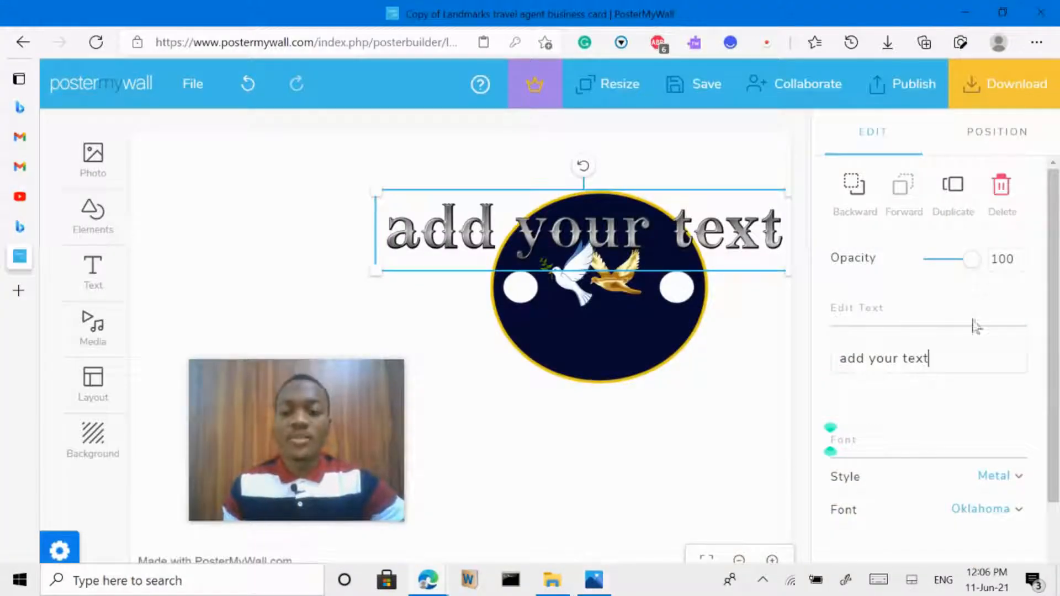
# Replace the placeholder wording of the fancy text with "KINGDOM TEACHING"
pyautogui.doubleClick(963, 351)
pyautogui.click(963, 353)
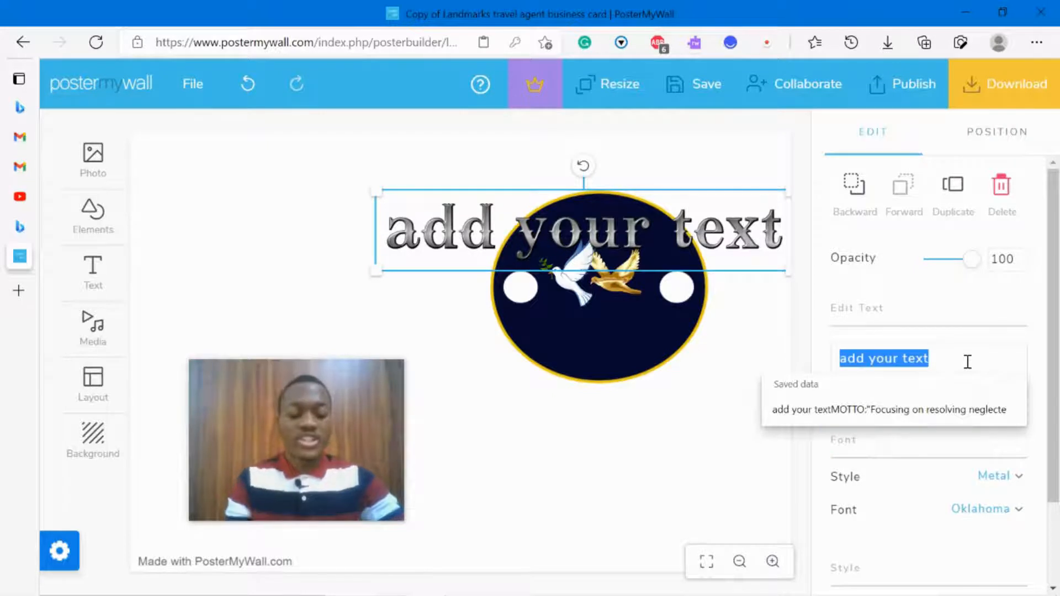
pyautogui.write('K')
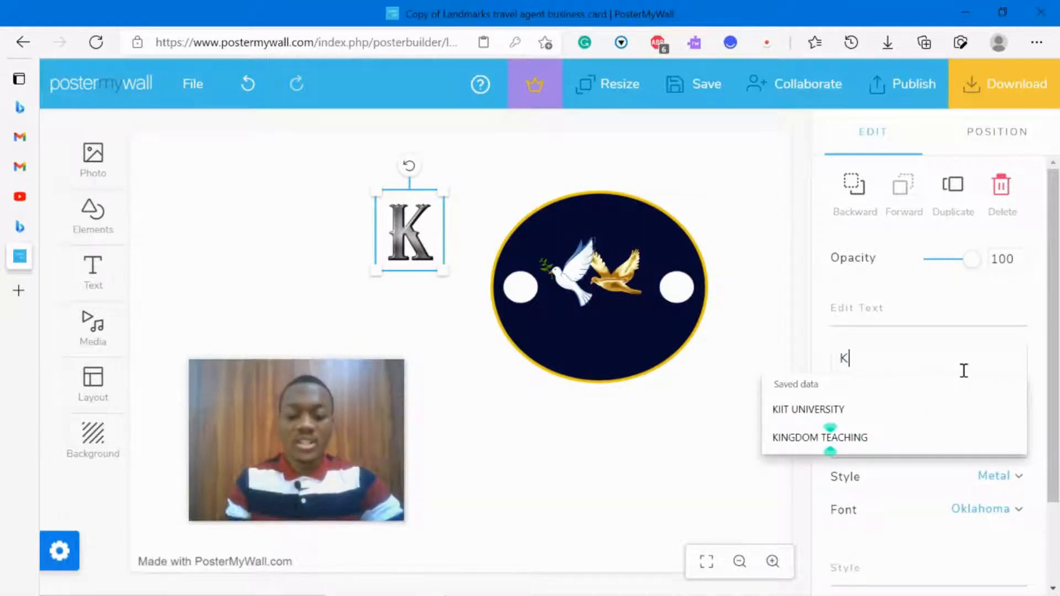
pyautogui.write('in')
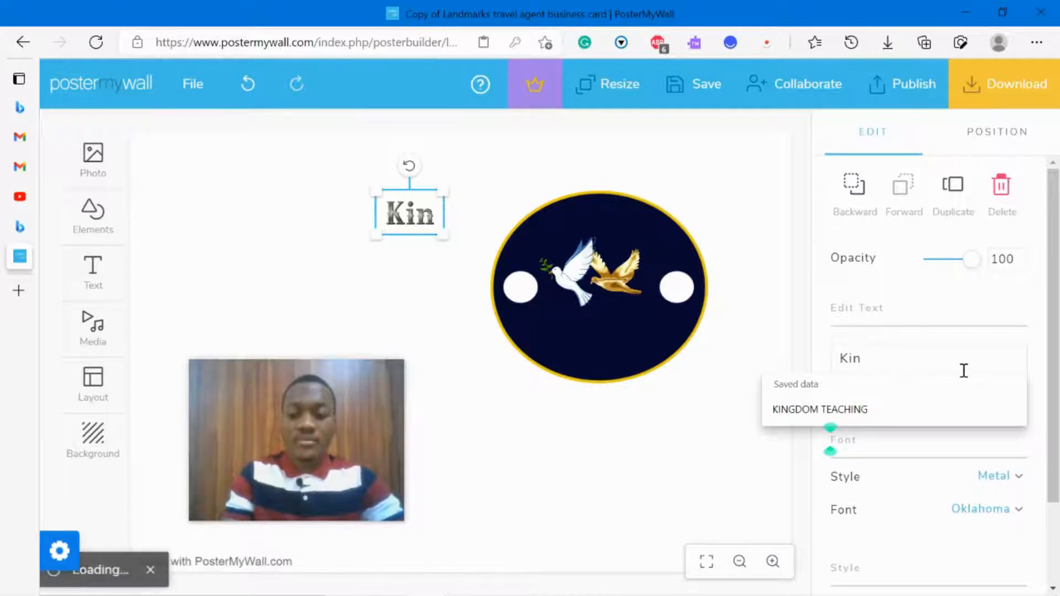
pyautogui.write('g')
pyautogui.press('BackSpace')
pyautogui.press('BackSpace')
pyautogui.press('BackSpace')
pyautogui.press('BackSpace')
pyautogui.write('KINGD')
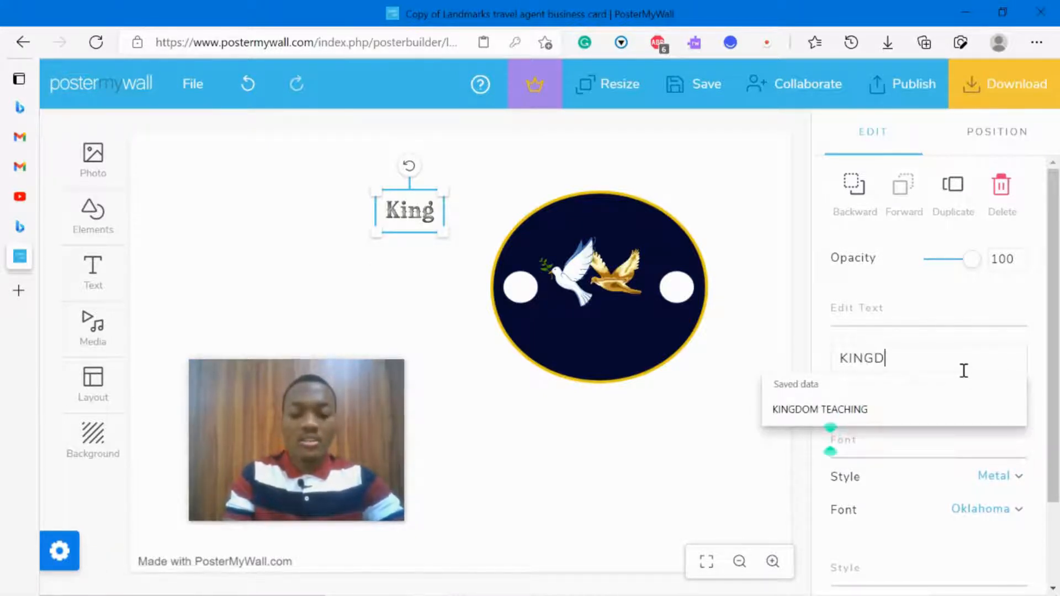
pyautogui.write('OIM')
pyautogui.press('BackSpace')
pyautogui.press('BackSpace')
pyautogui.write('OM ')
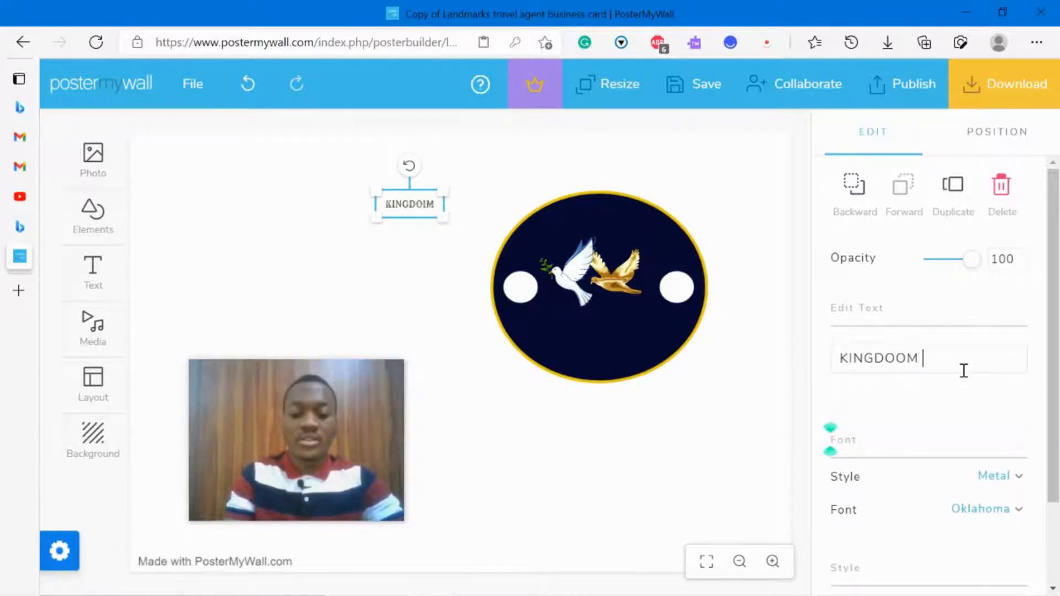
pyautogui.write('TEACHING')
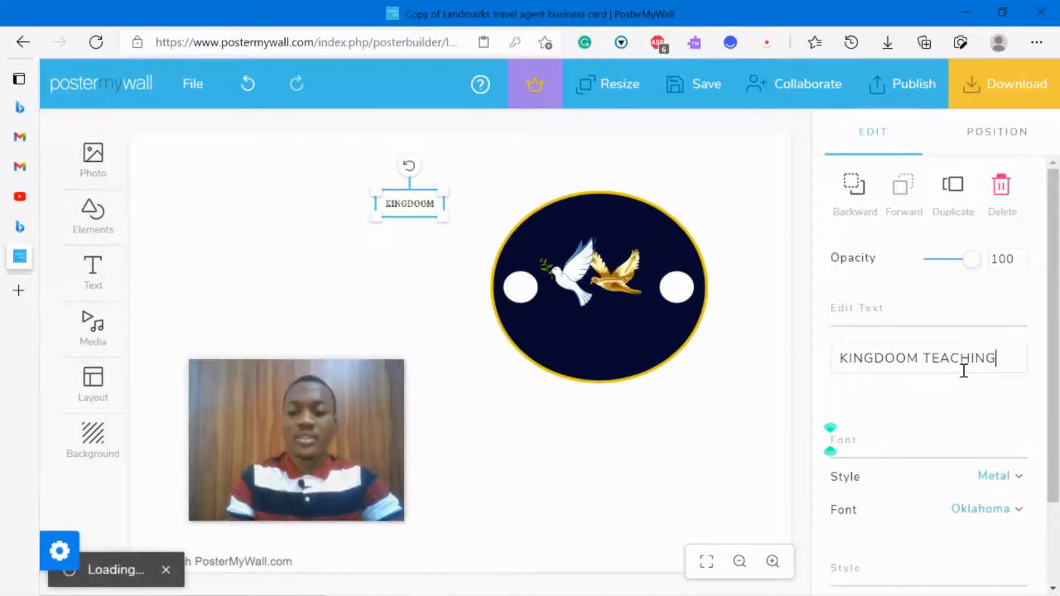
pyautogui.click(895, 358)
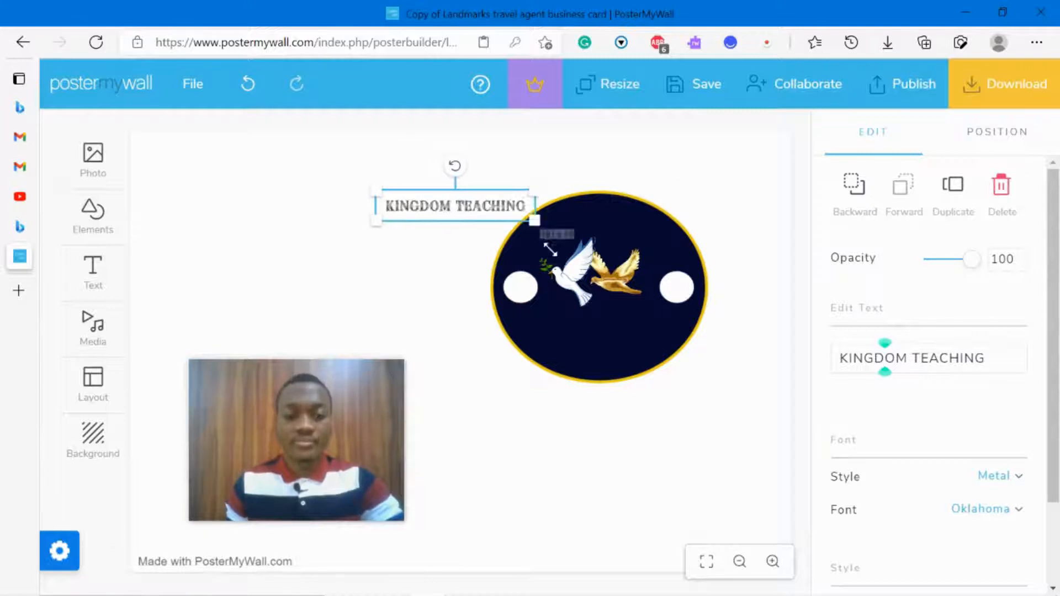
# Fit the KINGDOM TEACHING text inside the oval above the doves and place a duplicate of it below them
pyautogui.moveTo(445, 208); pyautogui.dragTo(589, 228)
pyautogui.moveTo(693, 237); pyautogui.dragTo(684, 240)
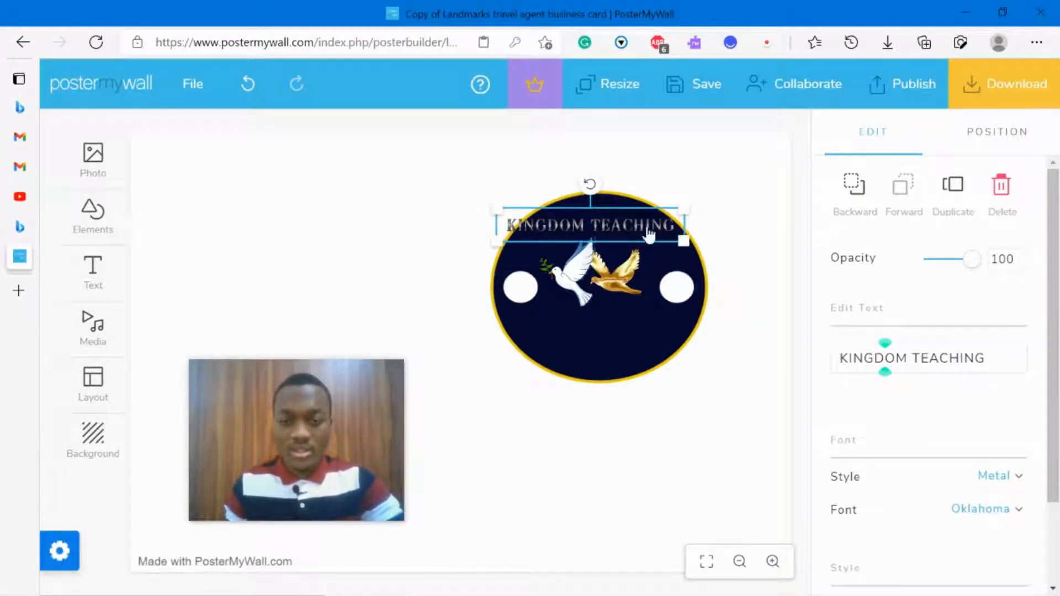
pyautogui.moveTo(500, 241); pyautogui.dragTo(518, 240)
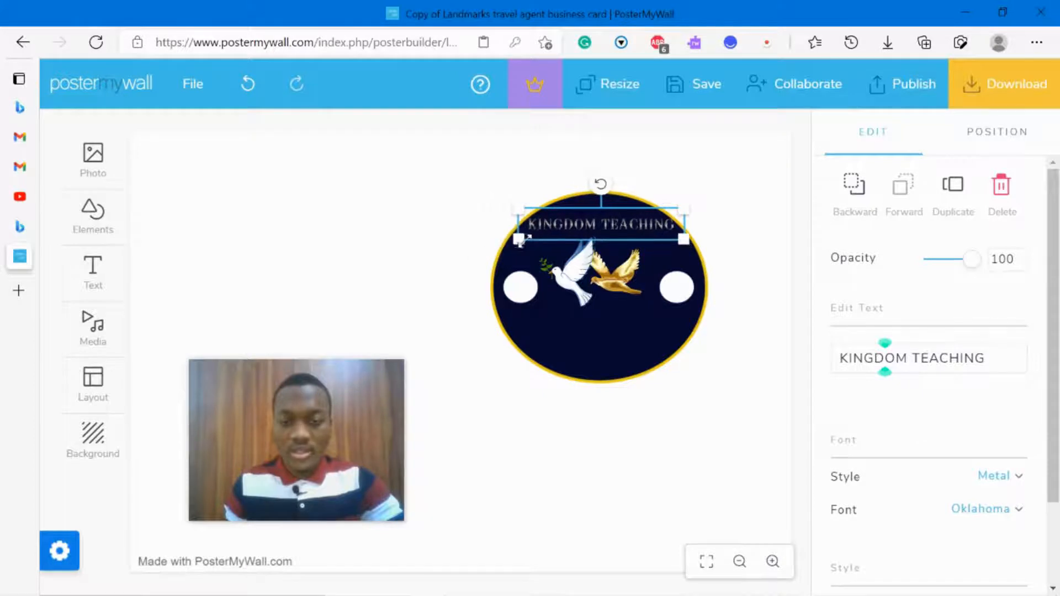
pyautogui.hotkey('ctrl', 'd')
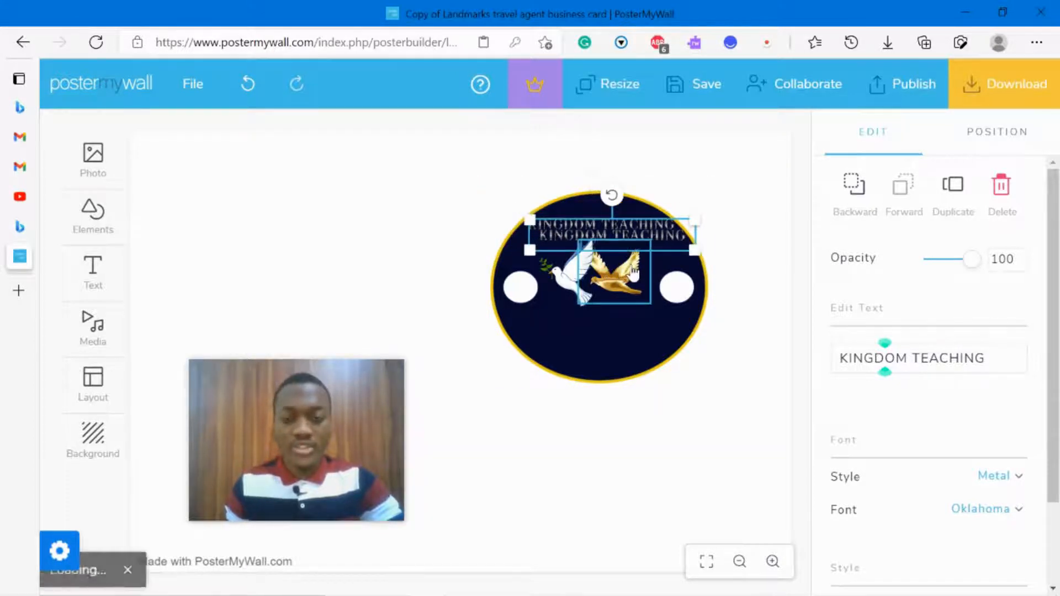
pyautogui.moveTo(619, 233); pyautogui.dragTo(612, 331)
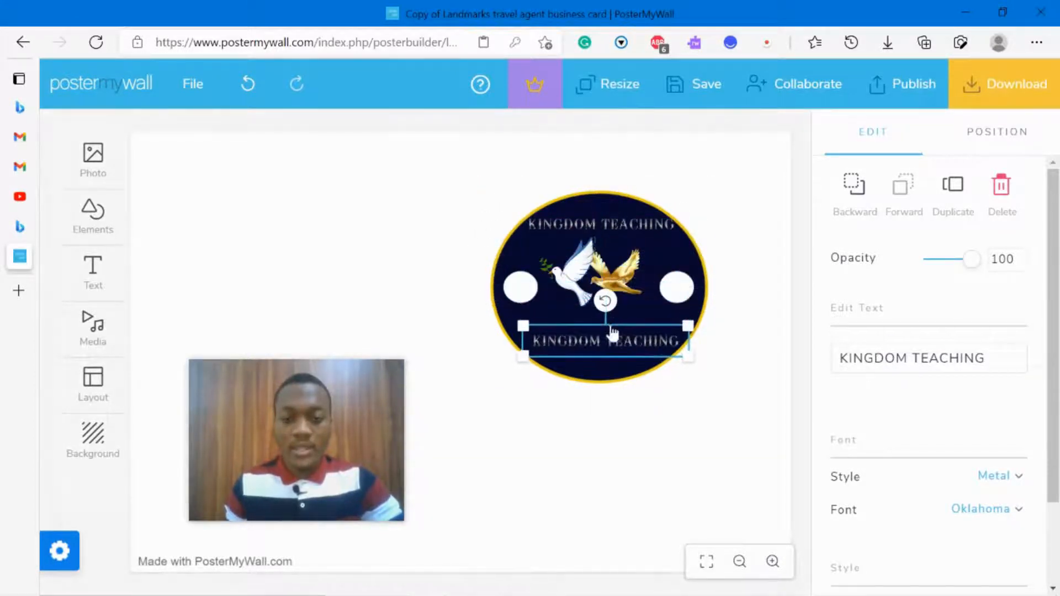
# Change the lower text to "BIBLE STUDY", as in the reference image, and enlarge it to span the lower part of the oval
pyautogui.click(594, 579)
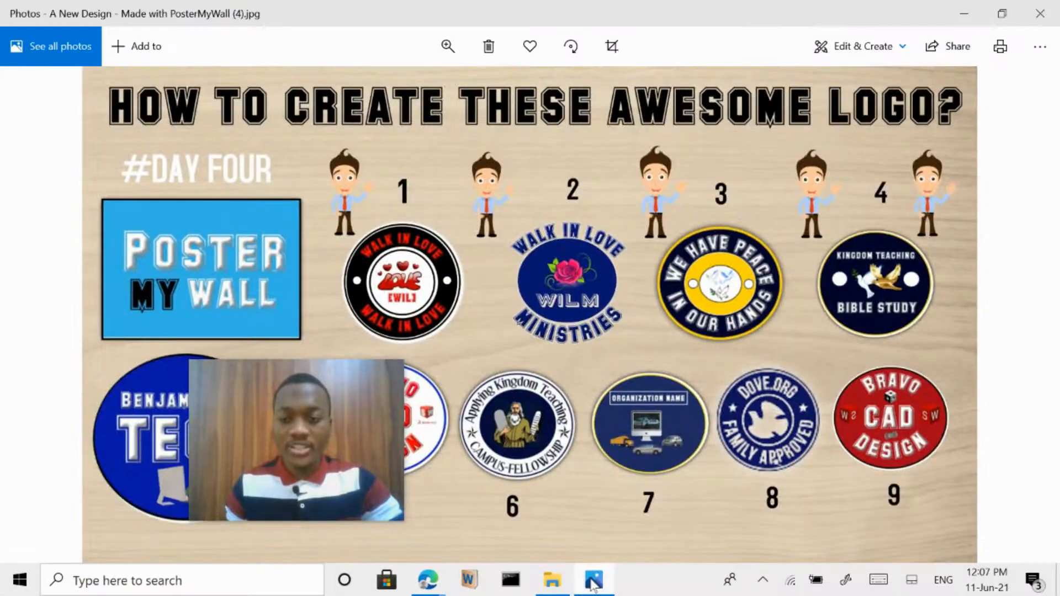
pyautogui.click(594, 579)
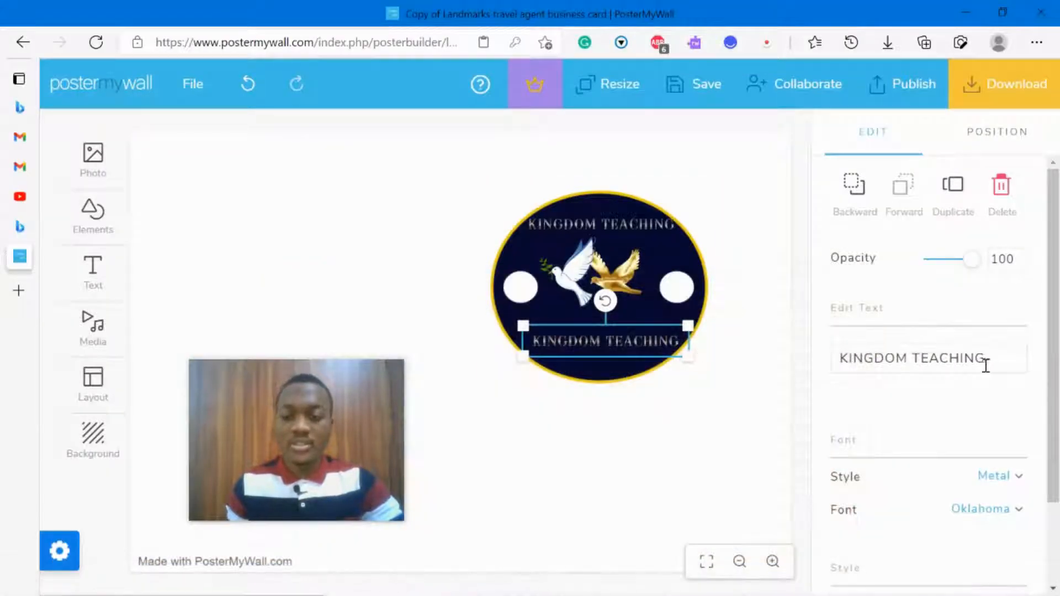
pyautogui.tripleClick(985, 364)
pyautogui.write('B')
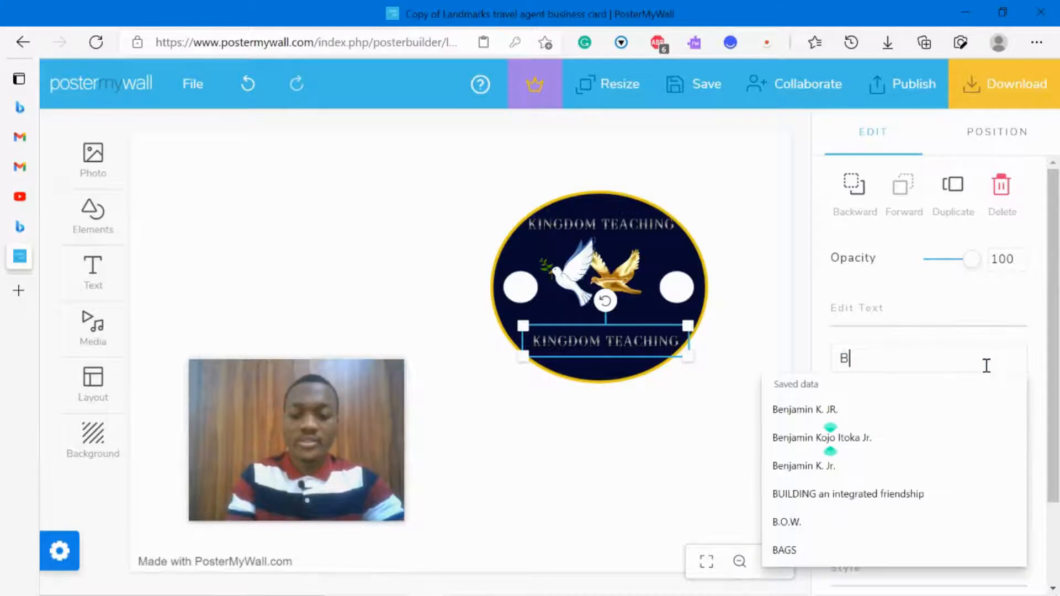
pyautogui.write('IBLE')
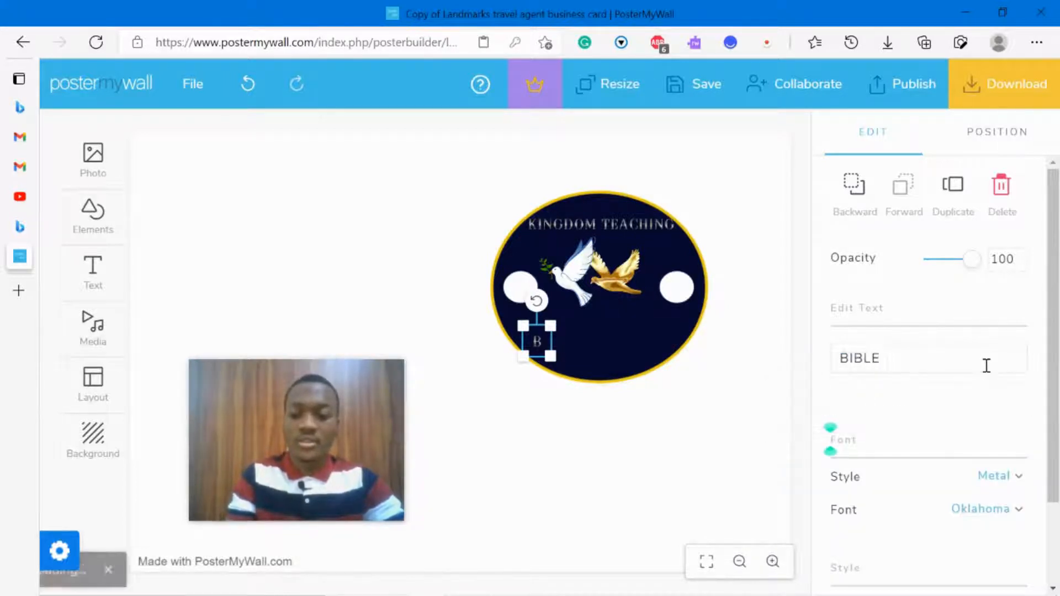
pyautogui.write(' STUDY')
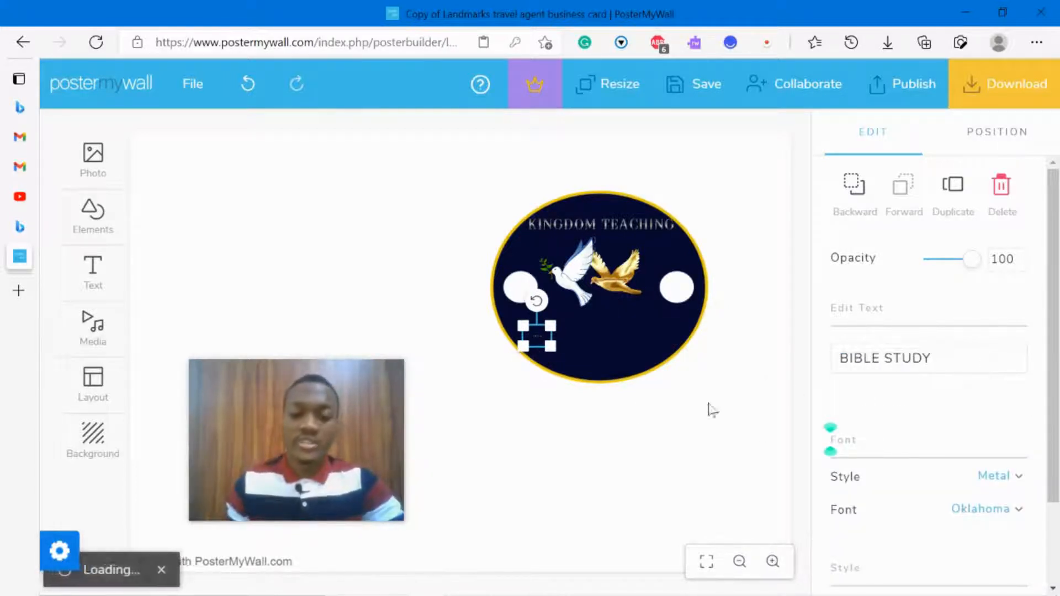
pyautogui.moveTo(551, 347); pyautogui.dragTo(643, 350)
# Set all three colors of the BIBLE STUDY text to white and nudge it slightly toward the oval's center
pyautogui.scroll(-2, 988, 452)
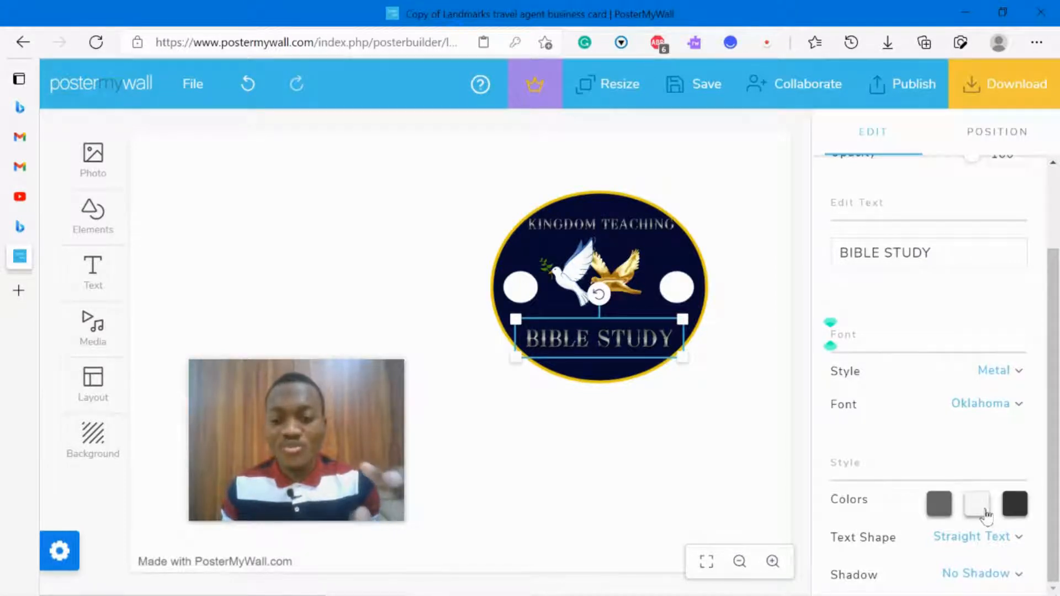
pyautogui.click(1019, 508)
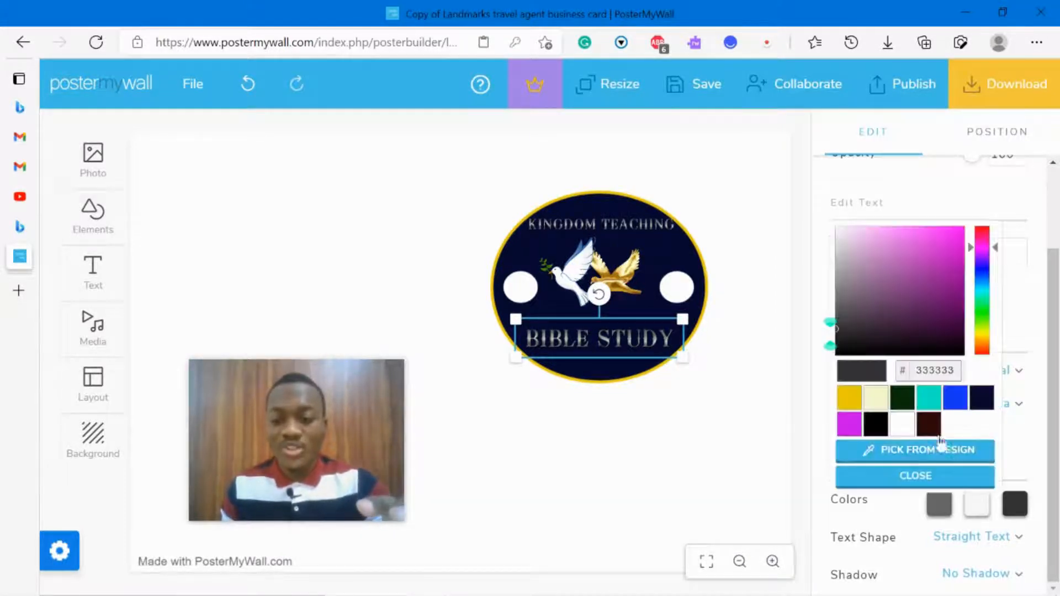
pyautogui.click(903, 424)
pyautogui.click(969, 507)
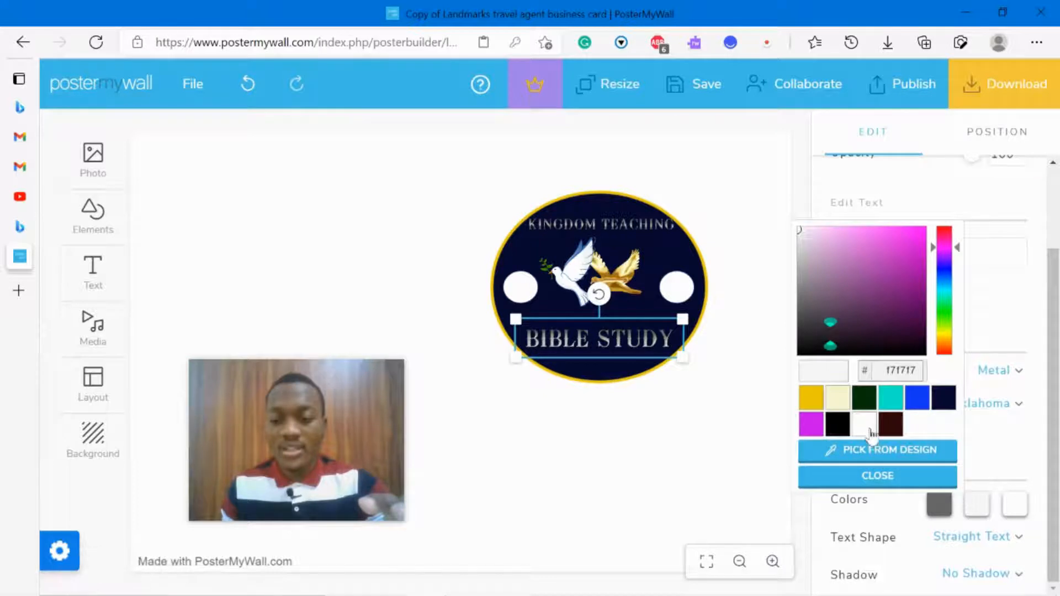
pyautogui.click(941, 484)
pyautogui.click(938, 503)
pyautogui.click(827, 424)
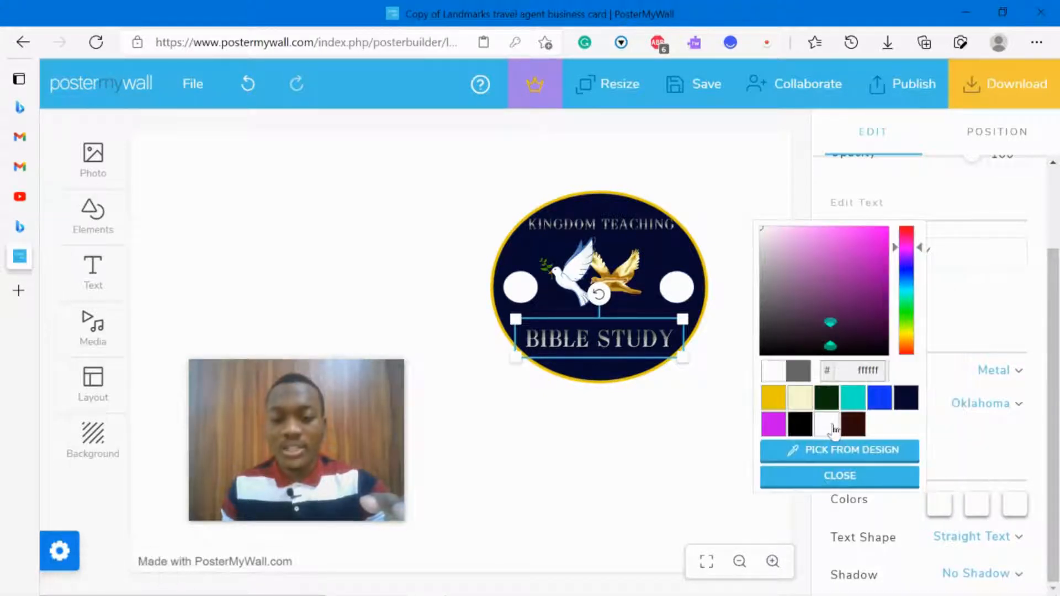
pyautogui.moveTo(607, 340); pyautogui.dragTo(607, 340)
# Enlarge the navy oval slightly upward and to both sides to give the texts more room
pyautogui.click(593, 233)
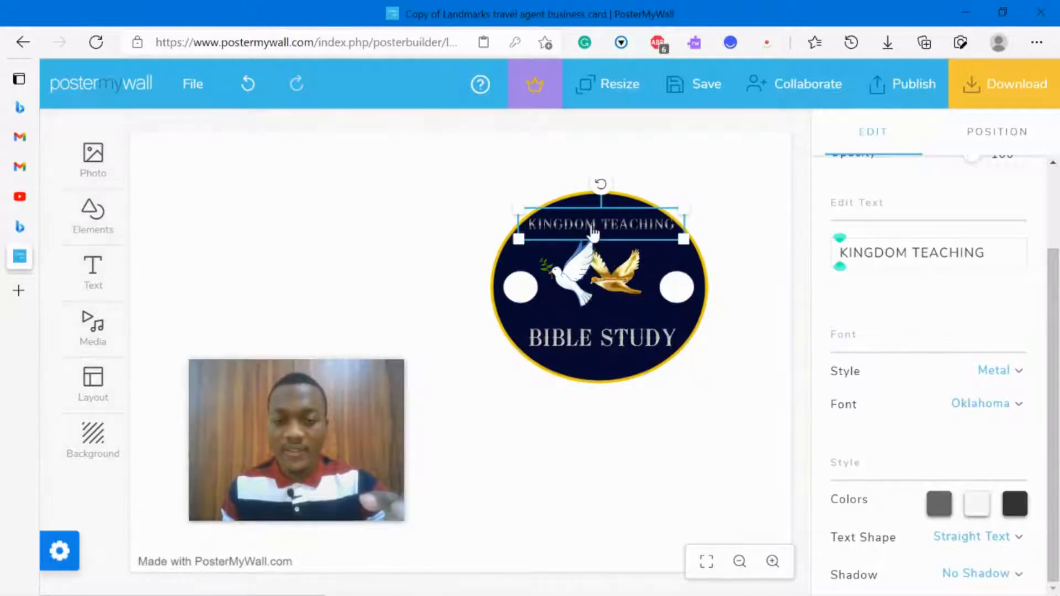
pyautogui.click(717, 264)
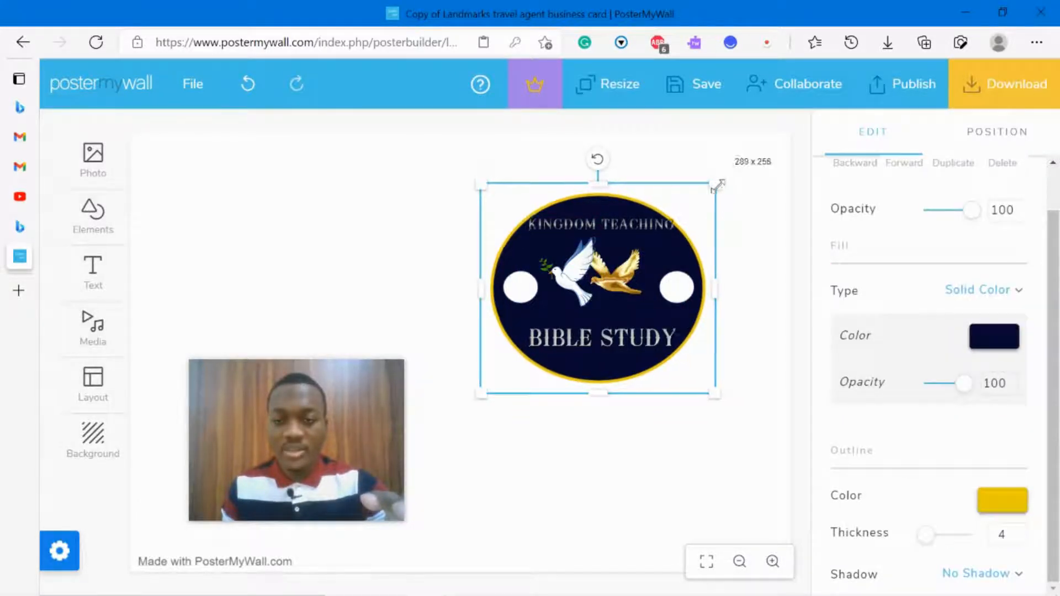
pyautogui.moveTo(728, 182); pyautogui.dragTo(730, 177)
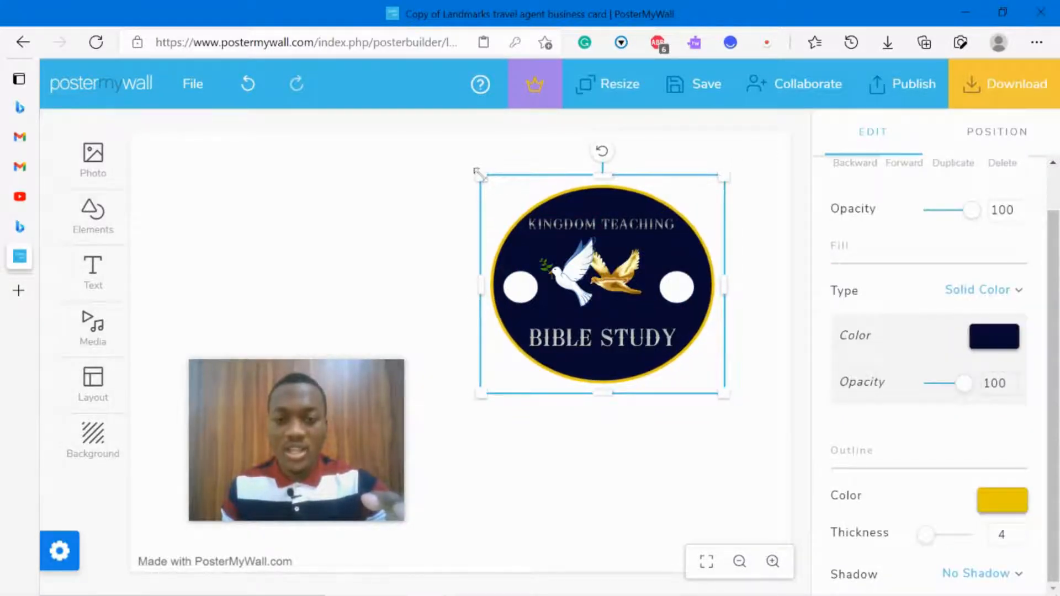
pyautogui.moveTo(476, 172); pyautogui.dragTo(470, 167)
# Enlarge the KINGDOM TEACHING text slightly on both sides to span the upper part of the oval
pyautogui.click(549, 232)
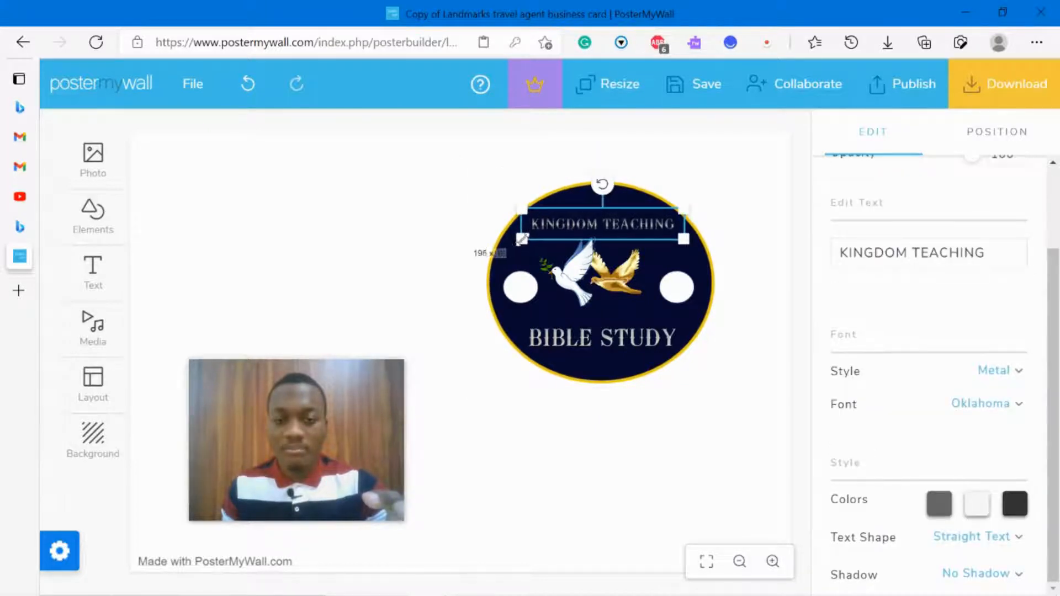
pyautogui.moveTo(521, 238); pyautogui.dragTo(512, 240)
pyautogui.moveTo(683, 239); pyautogui.dragTo(690, 242)
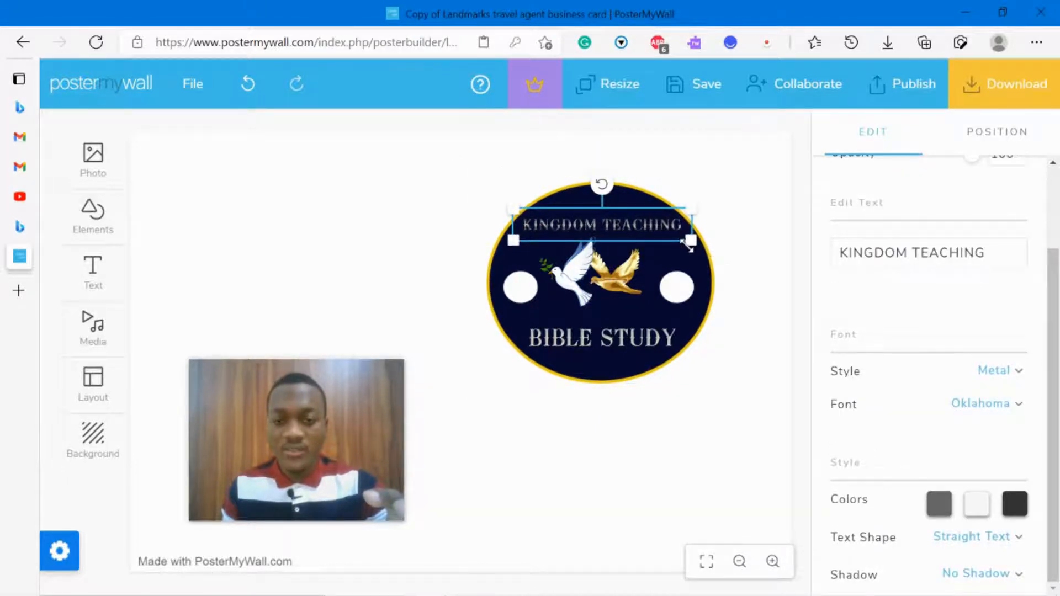
# Set the grey and dark colors of the KINGDOM TEACHING text to white
pyautogui.click(938, 500)
pyautogui.click(832, 428)
pyautogui.click(1016, 502)
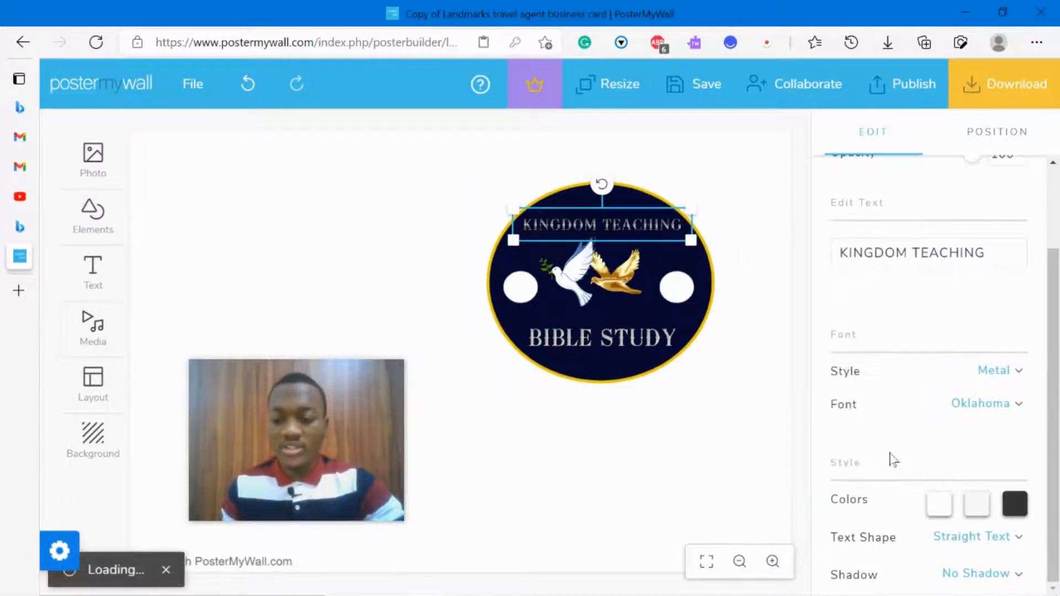
pyautogui.click(1014, 504)
pyautogui.click(903, 428)
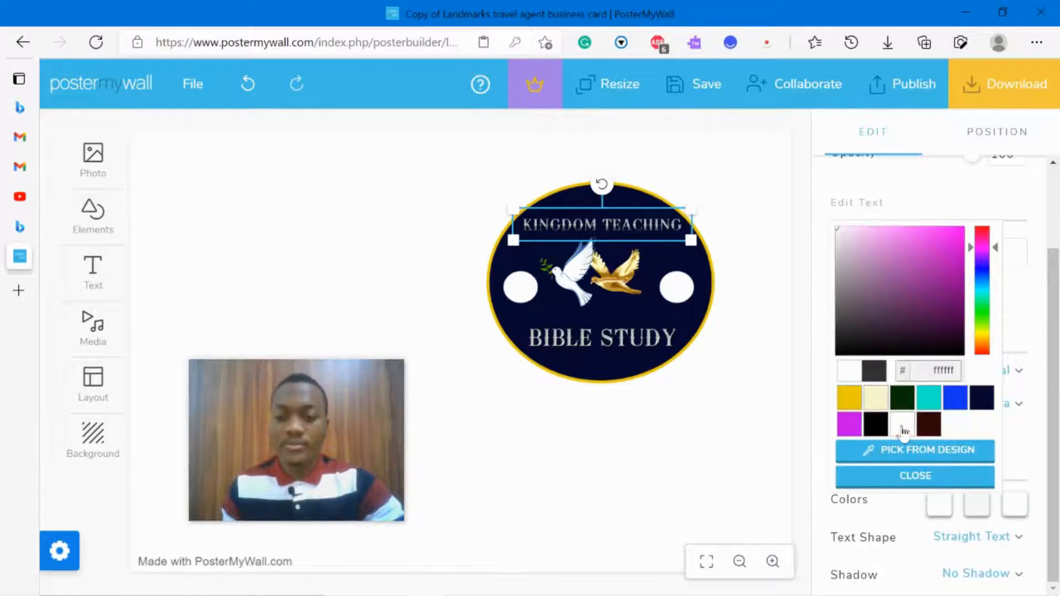
pyautogui.click(760, 436)
# Nudge the BIBLE STUDY text slightly up and to the right, and compare the logo with number 4 in the reference image in Photos
pyautogui.click(634, 346)
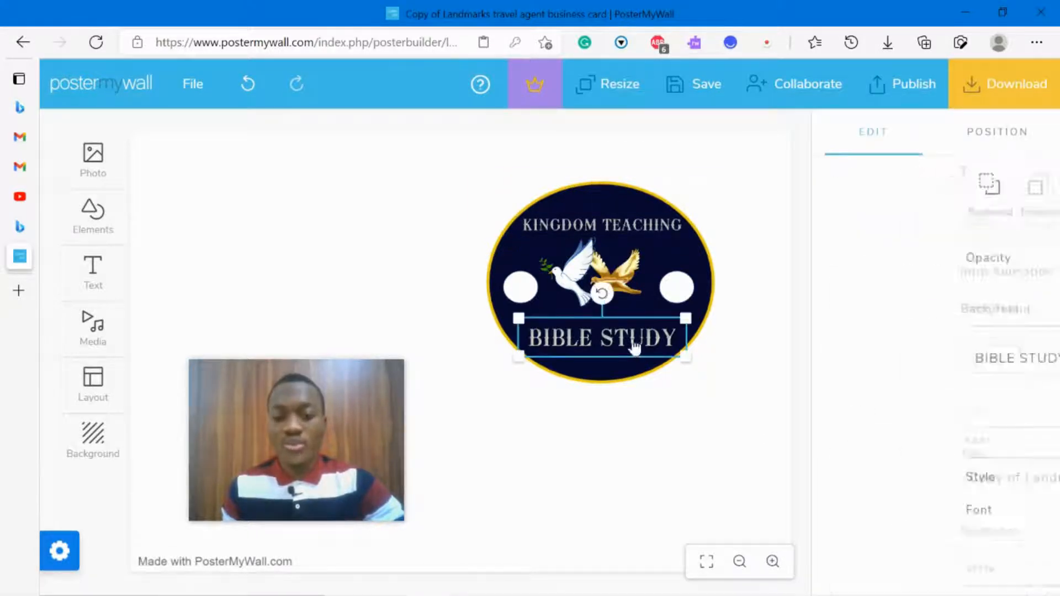
pyautogui.moveTo(634, 347); pyautogui.dragTo(641, 342)
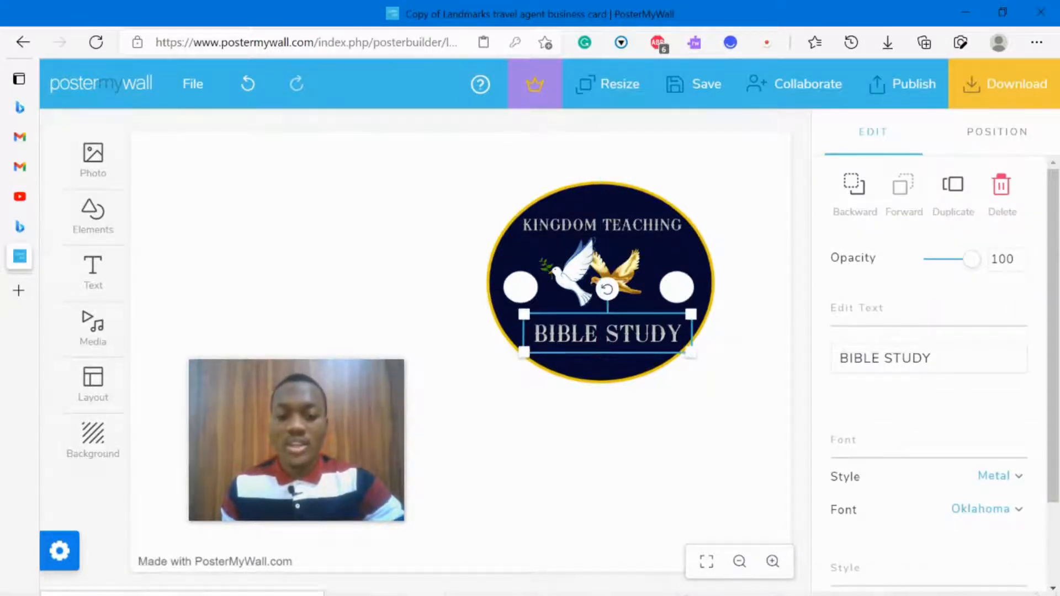
pyautogui.moveTo(686, 595)
pyautogui.click(606, 580)
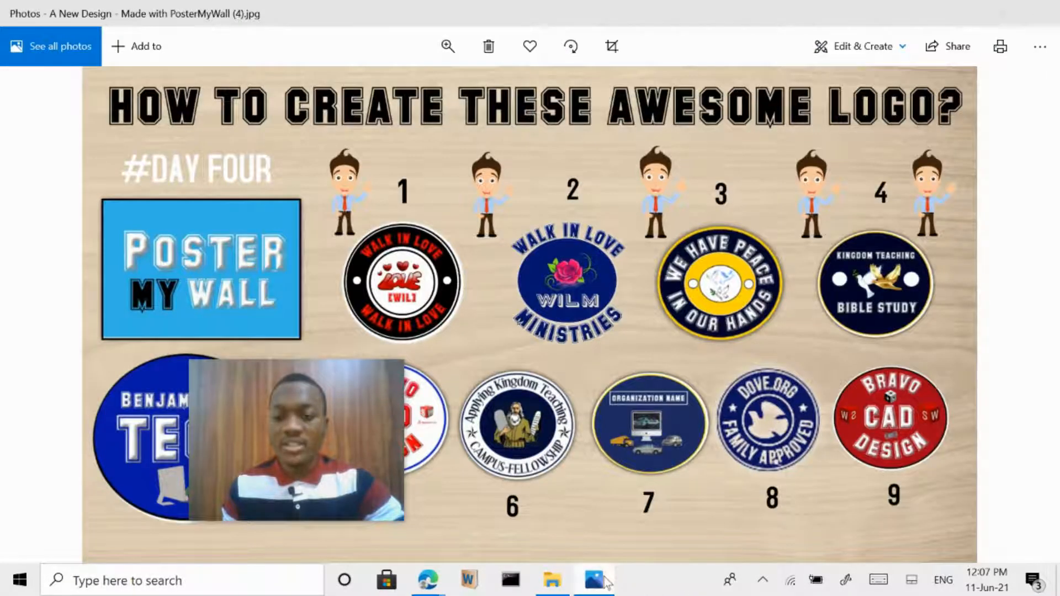
pyautogui.click(605, 580)
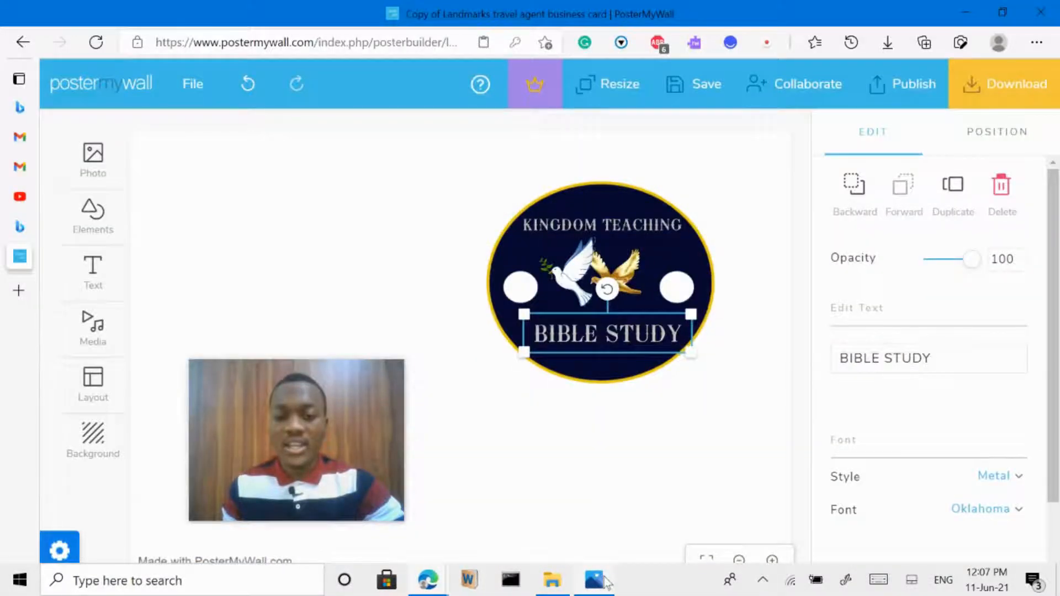
pyautogui.click(688, 427)
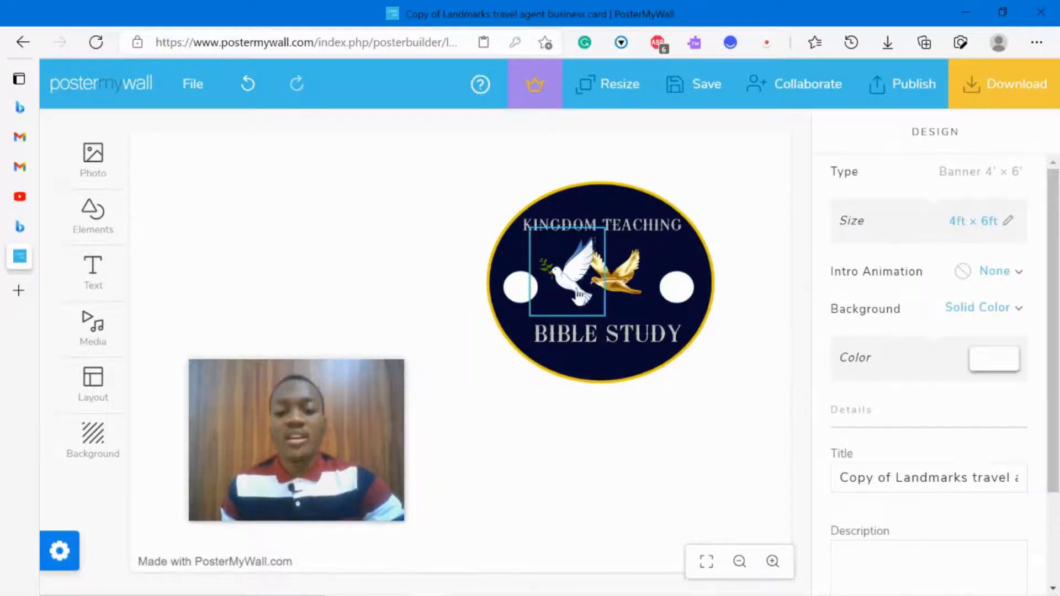
pyautogui.click(607, 331)
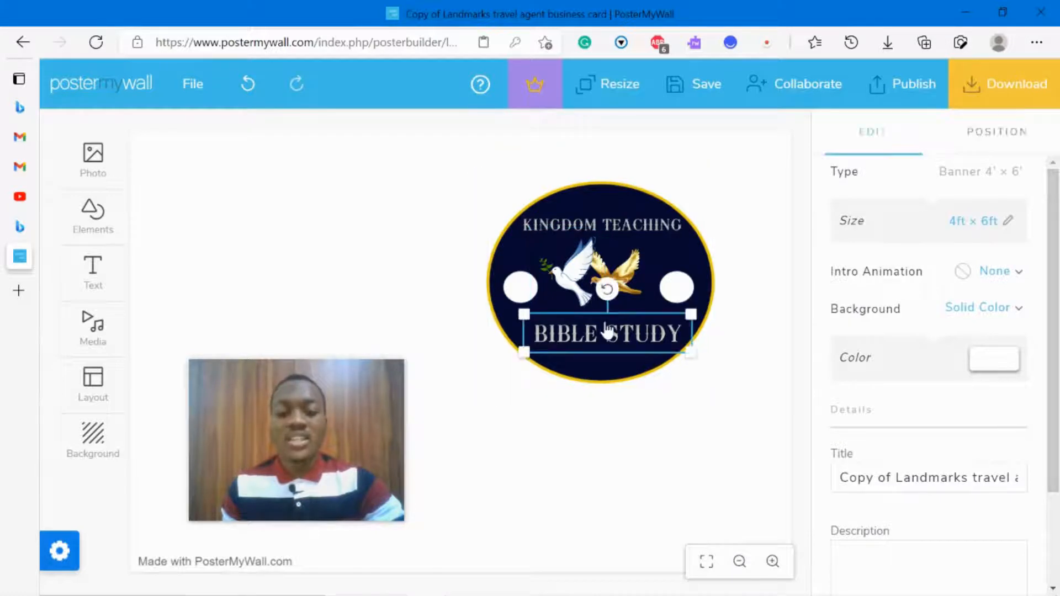
pyautogui.click(719, 414)
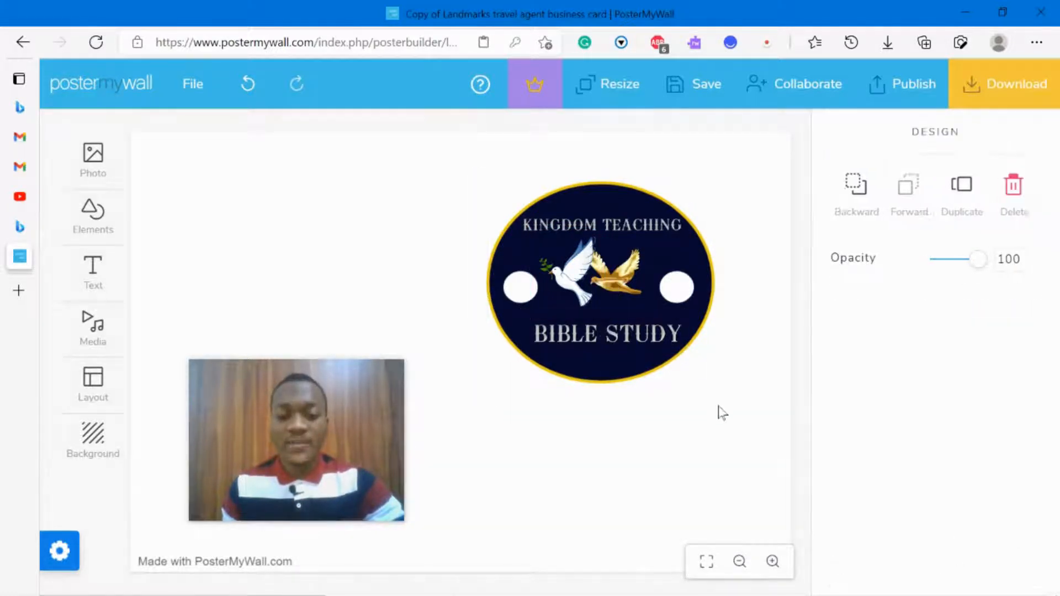
# Nudge both white side circles slightly upward and outward within the oval, keeping them level with each other
pyautogui.click(678, 287)
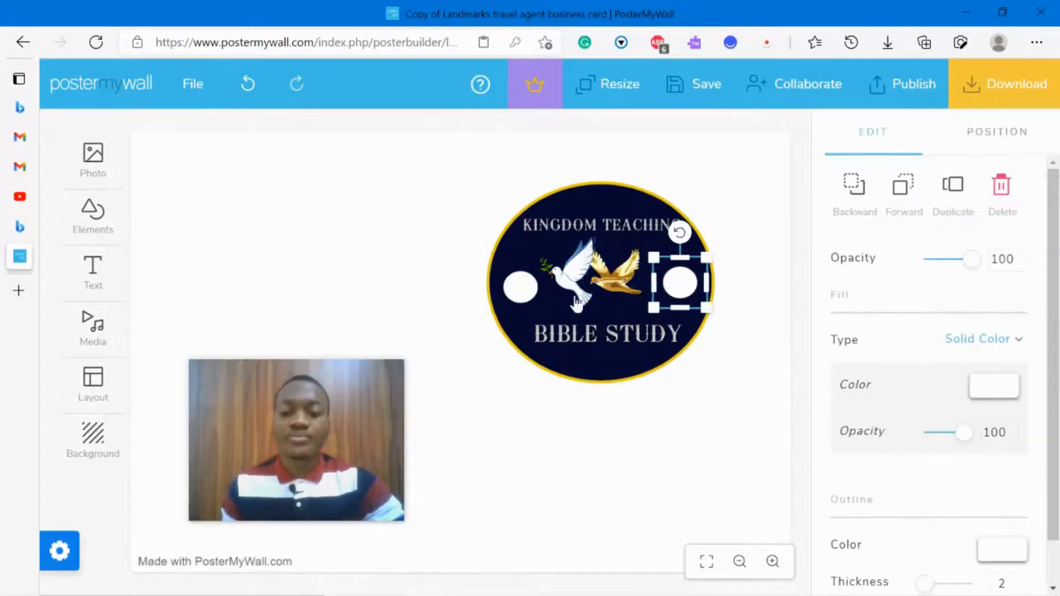
pyautogui.moveTo(517, 290); pyautogui.dragTo(516, 286)
pyautogui.click(704, 438)
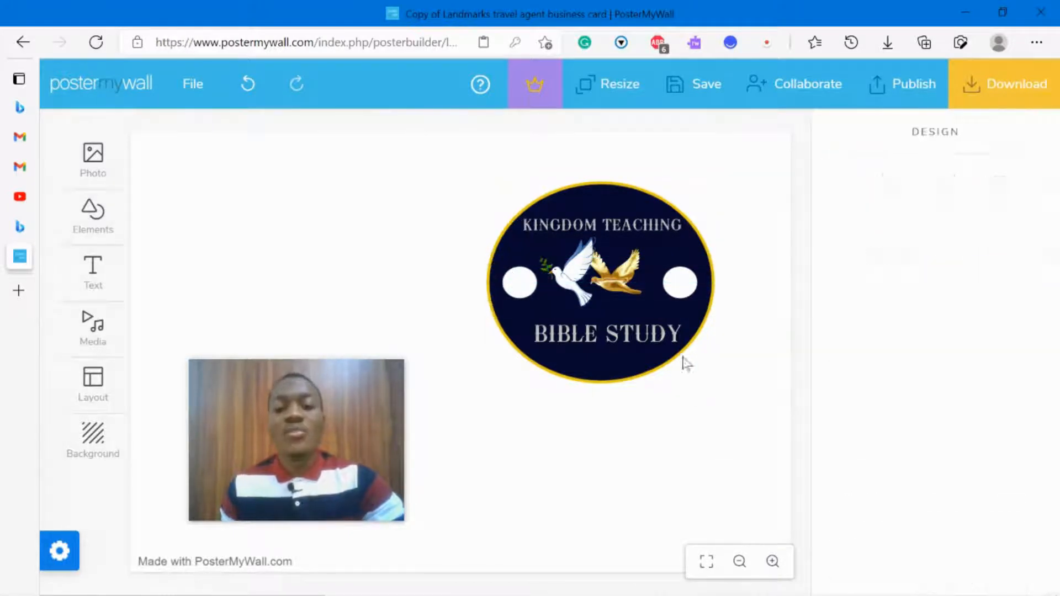
pyautogui.moveTo(682, 295); pyautogui.dragTo(684, 290)
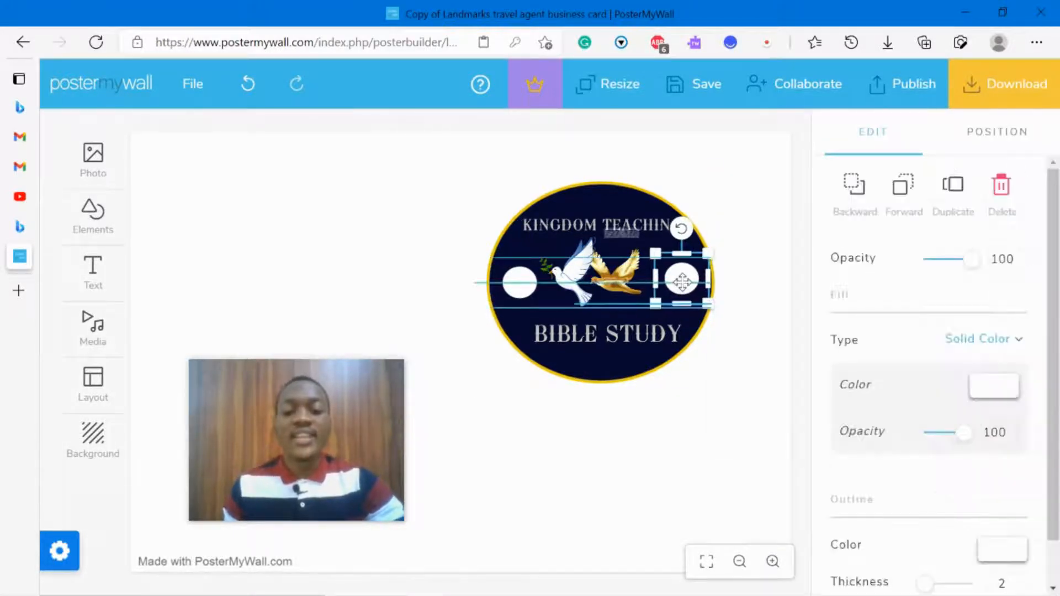
pyautogui.click(740, 380)
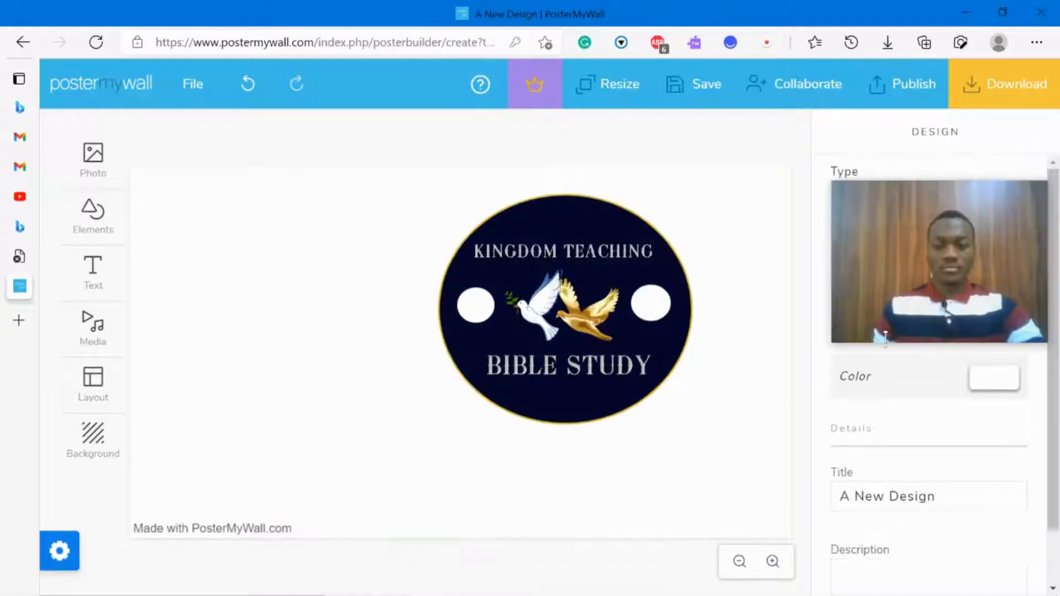
# Delete the gold dove and the white dove from the center of the oval in the new design
pyautogui.moveTo(933, 311); pyautogui.dragTo(282, 364)
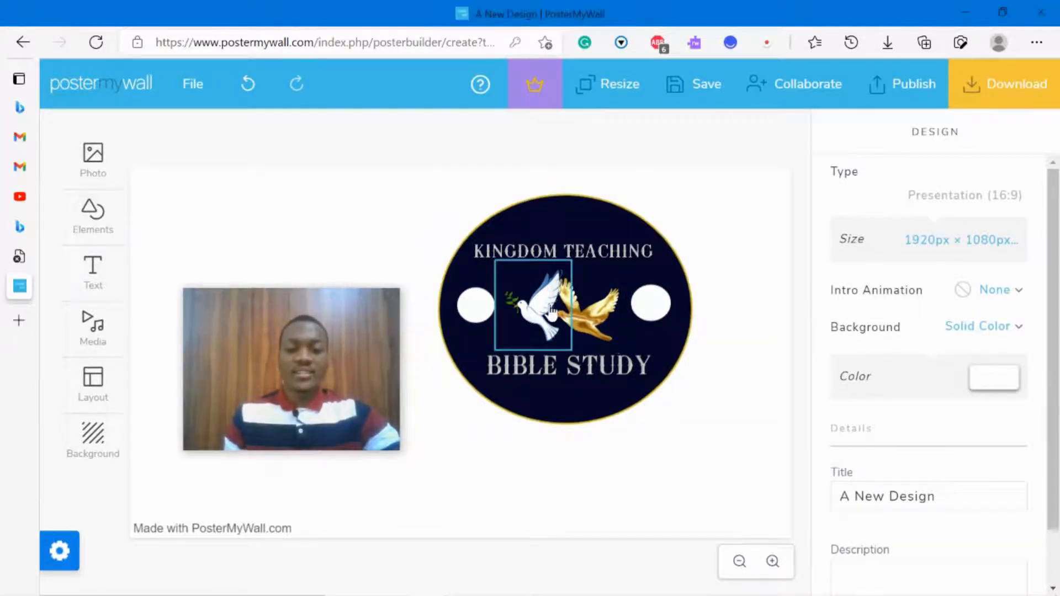
pyautogui.click(562, 319)
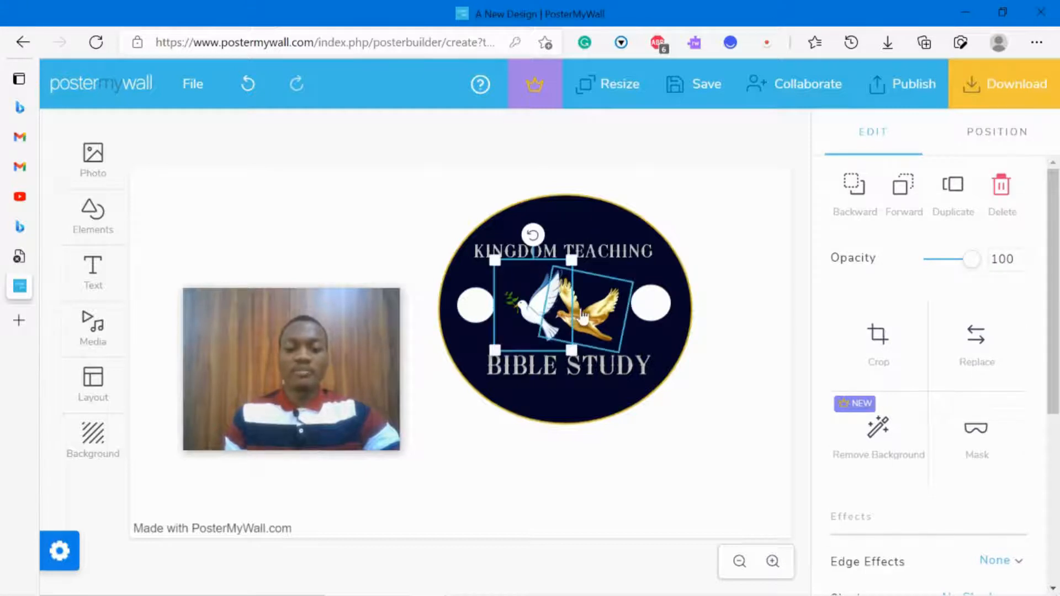
pyautogui.click(579, 318)
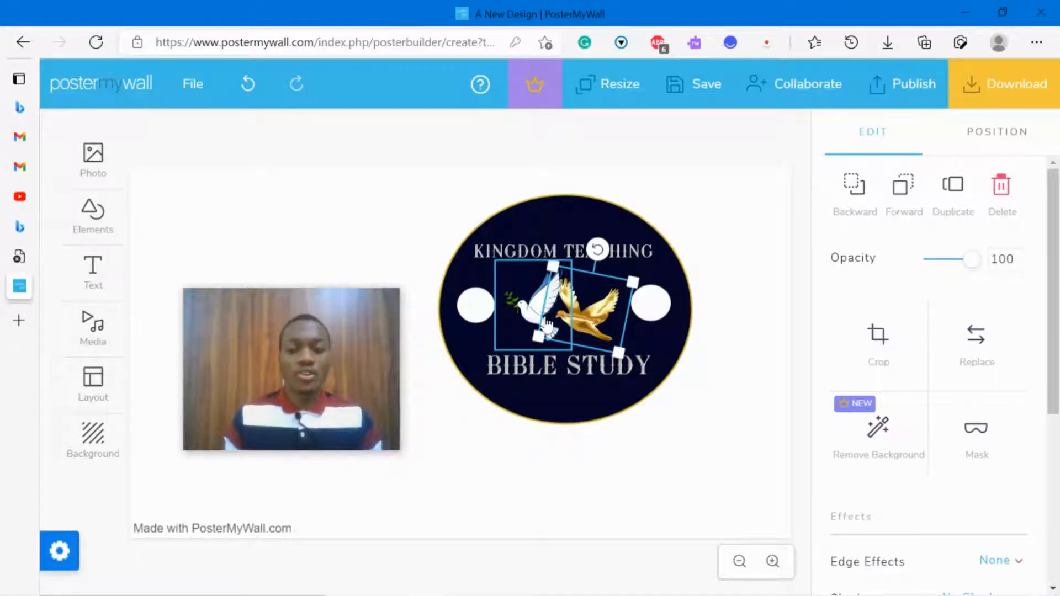
pyautogui.press('Delete')
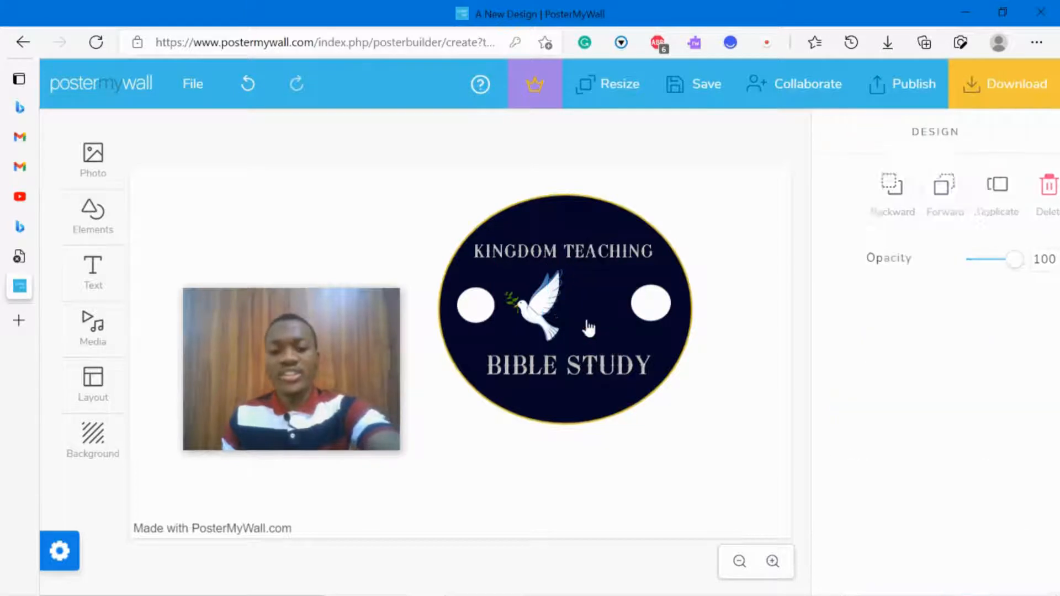
pyautogui.click(556, 319)
pyautogui.press('Delete')
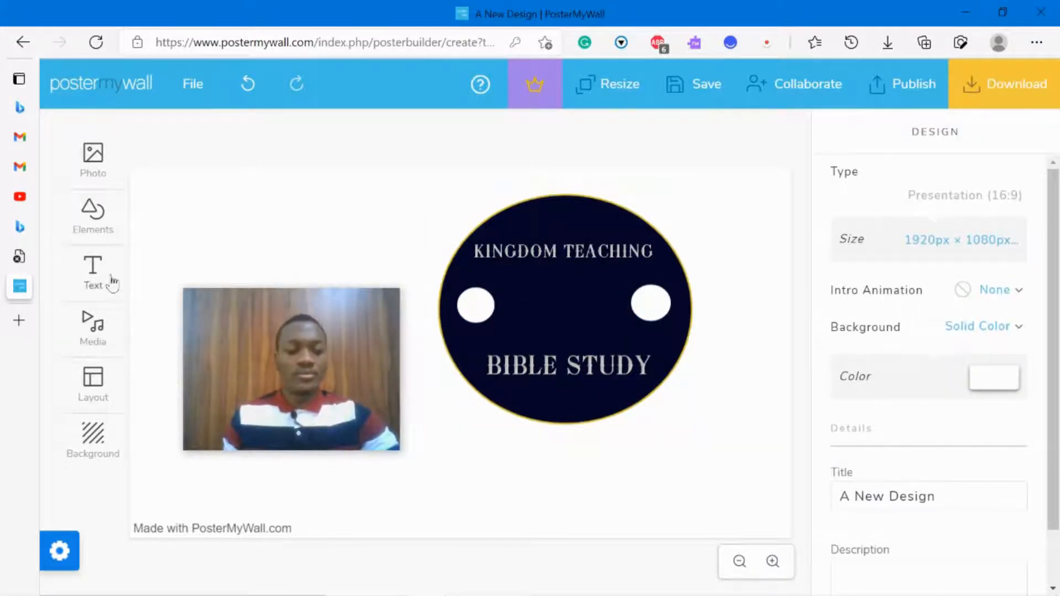
# Search the free Storyblocks stock photos for "WOMAN"
pyautogui.click(94, 216)
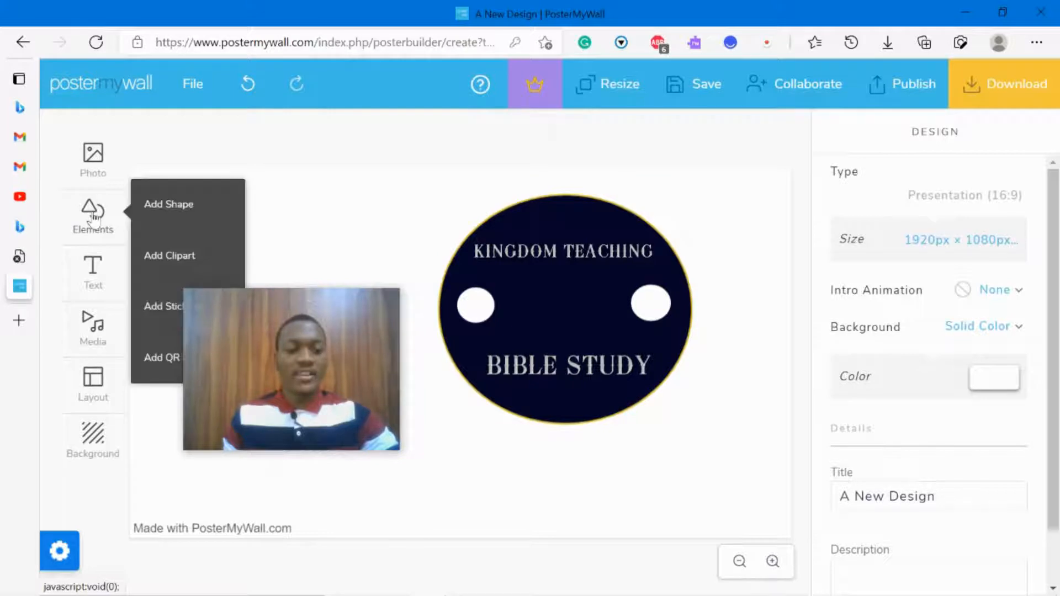
pyautogui.click(271, 236)
pyautogui.click(80, 154)
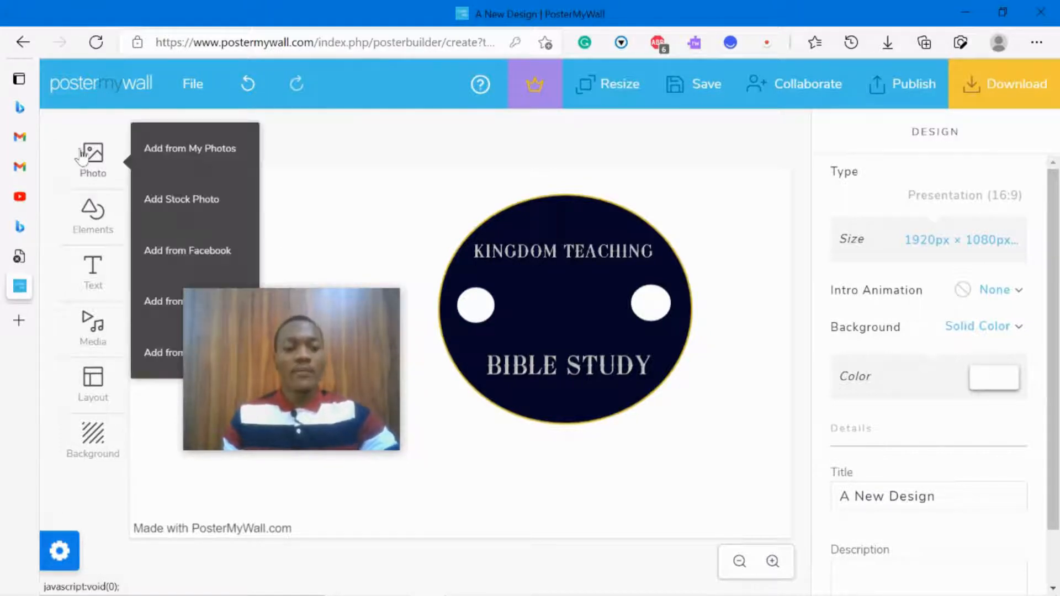
pyautogui.click(167, 201)
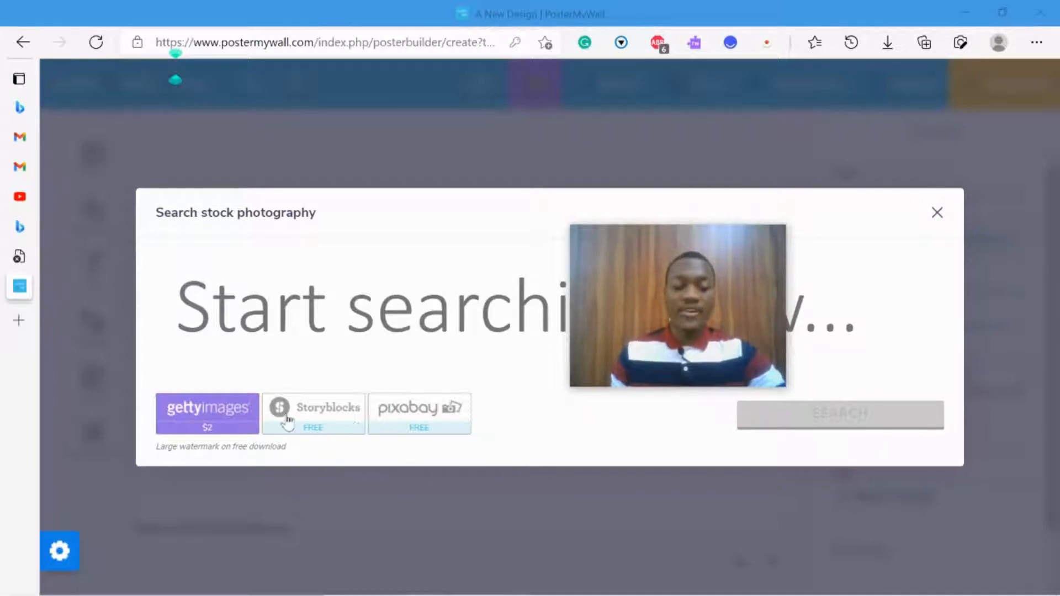
pyautogui.click(320, 417)
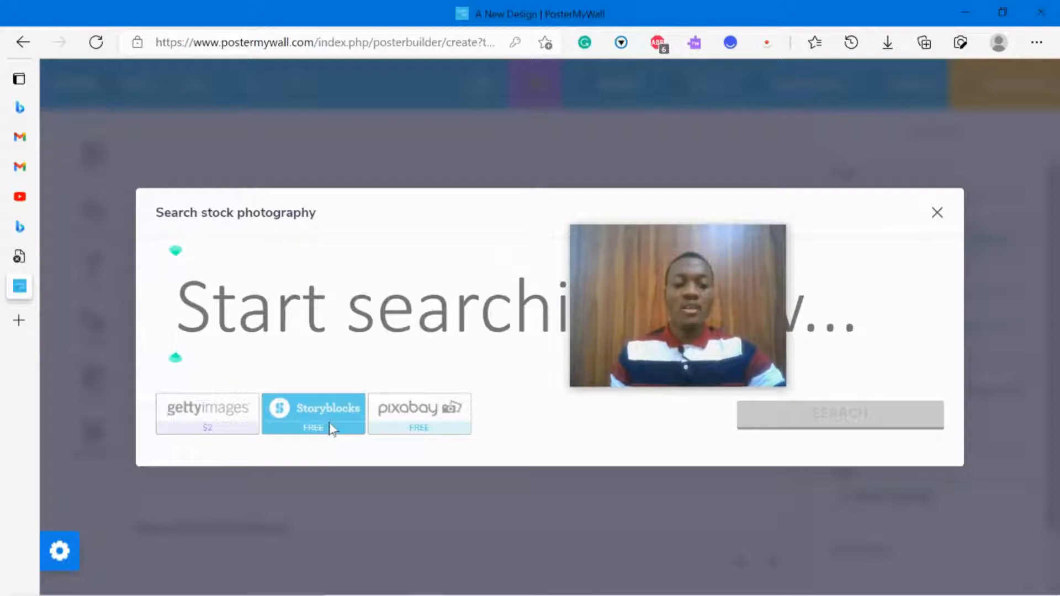
pyautogui.write('WOMAN')
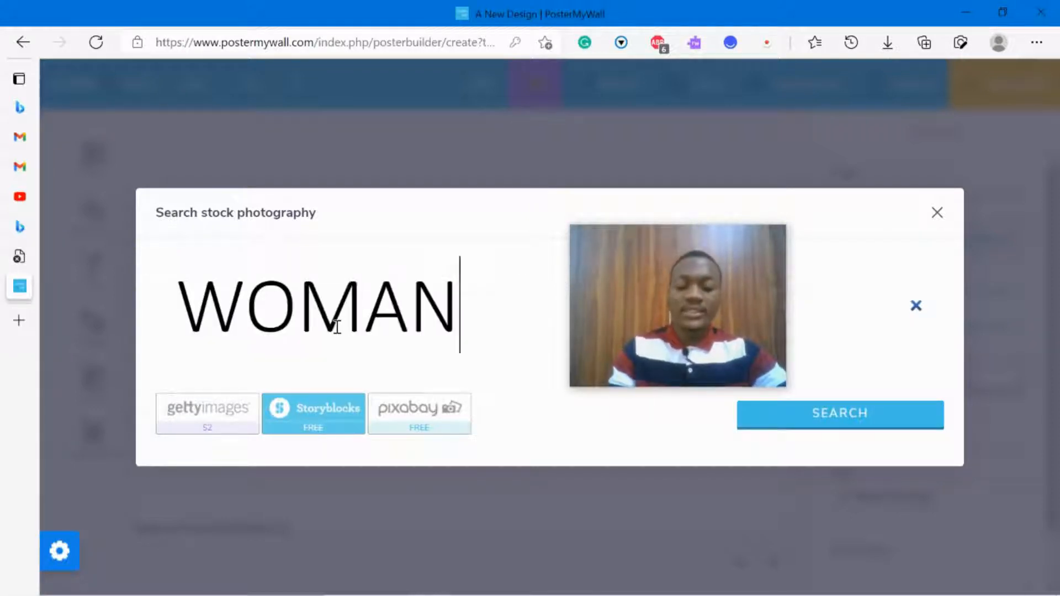
pyautogui.press('Return')
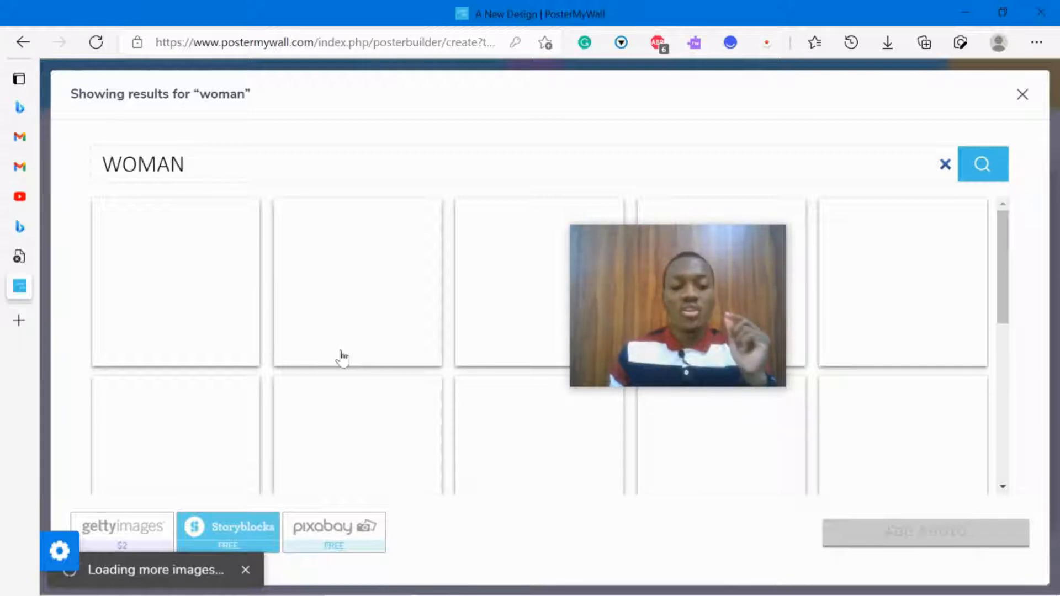
# Add the stock photo of the curly-haired woman in the striped top to the design
pyautogui.click(126, 289)
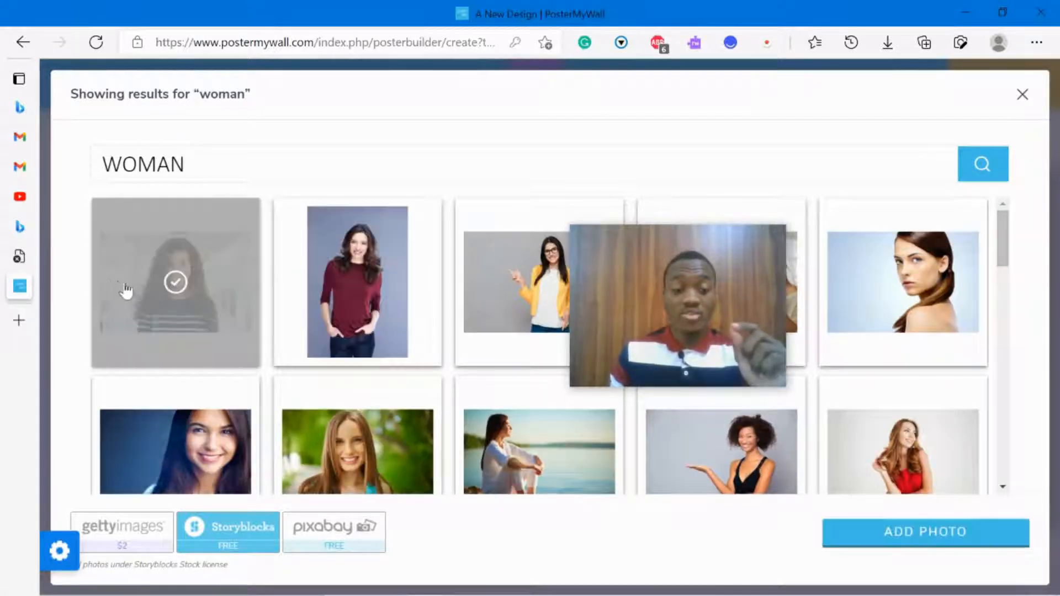
pyautogui.click(902, 534)
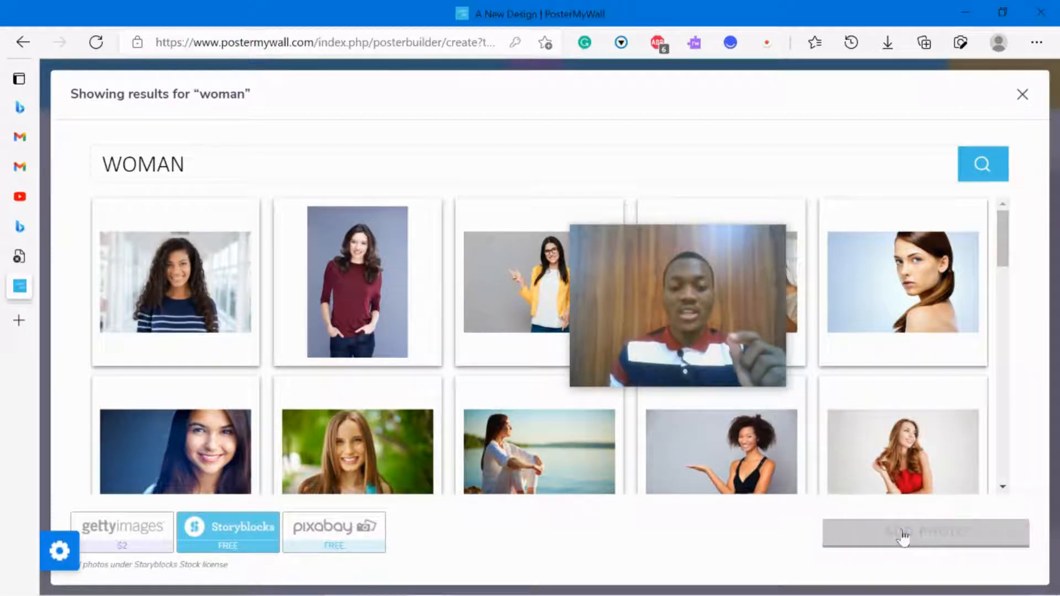
pyautogui.scroll(-1, 903, 536)
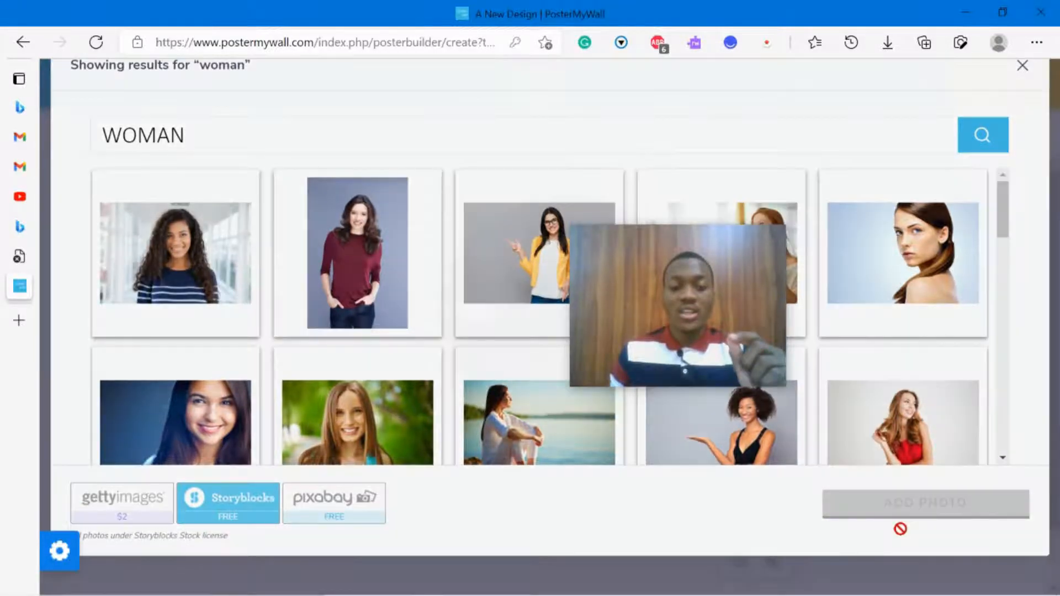
pyautogui.scroll(-2, 900, 529)
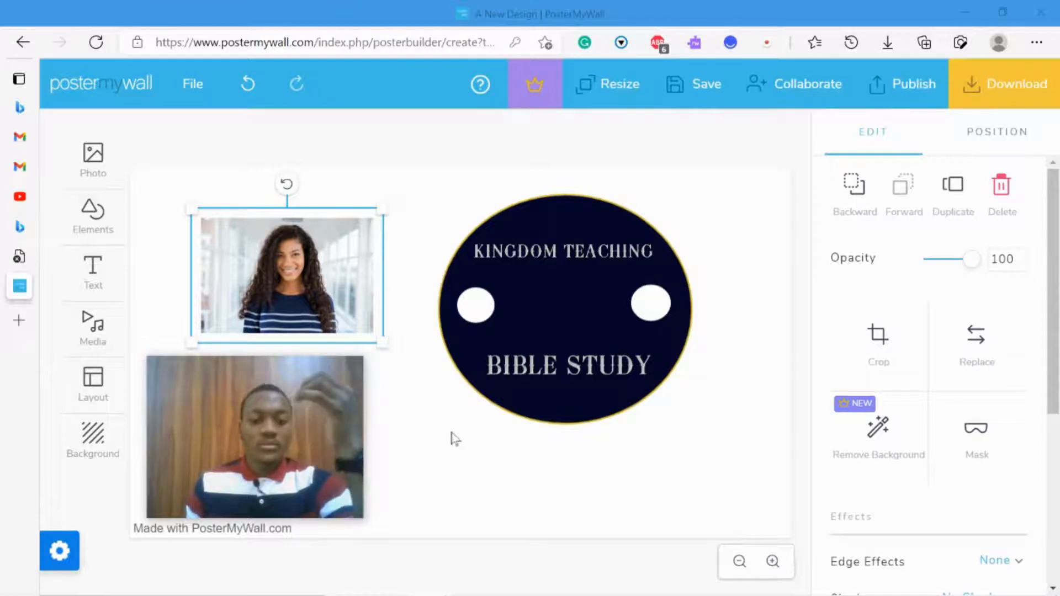
# Shrink the woman's photo and center it in the oval between the two white circles and the two texts
pyautogui.moveTo(331, 316); pyautogui.dragTo(590, 331)
pyautogui.moveTo(486, 380); pyautogui.dragTo(530, 345)
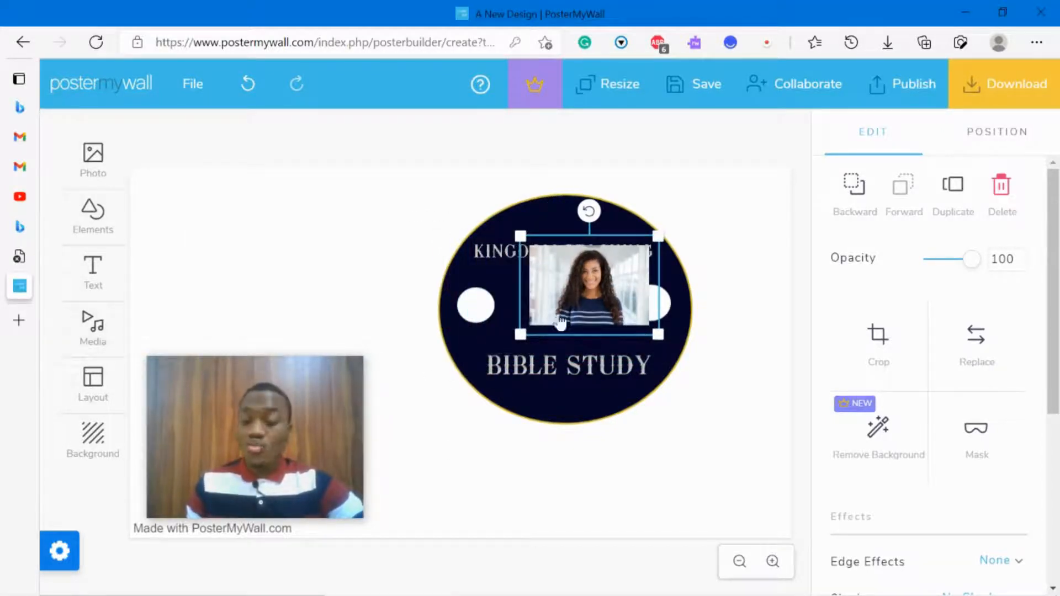
pyautogui.moveTo(617, 334)
pyautogui.mouseDown()
pyautogui.moveTo(595, 356)
pyautogui.moveTo(618, 349)
pyautogui.mouseUp()
pyautogui.moveTo(586, 328); pyautogui.dragTo(591, 328)
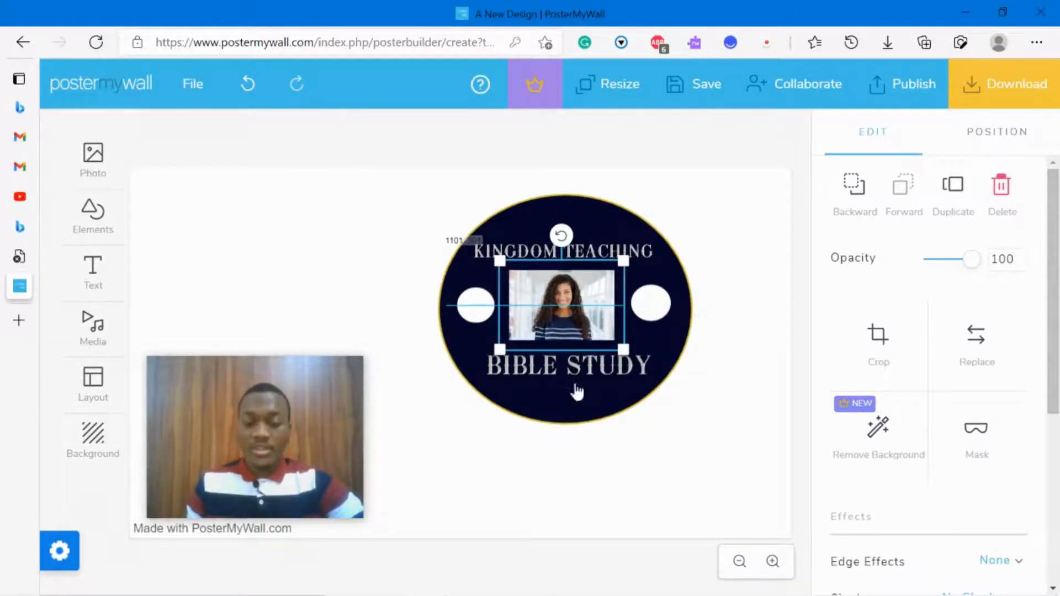
# Apply a rectangle border to the woman's photo
pyautogui.scroll(-5, 1027, 405)
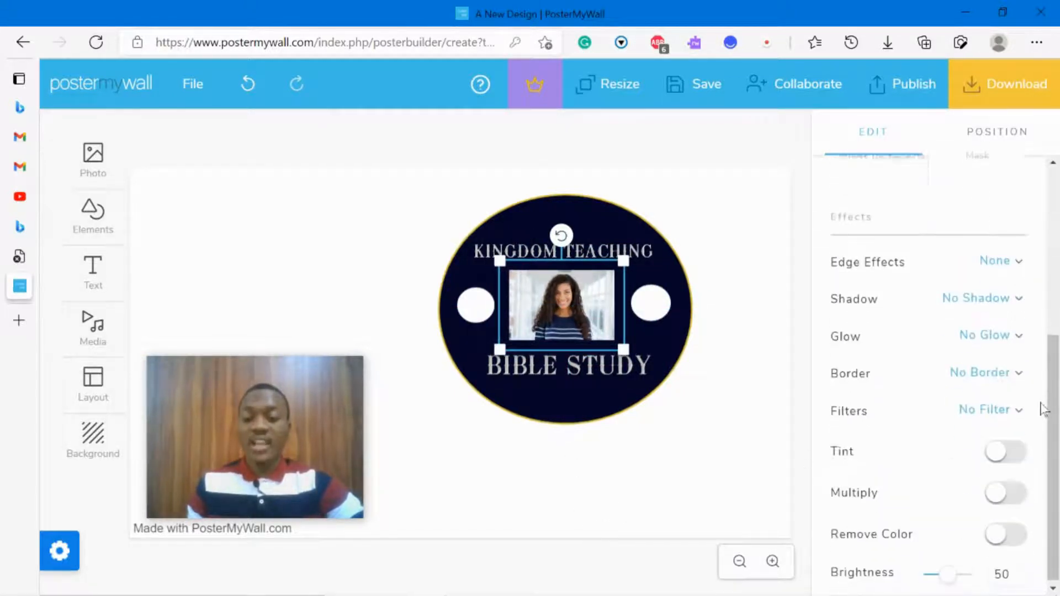
pyautogui.click(990, 374)
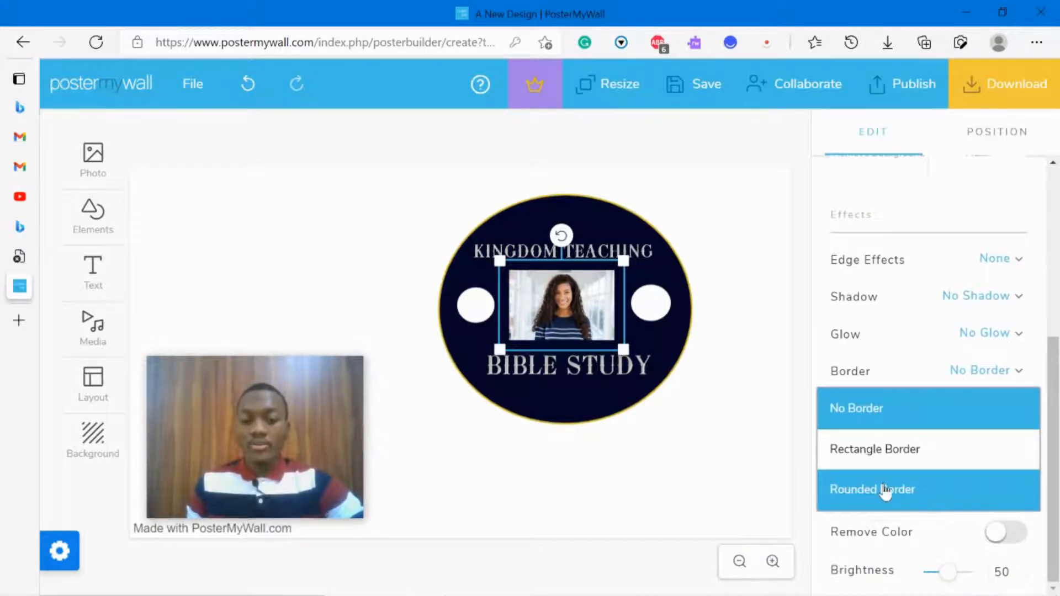
pyautogui.click(879, 464)
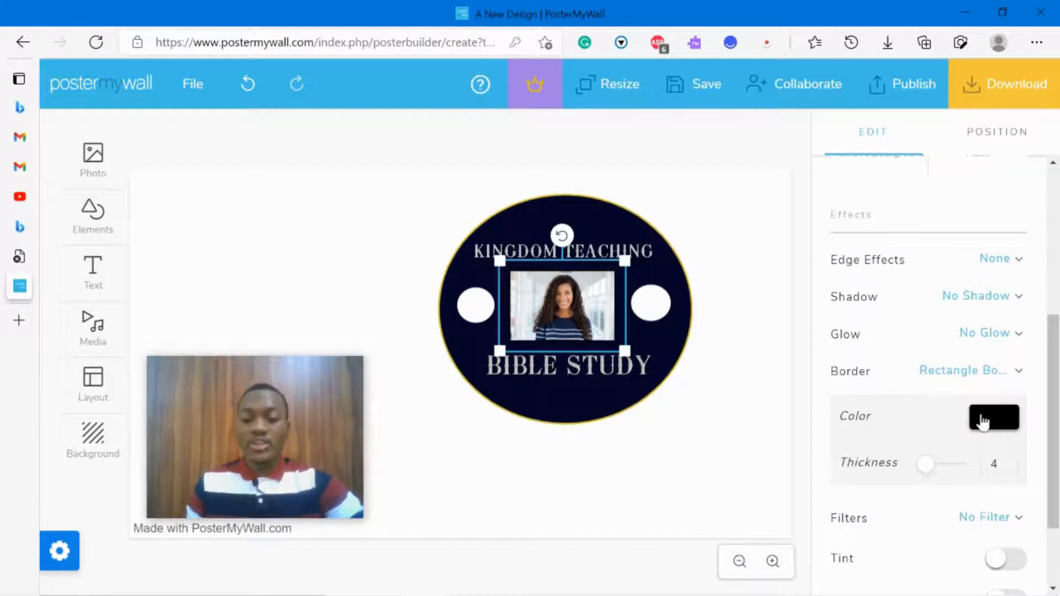
# Set the border color of the woman's photo to white
pyautogui.click(982, 423)
pyautogui.click(878, 343)
pyautogui.click(638, 457)
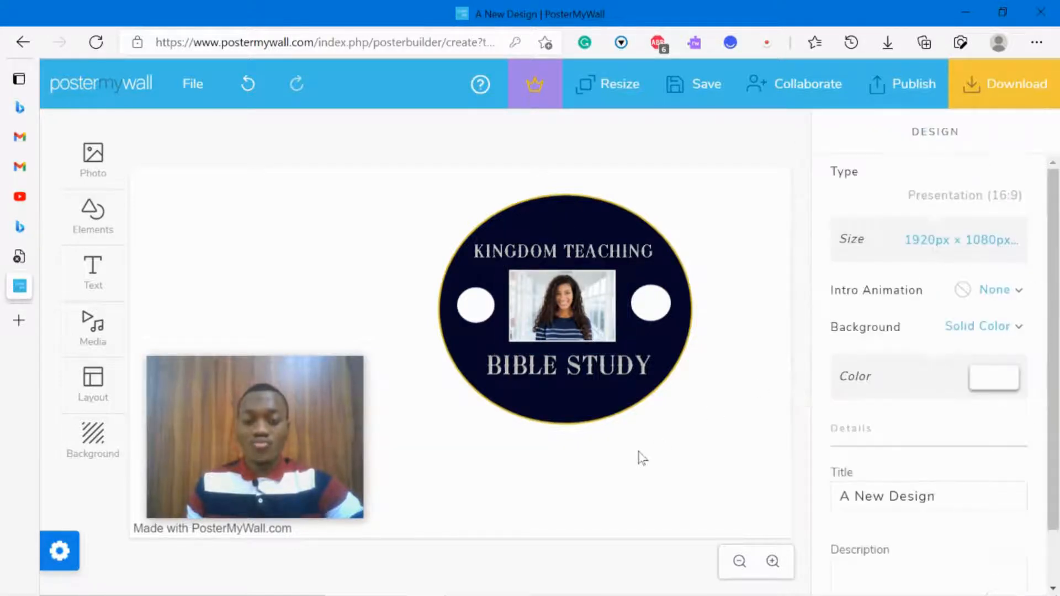
# Delete the two white circles on either side of the woman's photo
pyautogui.click(481, 315)
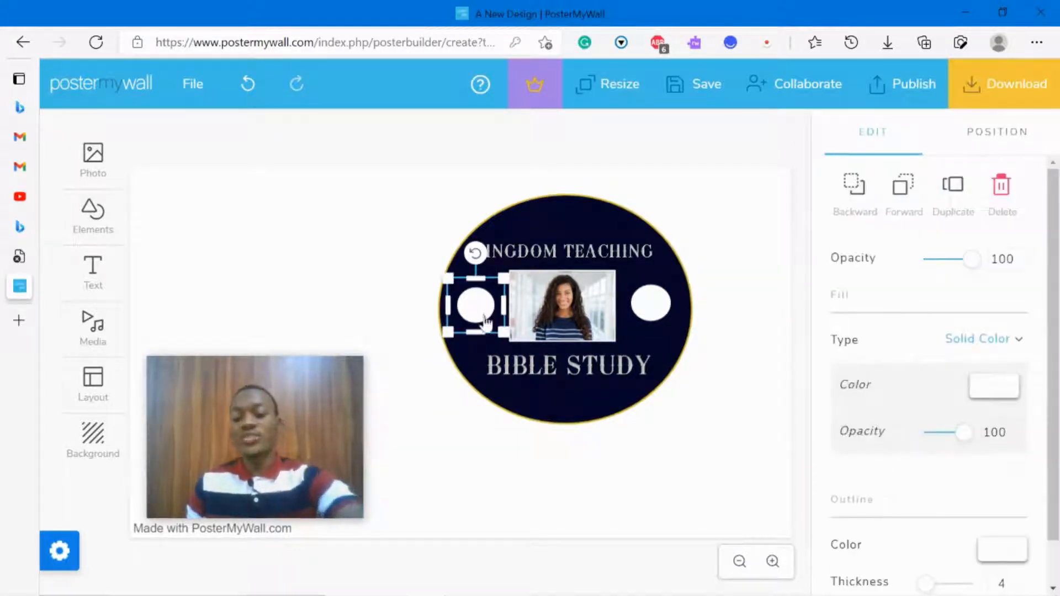
pyautogui.press('Delete')
pyautogui.click(650, 302)
pyautogui.press('Delete')
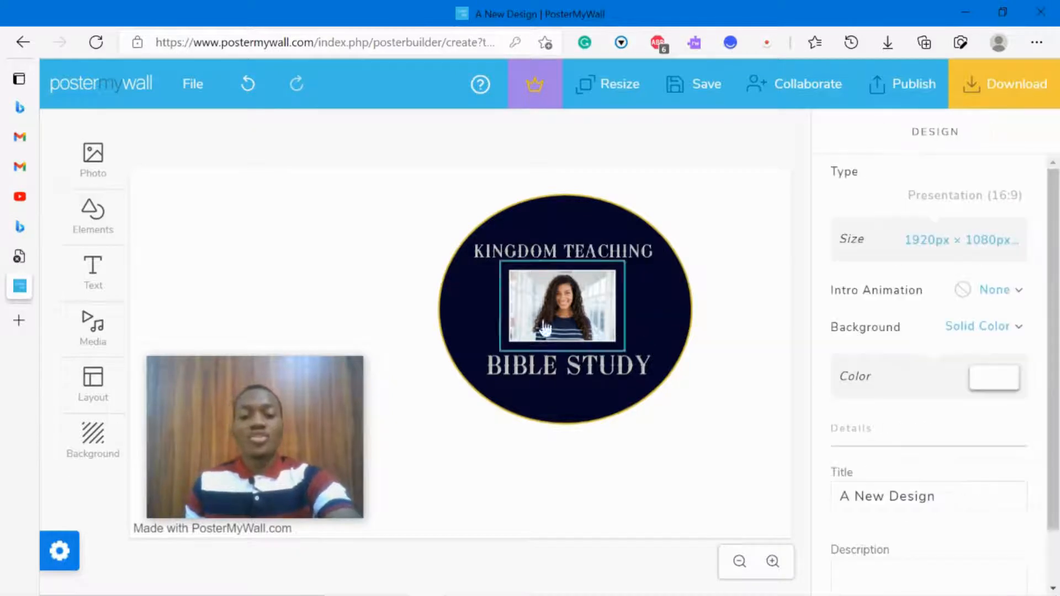
# Search the clipart library for "MIC"
pyautogui.click(95, 221)
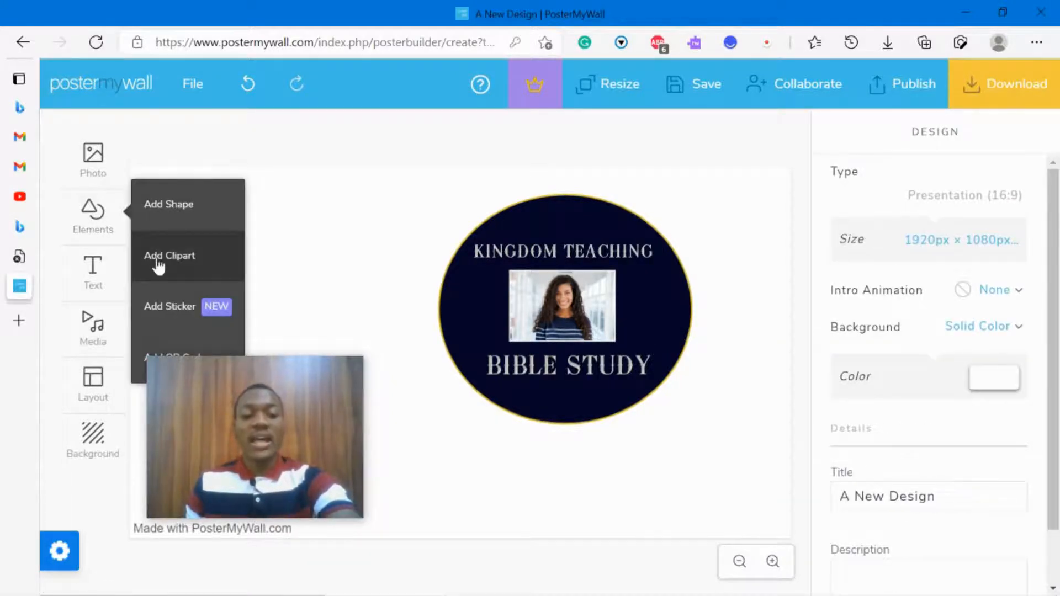
pyautogui.click(156, 265)
pyautogui.doubleClick(368, 170)
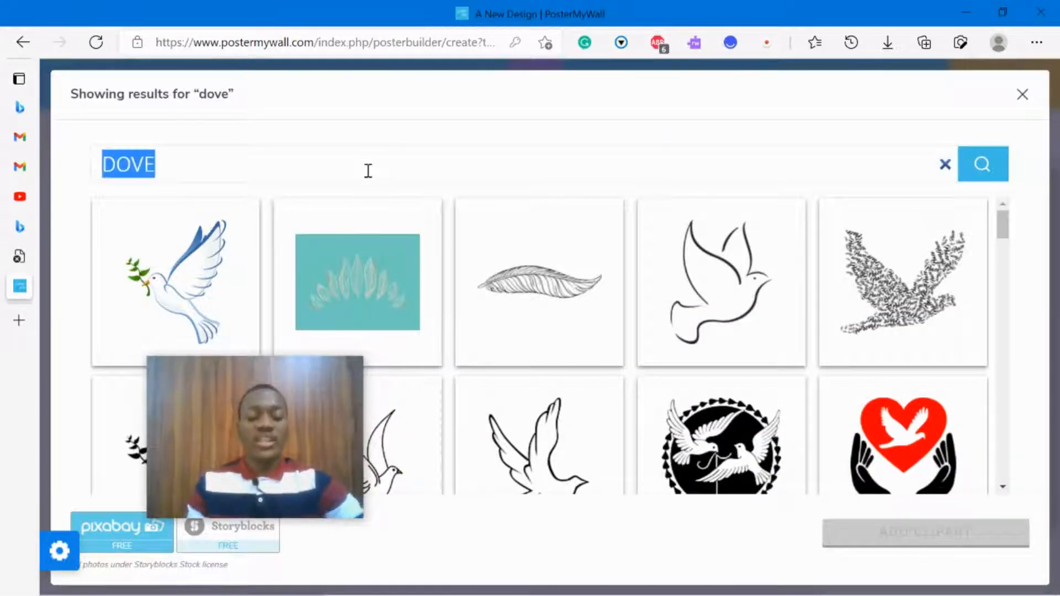
pyautogui.write('MIC')
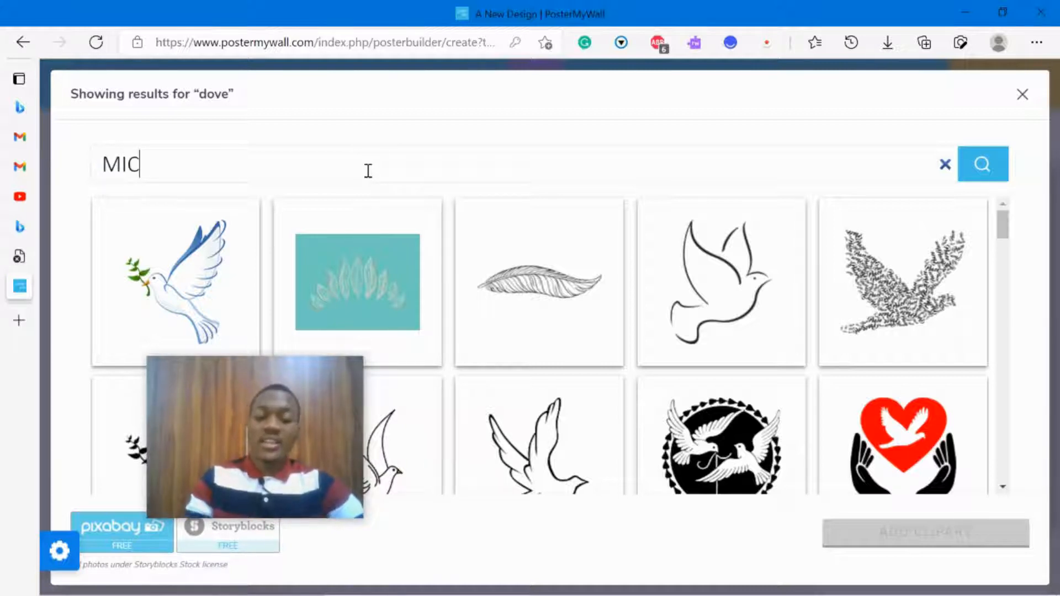
pyautogui.press('Return')
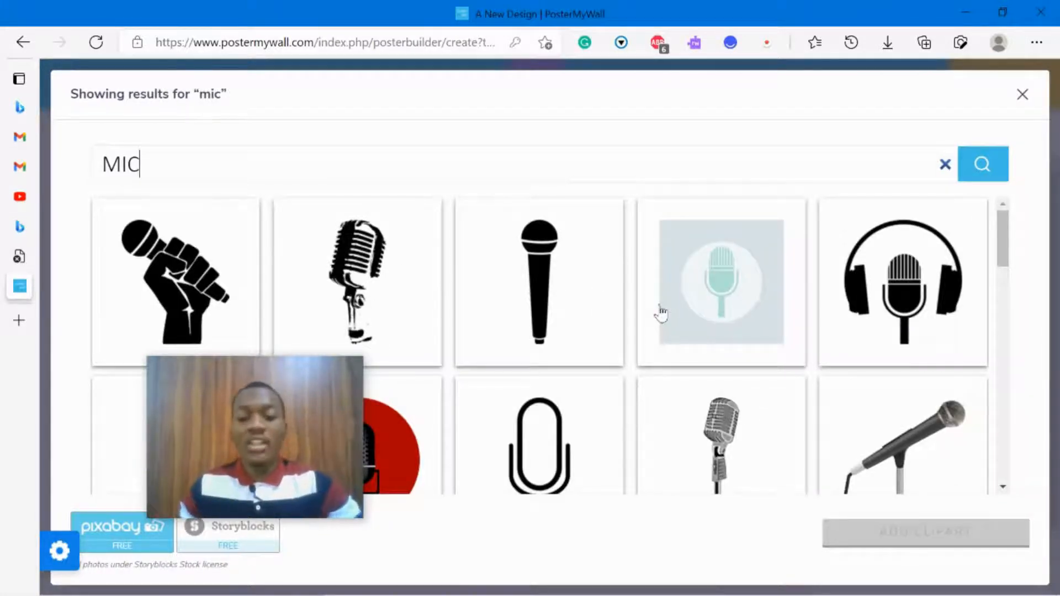
# Look through the mic results and add the black vintage studio microphone clipart to the design
pyautogui.scroll(-3, 661, 312)
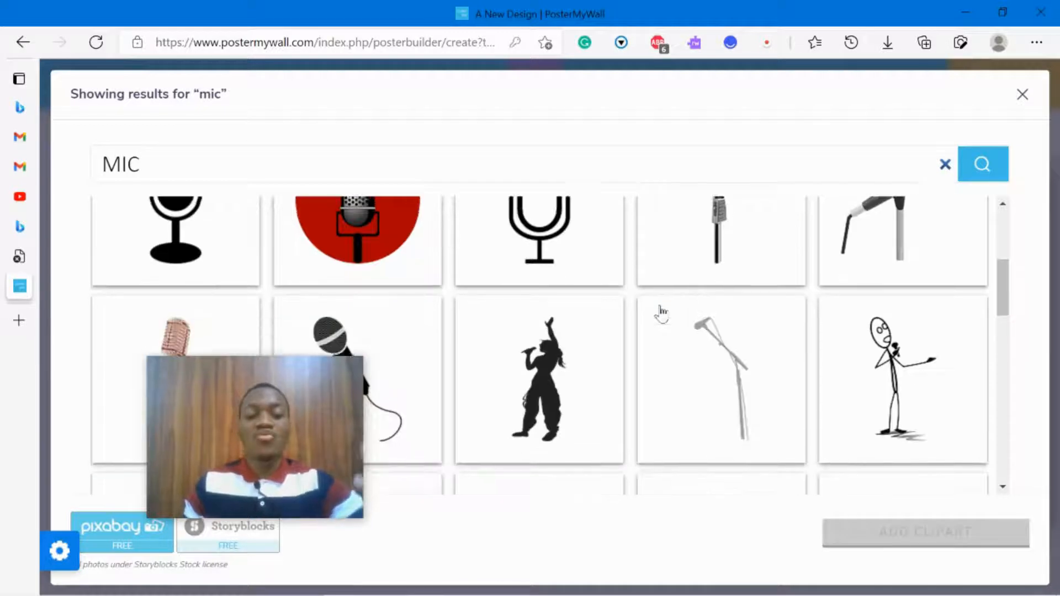
pyautogui.scroll(3, 661, 313)
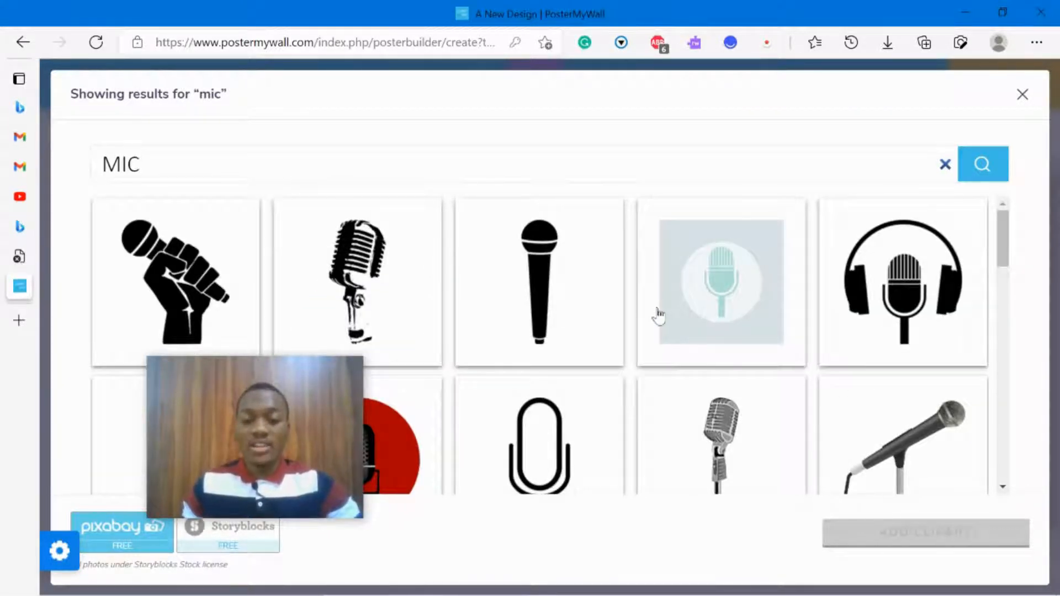
pyautogui.scroll(-5, 659, 318)
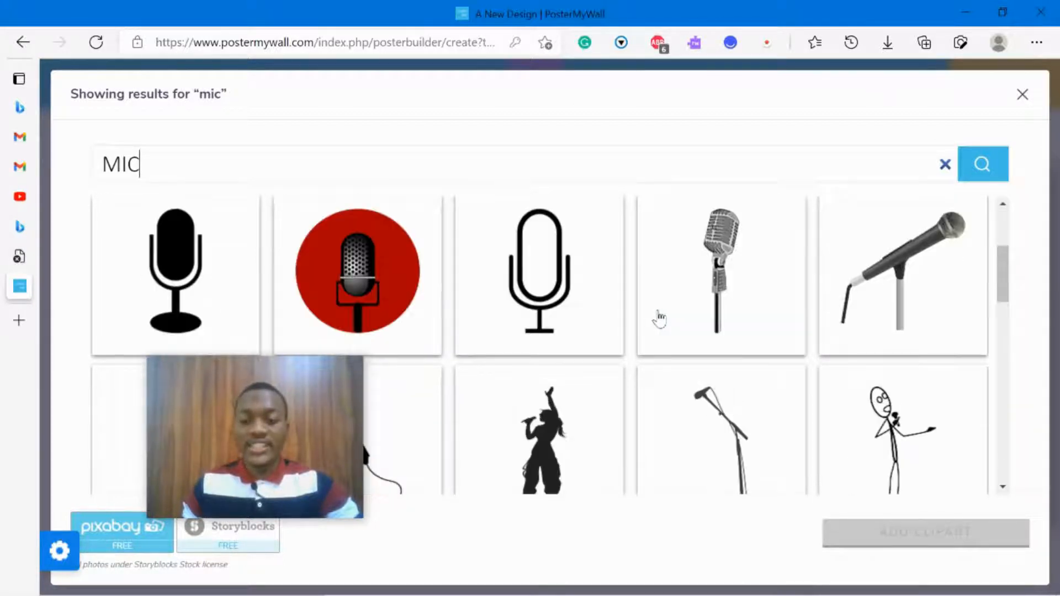
pyautogui.scroll(-8, 659, 319)
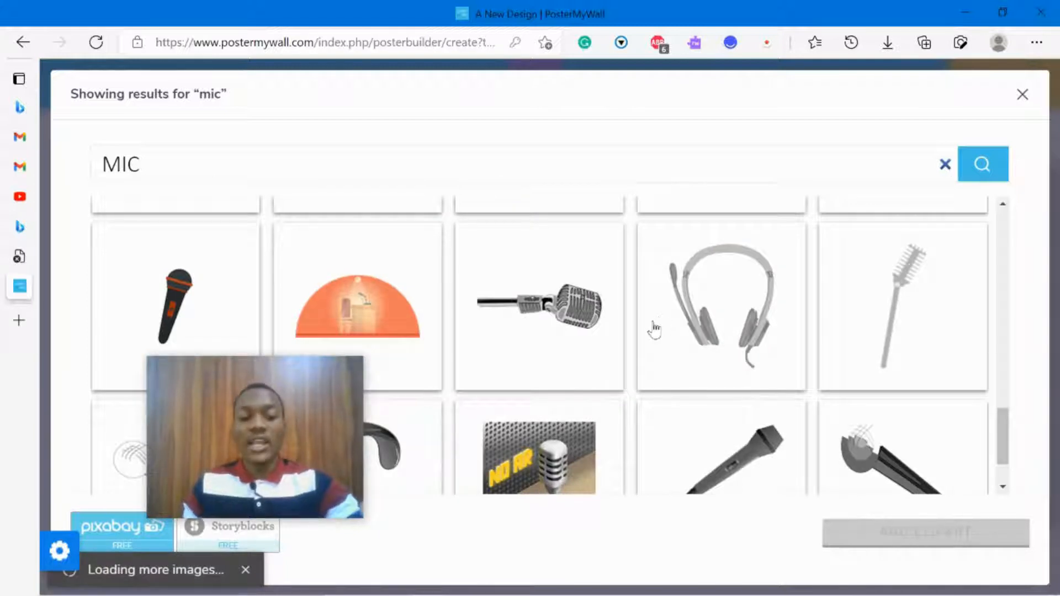
pyautogui.scroll(13, 654, 329)
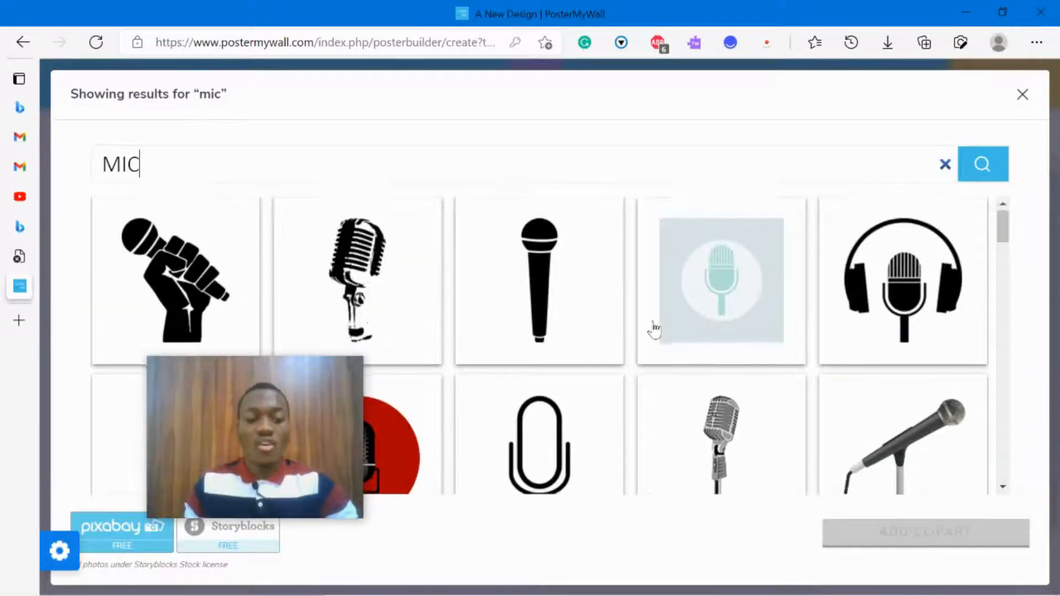
pyautogui.scroll(-5, 654, 329)
pyautogui.scroll(5, 654, 329)
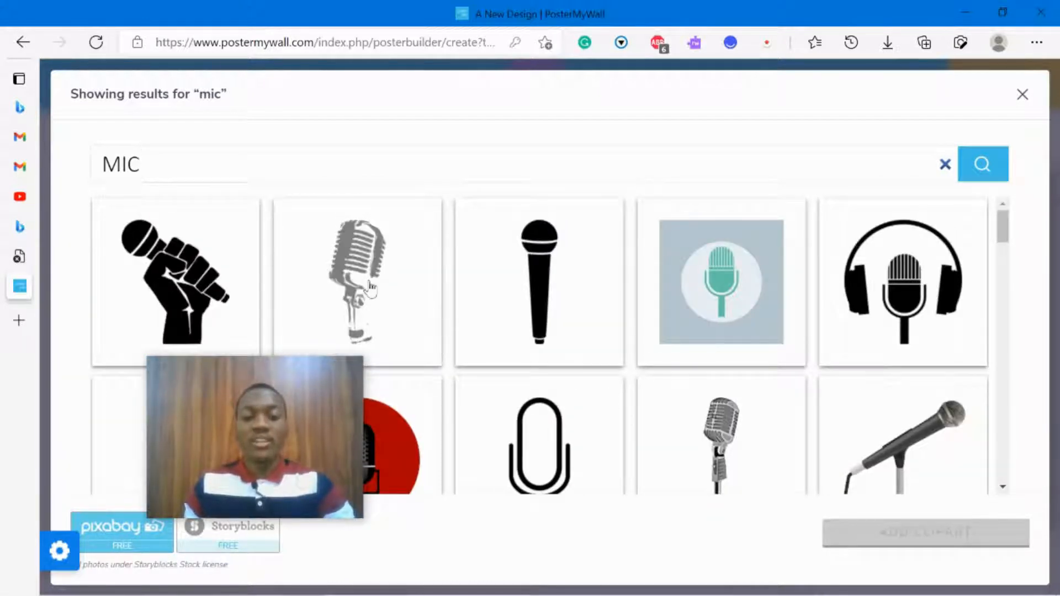
pyautogui.click(369, 285)
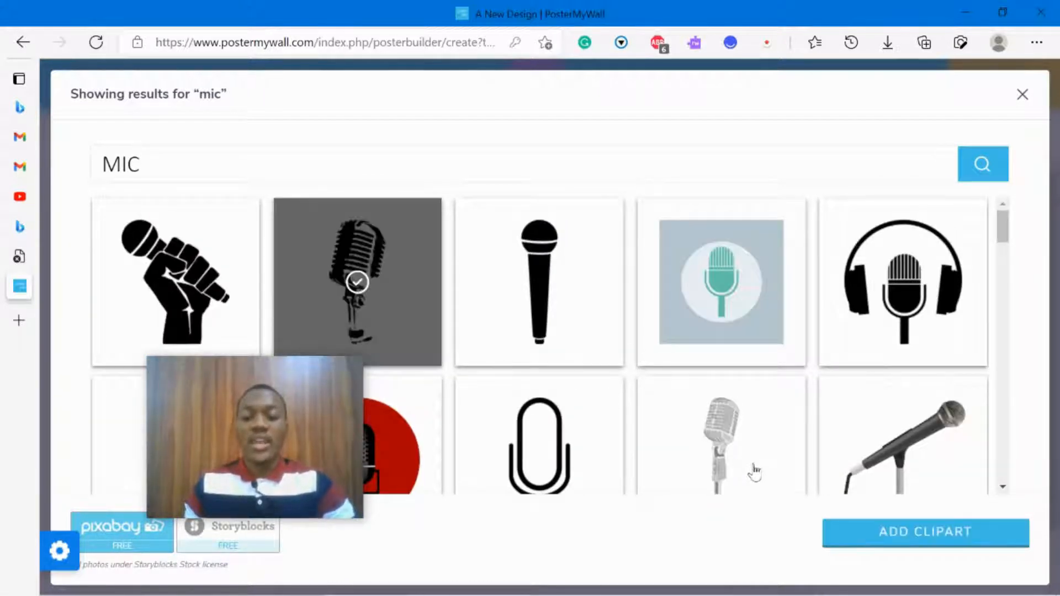
pyautogui.click(869, 527)
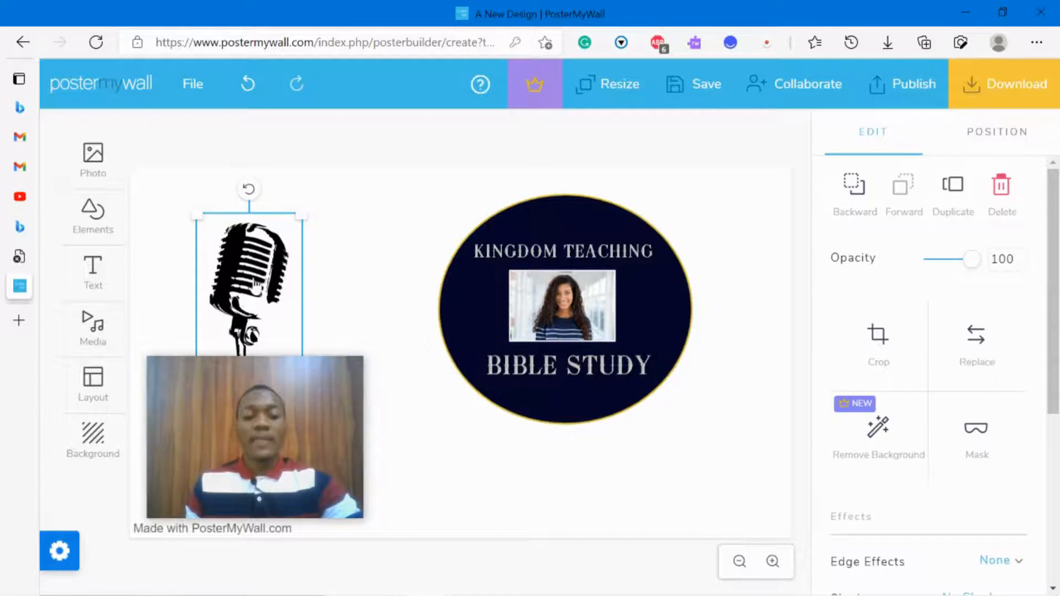
# Shrink the microphone clipart and place it inside the oval, left of the woman's photo
pyautogui.moveTo(287, 282); pyautogui.dragTo(520, 297)
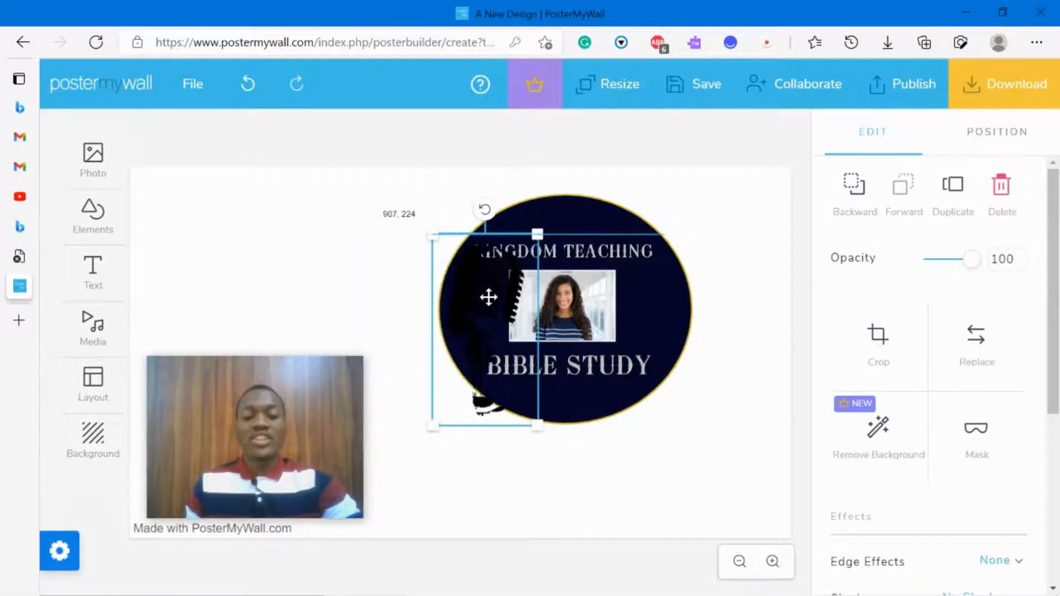
pyautogui.moveTo(529, 427); pyautogui.dragTo(499, 349)
pyautogui.moveTo(463, 282); pyautogui.dragTo(474, 302)
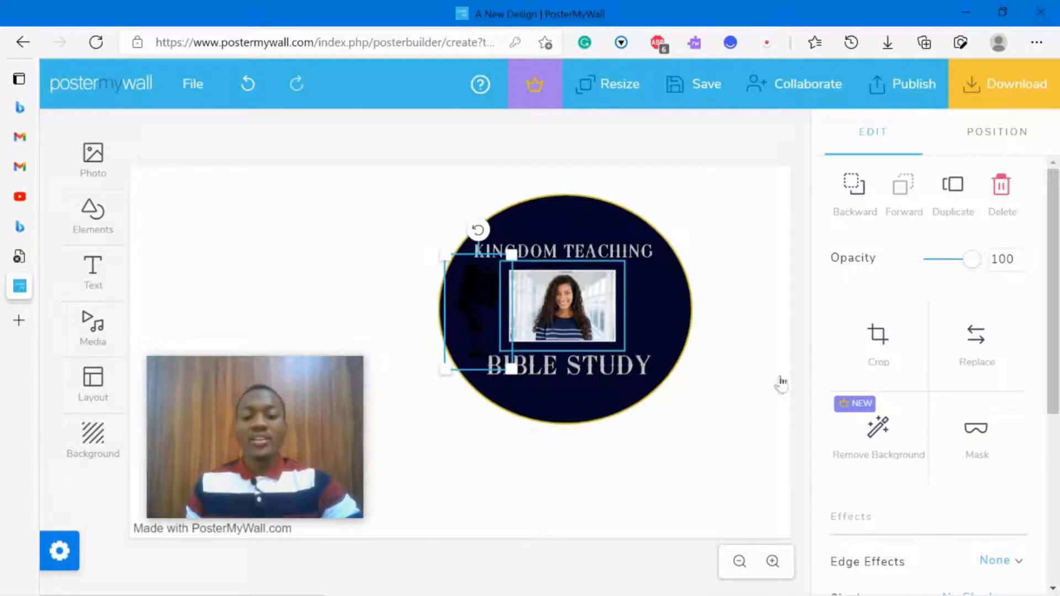
# Apply a white (ffffff) tint to the microphone clipart
pyautogui.scroll(-5, 981, 436)
pyautogui.scroll(5, 981, 436)
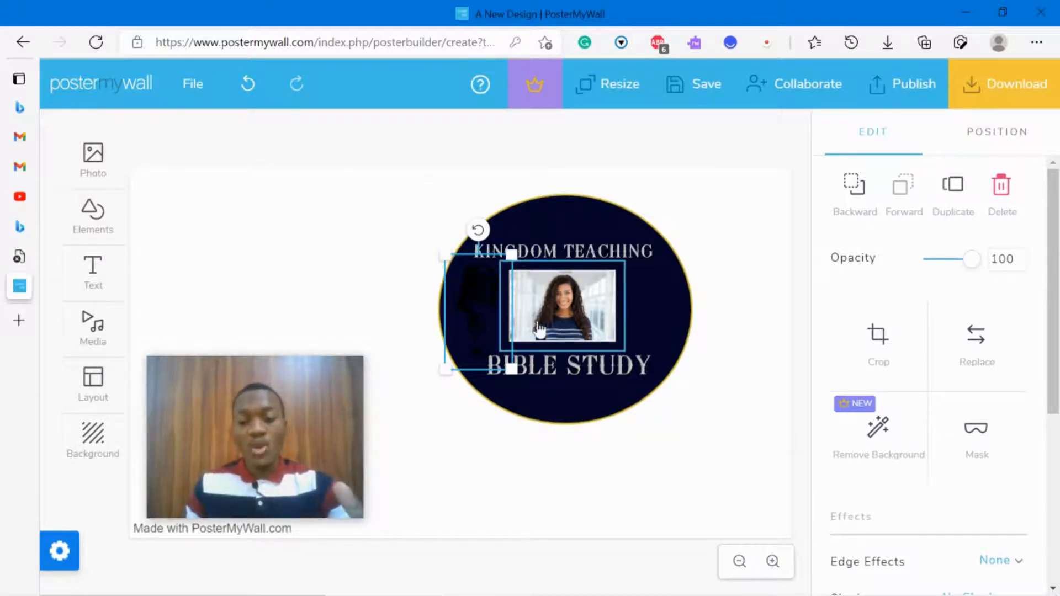
pyautogui.scroll(-5, 975, 427)
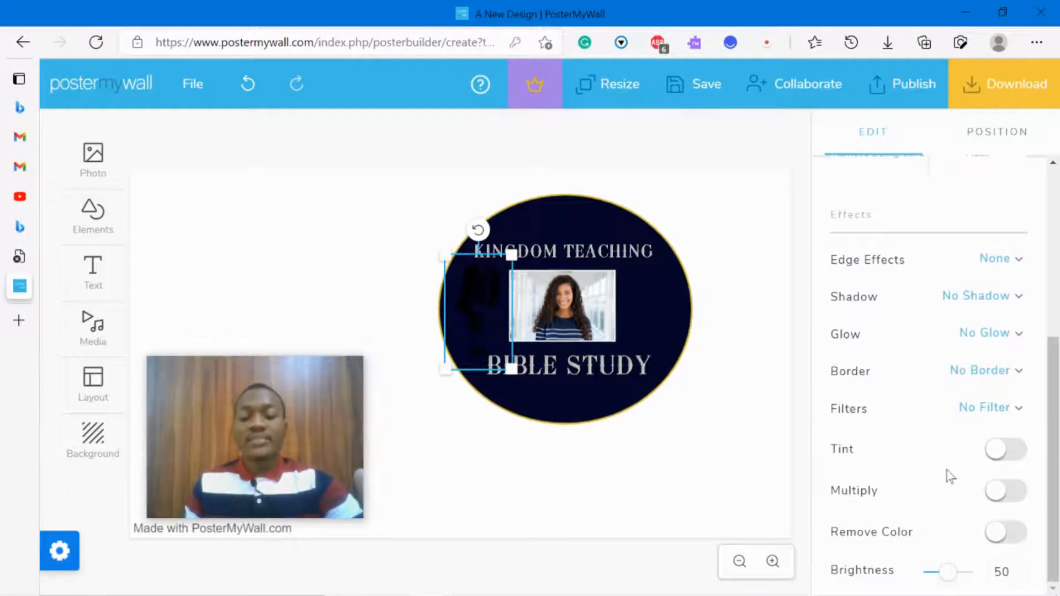
pyautogui.click(1002, 458)
pyautogui.click(1001, 493)
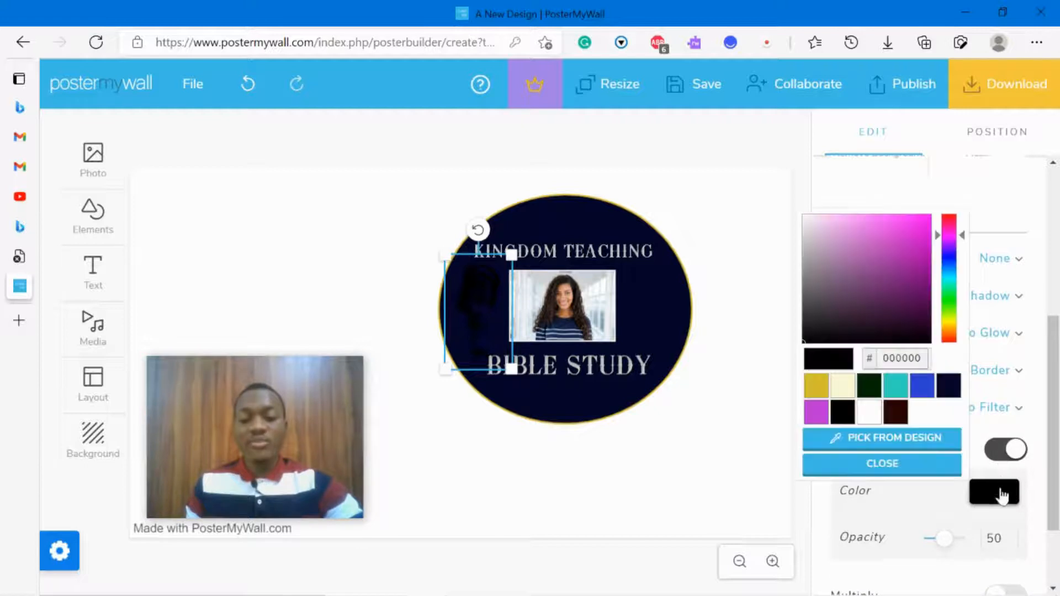
pyautogui.click(879, 419)
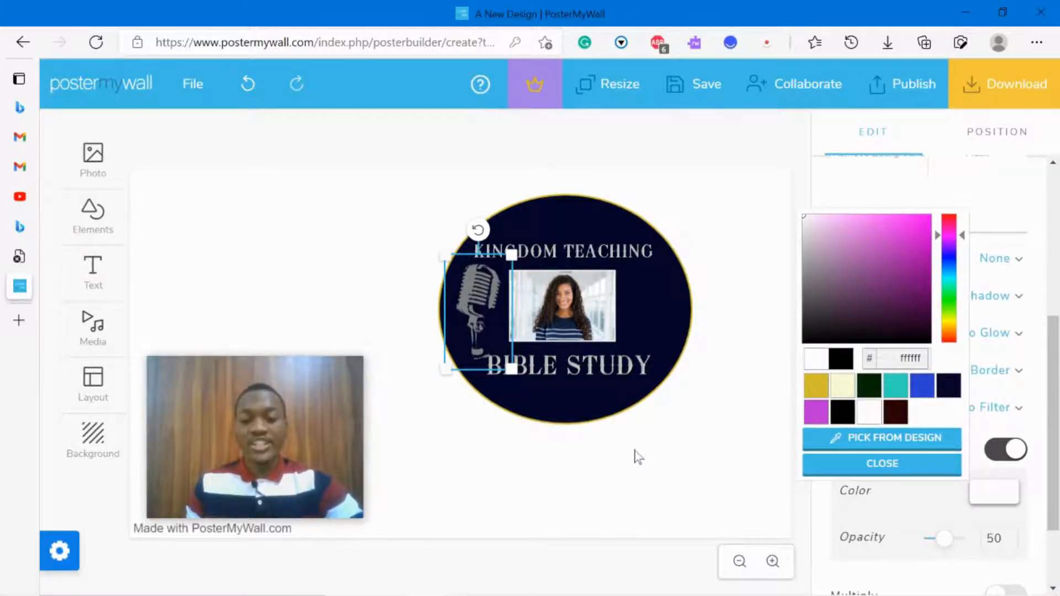
pyautogui.click(658, 461)
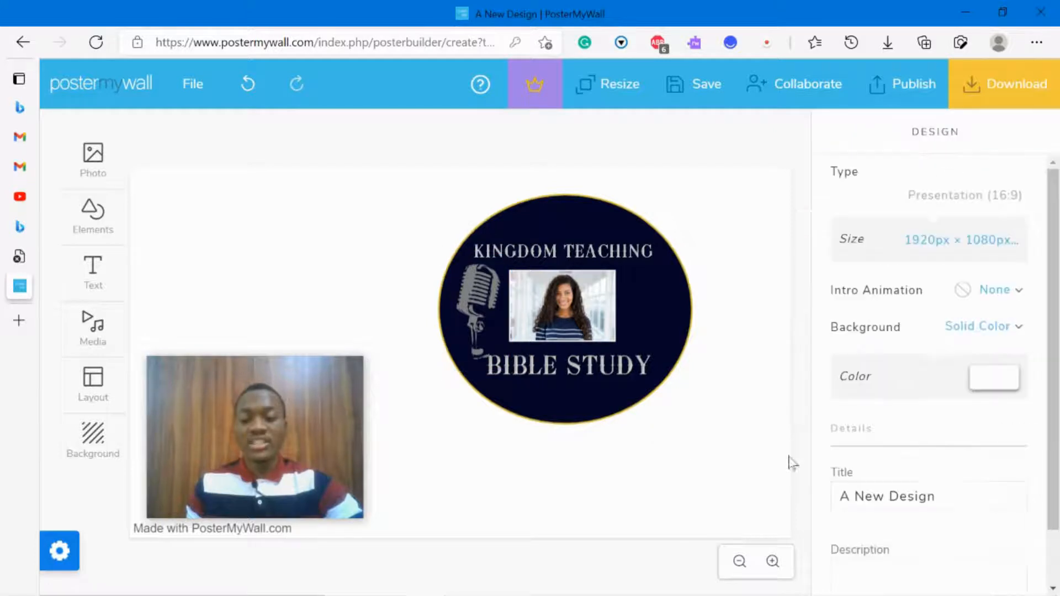
# Turn off the microphone clipart's tint and set its brightness to 100
pyautogui.click(478, 338)
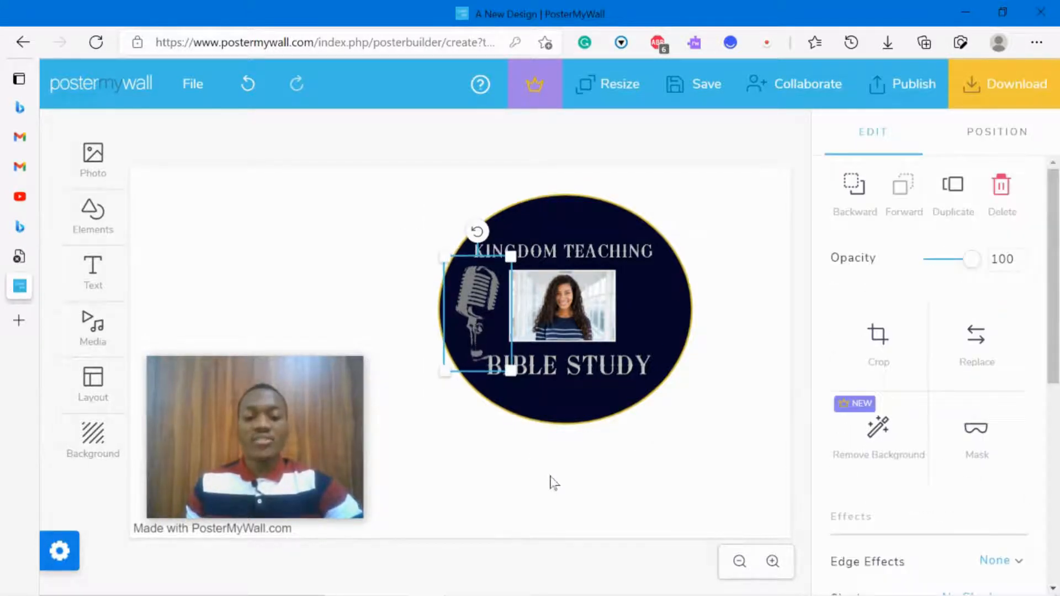
pyautogui.scroll(-7, 967, 456)
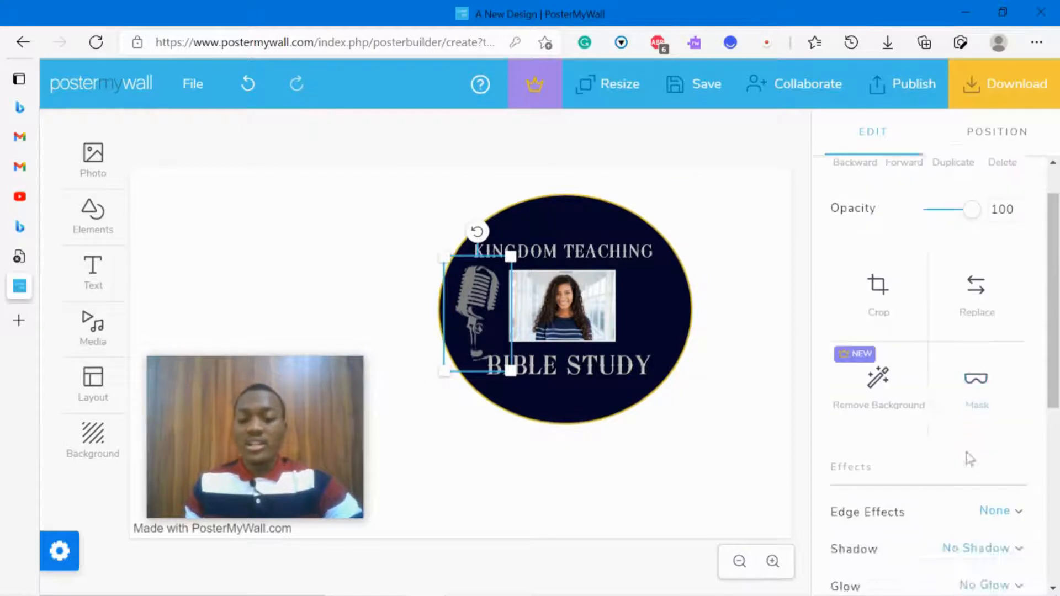
pyautogui.click(995, 350)
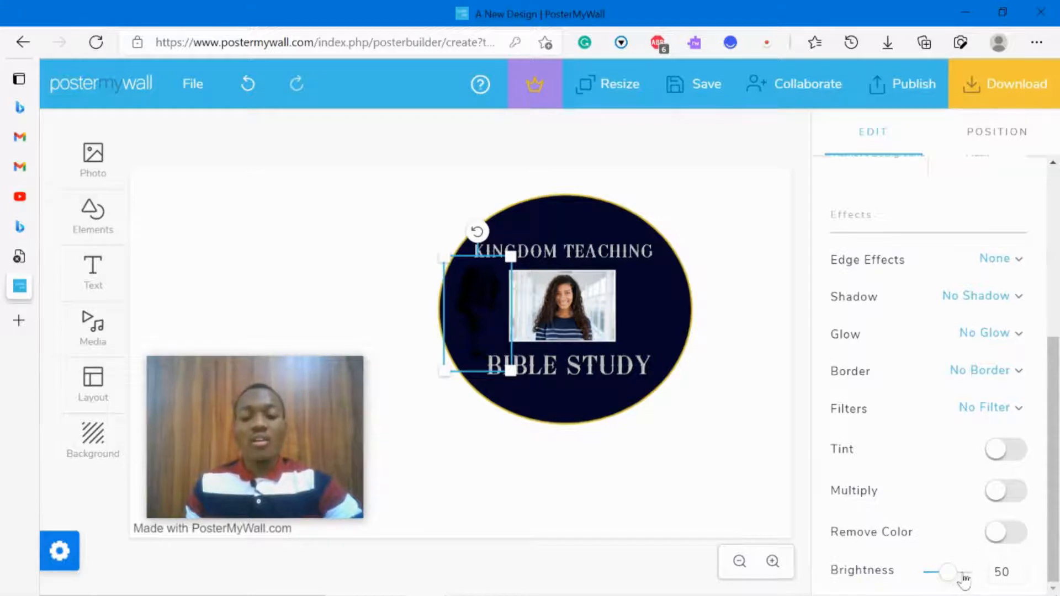
pyautogui.moveTo(948, 577); pyautogui.dragTo(974, 579)
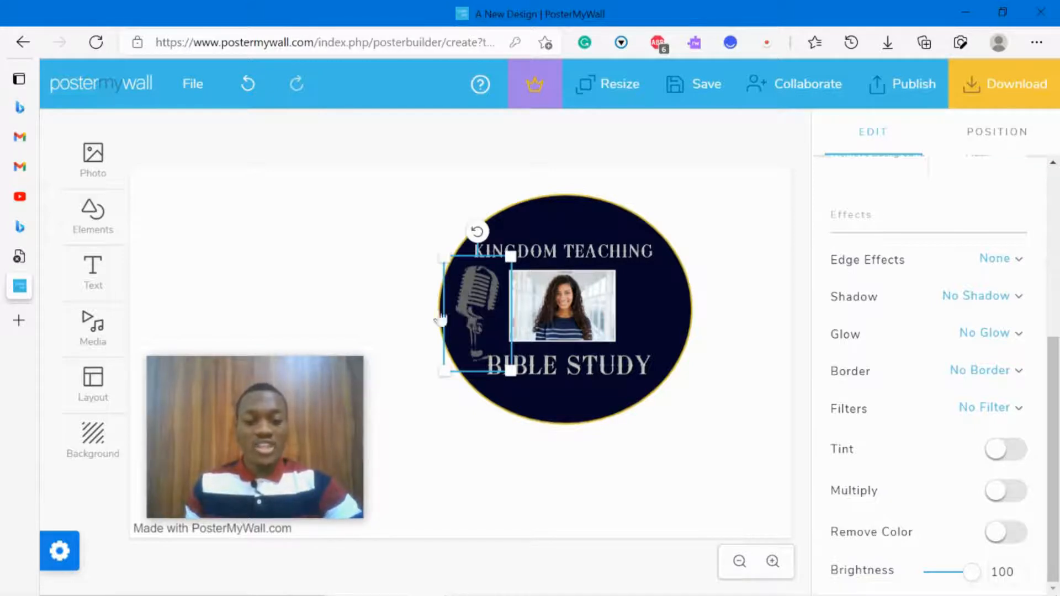
# Delete the microphone clipart from the oval
pyautogui.press('Delete')
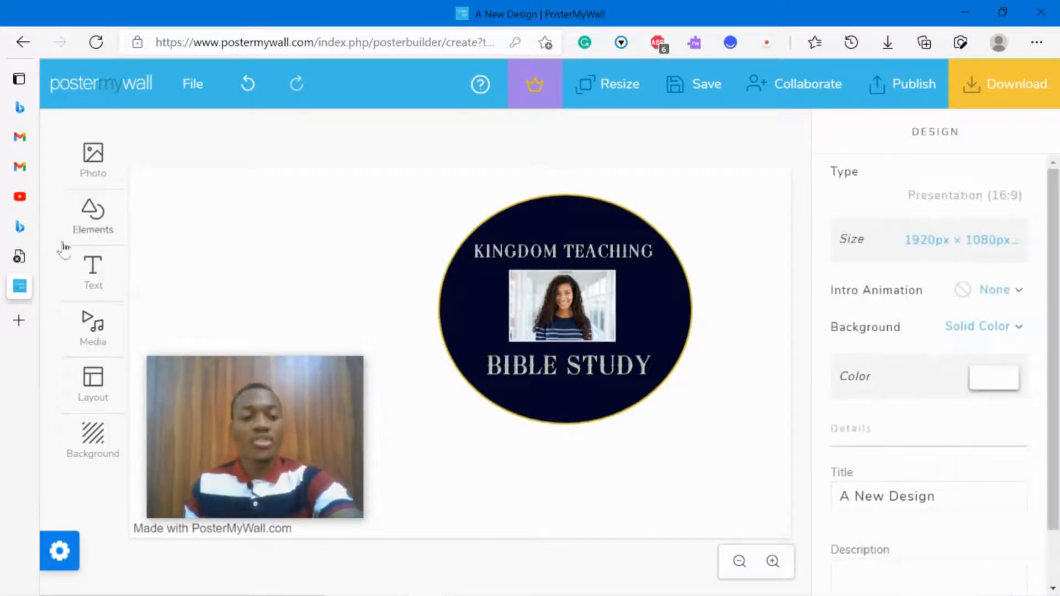
# Add the grey-and-red stand microphone and the copper-grilled vintage microphone from the MIC clipart results to the design
pyautogui.moveTo(109, 238)
pyautogui.click(177, 260)
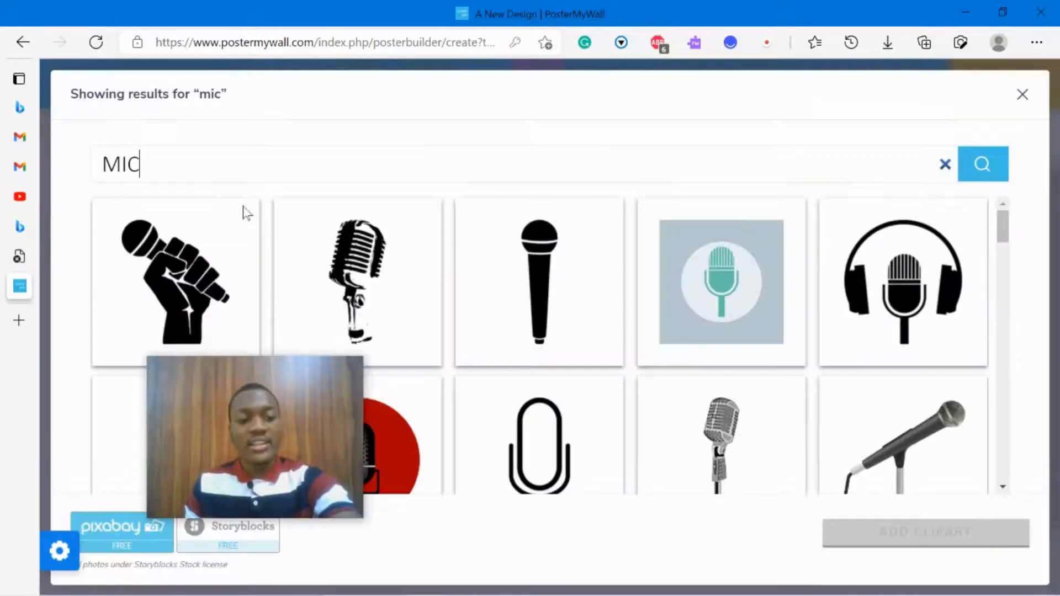
pyautogui.scroll(-1, 693, 274)
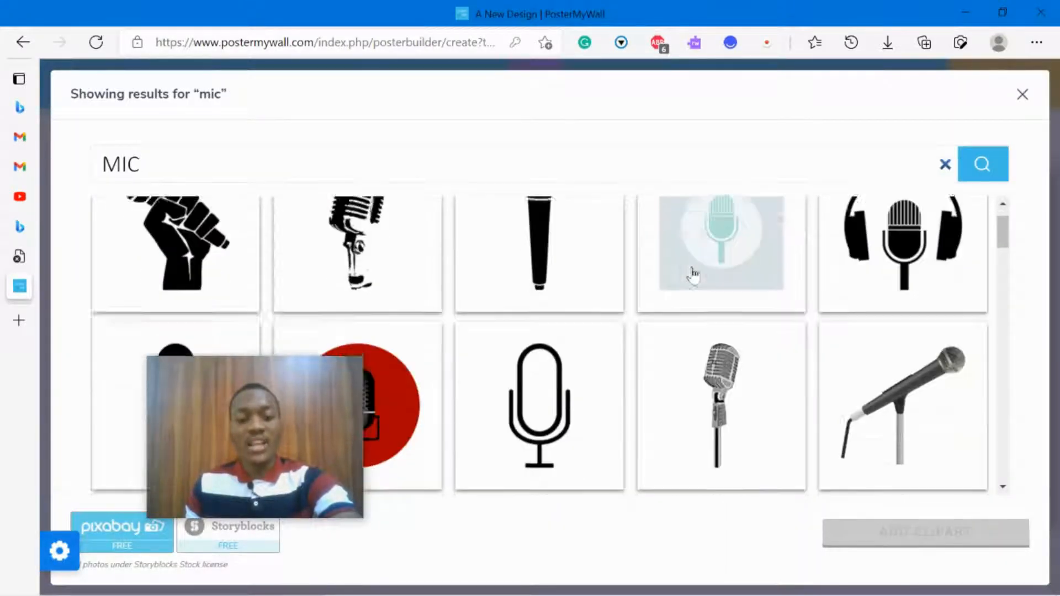
pyautogui.scroll(-4, 693, 275)
pyautogui.scroll(-5, 666, 268)
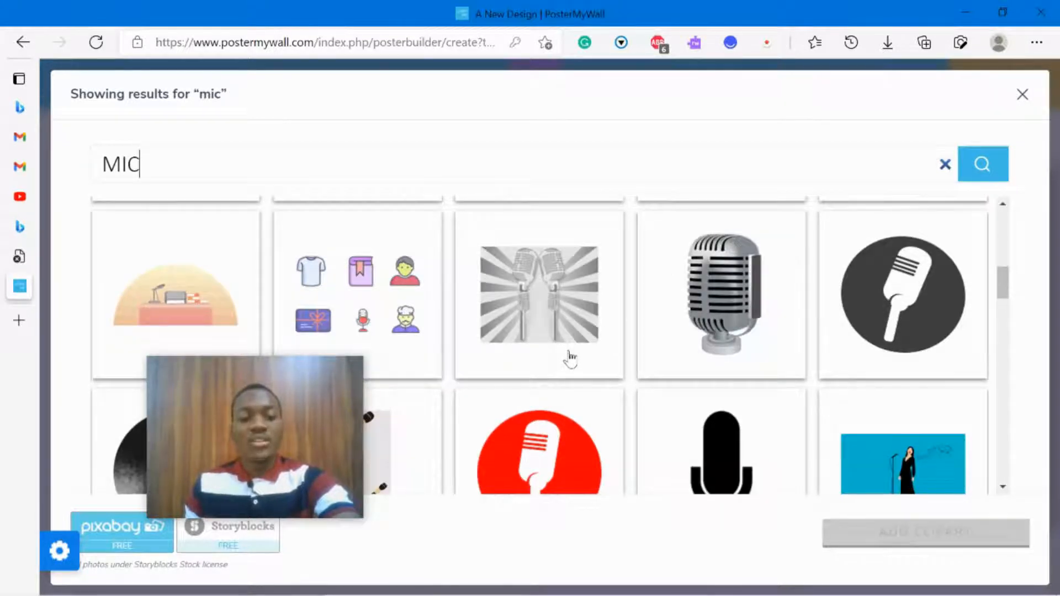
pyautogui.scroll(-10, 683, 346)
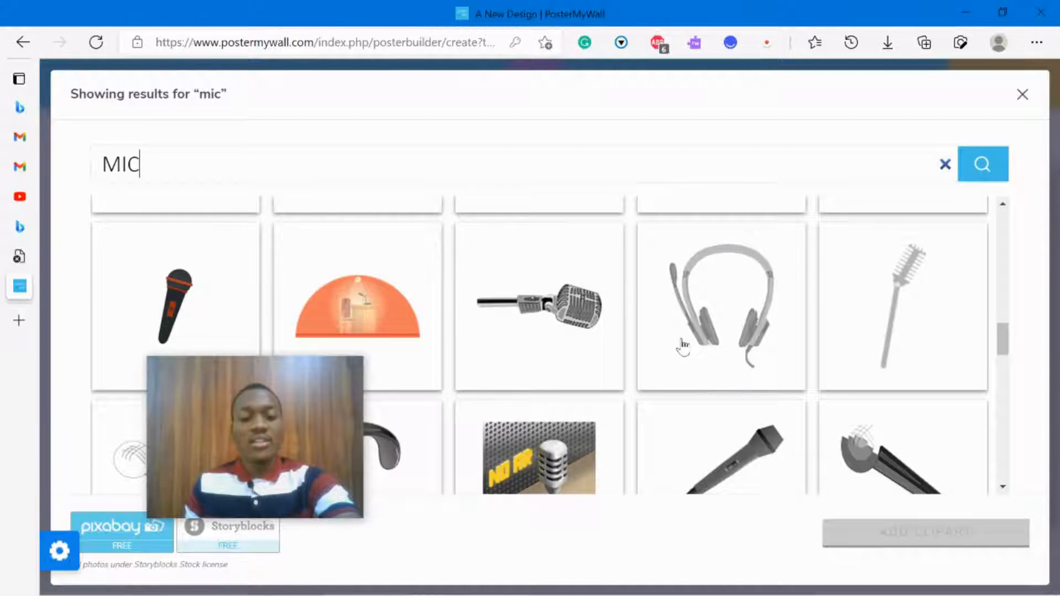
pyautogui.scroll(-4, 682, 346)
pyautogui.scroll(-4, 640, 342)
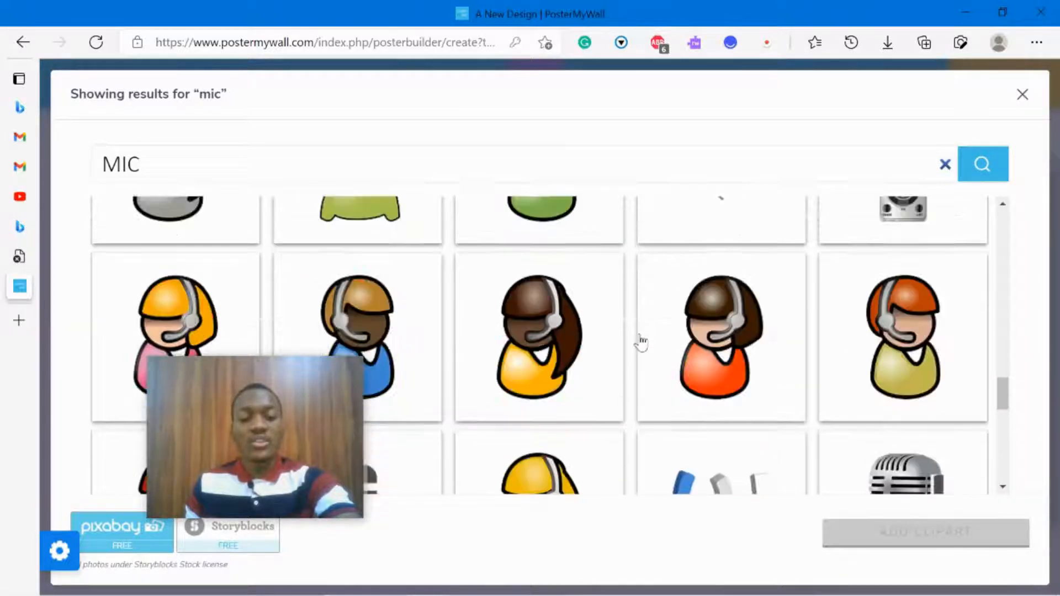
pyautogui.scroll(-5, 640, 342)
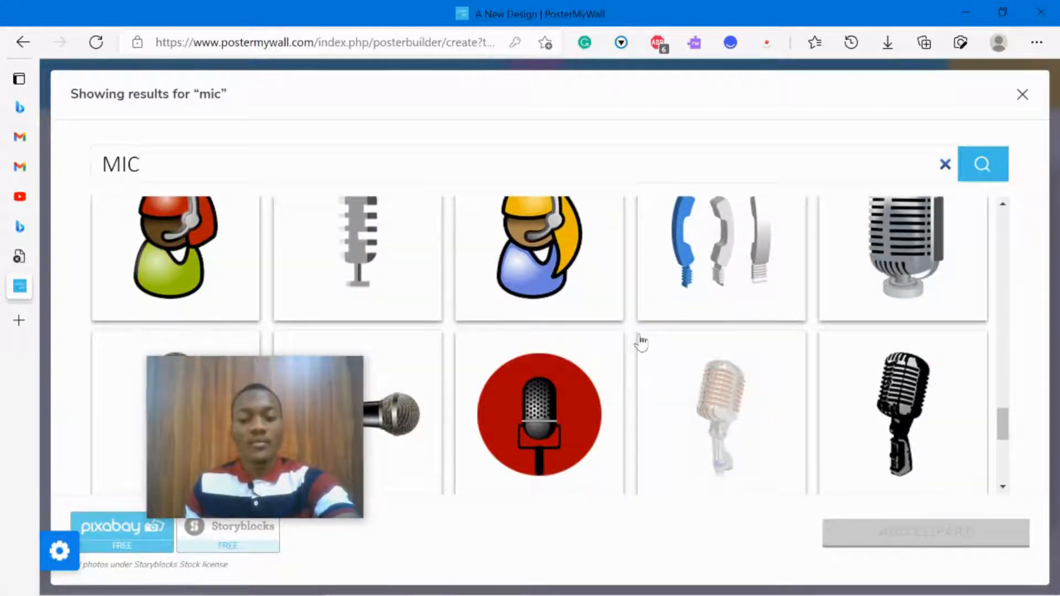
pyautogui.scroll(-5, 640, 342)
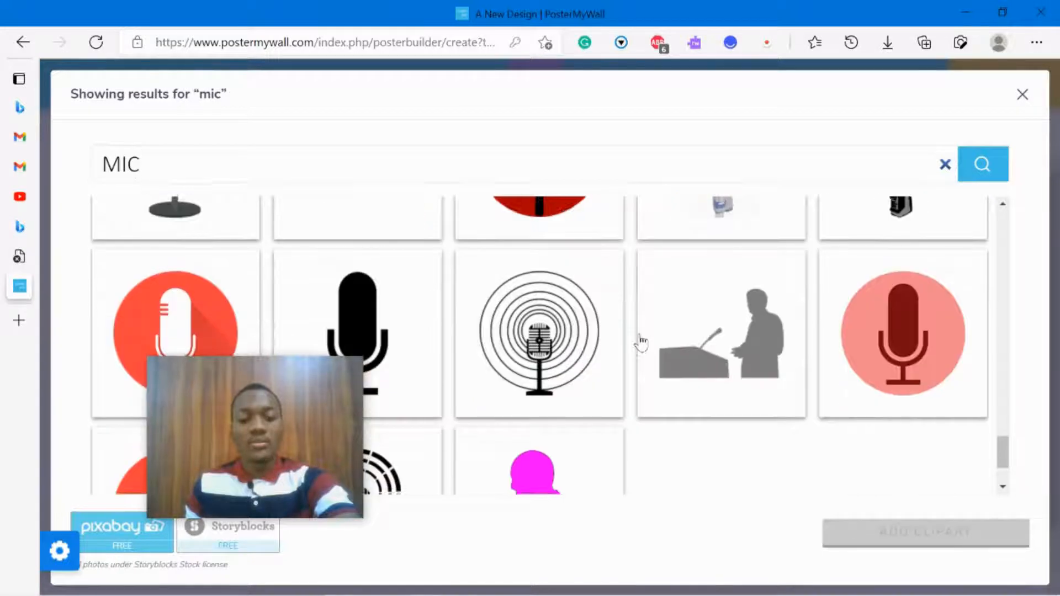
pyautogui.scroll(5, 640, 342)
pyautogui.scroll(-5, 640, 342)
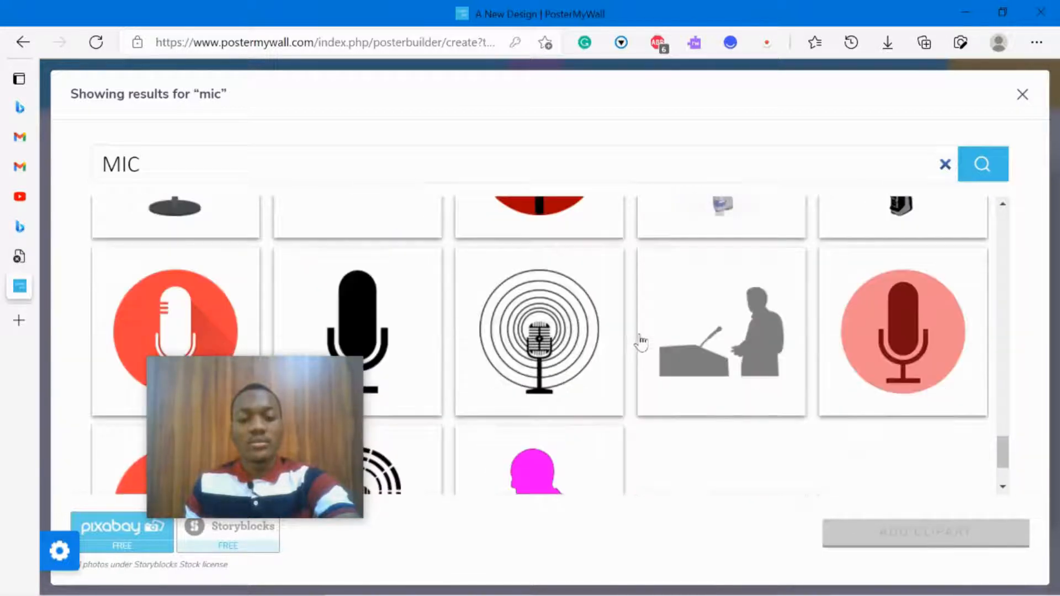
pyautogui.scroll(-2, 641, 342)
pyautogui.scroll(-1, 640, 342)
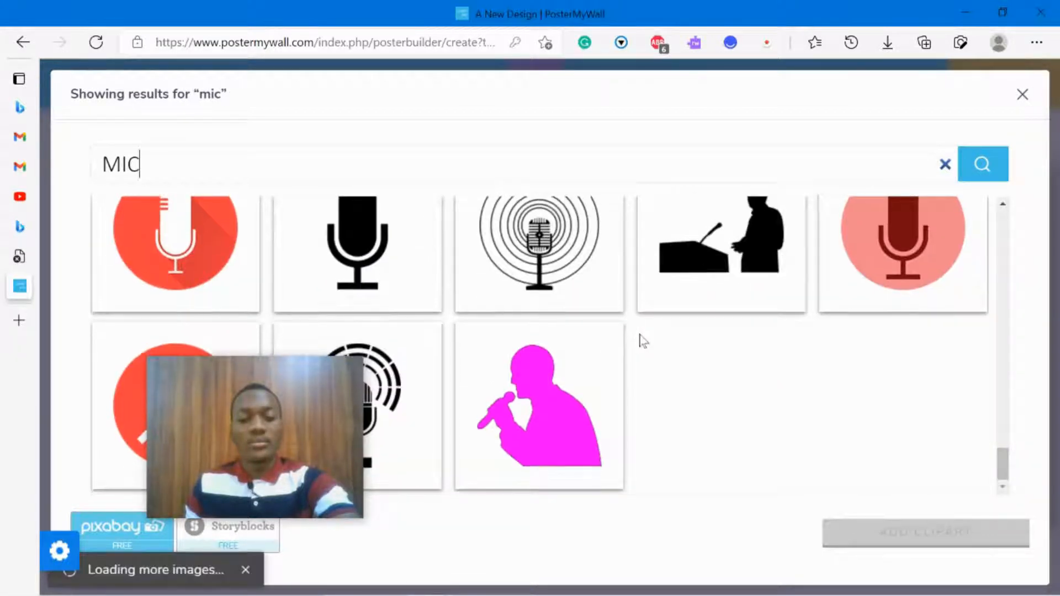
pyautogui.scroll(6, 640, 342)
pyautogui.scroll(-2, 641, 342)
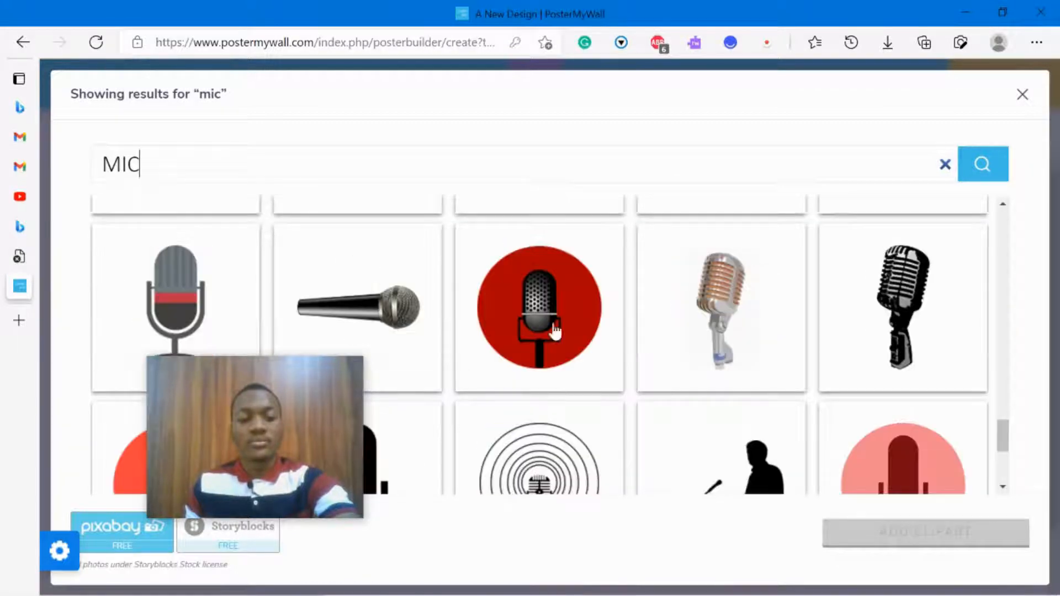
pyautogui.click(114, 289)
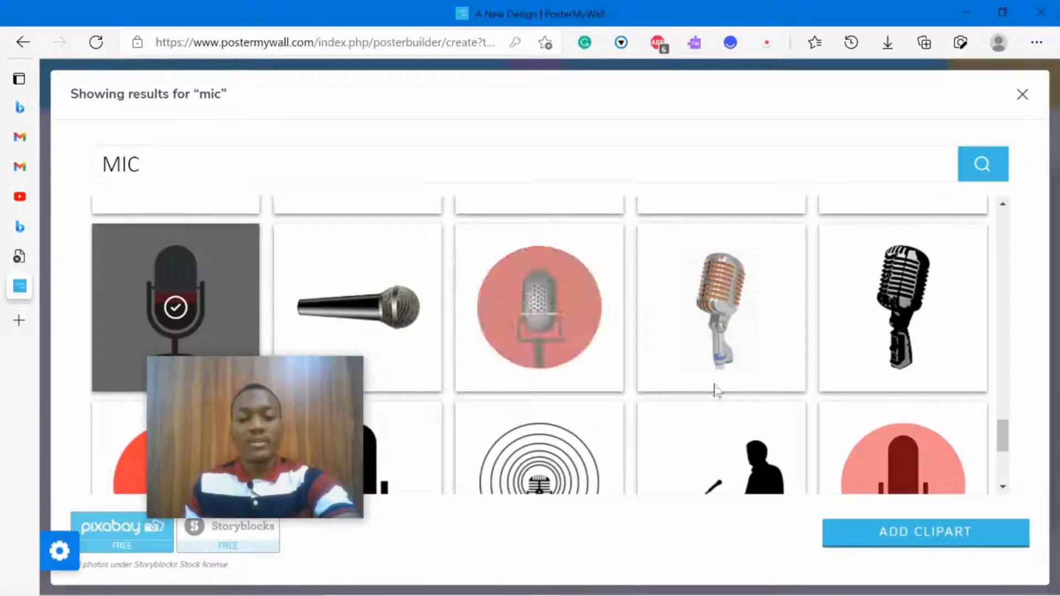
pyautogui.click(711, 339)
pyautogui.click(873, 520)
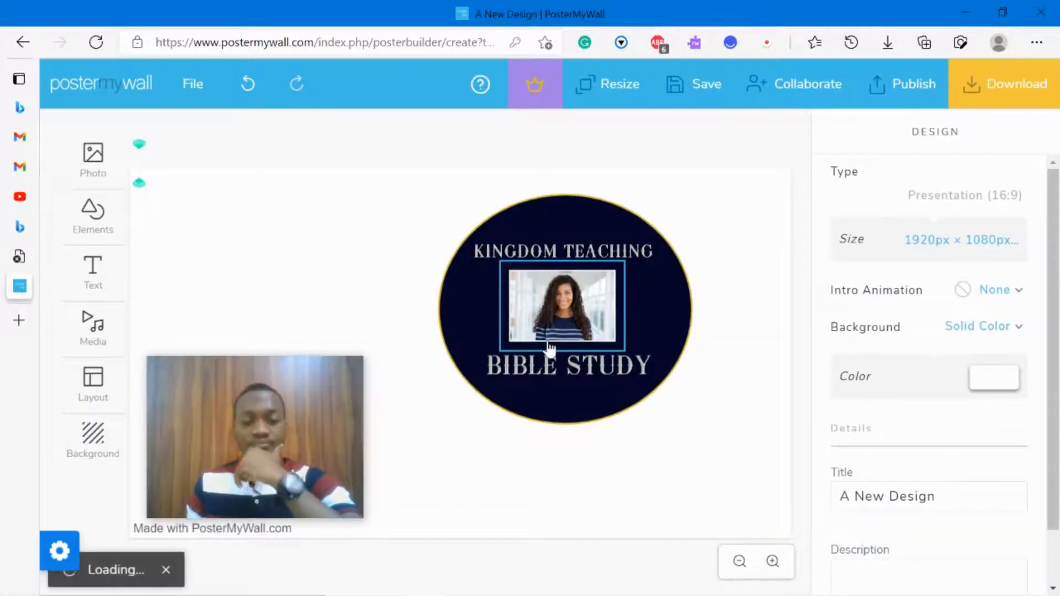
# Move the copper-grilled microphone over the oval's left edge and the grey-and-red microphone over its right side
pyautogui.moveTo(248, 246); pyautogui.dragTo(457, 260)
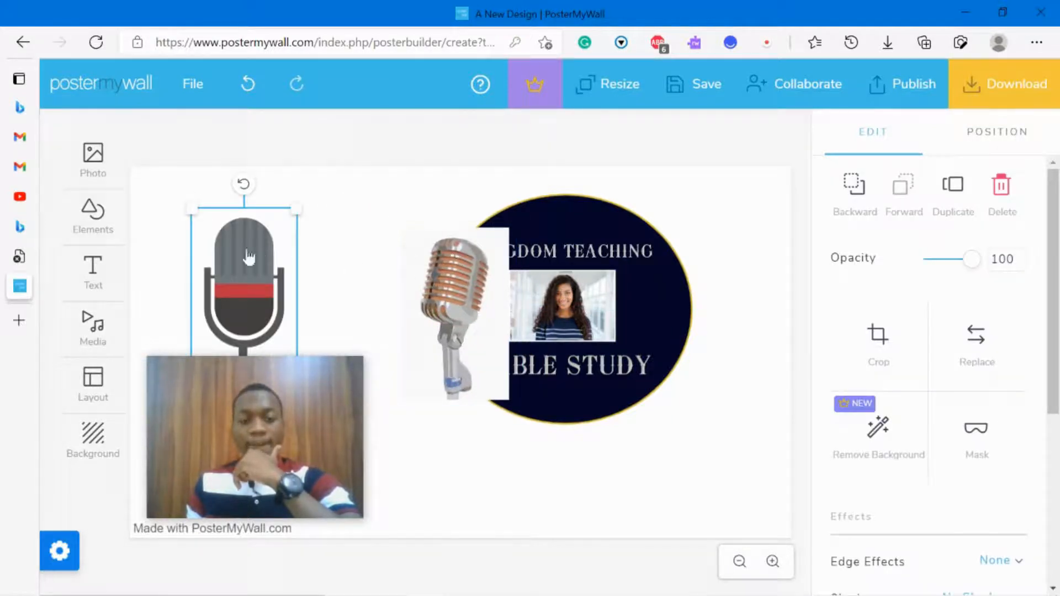
pyautogui.moveTo(247, 247); pyautogui.dragTo(640, 276)
# Try removing the white background color from the copper-grilled microphone and move it off the oval to the left
pyautogui.click(453, 309)
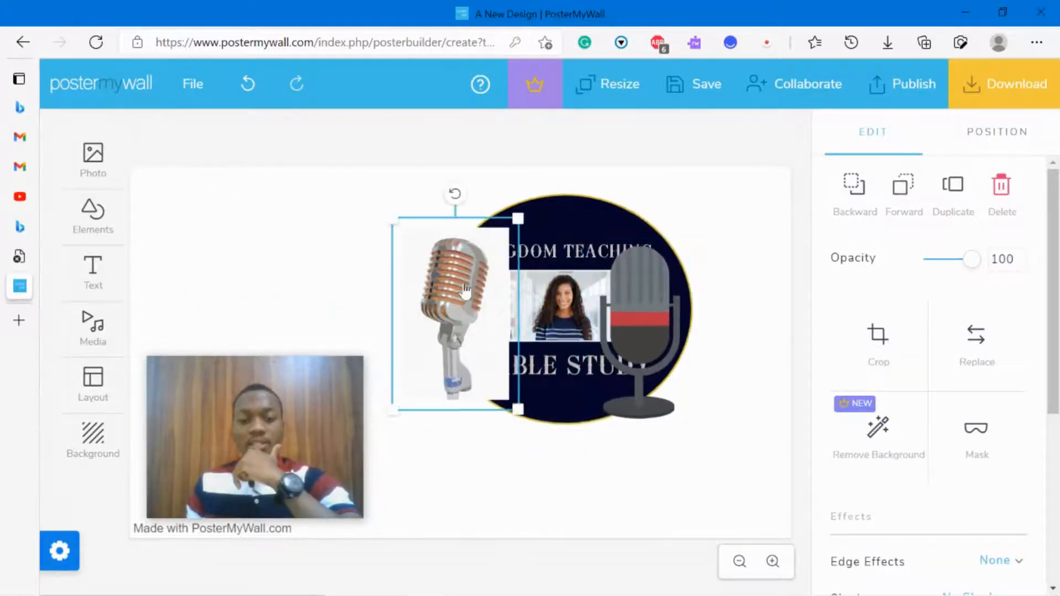
pyautogui.scroll(-5, 1017, 481)
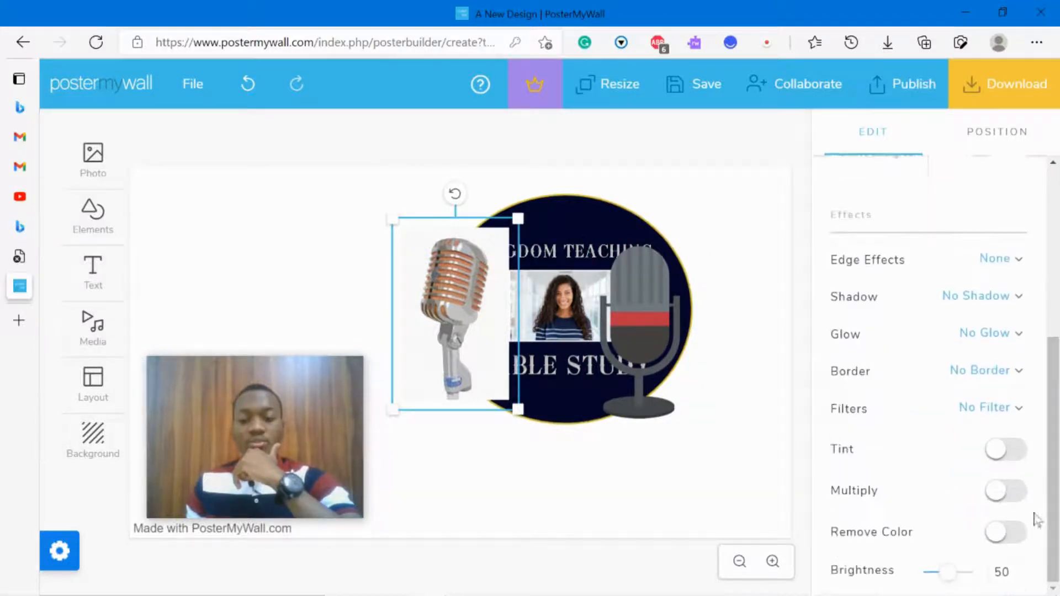
pyautogui.click(1005, 533)
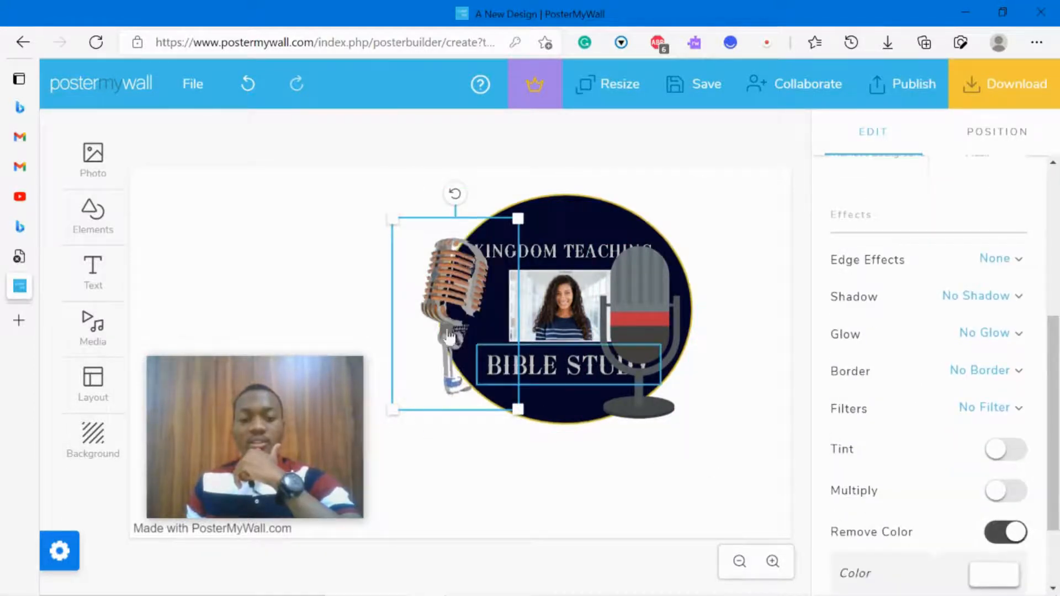
pyautogui.moveTo(442, 321); pyautogui.dragTo(345, 298)
pyautogui.click(1002, 542)
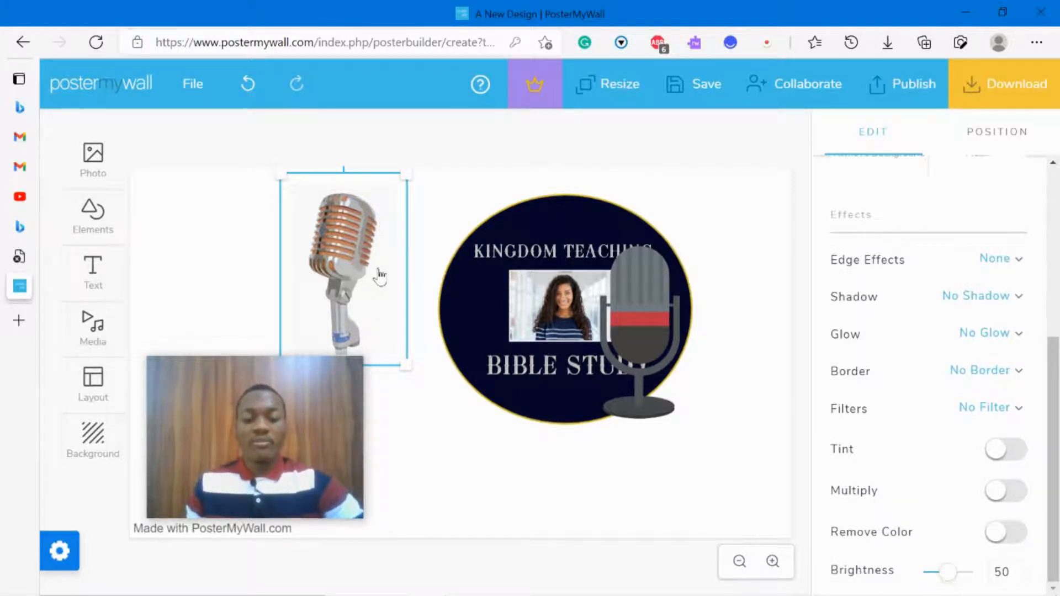
# Shrink the grey-and-red microphone and place it inside the oval, left of the woman's photo
pyautogui.click(638, 305)
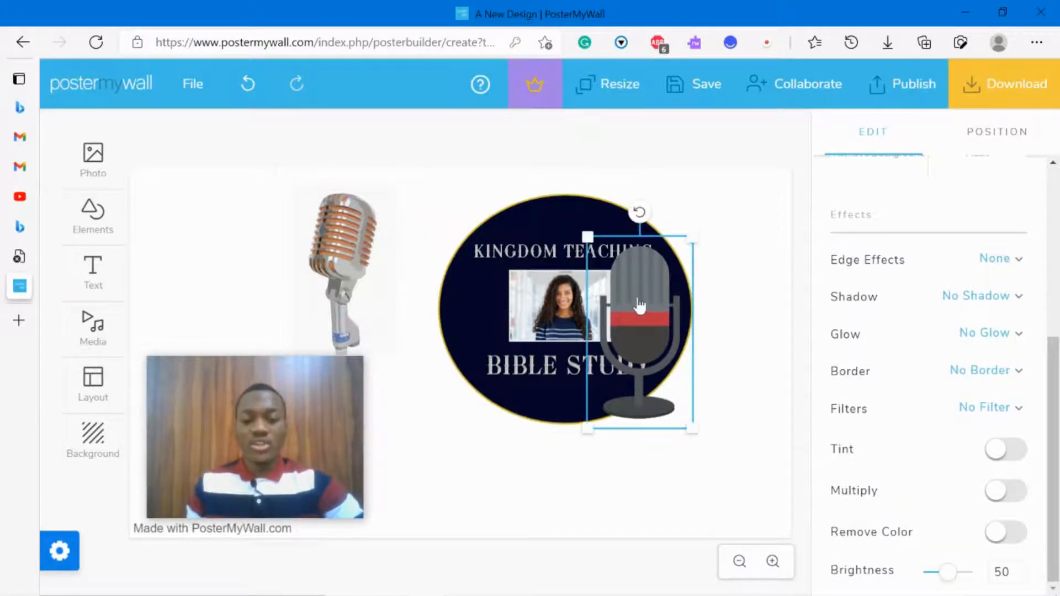
pyautogui.moveTo(692, 428); pyautogui.dragTo(651, 344)
pyautogui.moveTo(635, 301); pyautogui.dragTo(490, 319)
# Delete the copper-grilled vintage microphone from the design
pyautogui.click(358, 271)
pyautogui.moveTo(358, 271); pyautogui.dragTo(695, 419)
pyautogui.press('Delete')
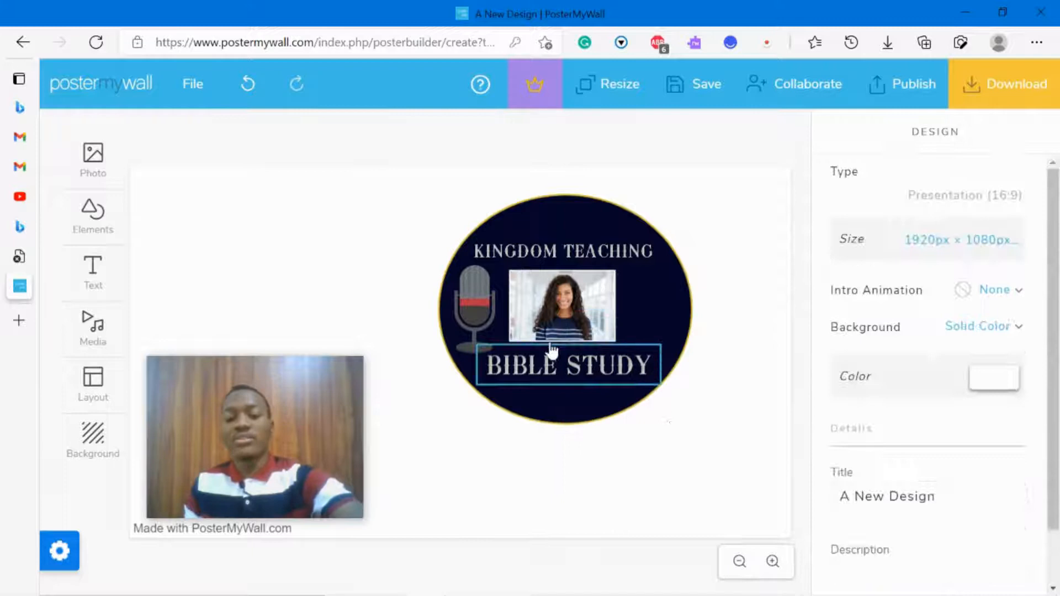
# Duplicate the grey-and-red microphone, place the copy right of the woman's photo and shrink it to fit inside the oval
pyautogui.click(487, 318)
pyautogui.hotkey('ctrl', 'd')
pyautogui.moveTo(487, 318); pyautogui.dragTo(657, 310)
pyautogui.moveTo(685, 367); pyautogui.dragTo(672, 345)
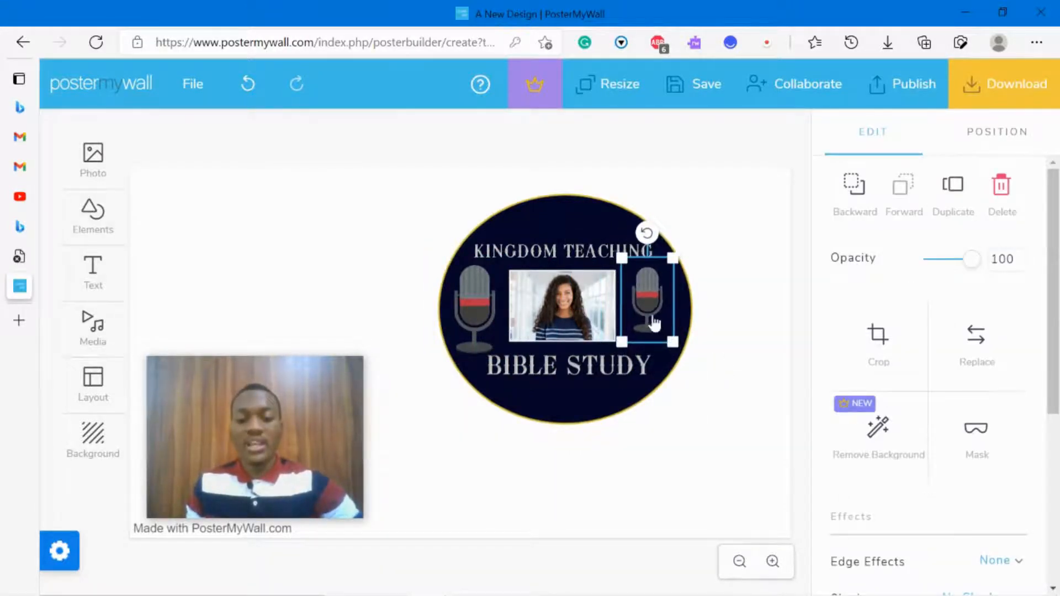
# Shrink the left microphone to about the size of the right one and reposition it beside the photo
pyautogui.click(480, 309)
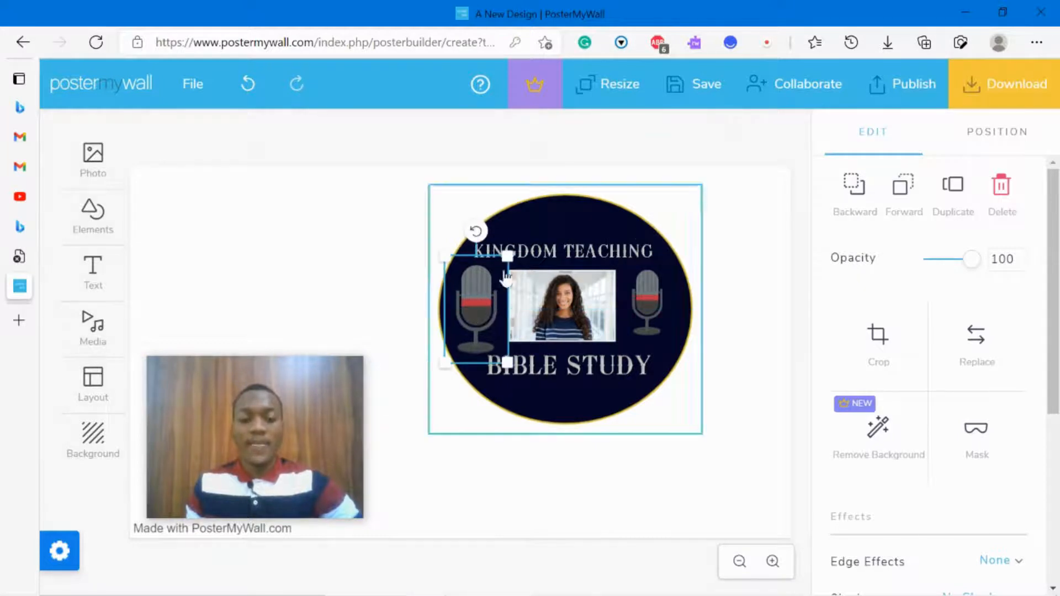
pyautogui.moveTo(506, 256); pyautogui.dragTo(498, 273)
pyautogui.moveTo(482, 311); pyautogui.dragTo(490, 300)
# Nudge the BIBLE STUDY and KINGDOM TEACHING texts slightly to center them in the circle
pyautogui.click(560, 375)
pyautogui.click(571, 260)
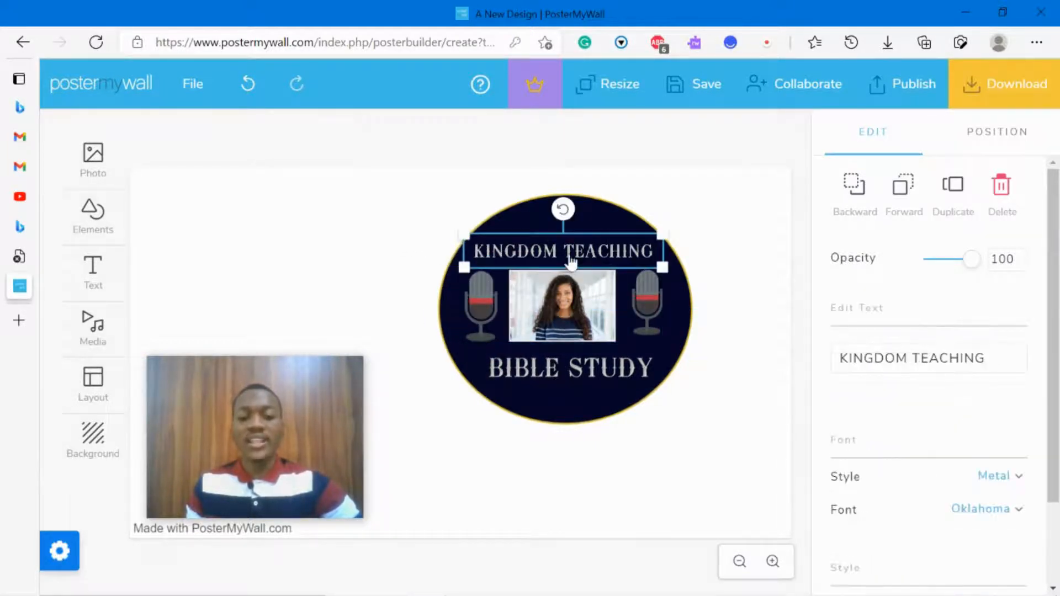
pyautogui.moveTo(570, 260); pyautogui.dragTo(573, 255)
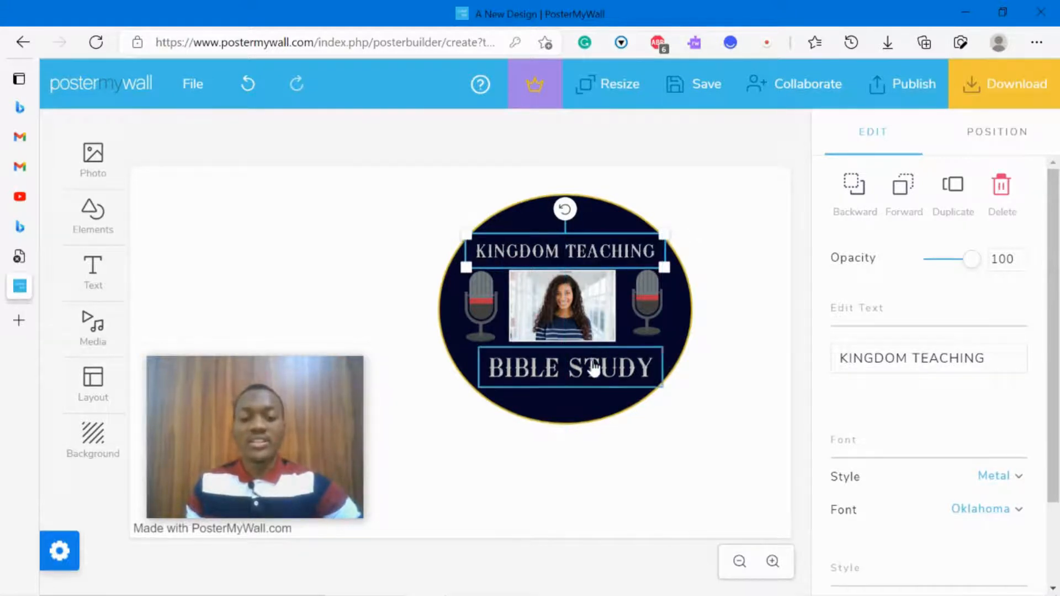
# Replace the BIBLE STUDY text with RELATIONSHIP and adjust its position slightly under the photo
pyautogui.click(593, 369)
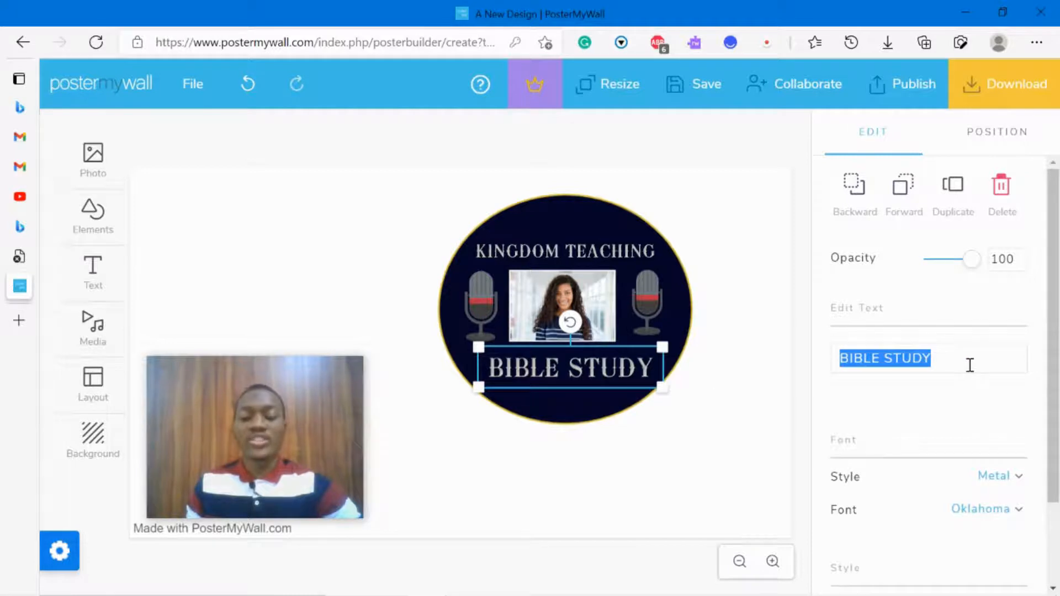
pyautogui.write('RE')
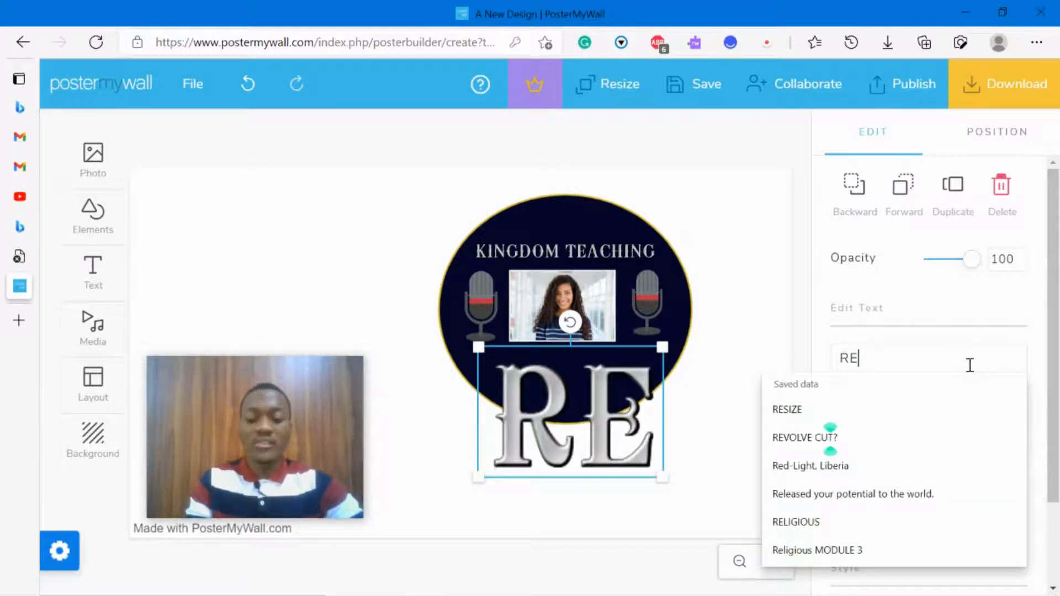
pyautogui.write('LATIP')
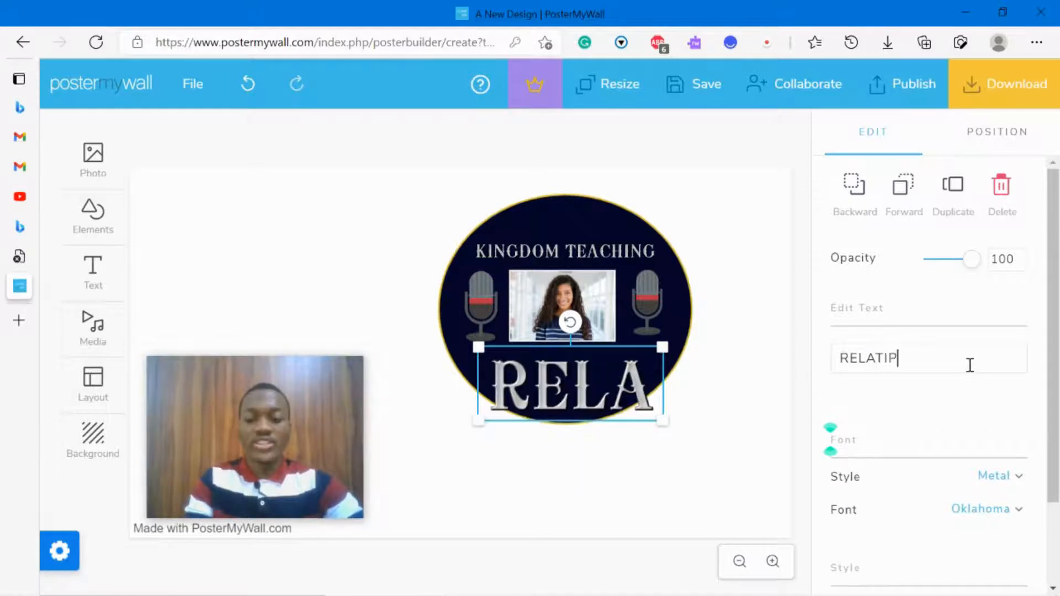
pyautogui.write('O')
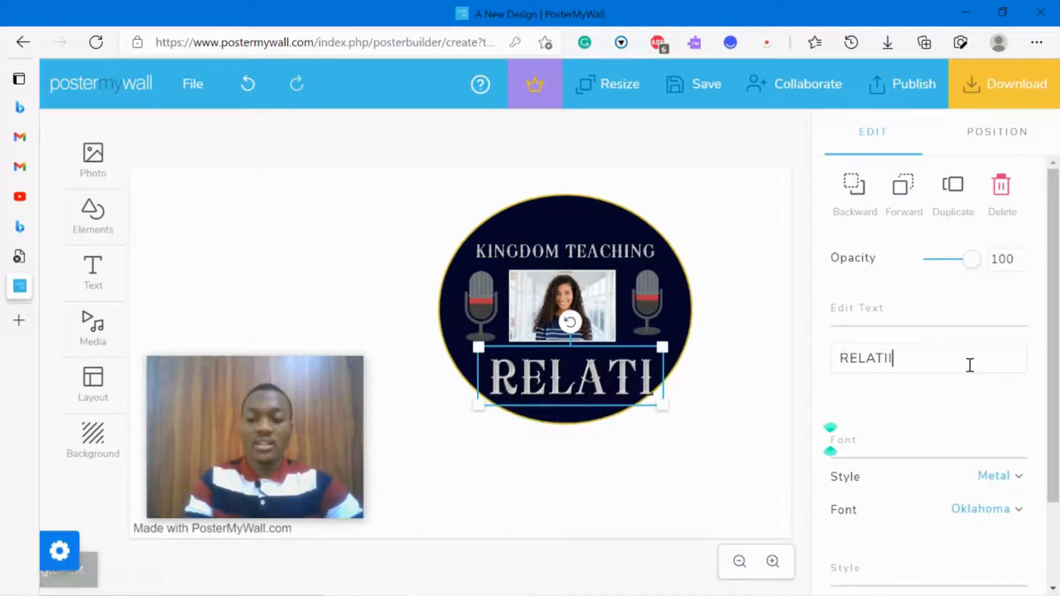
pyautogui.write('NSHIP')
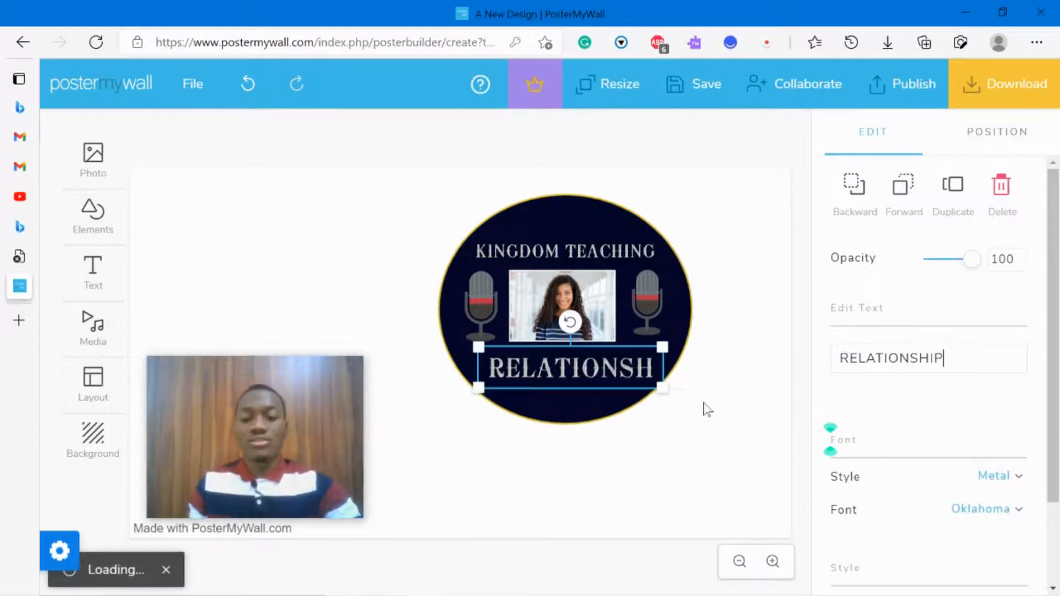
pyautogui.moveTo(618, 382); pyautogui.dragTo(615, 381)
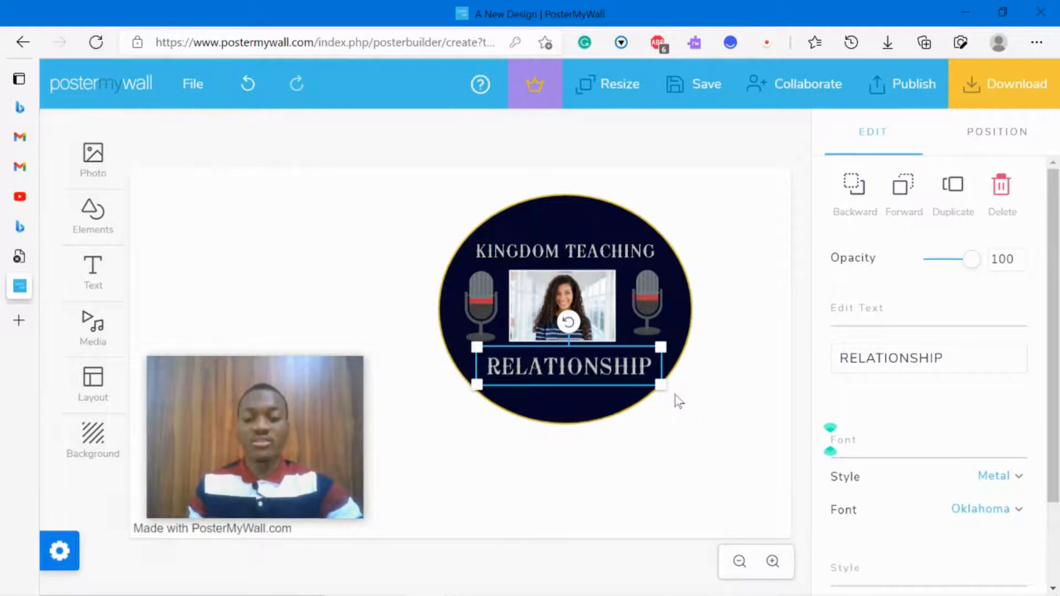
# Nudge the woman's photo slightly right to center it between the two microphones
pyautogui.click(608, 257)
pyautogui.click(594, 302)
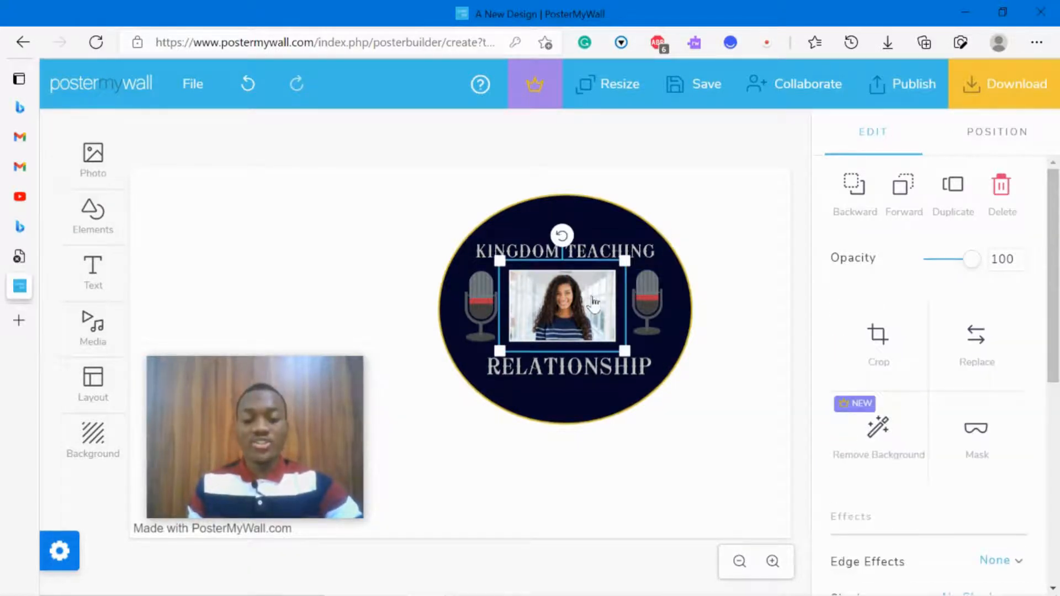
pyautogui.moveTo(593, 303); pyautogui.dragTo(597, 303)
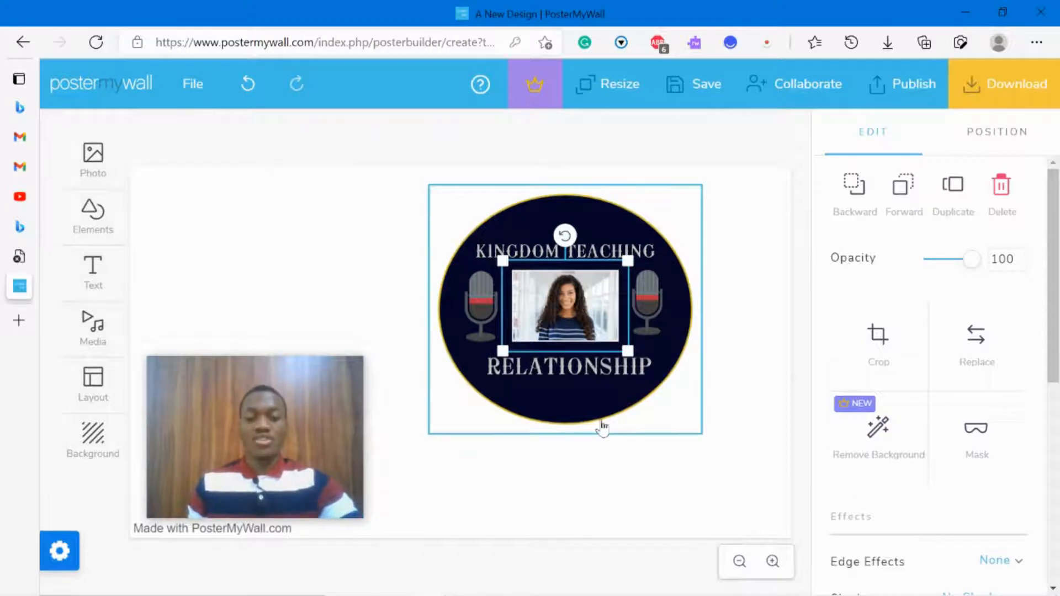
pyautogui.click(603, 426)
pyautogui.click(717, 404)
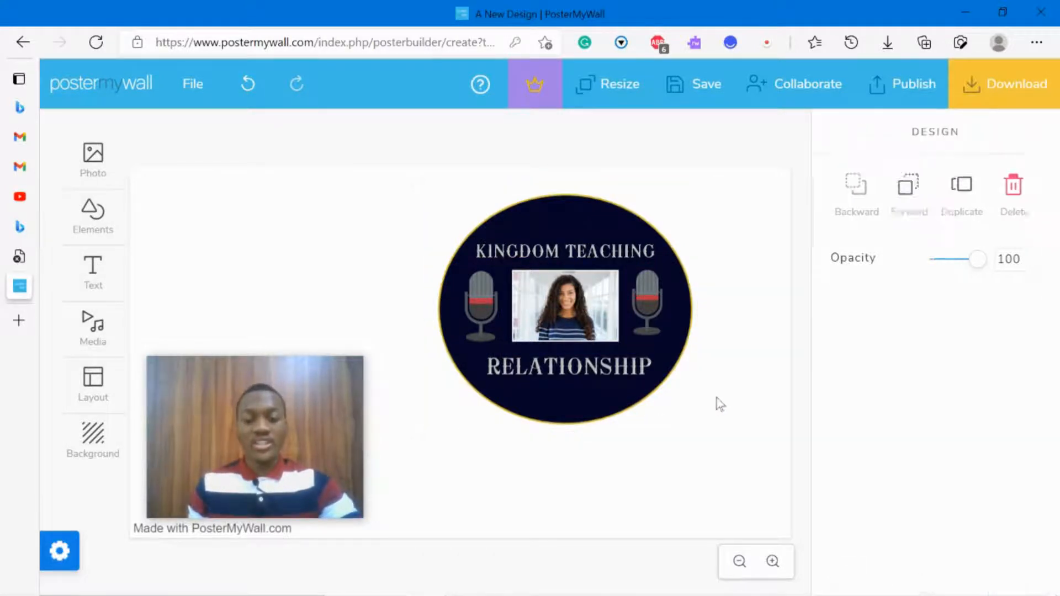
# Change the dark blue circle's outline color to gray
pyautogui.click(681, 375)
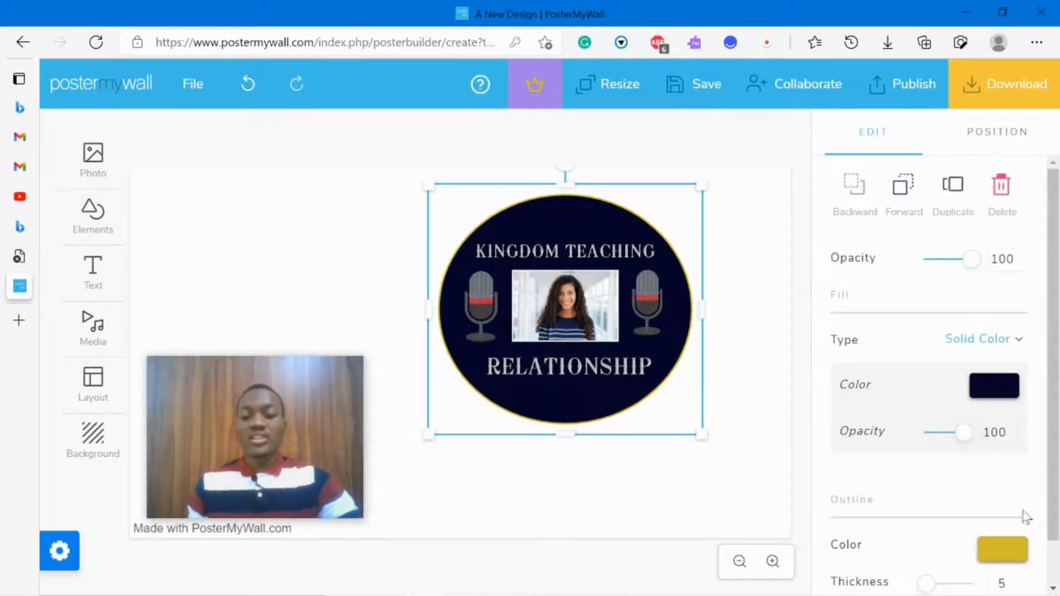
pyautogui.scroll(-1, 970, 509)
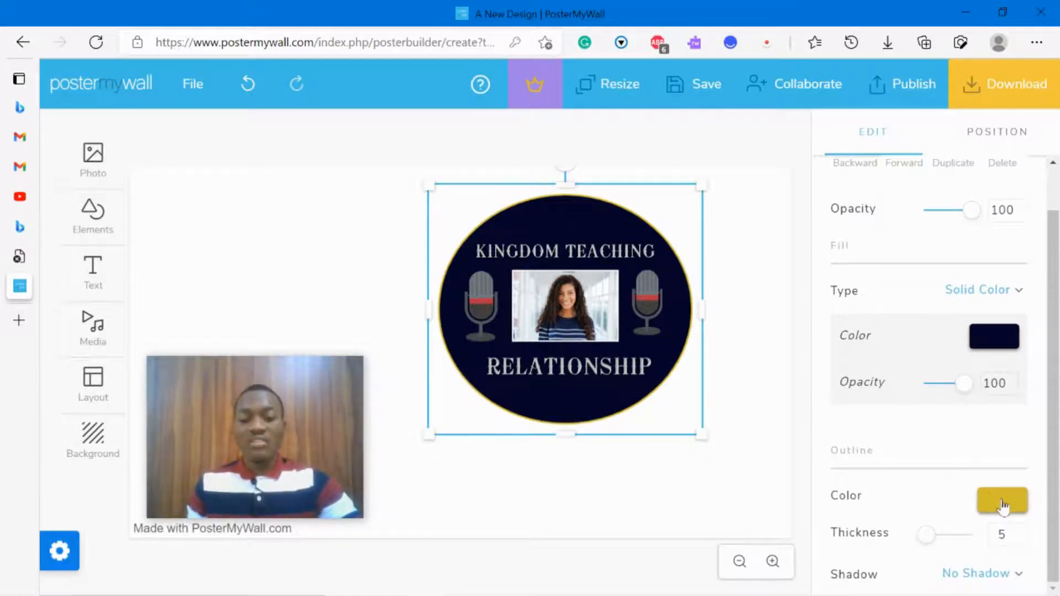
pyautogui.click(1002, 506)
pyautogui.click(879, 423)
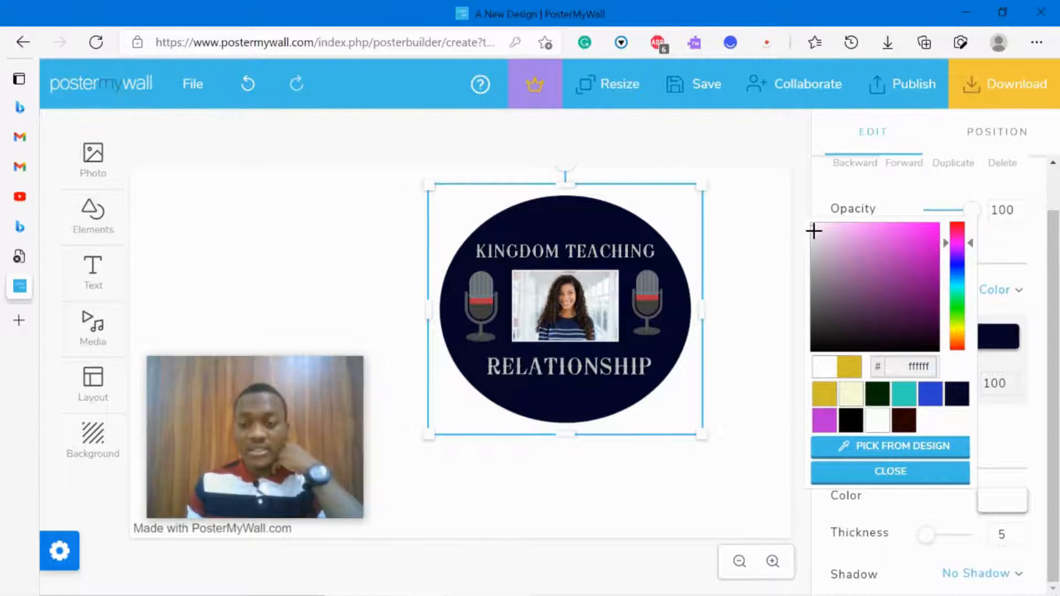
pyautogui.moveTo(813, 229); pyautogui.dragTo(817, 287)
# Set the circle's outline thickness to 12
pyautogui.click(1020, 533)
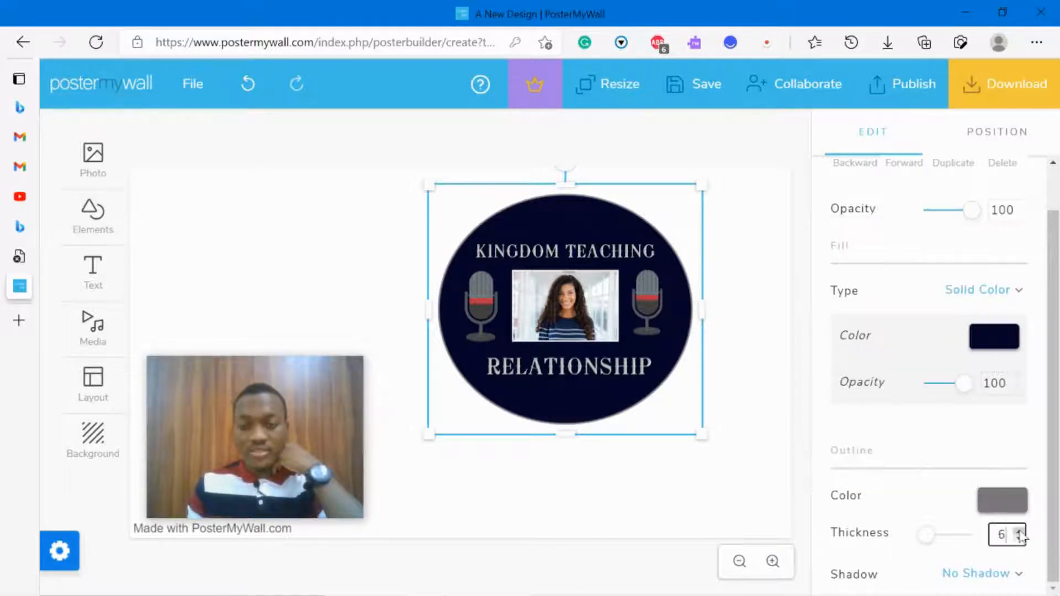
pyautogui.click(1020, 533)
pyautogui.click(1020, 533)
pyautogui.click(1020, 533)
pyautogui.click(1019, 533)
pyautogui.click(1020, 533)
pyautogui.click(1020, 533)
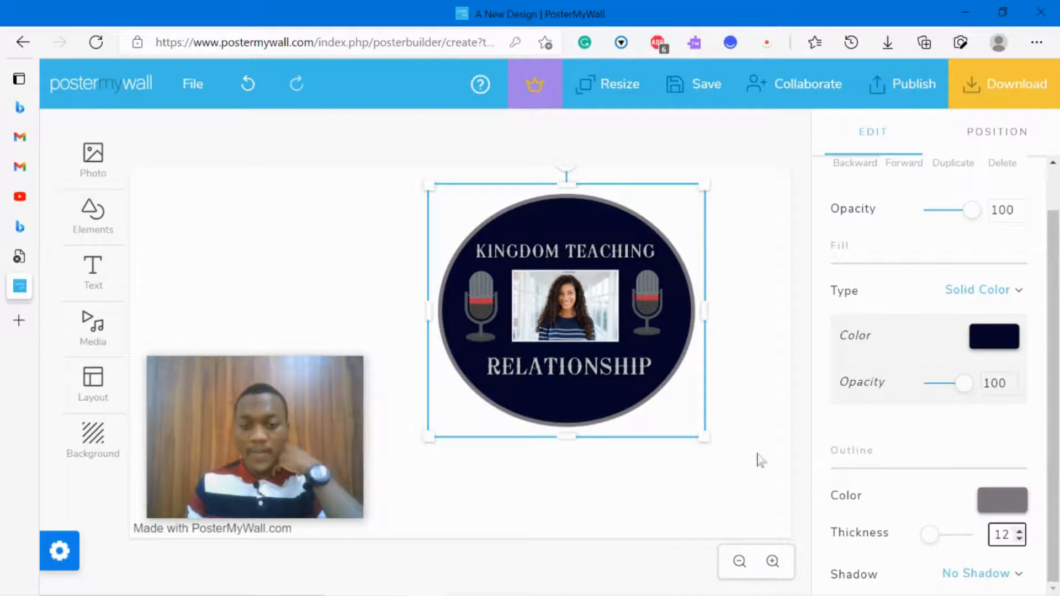
pyautogui.click(678, 498)
# Adjust the circle's outline color to the neutral gray 787878
pyautogui.click(666, 393)
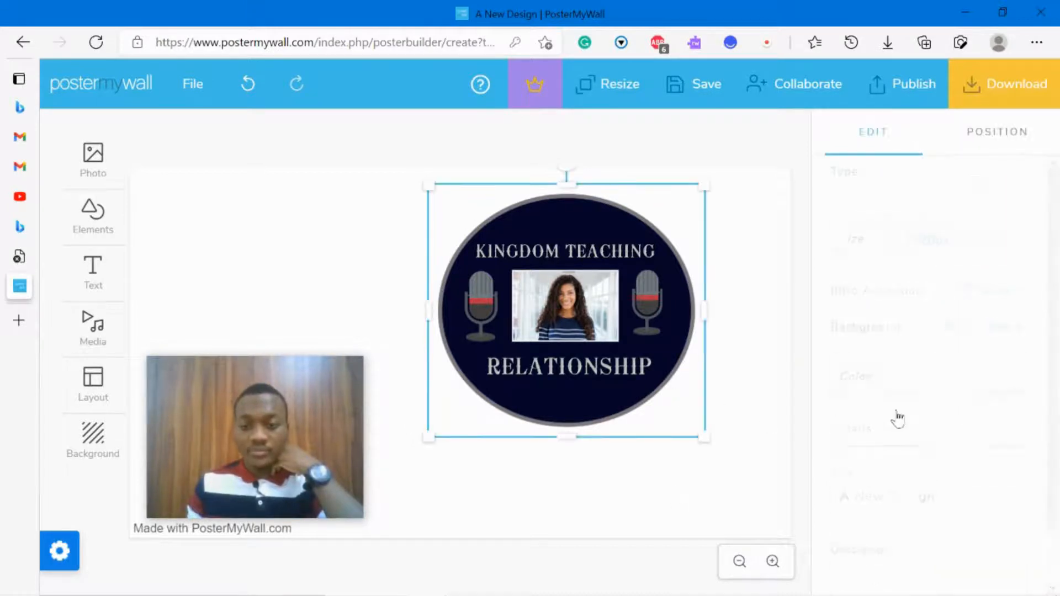
pyautogui.click(1003, 548)
pyautogui.moveTo(816, 336)
pyautogui.mouseDown()
pyautogui.moveTo(813, 303)
pyautogui.moveTo(809, 347)
pyautogui.mouseUp()
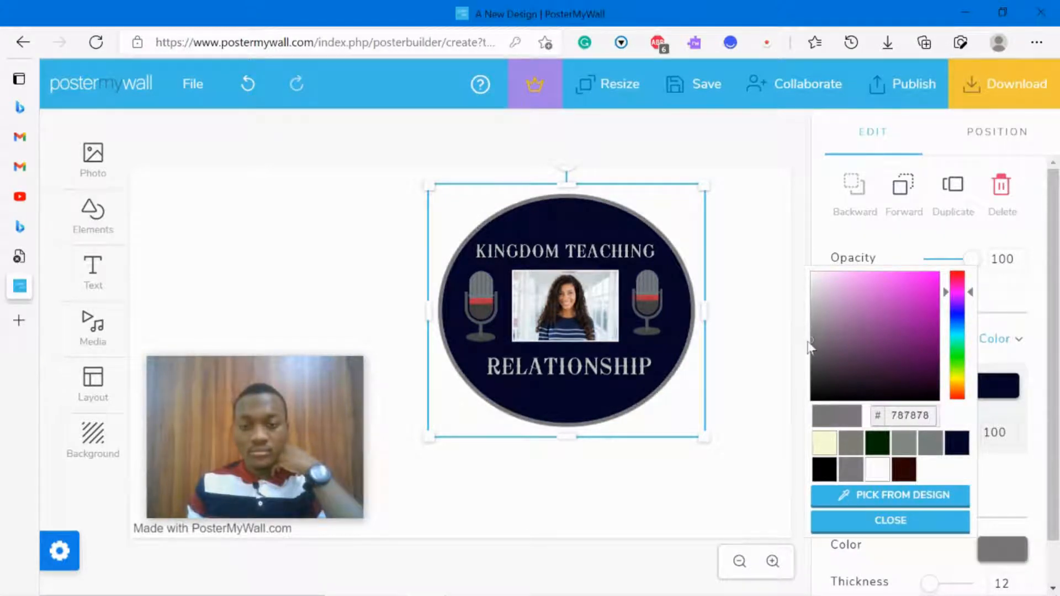
pyautogui.click(739, 356)
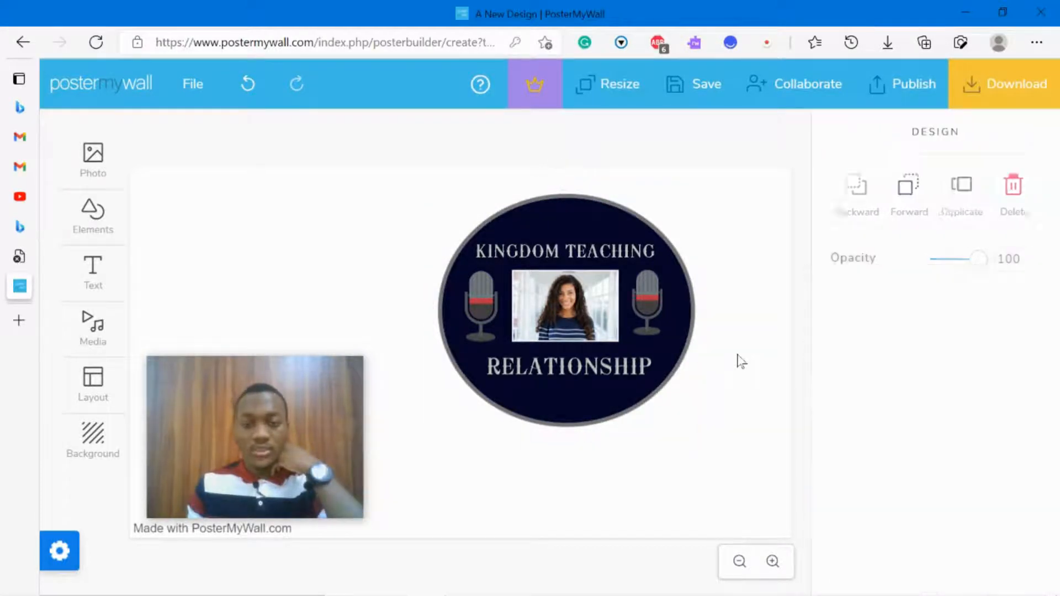
# Nudge the photo slightly down and the RELATIONSHIP text slightly right to center them in the circle
pyautogui.click(587, 317)
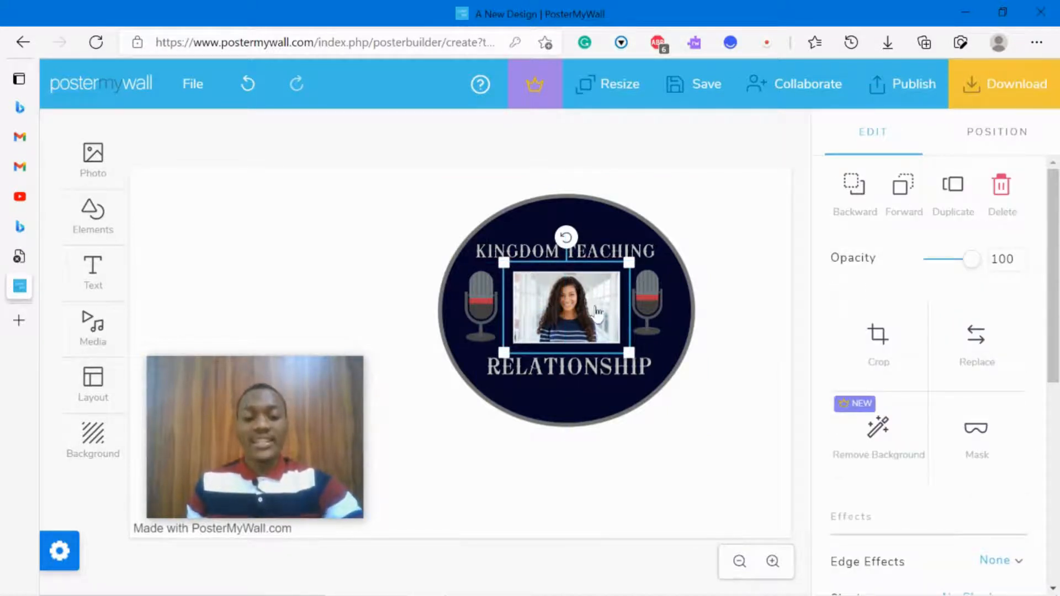
pyautogui.click(591, 372)
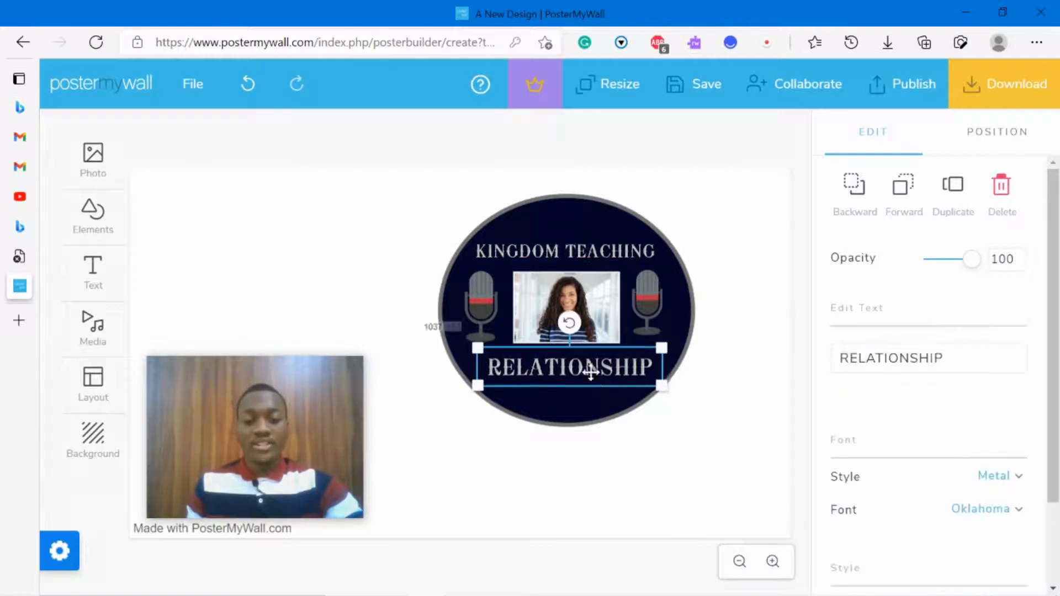
# Try to mask the woman's photo with a shape, browsing the available mask shapes
pyautogui.click(589, 331)
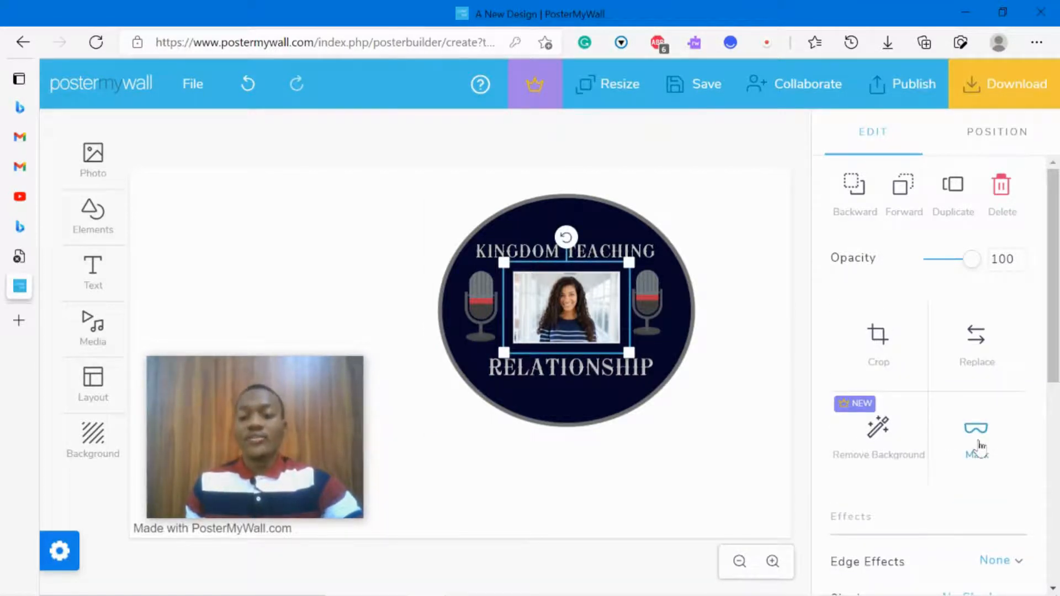
pyautogui.click(982, 447)
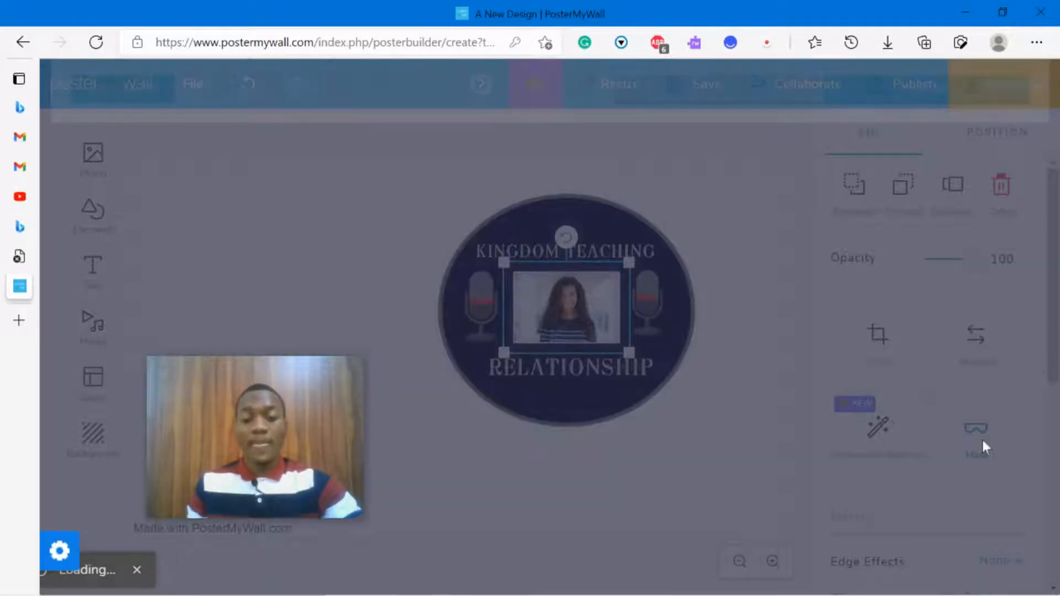
pyautogui.moveTo(274, 414); pyautogui.dragTo(963, 276)
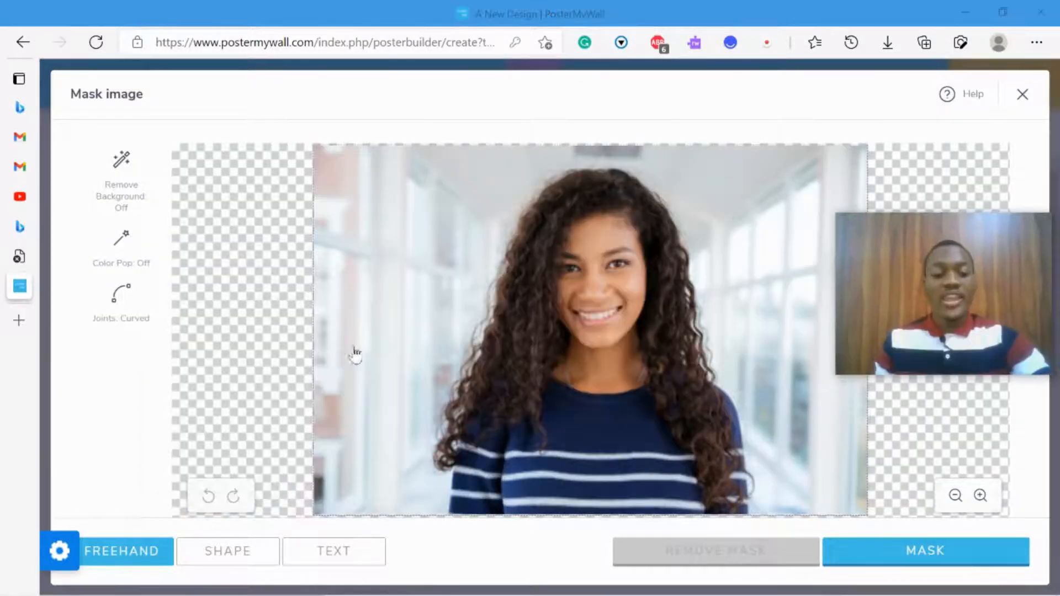
pyautogui.click(243, 552)
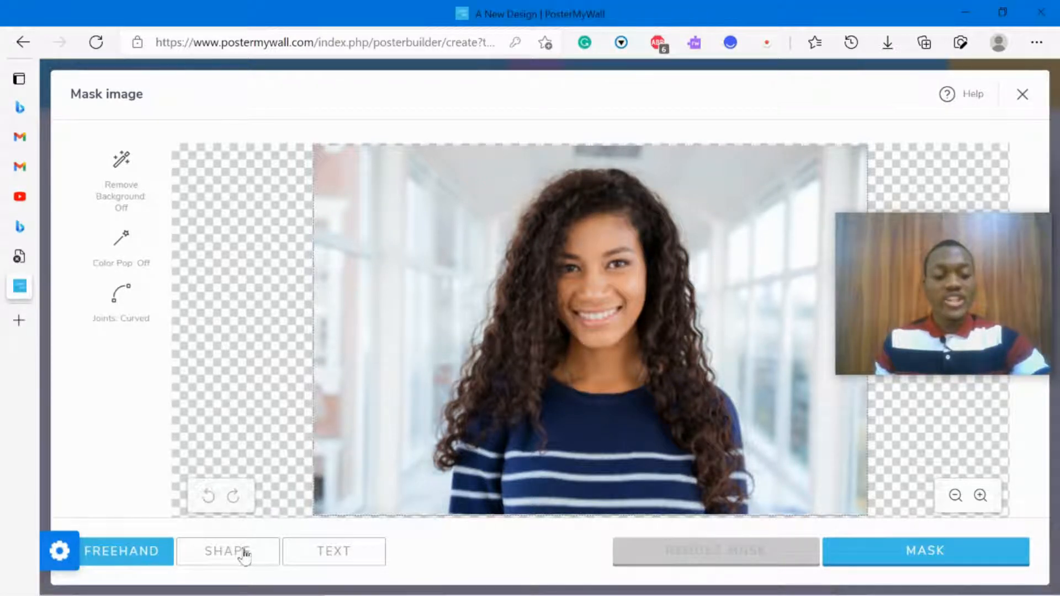
pyautogui.click(244, 552)
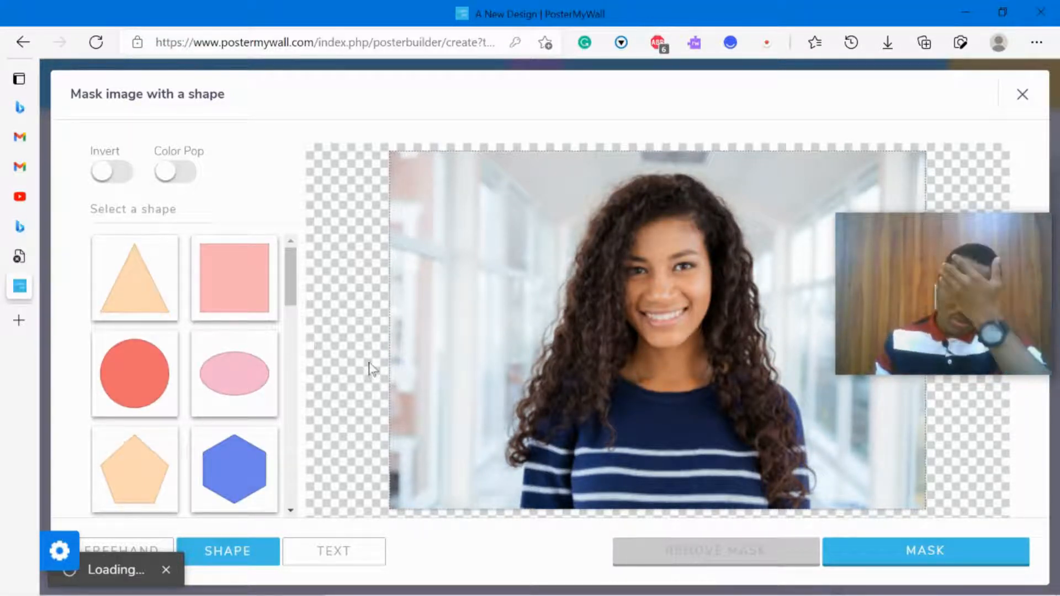
pyautogui.scroll(-5, 188, 376)
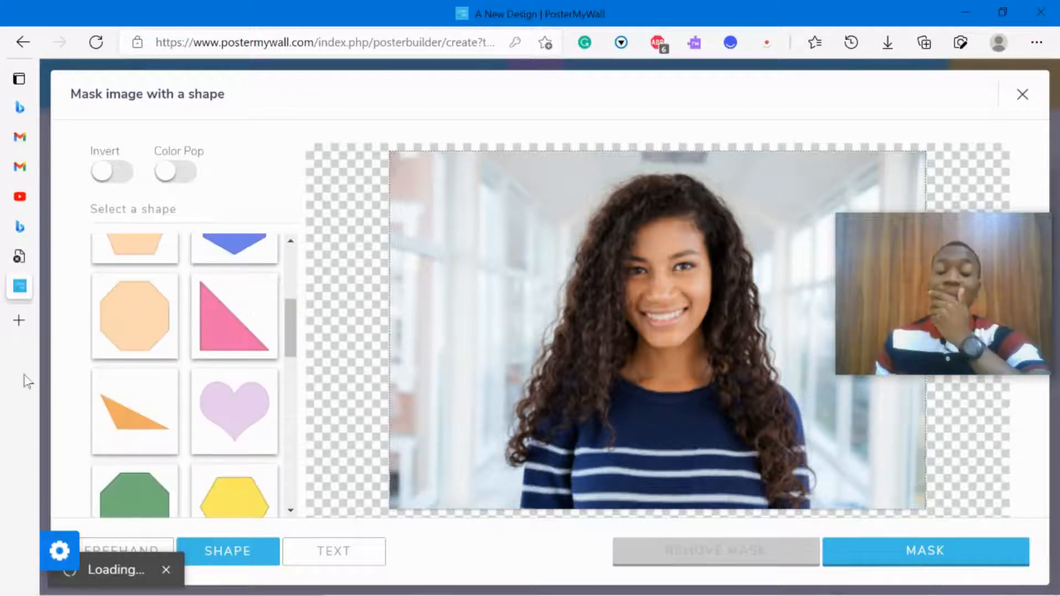
pyautogui.moveTo(288, 328); pyautogui.dragTo(287, 273)
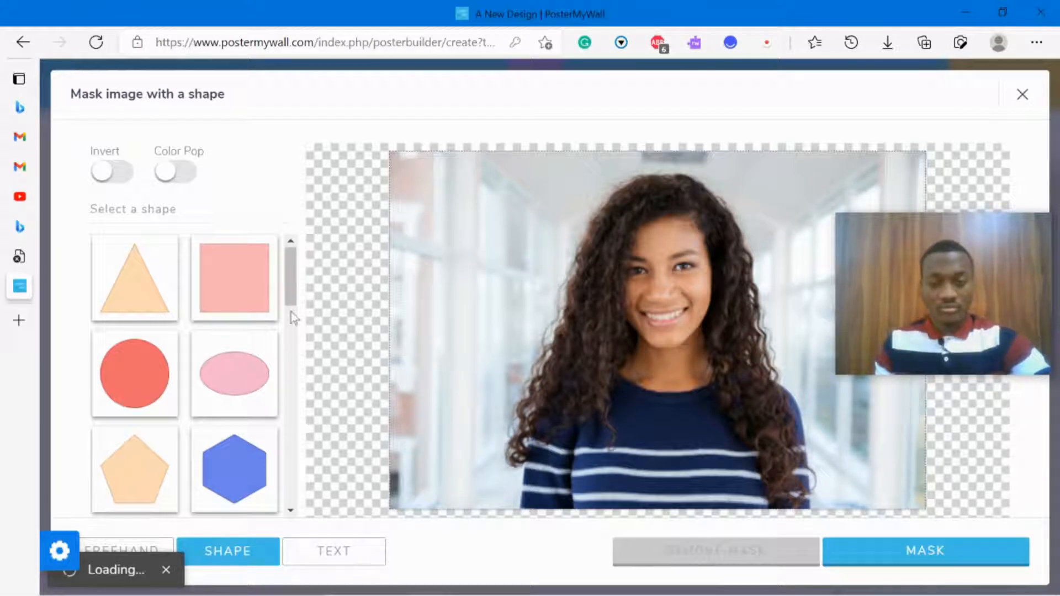
pyautogui.scroll(-1, 144, 367)
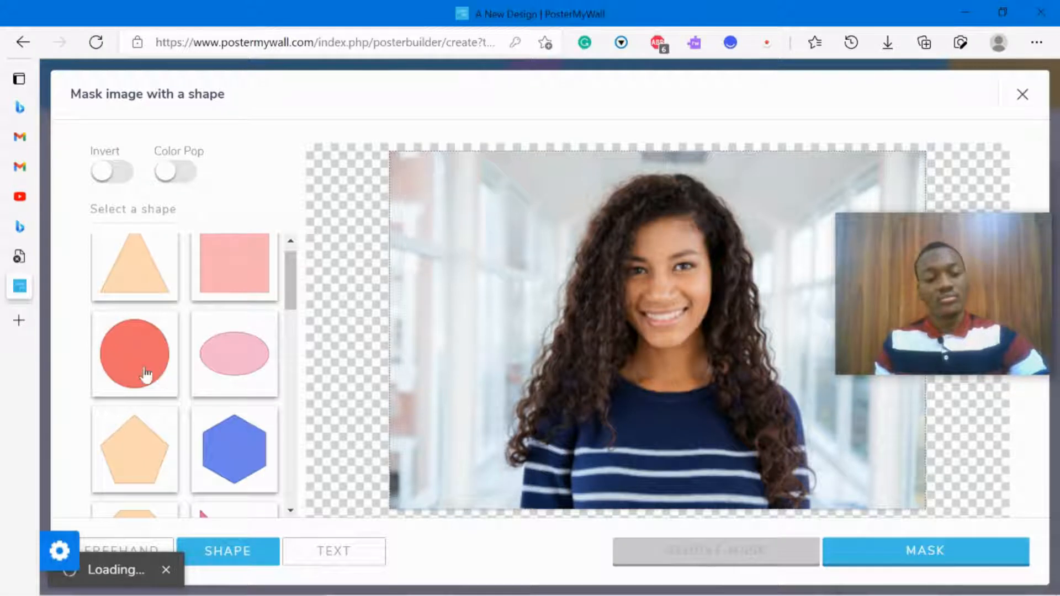
pyautogui.scroll(1, 143, 373)
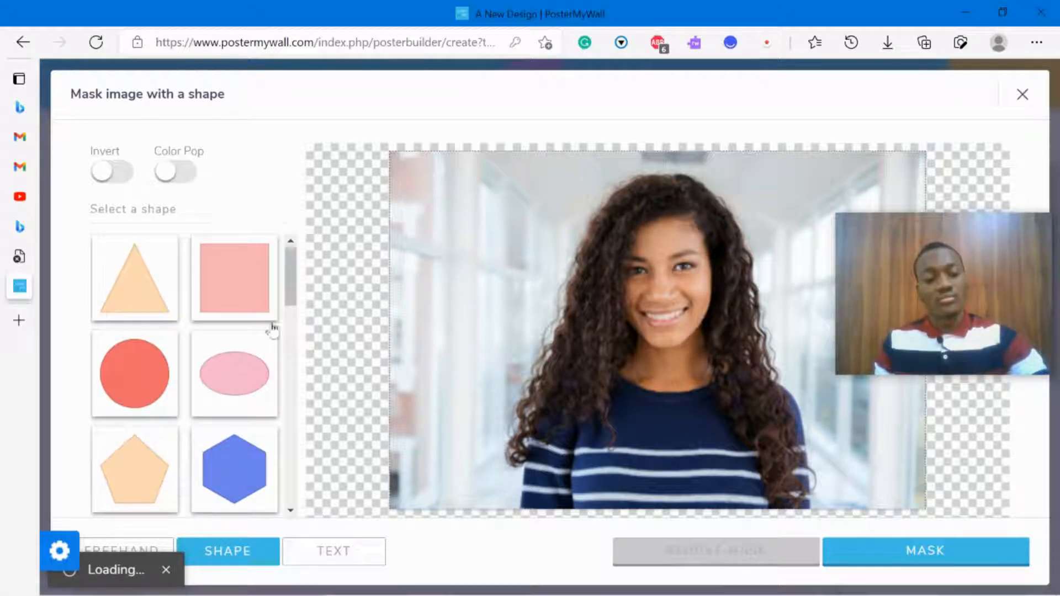
pyautogui.scroll(-2, 284, 332)
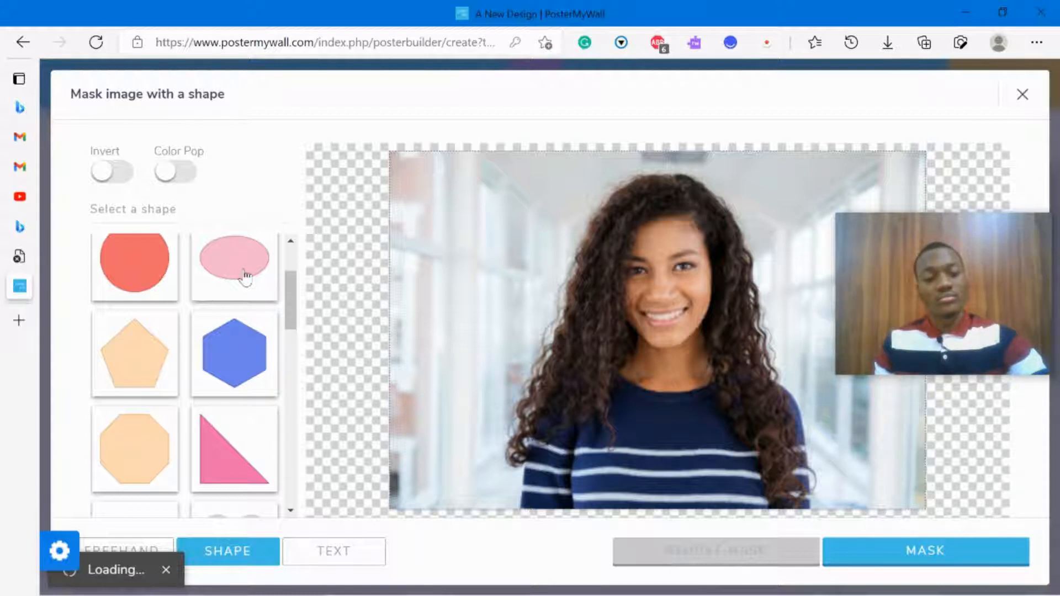
pyautogui.scroll(2, 291, 299)
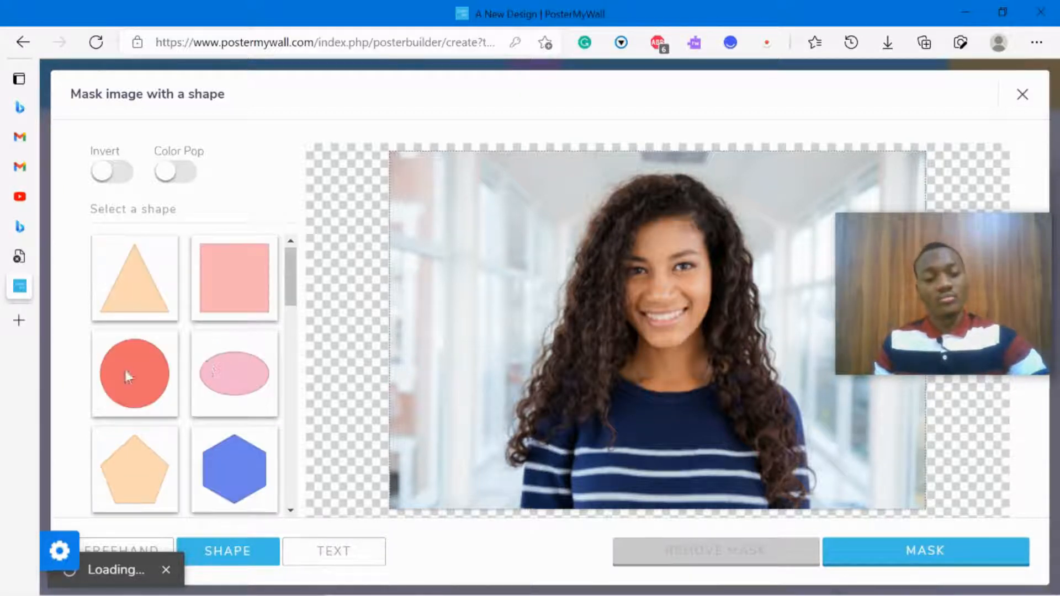
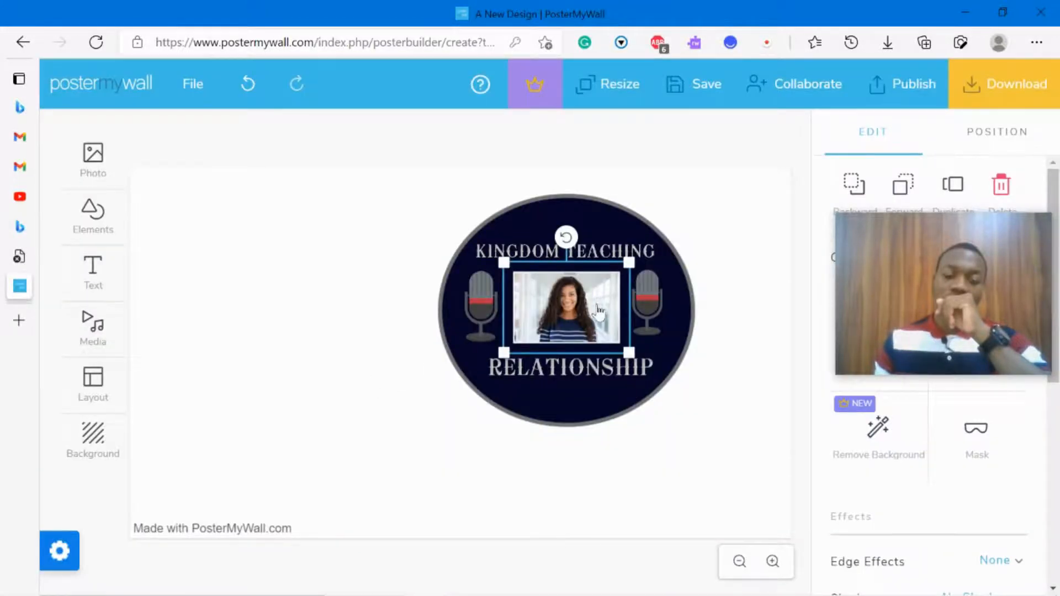
# Nudge the photo slightly up so it sits centered between the KINGDOM TEACHING and RELATIONSHIP texts
pyautogui.moveTo(600, 322); pyautogui.dragTo(599, 317)
pyautogui.moveTo(881, 292); pyautogui.dragTo(235, 283)
pyautogui.moveTo(574, 298); pyautogui.dragTo(569, 303)
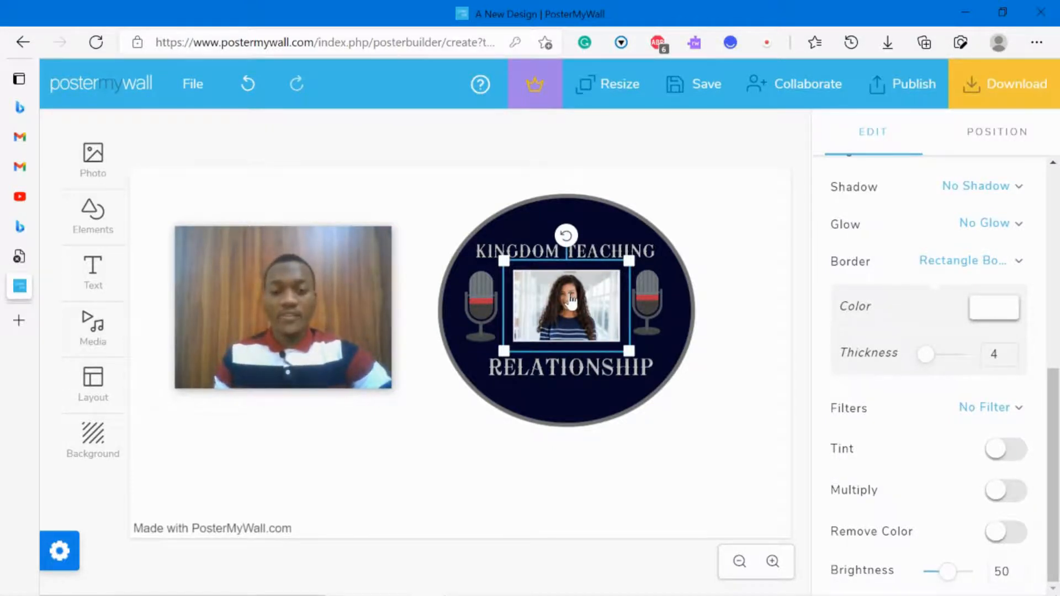
# Nudge the woman's photo slightly to the left to align it with the circle's center
pyautogui.moveTo(570, 300); pyautogui.dragTo(566, 293)
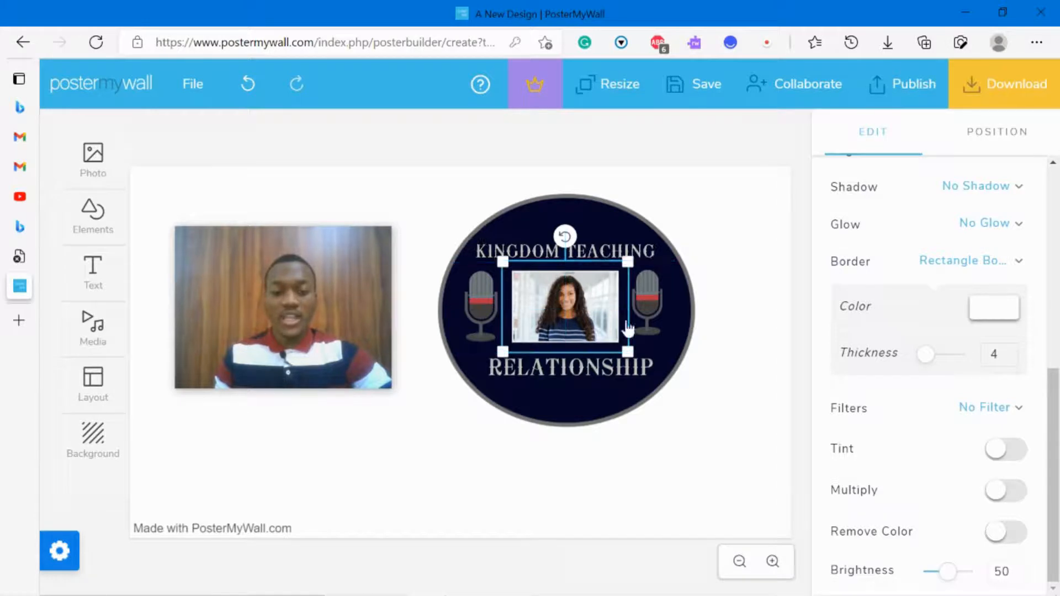
pyautogui.click(617, 476)
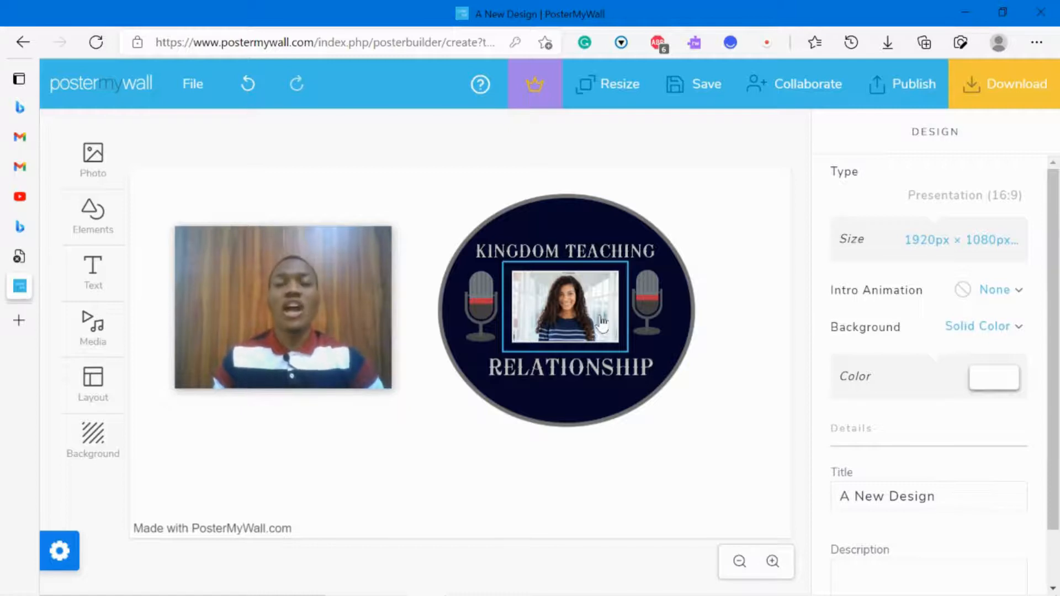
# Replace the KINGDOM TEACHING text with GOSPEL MUSIC, then resize and center it just above the photo
pyautogui.click(604, 259)
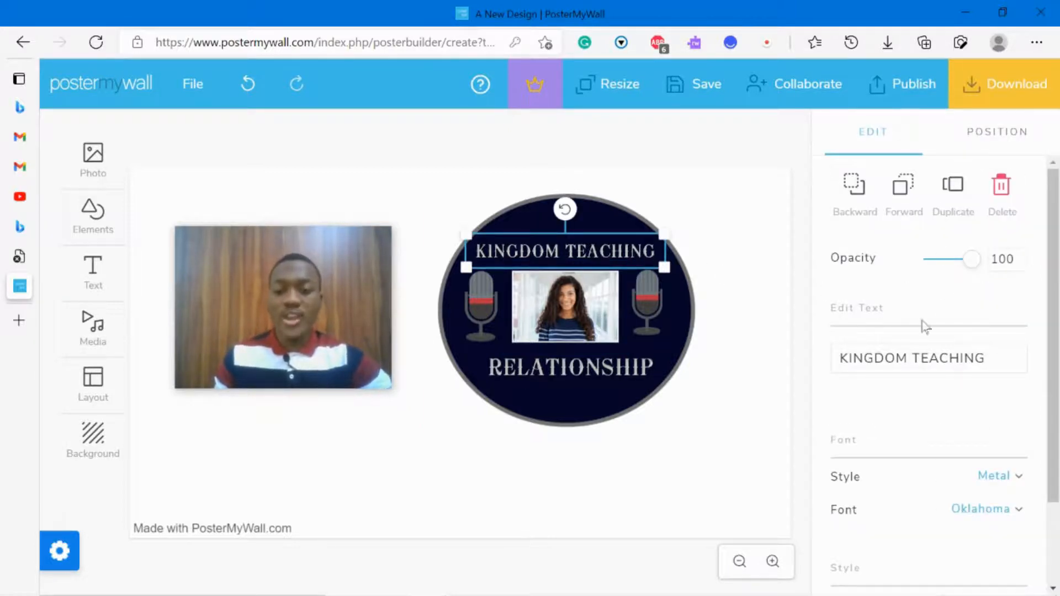
pyautogui.tripleClick(1012, 362)
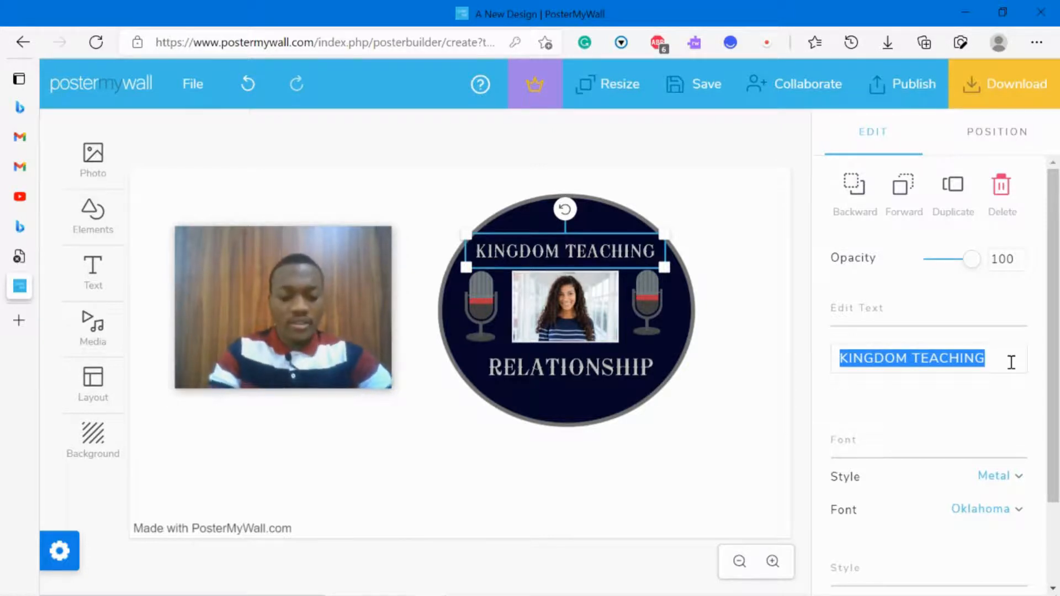
pyautogui.write('GF')
pyautogui.press('BackSpace')
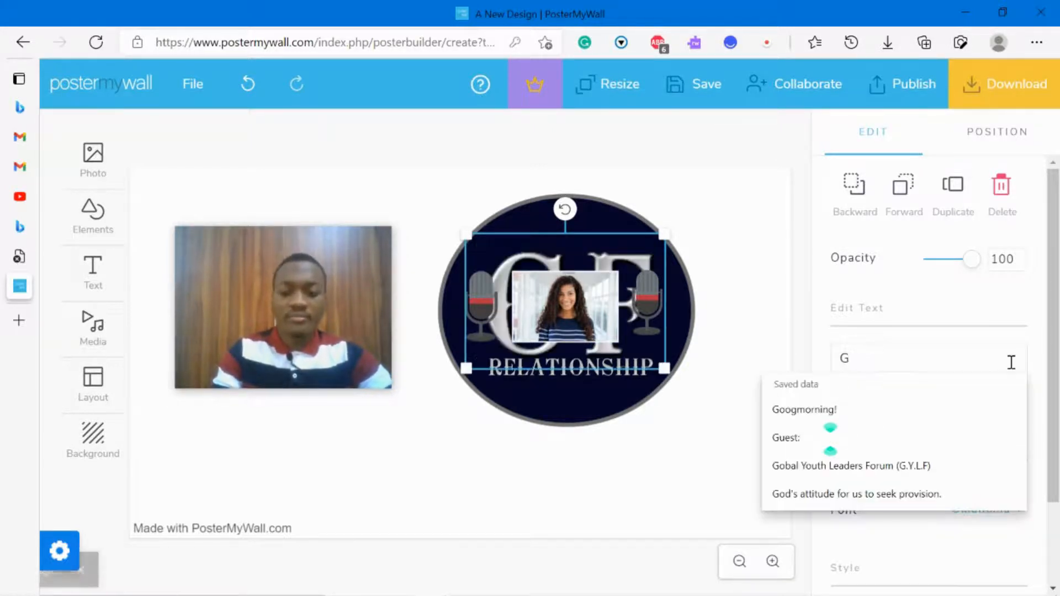
pyautogui.write('OS')
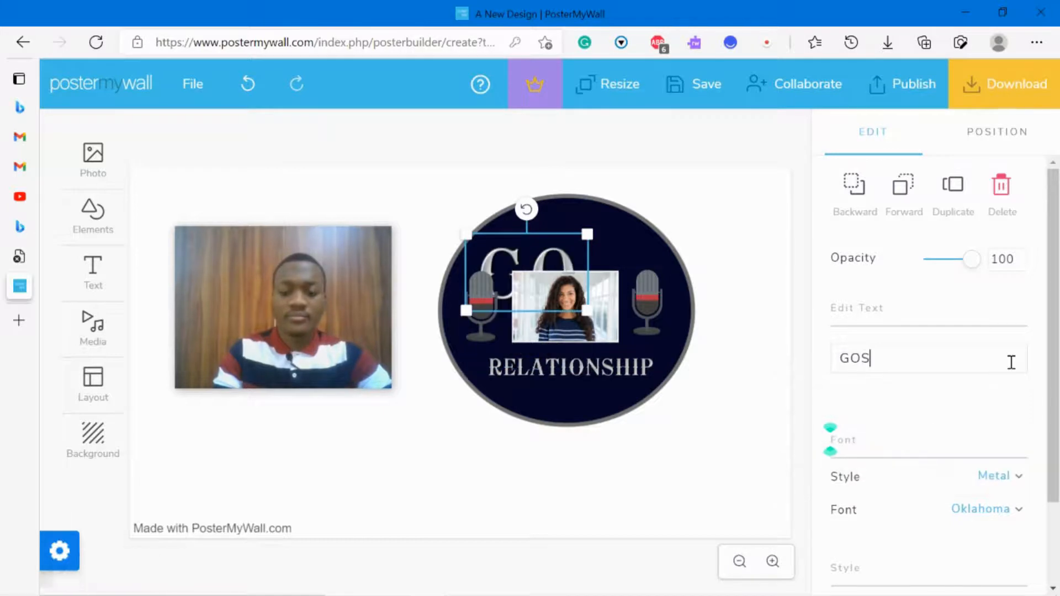
pyautogui.write('PELO')
pyautogui.press('BackSpace')
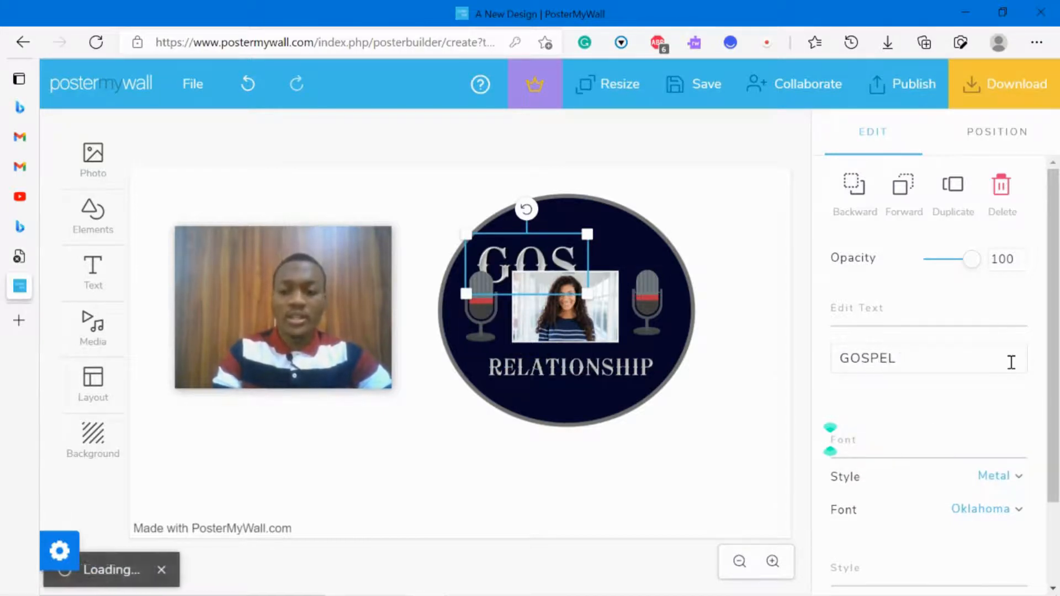
pyautogui.write('MUSIC')
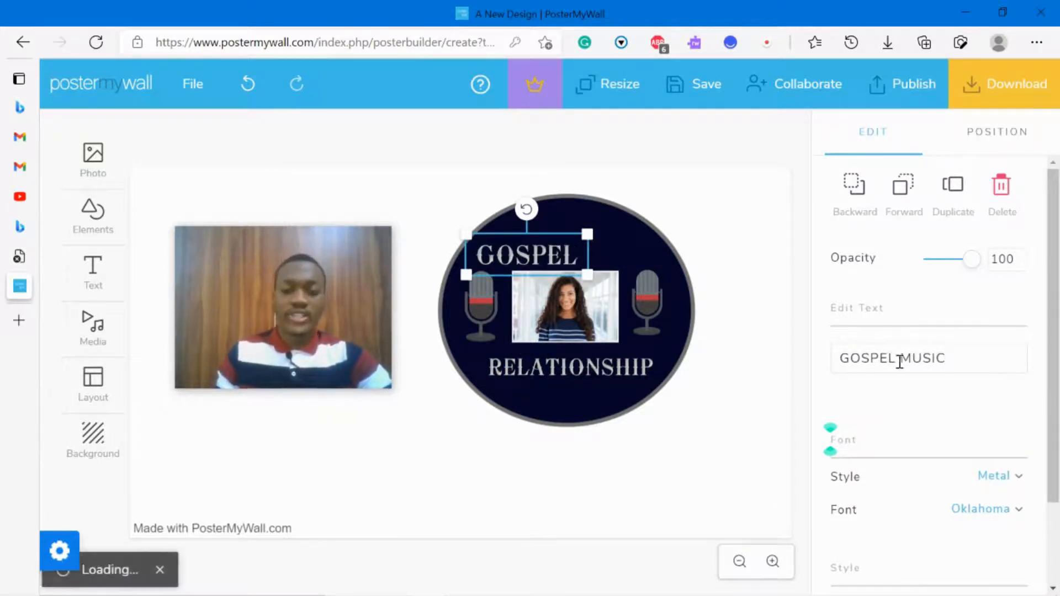
pyautogui.moveTo(587, 271); pyautogui.dragTo(658, 268)
pyautogui.moveTo(607, 246); pyautogui.dragTo(613, 249)
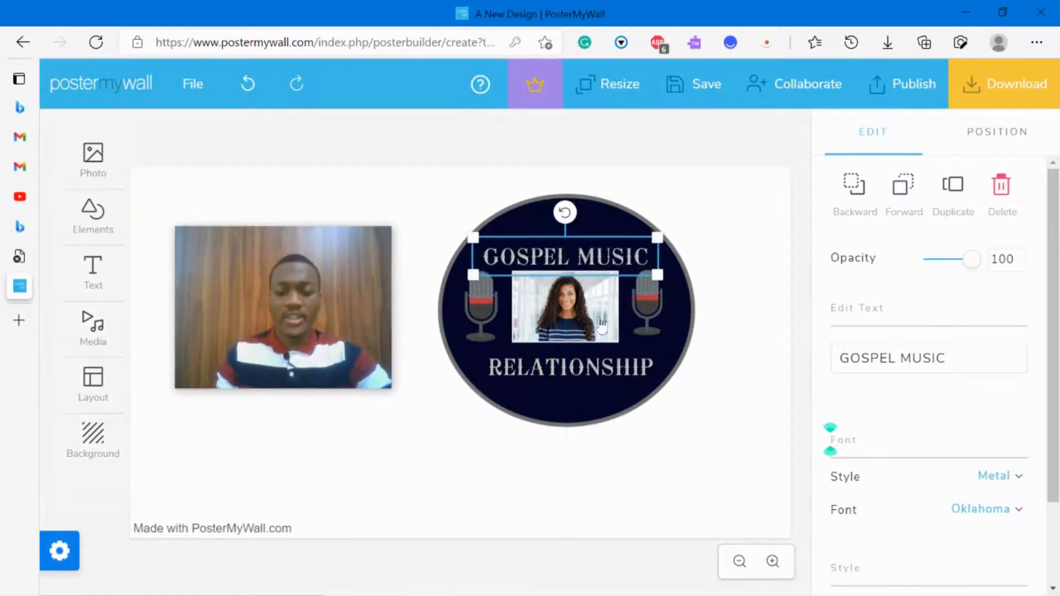
# Delete the RELATIONSHIP text below the photo
pyautogui.click(597, 381)
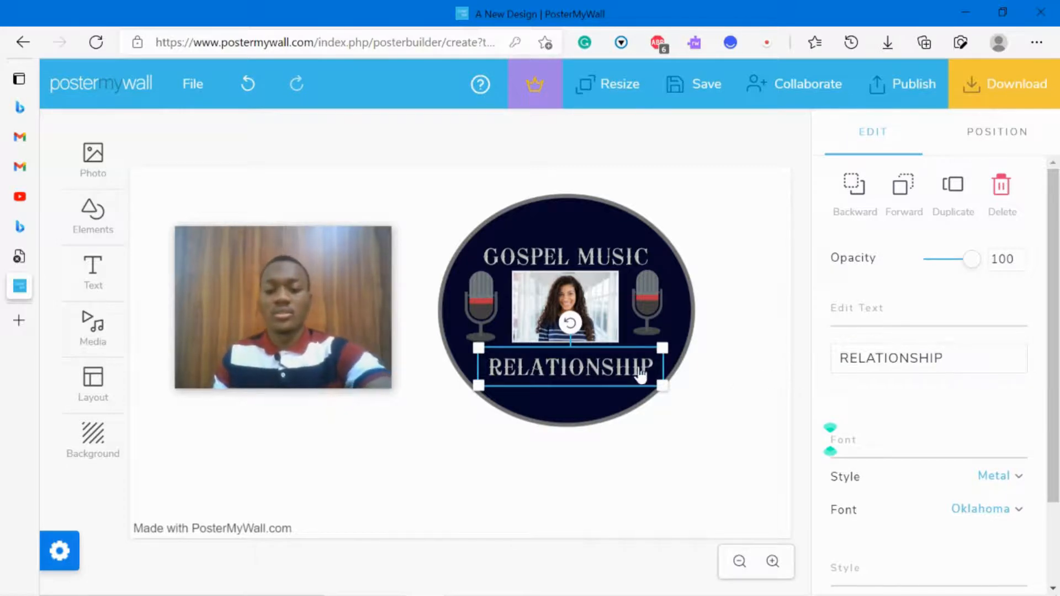
pyautogui.press('Delete')
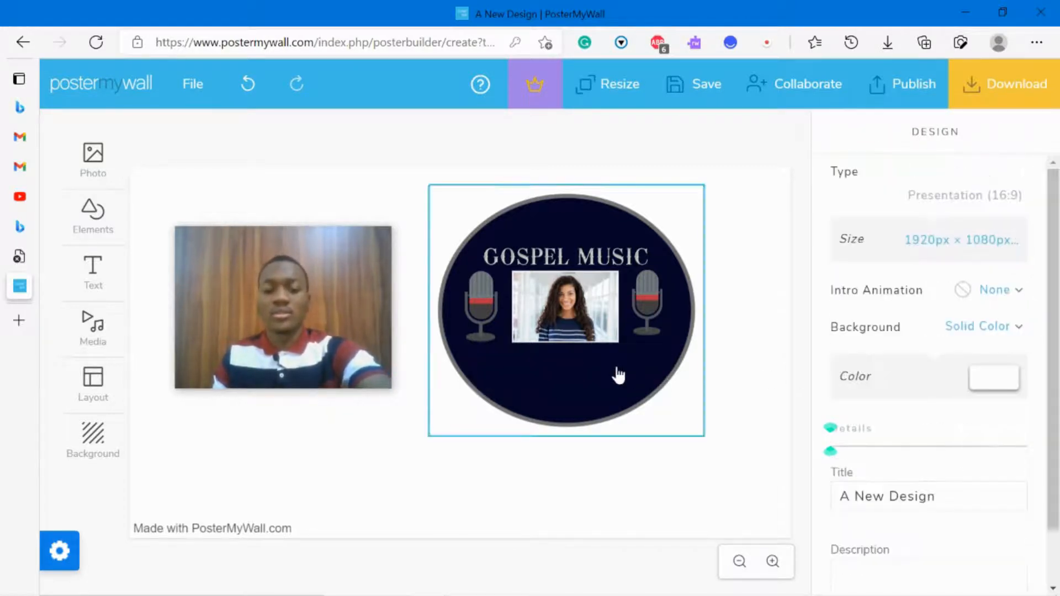
# Nudge the photo slightly down and the microphone on its right side slightly outward
pyautogui.moveTo(586, 331); pyautogui.dragTo(586, 339)
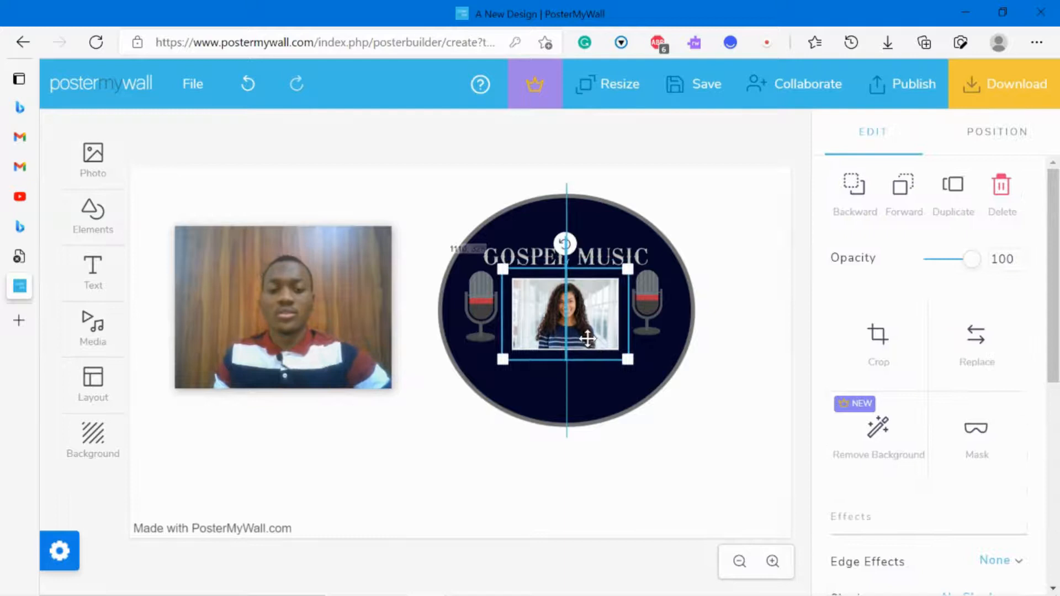
pyautogui.click(483, 331)
pyautogui.click(582, 333)
pyautogui.moveTo(653, 324); pyautogui.dragTo(655, 326)
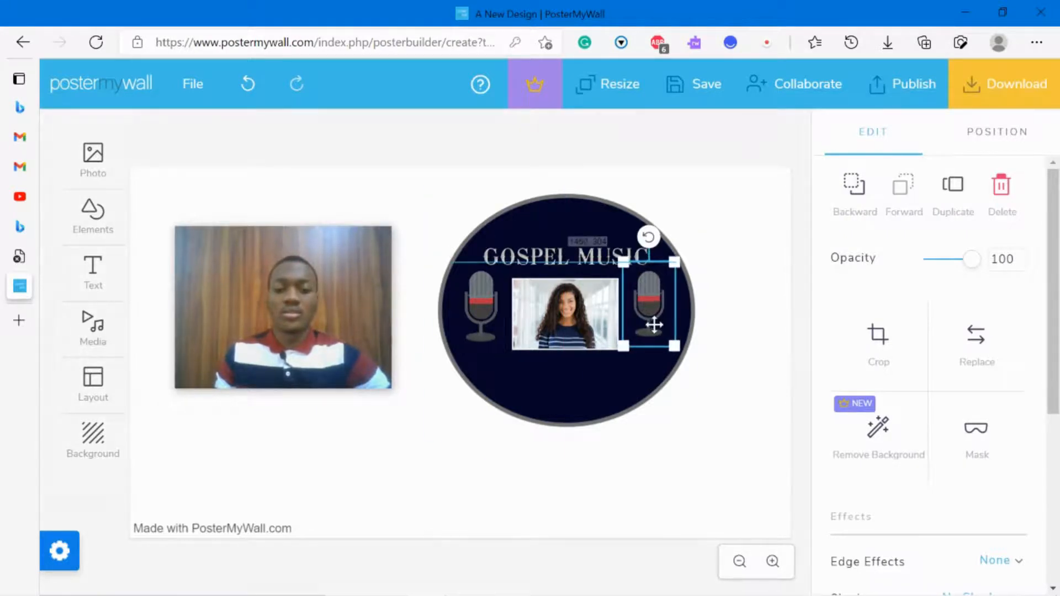
# Delete the woman's photo and both microphones, leaving only the GOSPEL MUSIC text in the circle
pyautogui.click(607, 335)
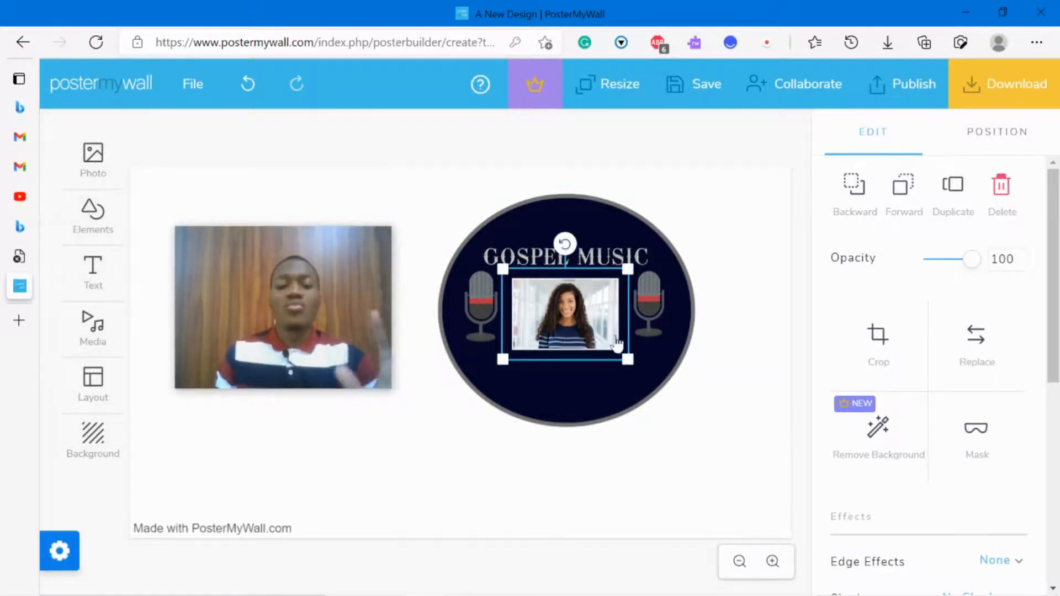
pyautogui.press('Delete')
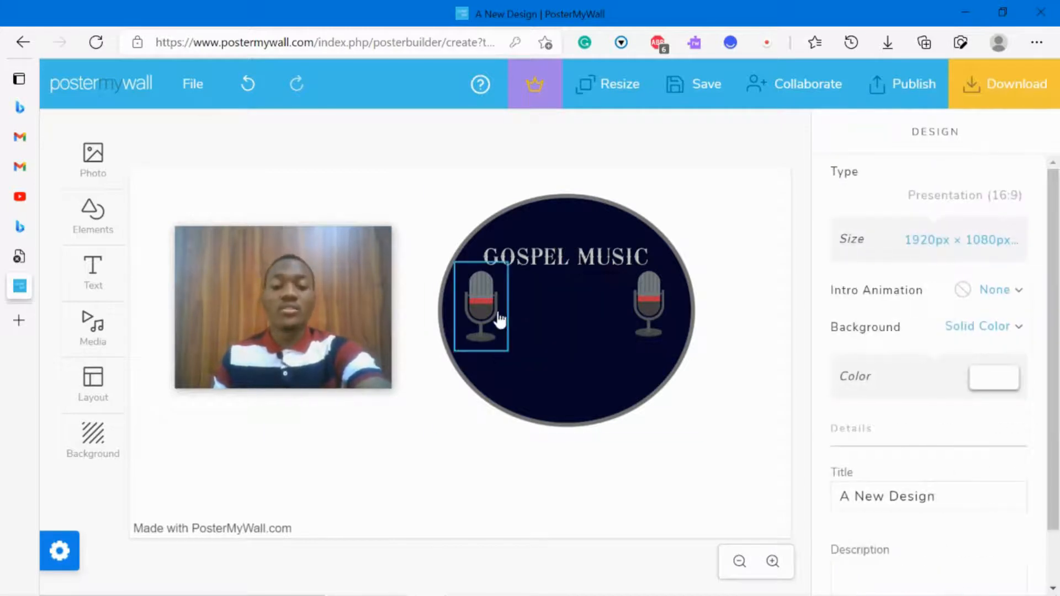
pyautogui.click(490, 318)
pyautogui.press('Delete')
pyautogui.click(662, 320)
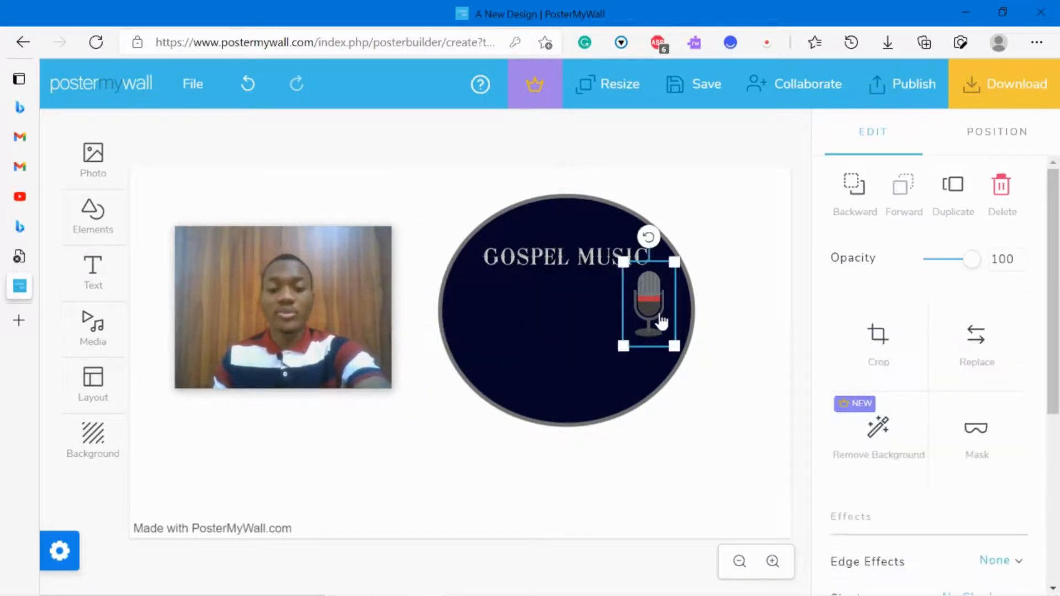
pyautogui.press('Delete')
# Open the clipart library and look through the MIC results for a graphic that suits the GOSPEL MUSIC emblem
pyautogui.click(94, 221)
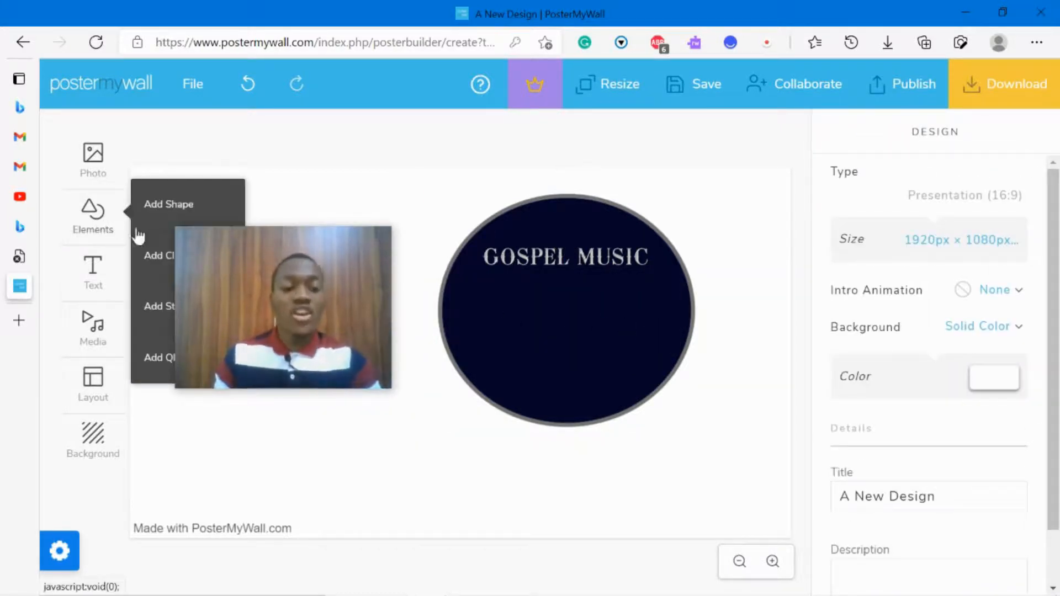
pyautogui.click(170, 255)
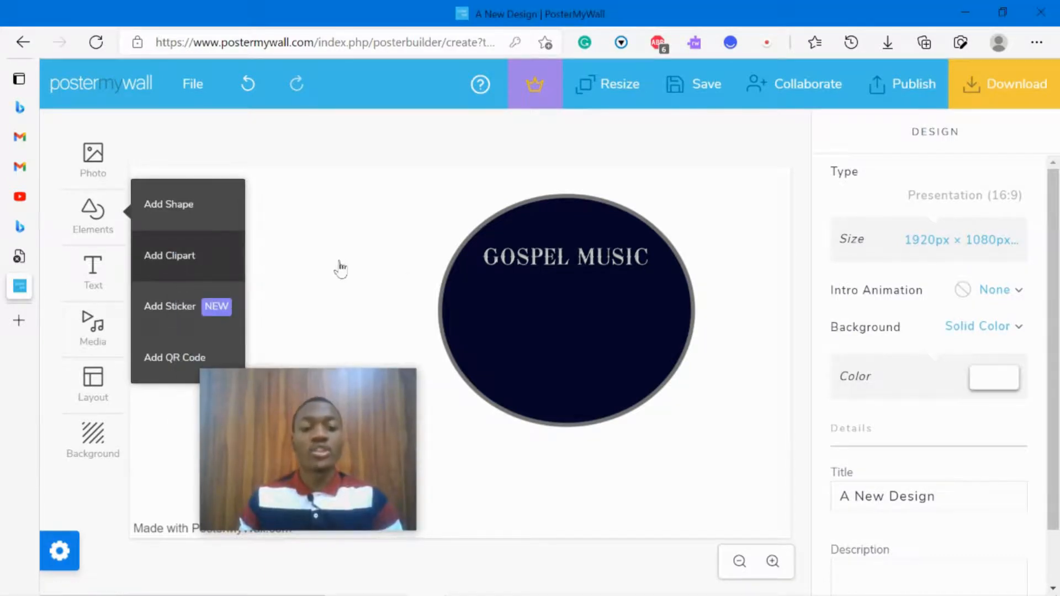
pyautogui.scroll(-5, 508, 304)
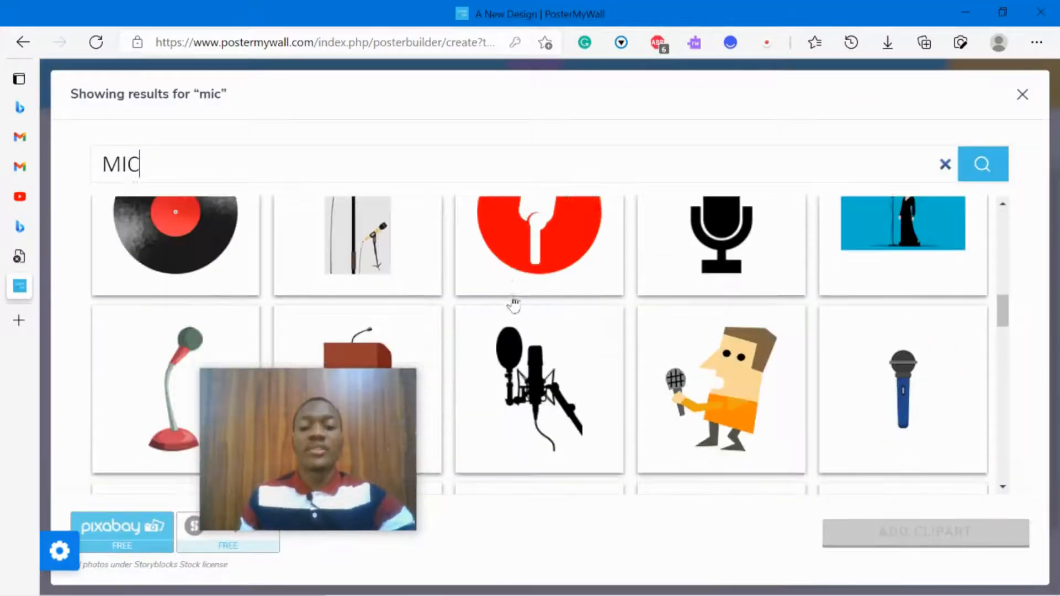
pyautogui.scroll(3, 515, 301)
pyautogui.scroll(-6, 514, 301)
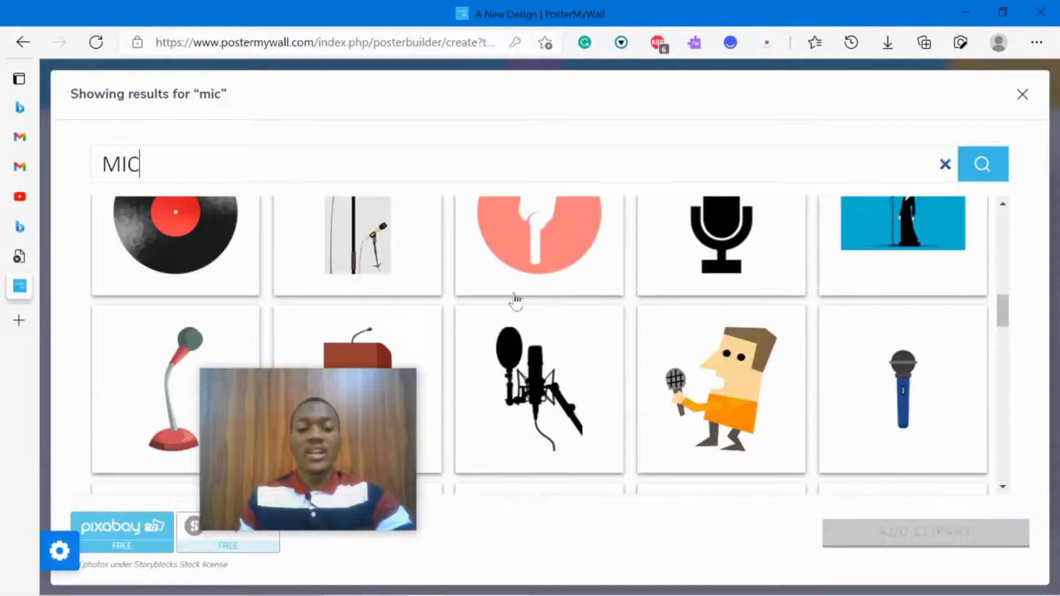
pyautogui.scroll(-8, 515, 301)
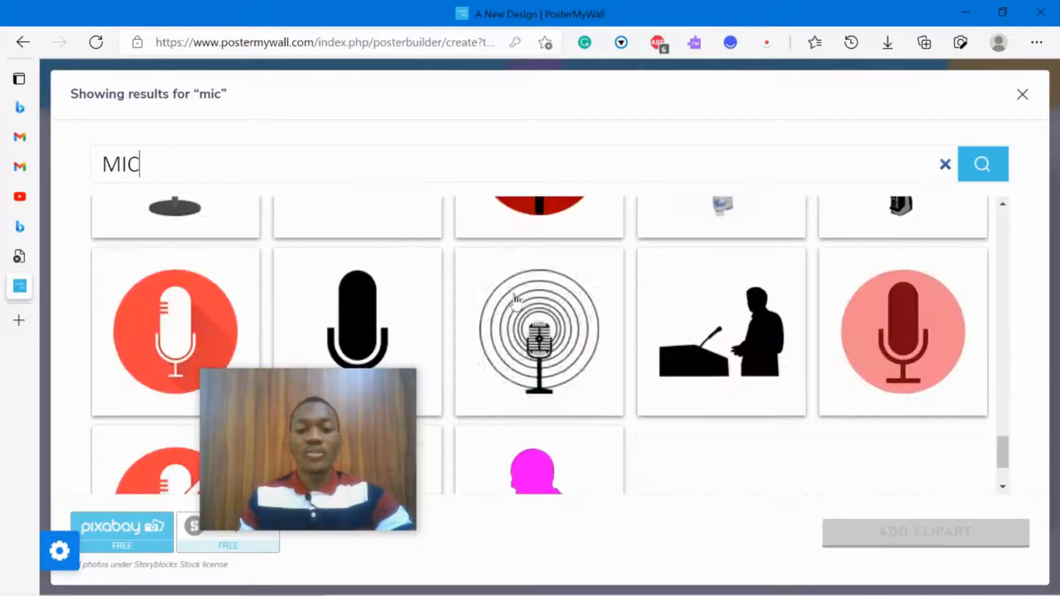
pyautogui.scroll(-2, 515, 301)
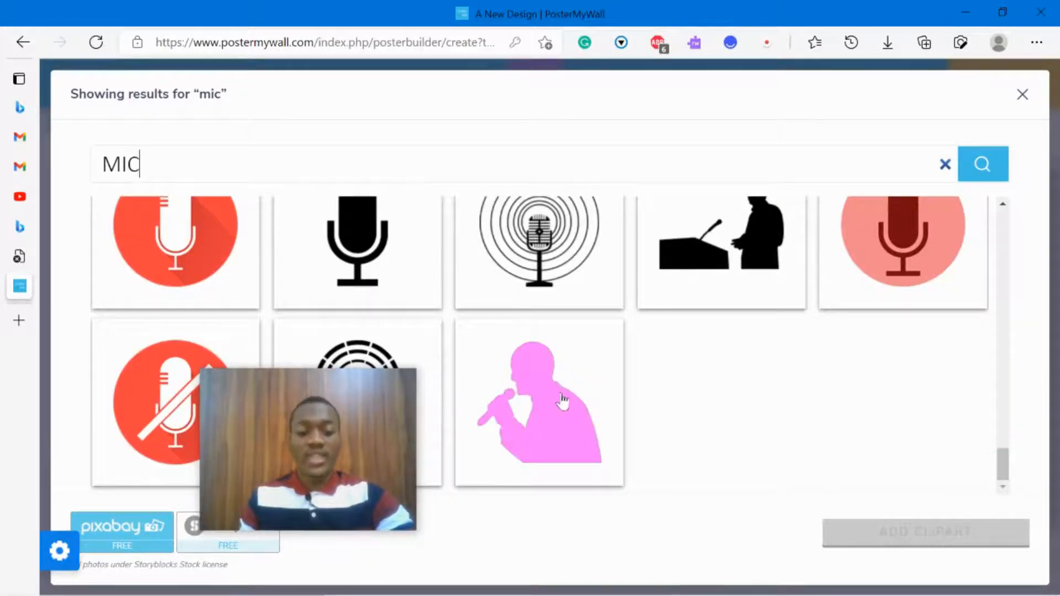
pyautogui.scroll(1, 402, 320)
pyautogui.scroll(1, 397, 317)
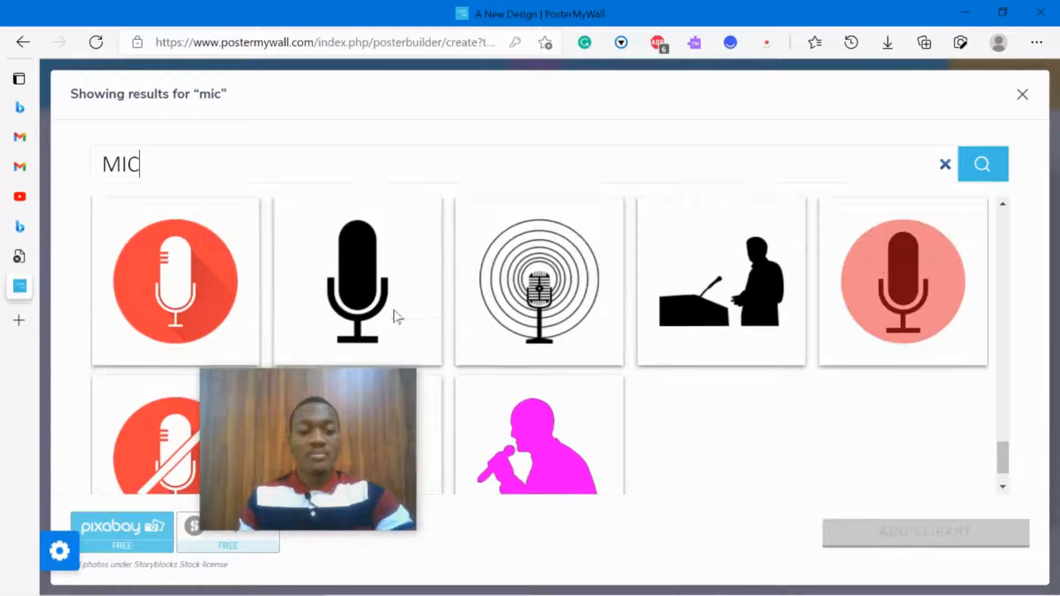
pyautogui.scroll(20, 398, 317)
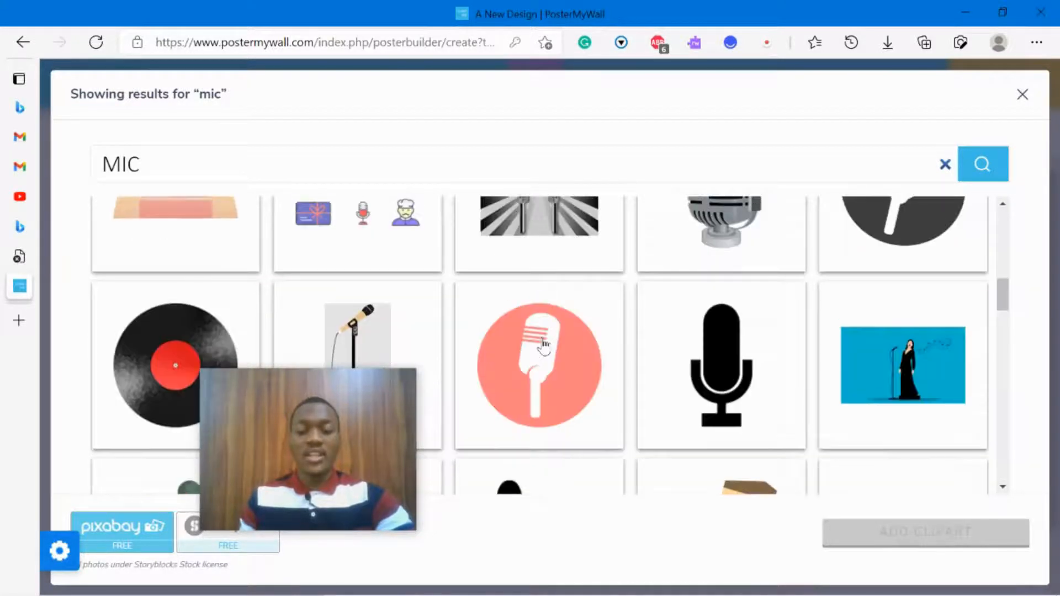
# Search the clipart library for RECORD instead of MIC
pyautogui.scroll(10, 543, 343)
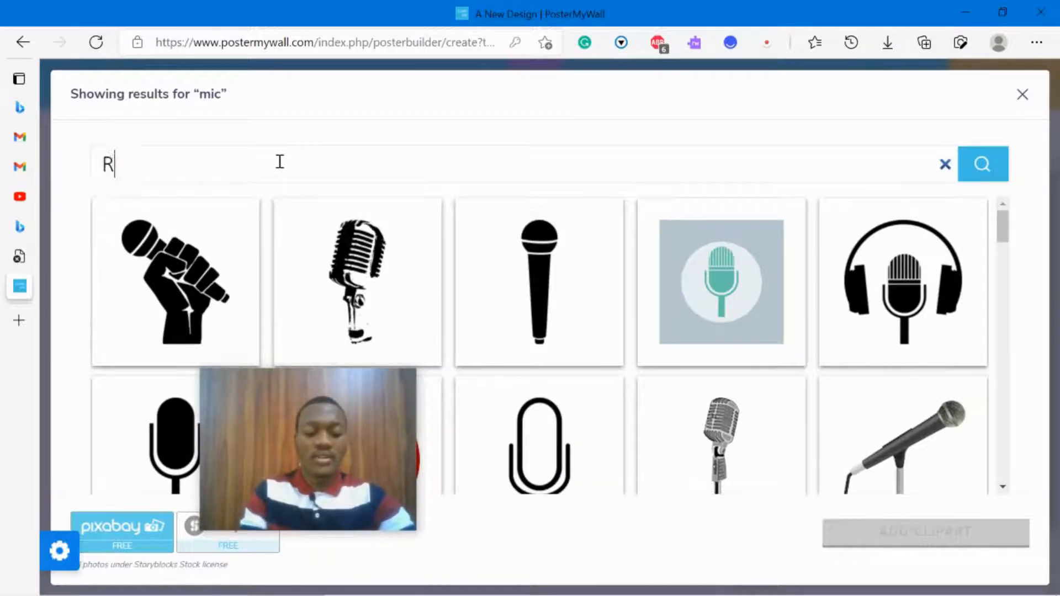
pyautogui.write('ECORD')
pyautogui.press('Return')
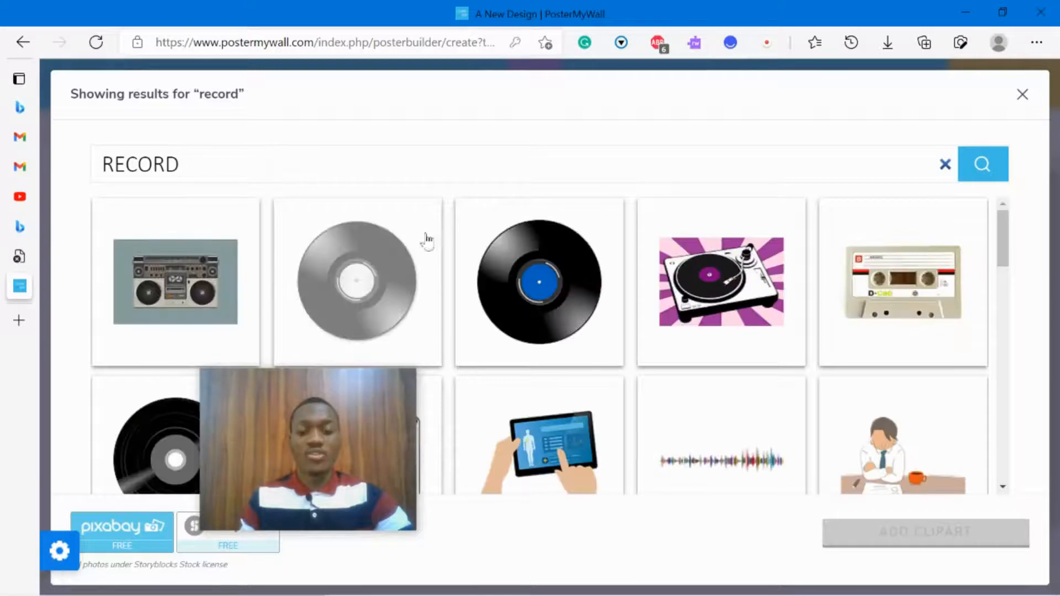
# Look through the RECORD clipart results for graphics that suit the GOSPEL MUSIC emblem
pyautogui.scroll(-2, 436, 249)
pyautogui.scroll(-6, 441, 248)
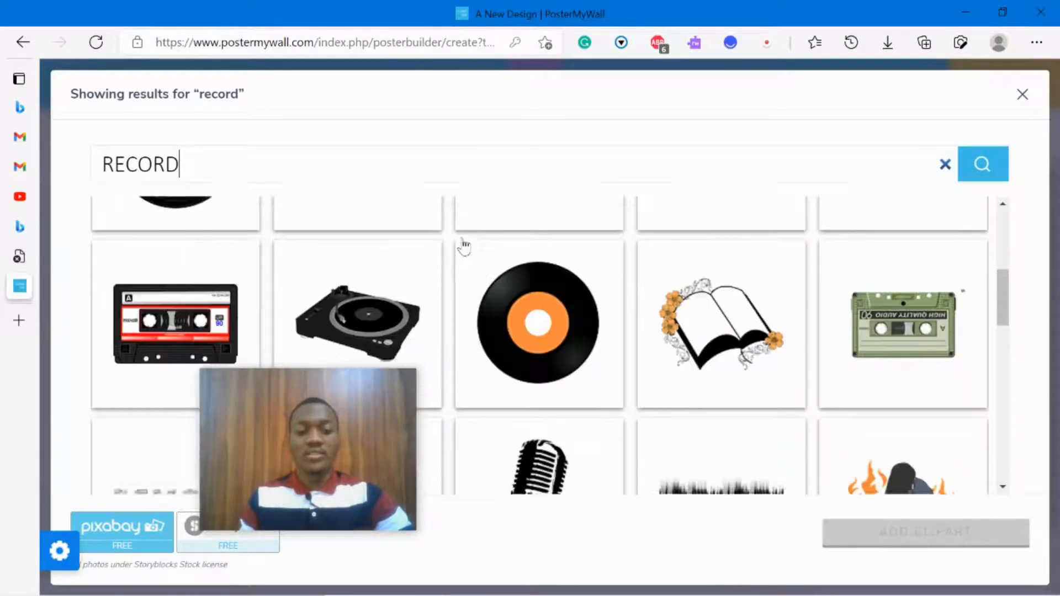
pyautogui.scroll(-10, 466, 245)
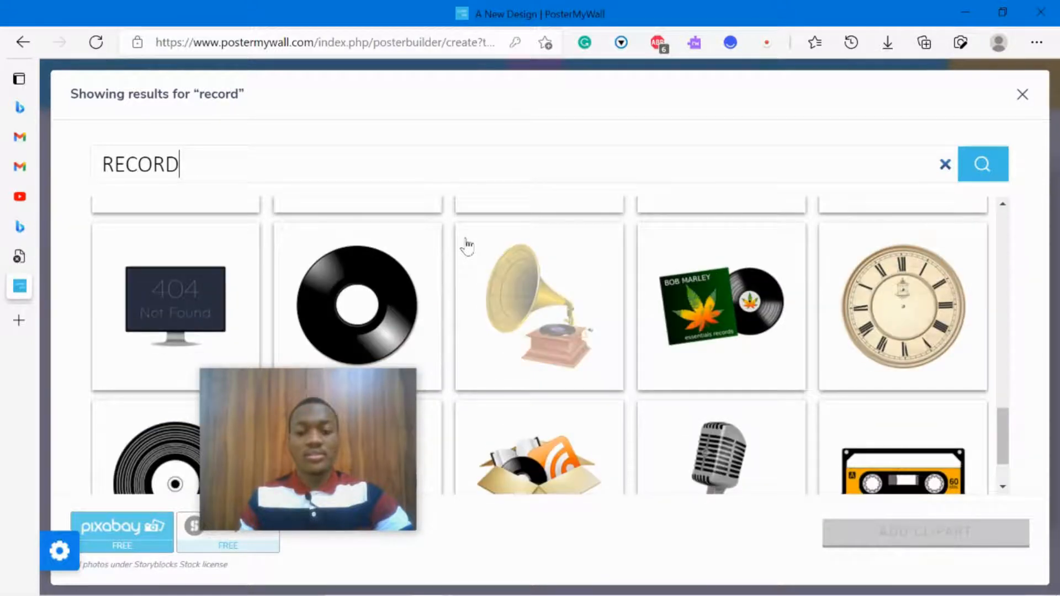
pyautogui.scroll(-2, 466, 245)
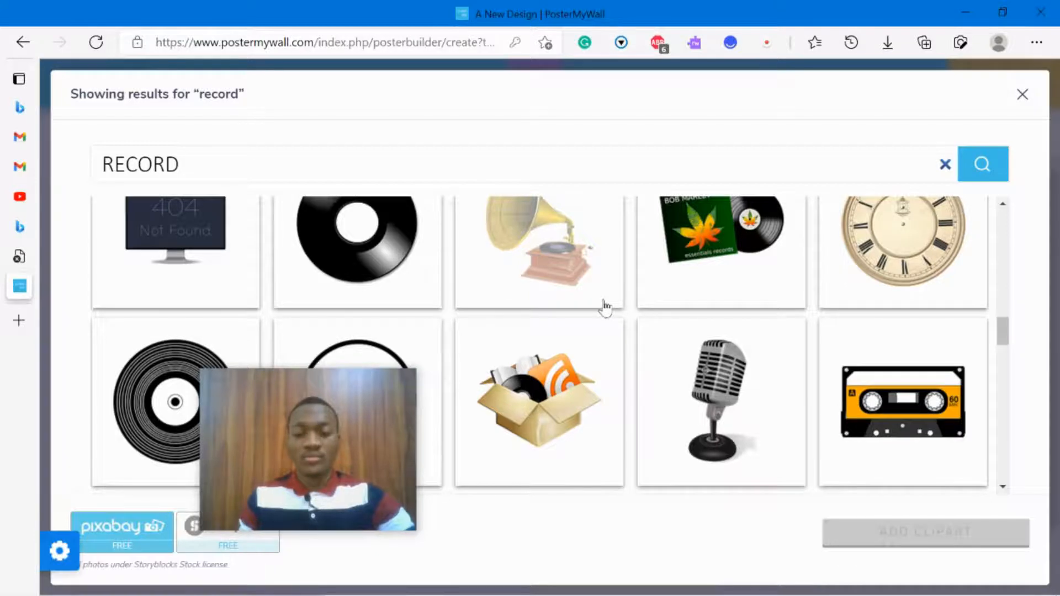
pyautogui.scroll(-6, 605, 306)
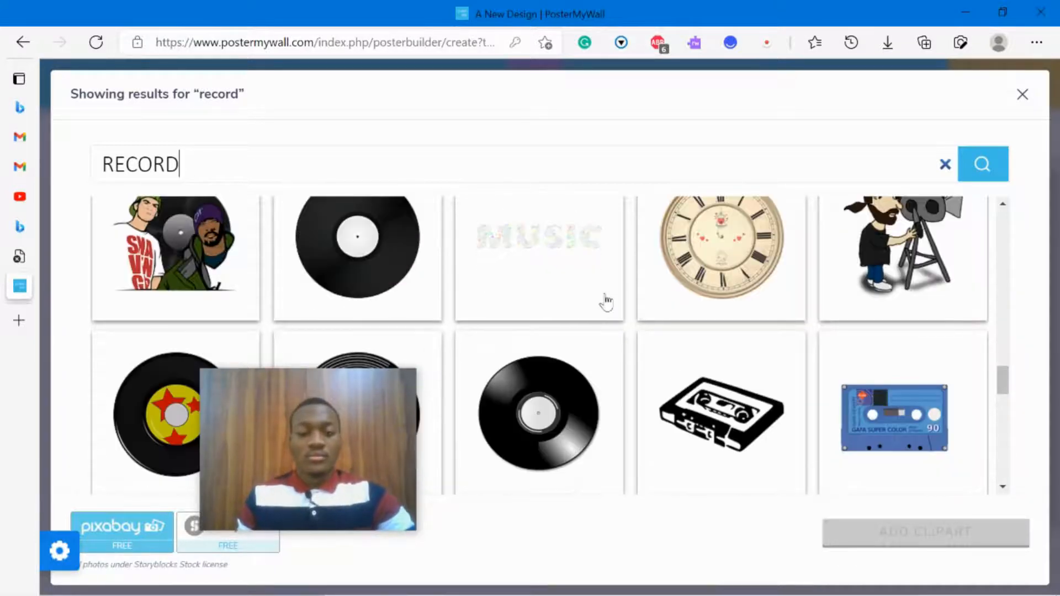
pyautogui.scroll(3, 606, 307)
pyautogui.scroll(-5, 605, 302)
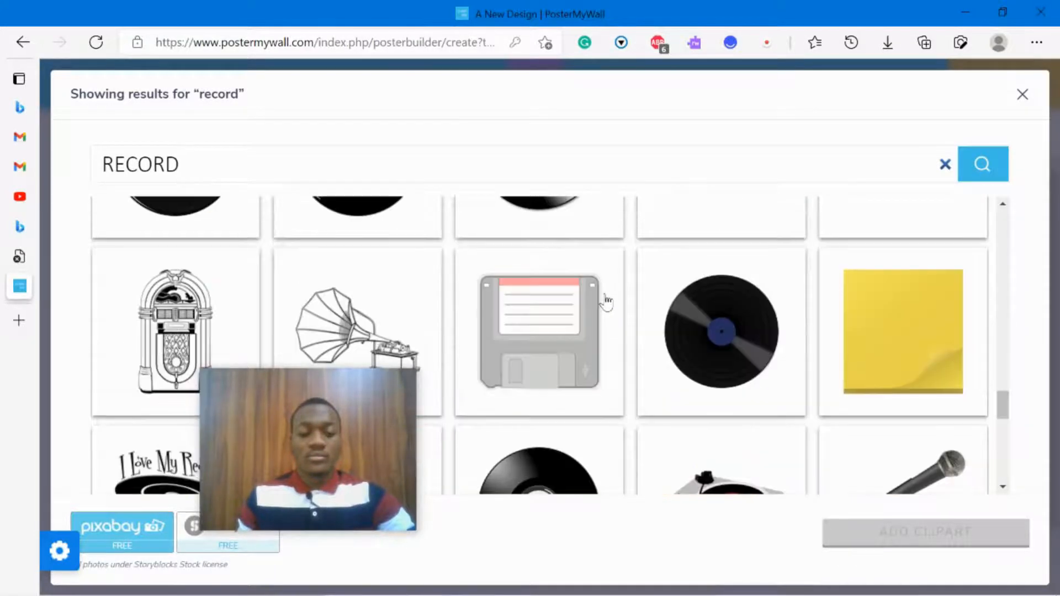
pyautogui.scroll(-3, 605, 301)
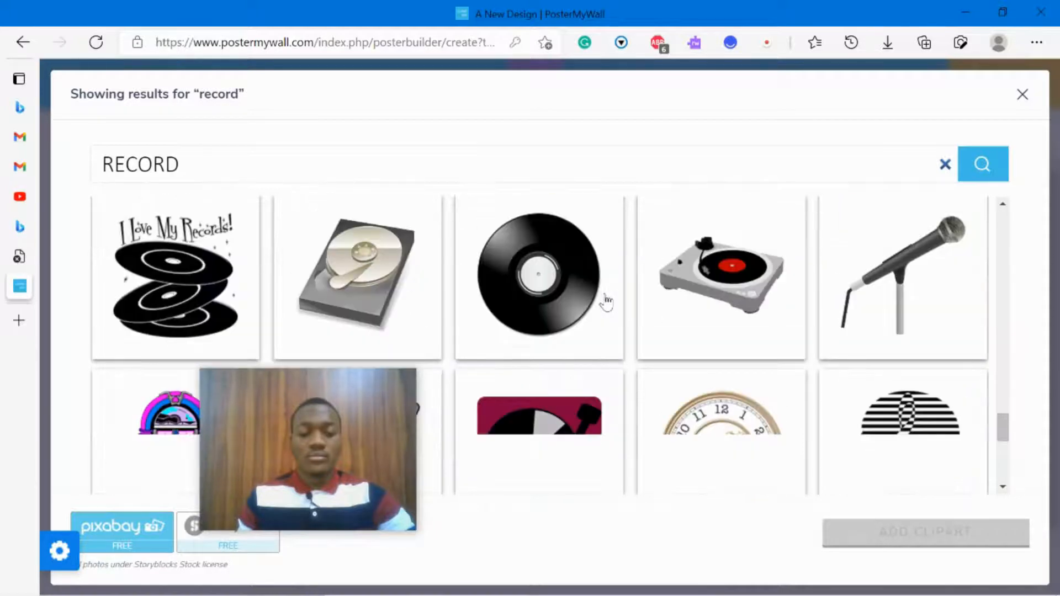
pyautogui.scroll(-5, 605, 300)
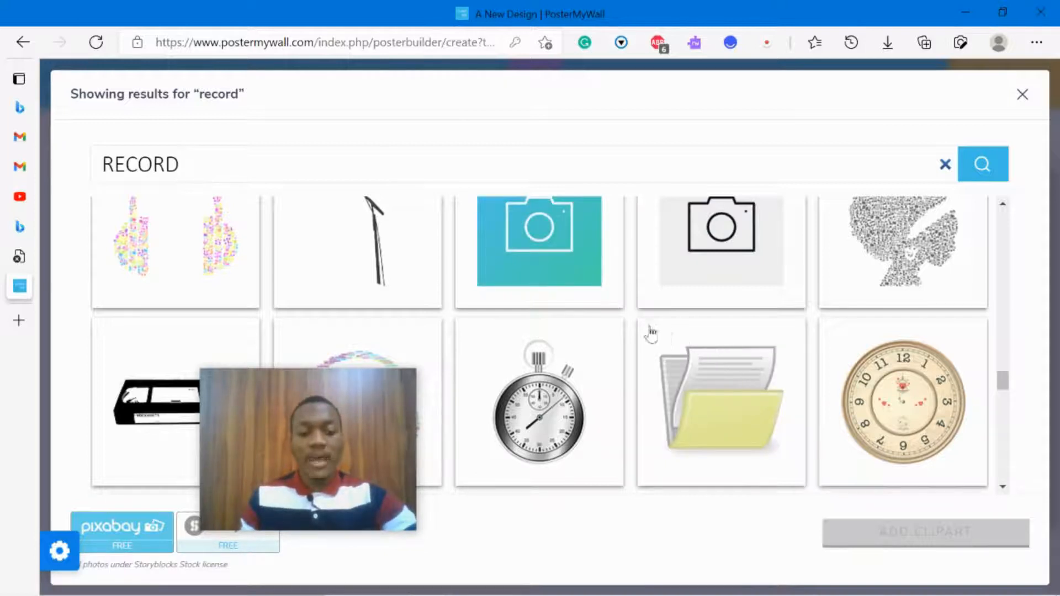
pyautogui.scroll(2, 618, 329)
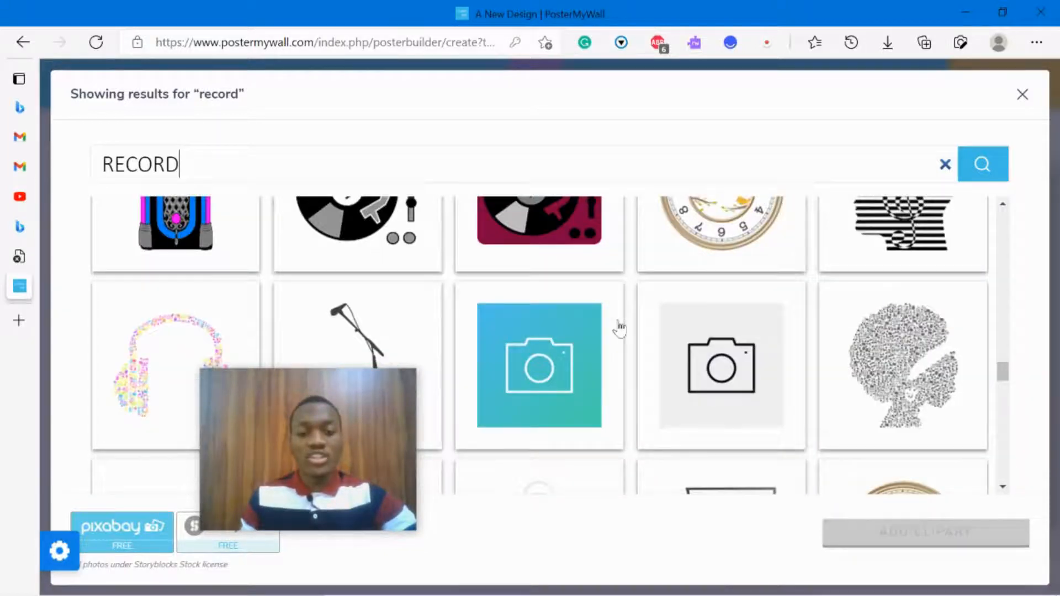
pyautogui.scroll(2, 618, 329)
pyautogui.scroll(-8, 619, 329)
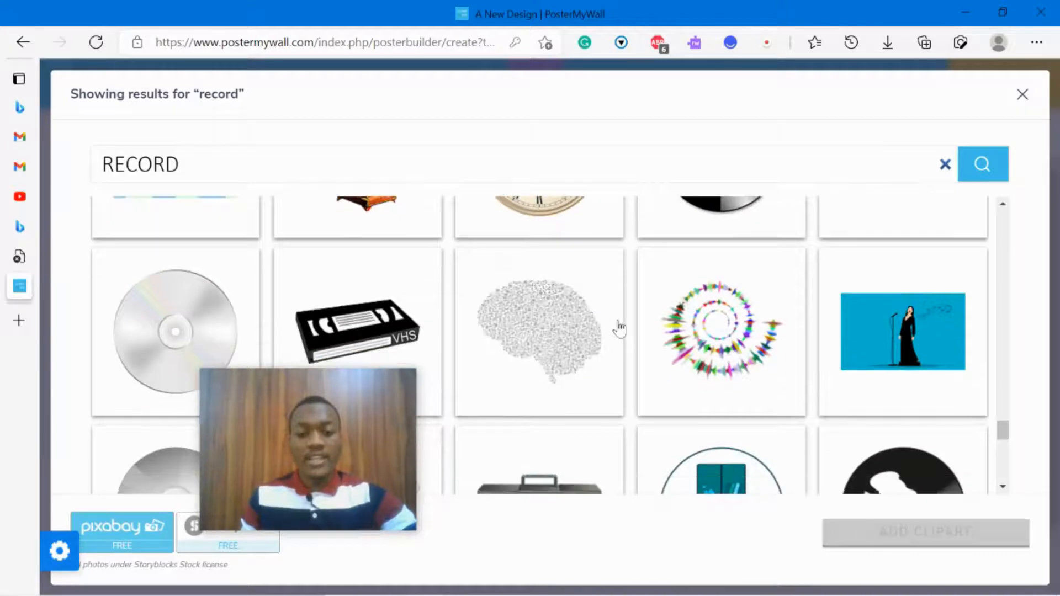
pyautogui.scroll(-5, 618, 329)
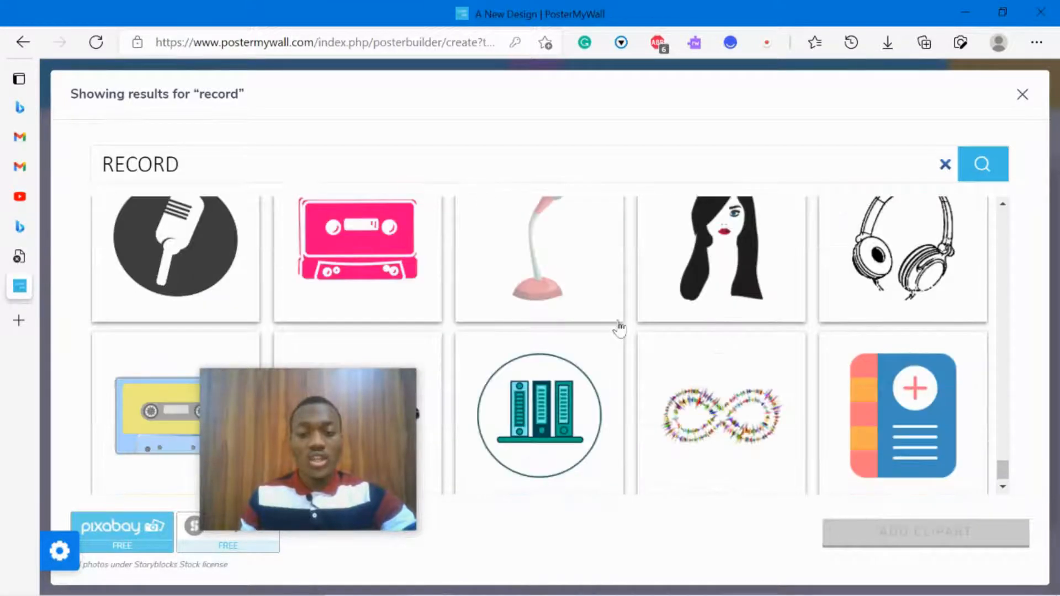
pyautogui.scroll(-1, 618, 329)
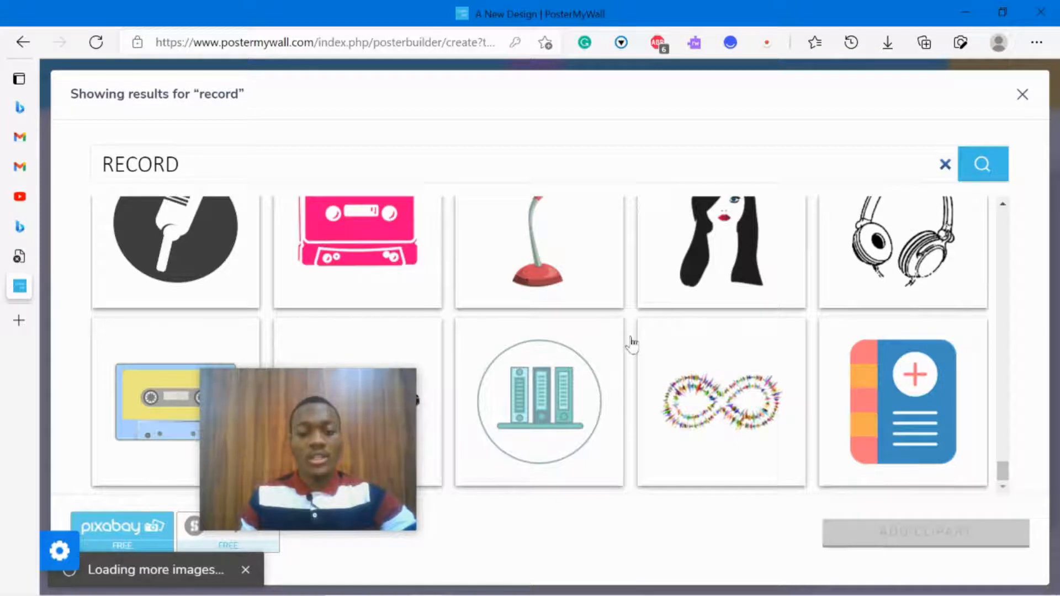
pyautogui.scroll(-3, 634, 342)
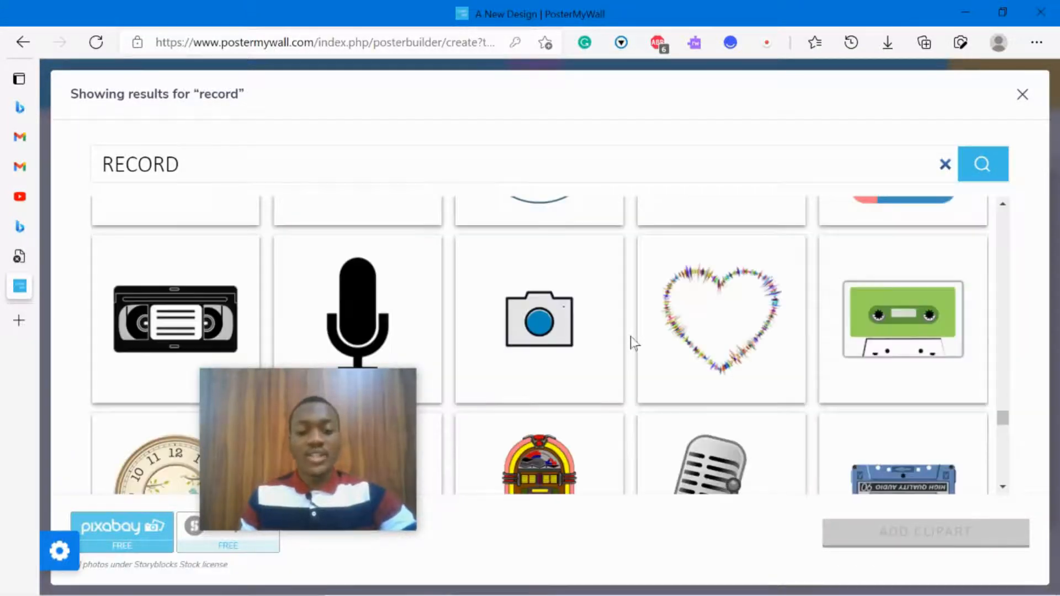
pyautogui.scroll(-3, 633, 343)
pyautogui.scroll(-6, 634, 343)
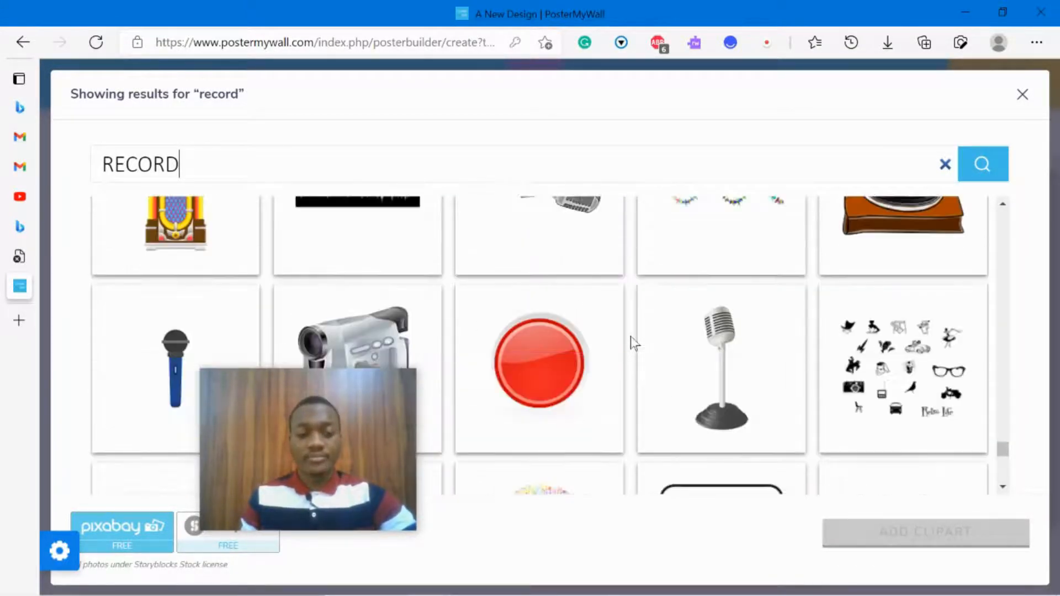
pyautogui.scroll(-6, 633, 343)
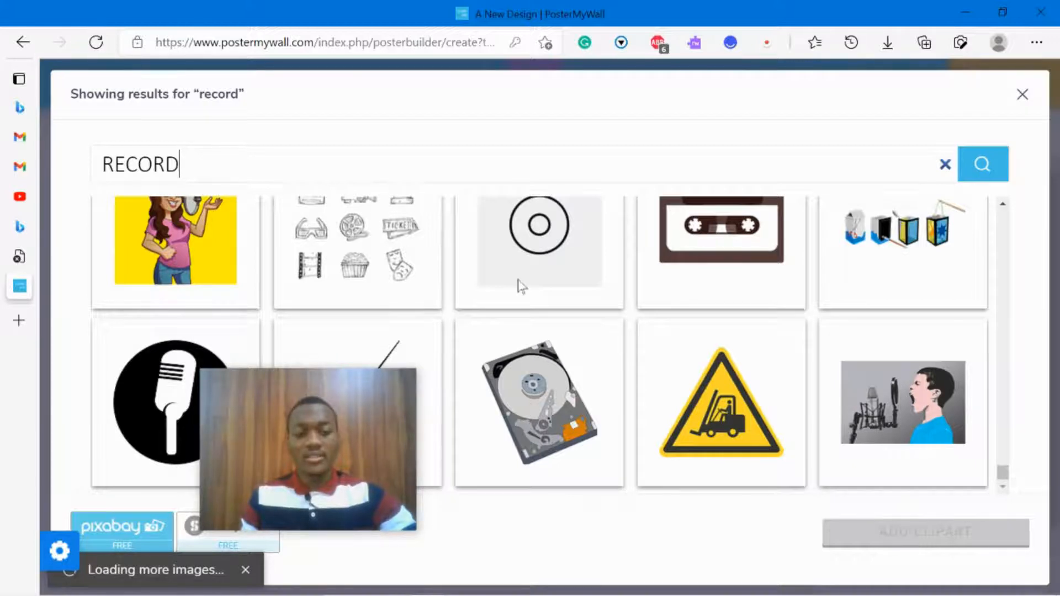
pyautogui.scroll(4, 620, 310)
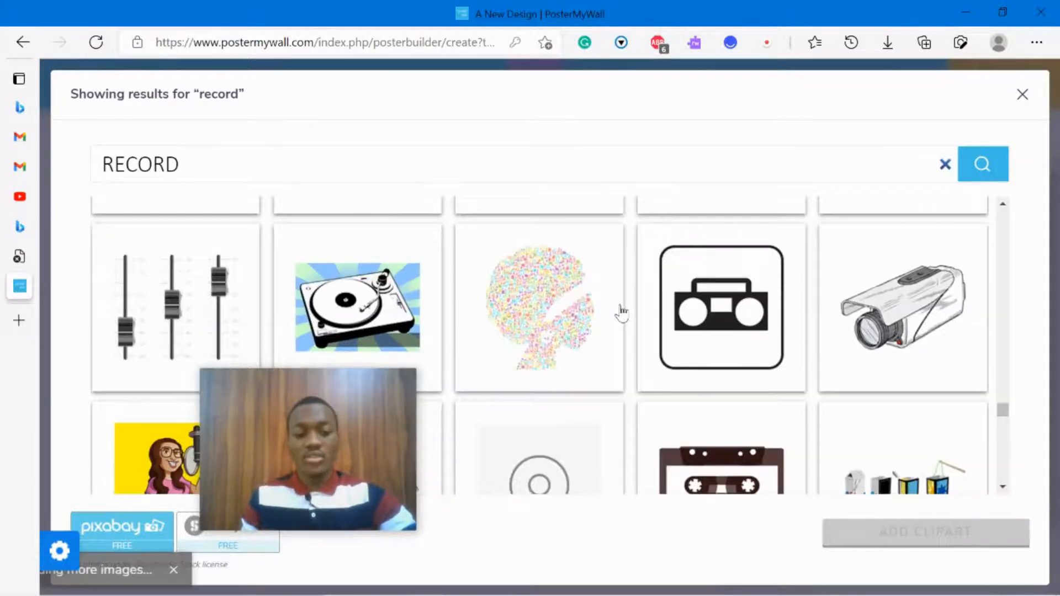
pyautogui.scroll(-4, 530, 302)
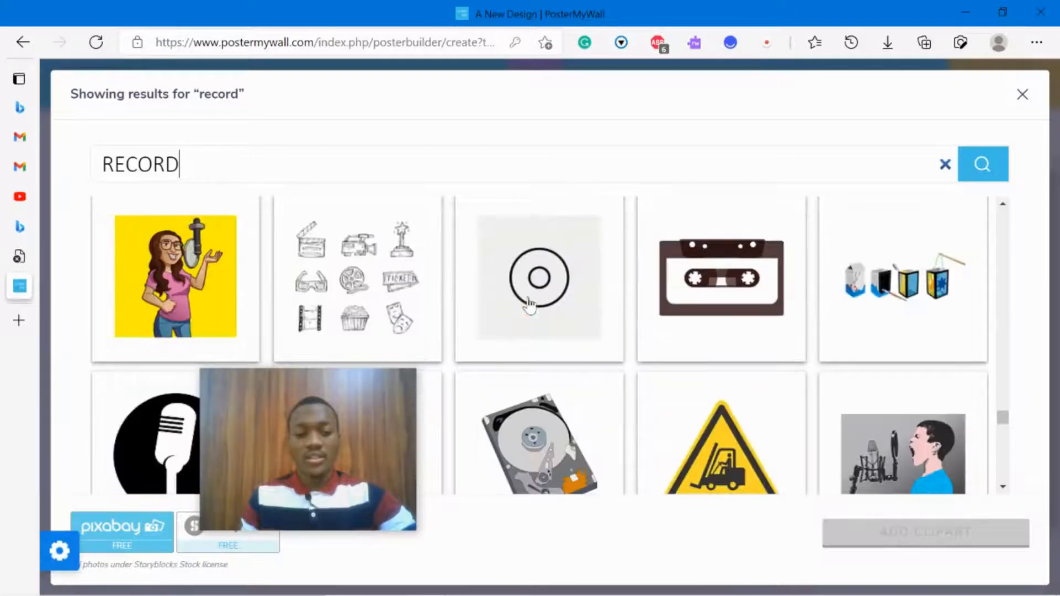
# Add the cliparts of the woman at a microphone on yellow and the man shouting into a studio microphone to the design
pyautogui.click(214, 274)
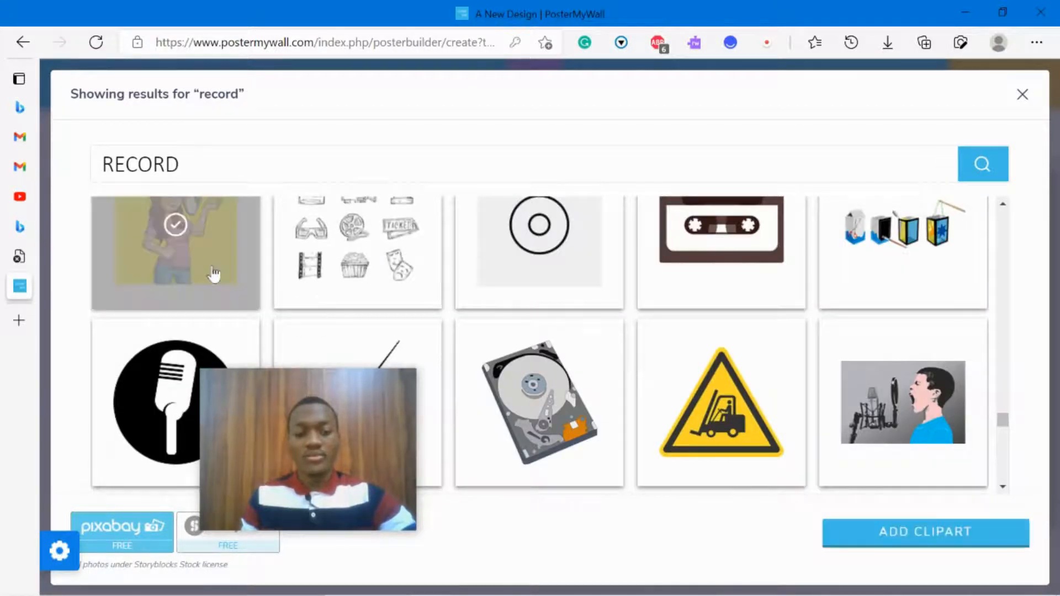
pyautogui.click(900, 427)
pyautogui.click(901, 529)
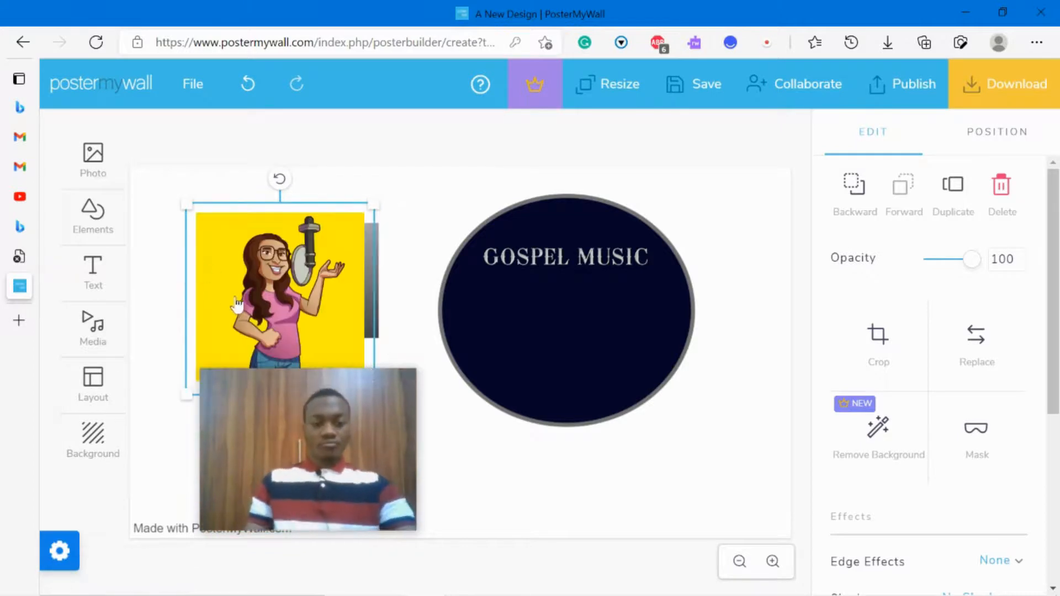
# Move the yellow woman clipart into the circle and shrink it to fit under the word GOSPEL
pyautogui.moveTo(239, 296); pyautogui.dragTo(537, 330)
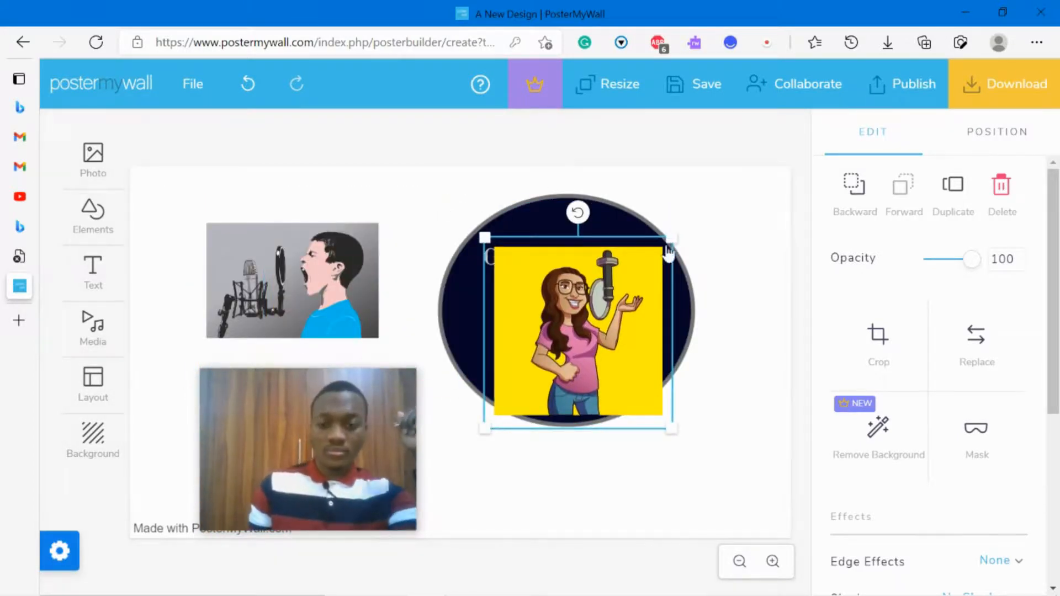
pyautogui.moveTo(670, 239); pyautogui.dragTo(615, 296)
pyautogui.moveTo(582, 335); pyautogui.dragTo(572, 305)
pyautogui.moveTo(606, 397); pyautogui.dragTo(566, 357)
# Move the shouting-man clipart into the circle beside the woman and shrink it to fit inside the outline
pyautogui.moveTo(351, 327); pyautogui.dragTo(694, 394)
pyautogui.moveTo(542, 415); pyautogui.dragTo(605, 342)
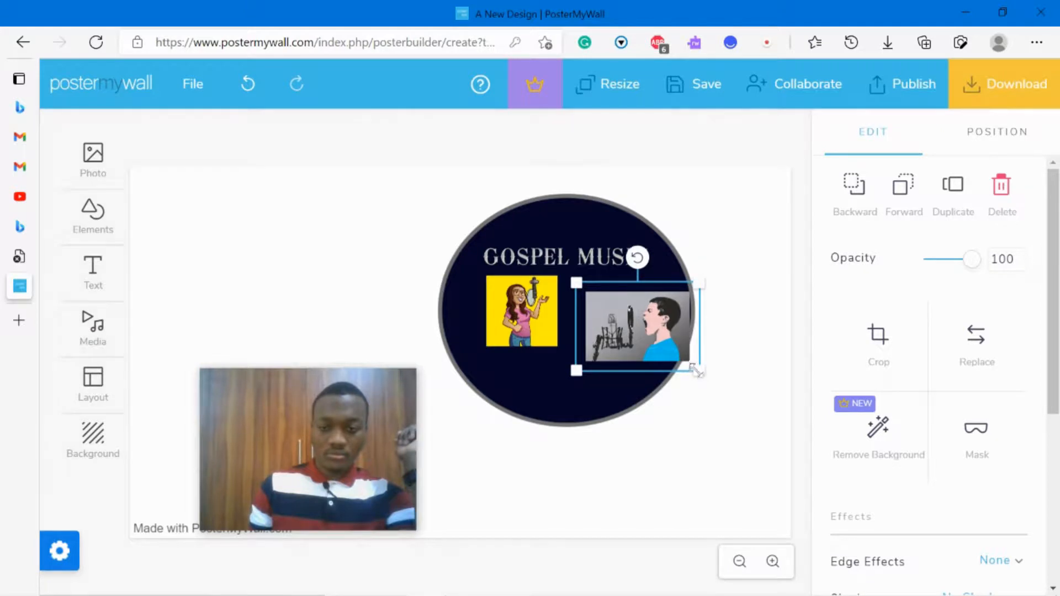
pyautogui.moveTo(696, 371); pyautogui.dragTo(673, 355)
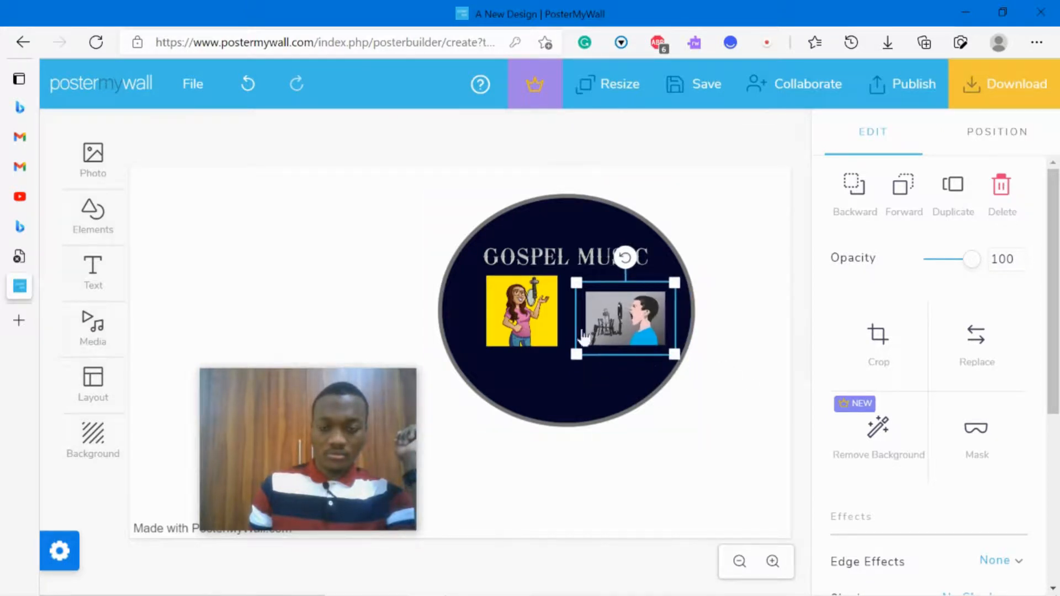
# Nudge the two cliparts closer together and level them with each other below the GOSPEL MUSIC text
pyautogui.moveTo(524, 319); pyautogui.dragTo(522, 333)
pyautogui.moveTo(619, 319); pyautogui.dragTo(614, 314)
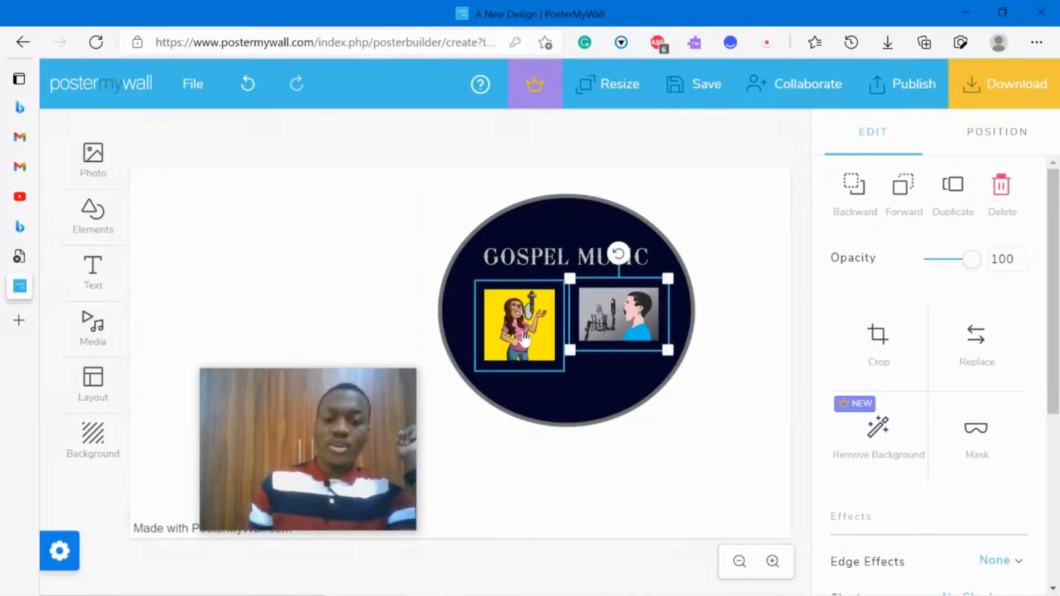
pyautogui.moveTo(525, 340); pyautogui.dragTo(528, 333)
pyautogui.moveTo(610, 319); pyautogui.dragTo(606, 324)
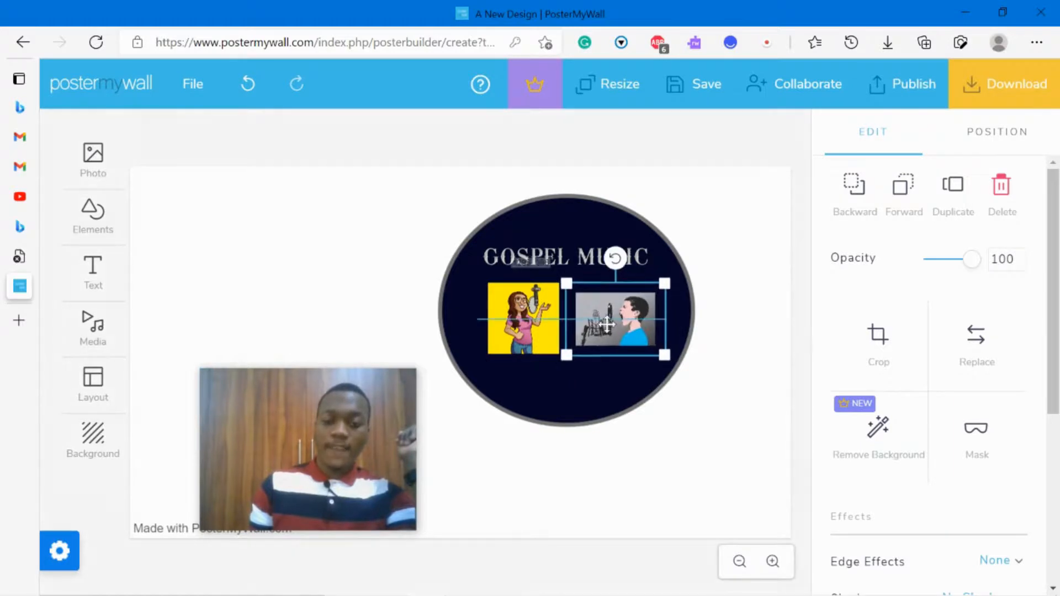
# Give the woman clipart a white Rectangle Border with thickness 11 and nudge it slightly up and away from the man clipart
pyautogui.click(525, 320)
pyautogui.scroll(-5, 971, 403)
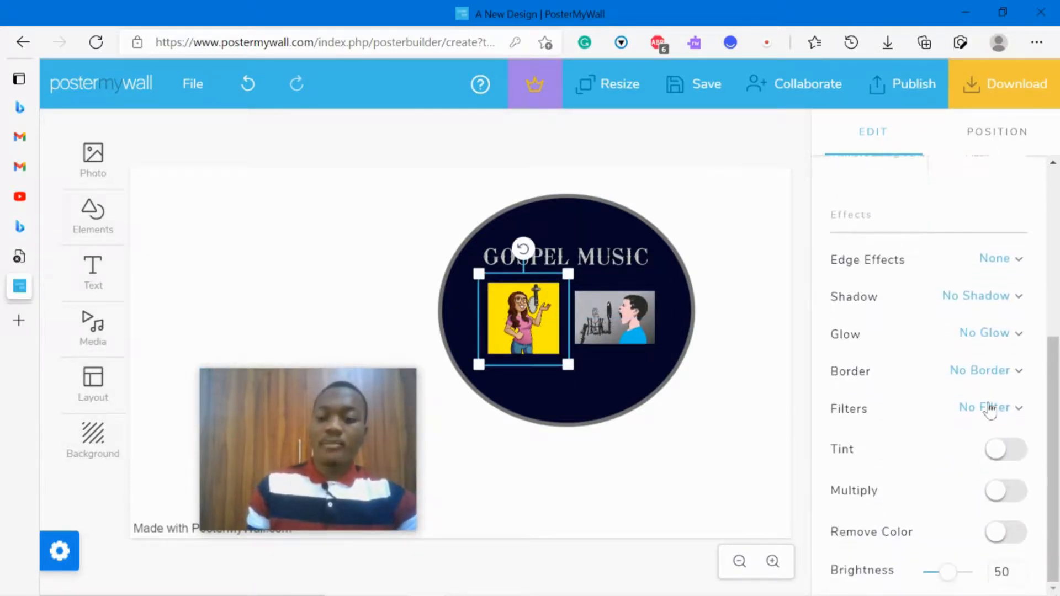
pyautogui.scroll(3, 972, 359)
pyautogui.scroll(-3, 938, 367)
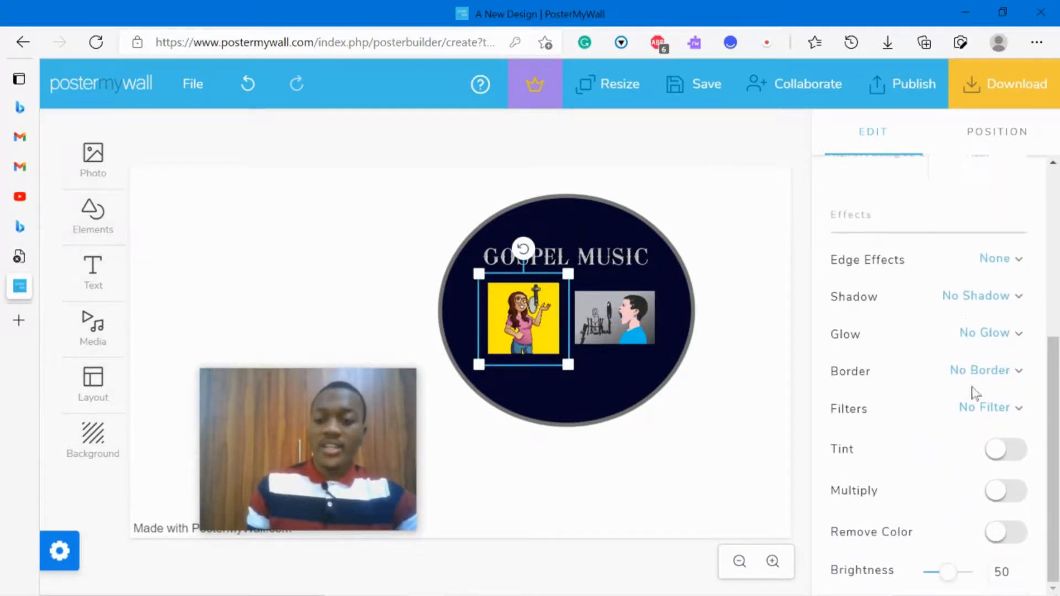
pyautogui.click(991, 378)
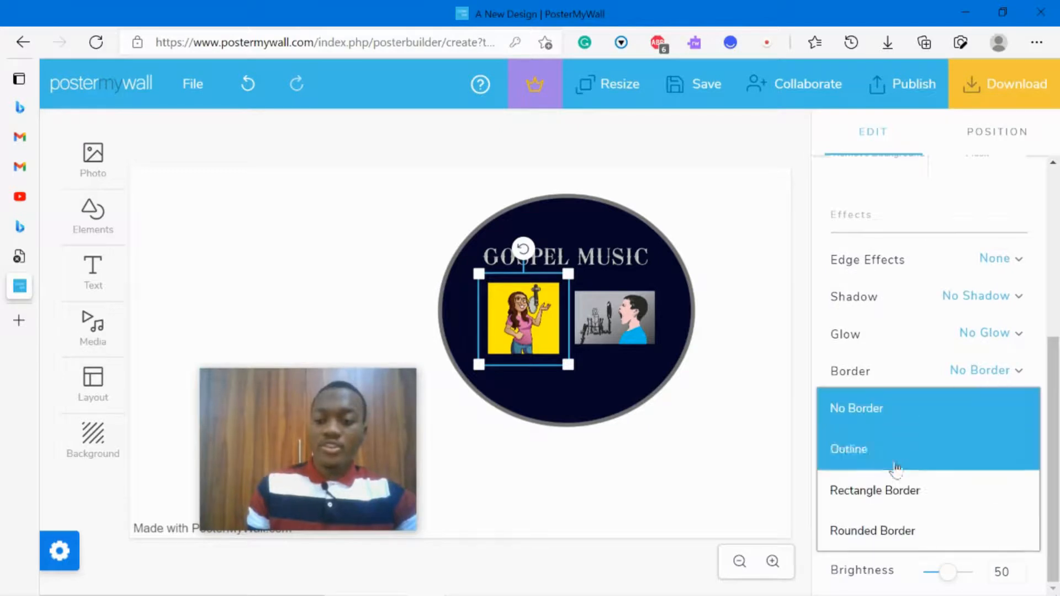
pyautogui.click(876, 502)
pyautogui.click(973, 422)
pyautogui.click(822, 345)
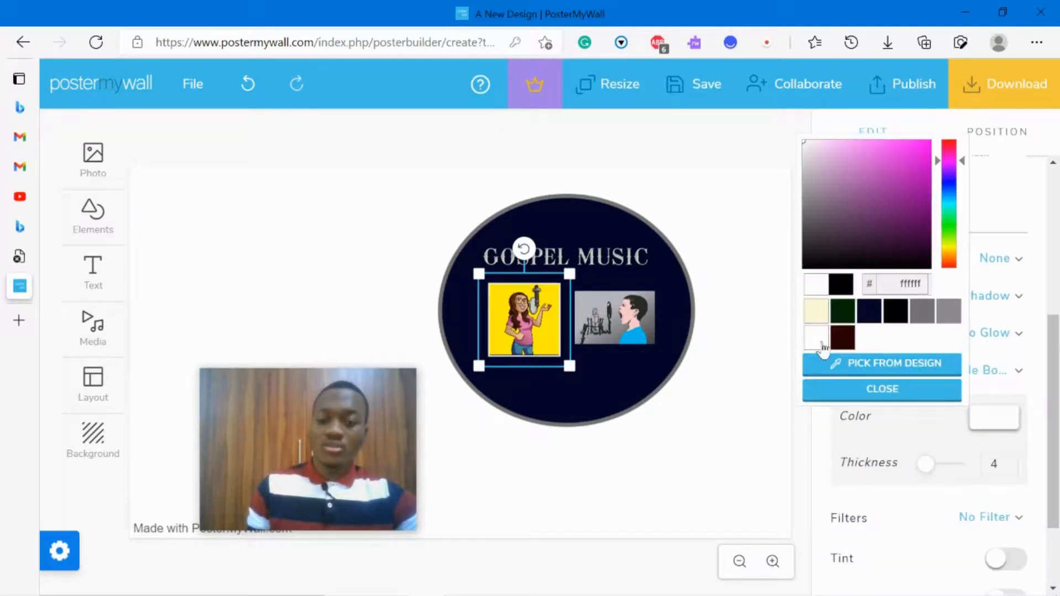
pyautogui.click(1013, 461)
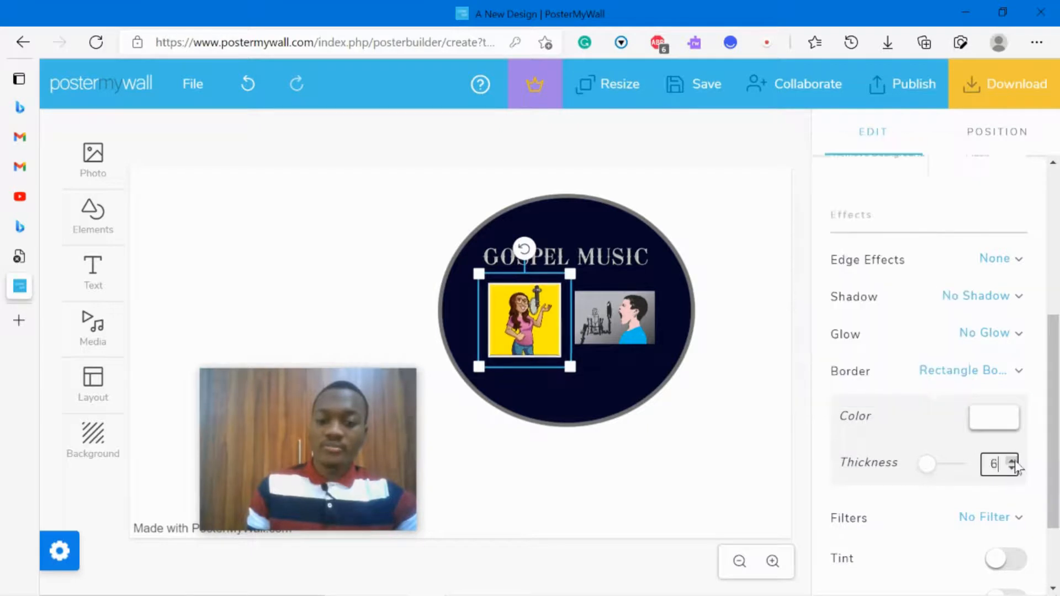
pyautogui.moveTo(545, 363); pyautogui.dragTo(539, 357)
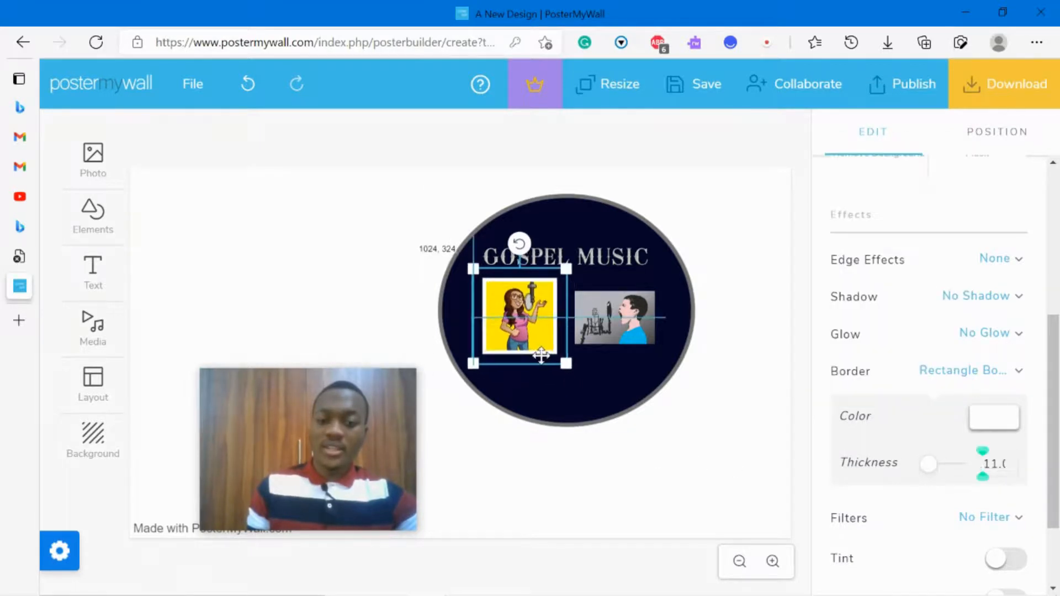
pyautogui.click(636, 338)
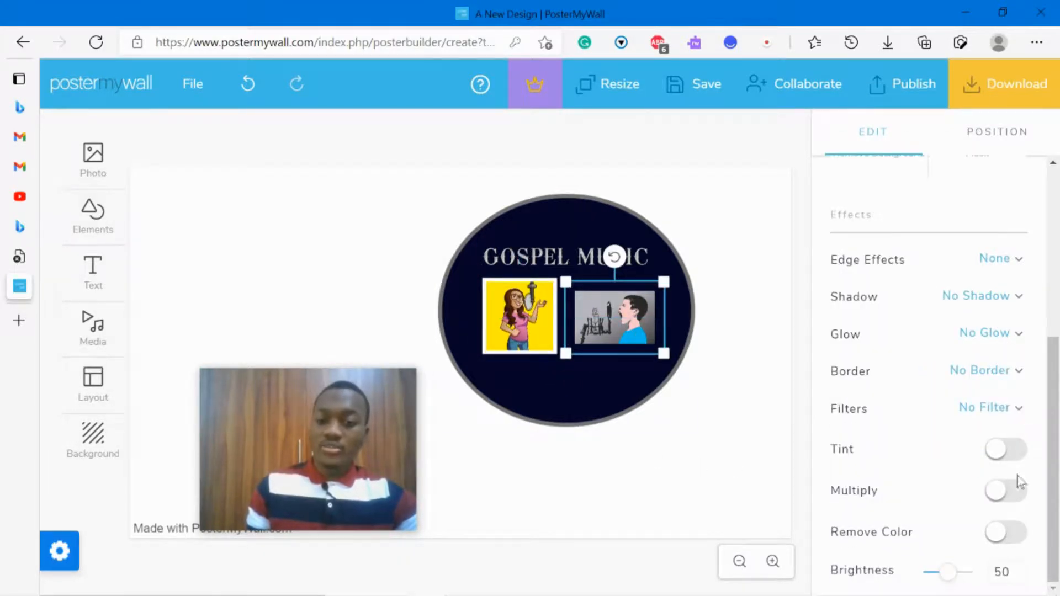
pyautogui.click(626, 387)
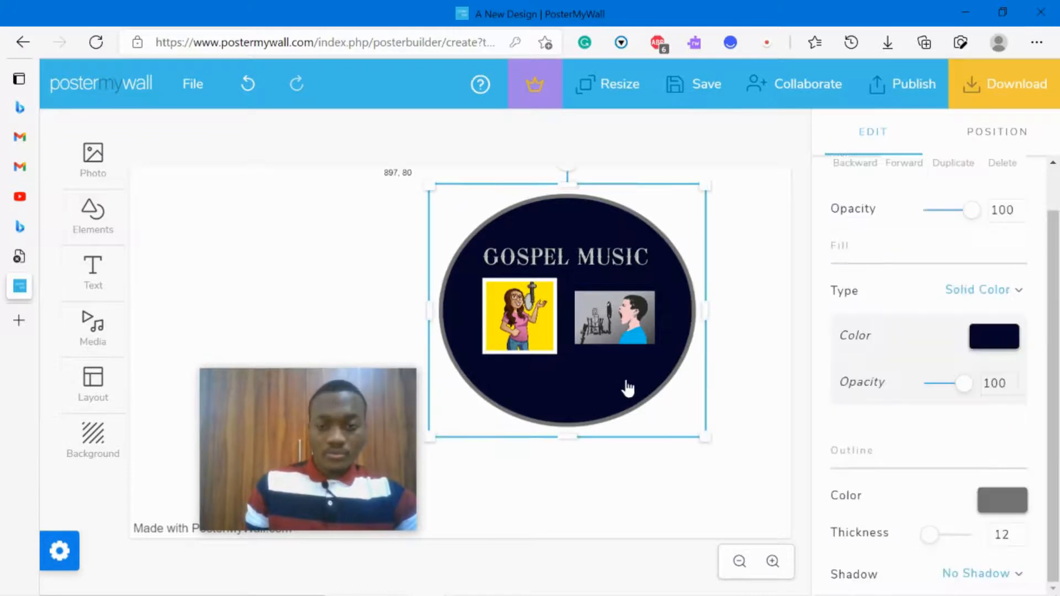
pyautogui.click(624, 312)
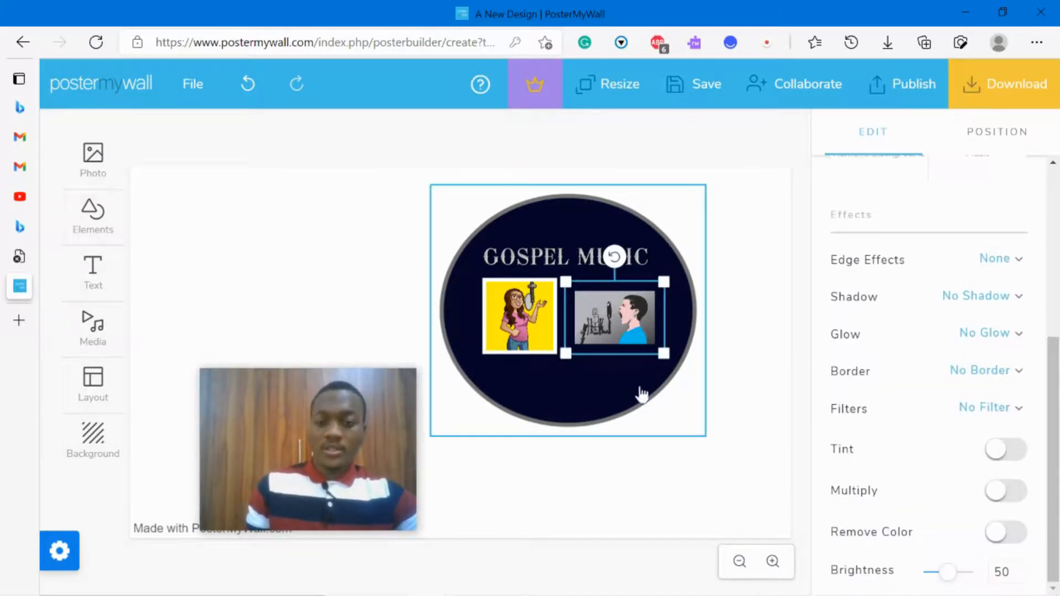
# Duplicate the GOSPEL MUSIC text and place the copy below the two cliparts inside the circle
pyautogui.click(582, 267)
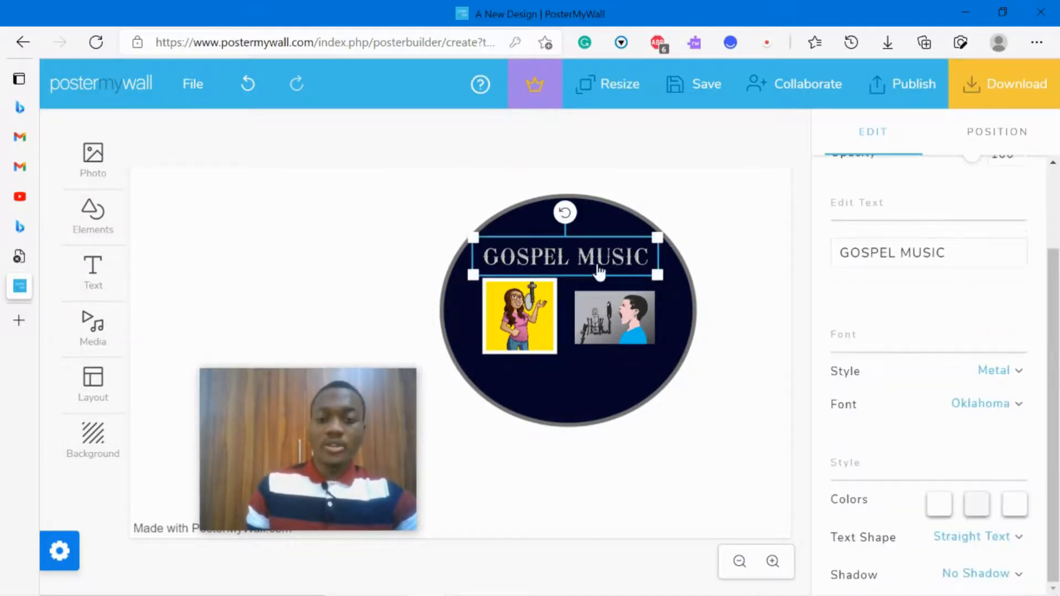
pyautogui.hotkey('ctrl', 'v')
pyautogui.moveTo(605, 267); pyautogui.dragTo(606, 373)
# Change the lower text copy to STUDIO and enlarge it to span the area beneath the two cliparts
pyautogui.tripleClick(976, 247)
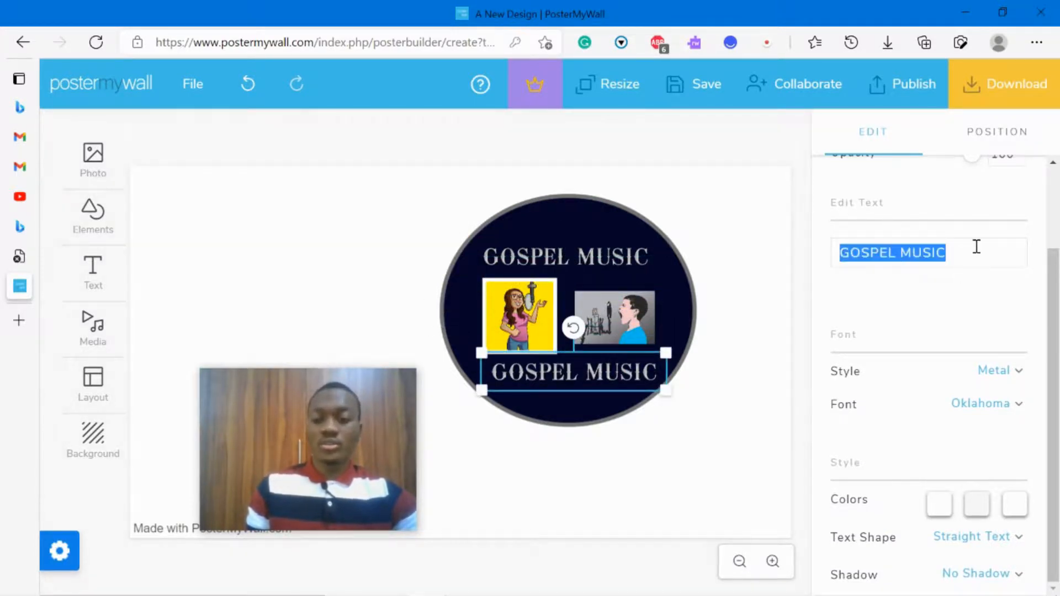
pyautogui.write('STUD')
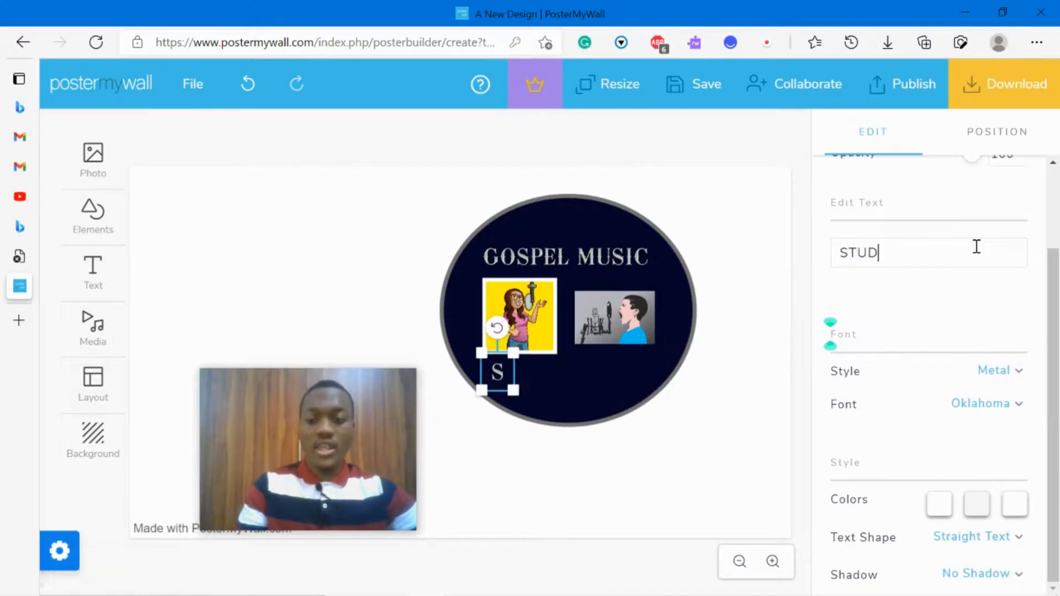
pyautogui.write('IO')
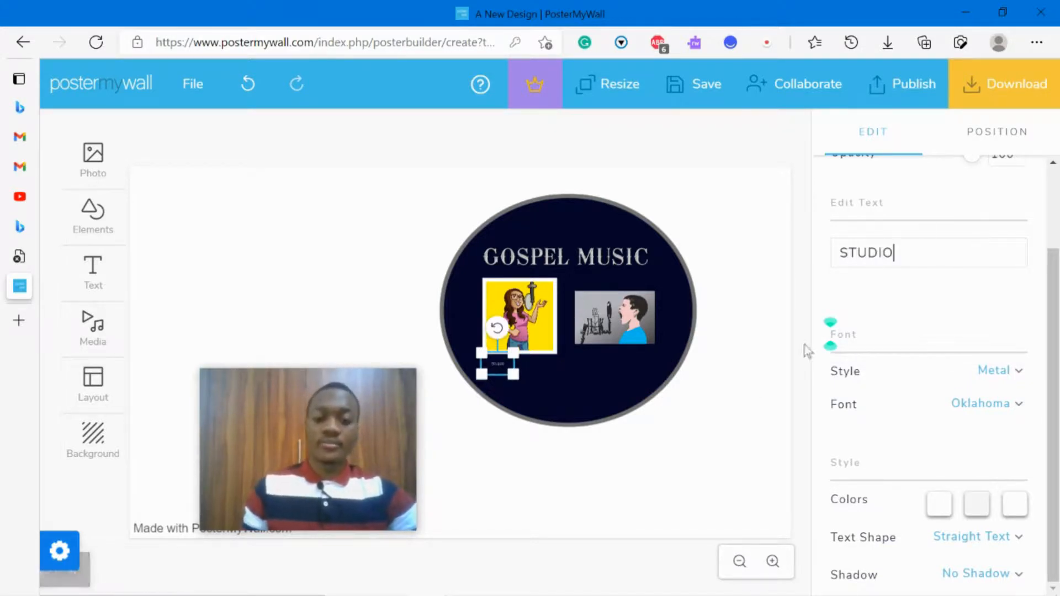
pyautogui.moveTo(514, 376); pyautogui.dragTo(608, 390)
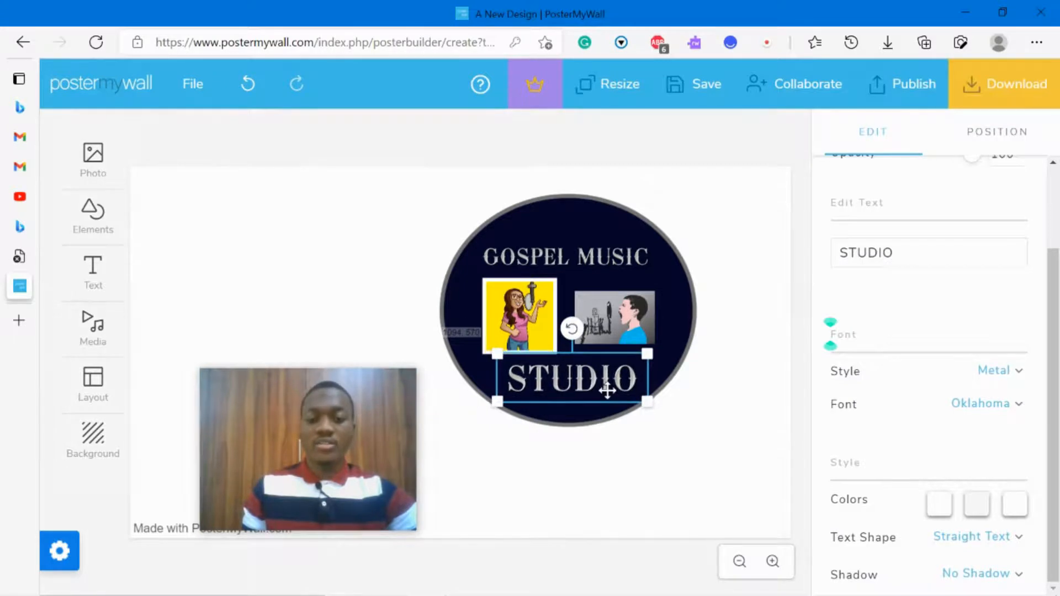
pyautogui.click(657, 438)
# Give the shouting-man clipart a white Rectangle Border with thickness 7
pyautogui.click(640, 329)
pyautogui.scroll(-3, 1018, 438)
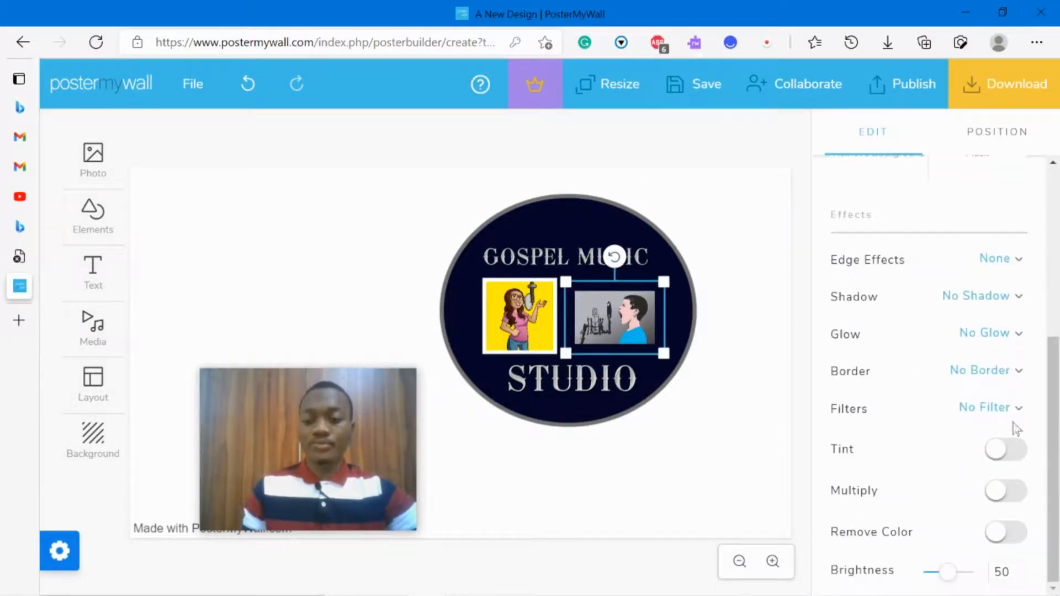
pyautogui.click(999, 375)
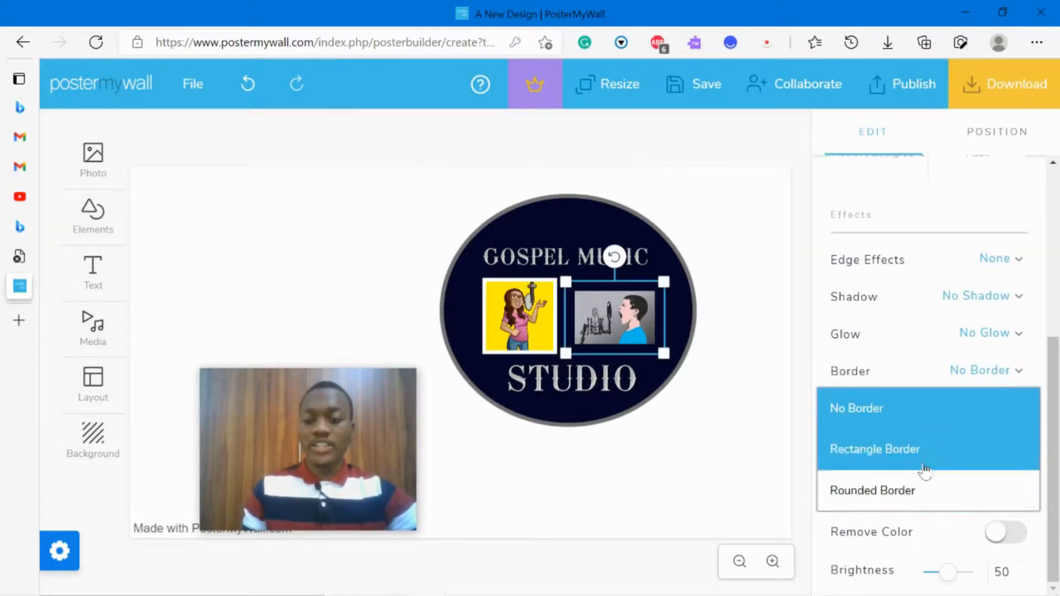
pyautogui.click(926, 464)
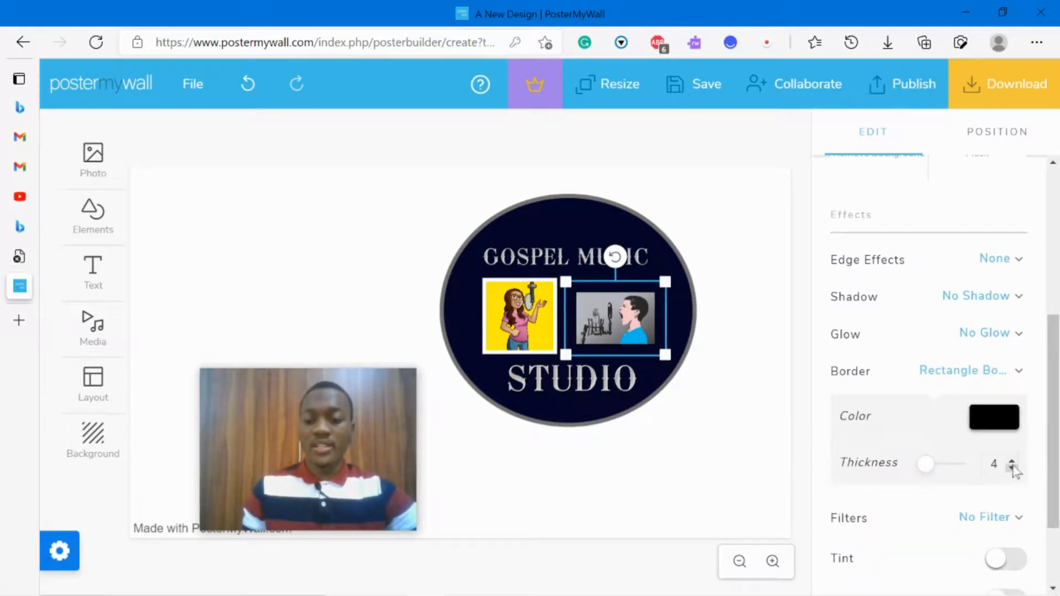
pyautogui.click(997, 421)
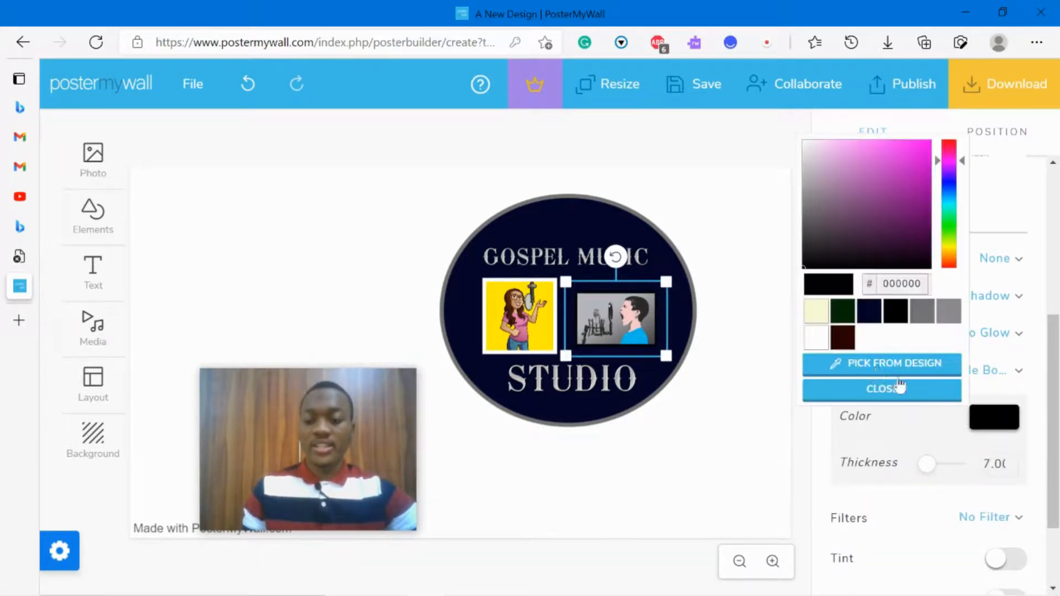
pyautogui.click(829, 339)
pyautogui.click(700, 434)
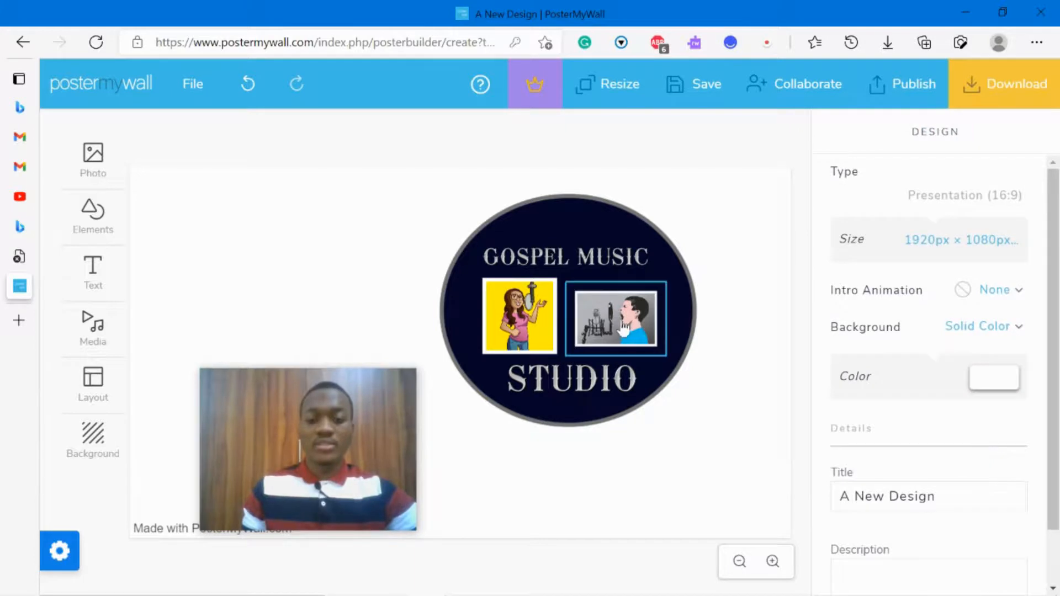
# Nudge the man clipart slightly up and the woman clipart toward it, and adjust the STUDIO text beneath them
pyautogui.moveTo(622, 323); pyautogui.dragTo(621, 320)
pyautogui.moveTo(539, 317); pyautogui.dragTo(543, 317)
pyautogui.click(611, 389)
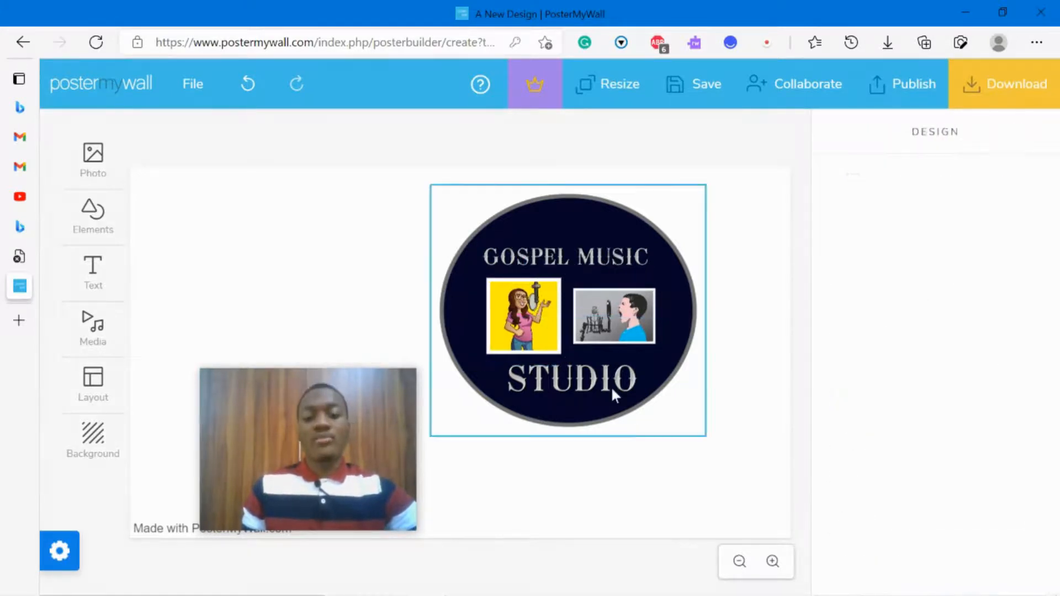
pyautogui.click(612, 387)
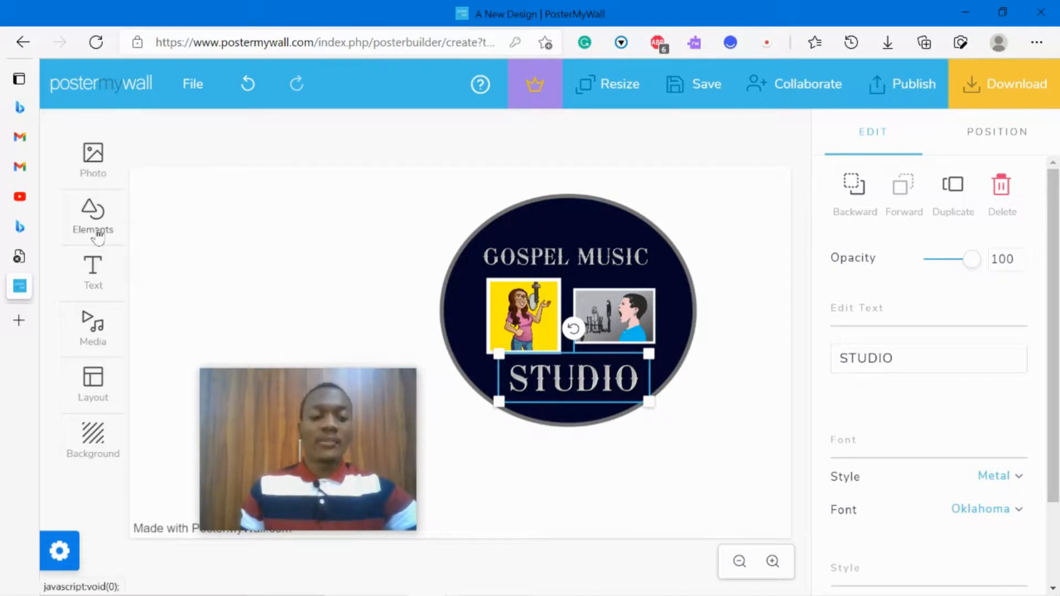
# Search the clipart library for RECORD and browse the results for a suitable music image
pyautogui.click(97, 234)
pyautogui.click(176, 263)
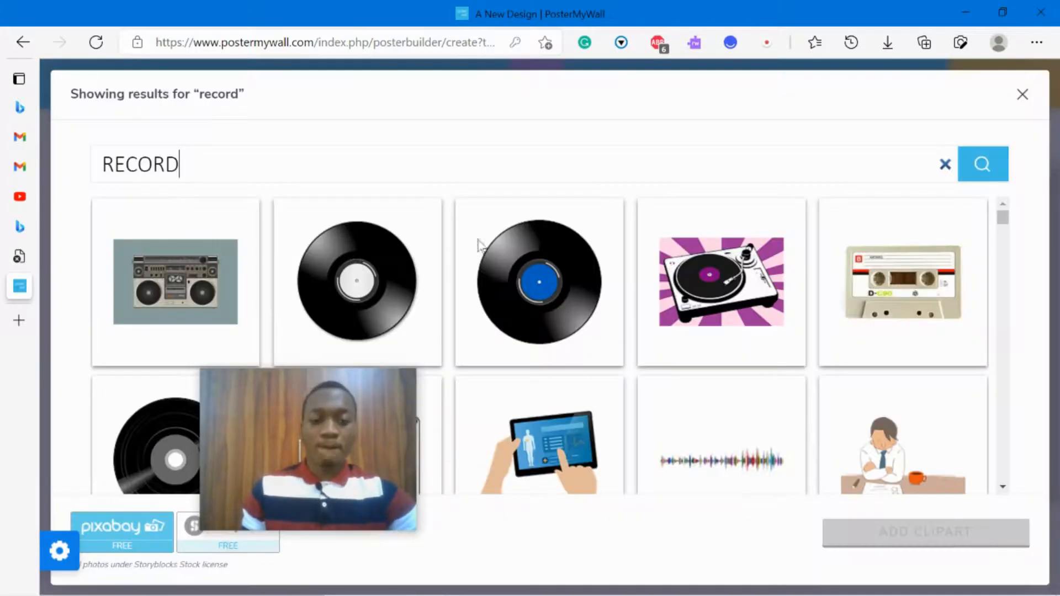
pyautogui.scroll(-4, 568, 268)
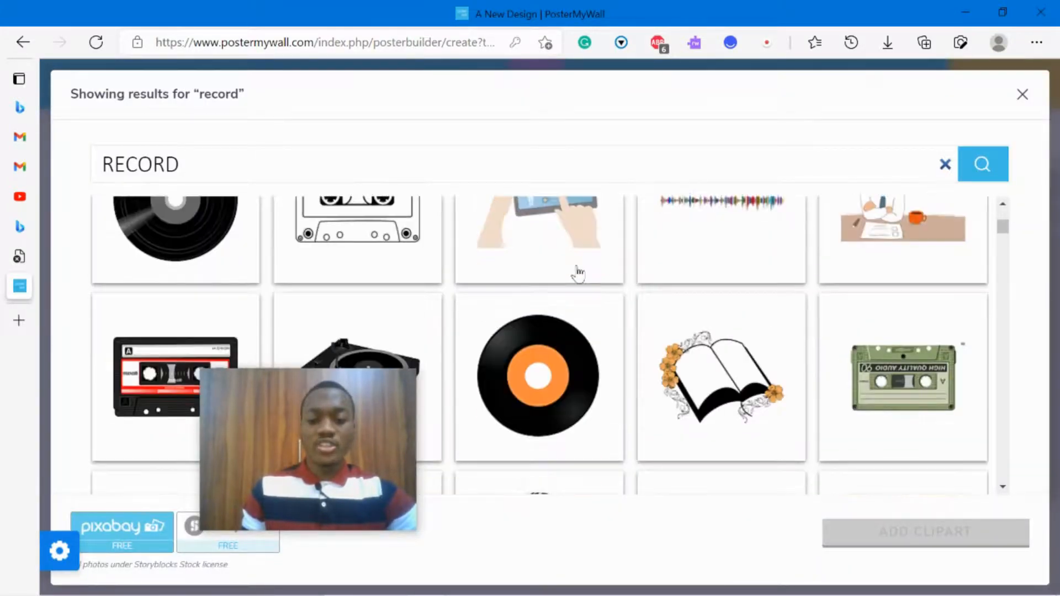
pyautogui.scroll(-10, 578, 272)
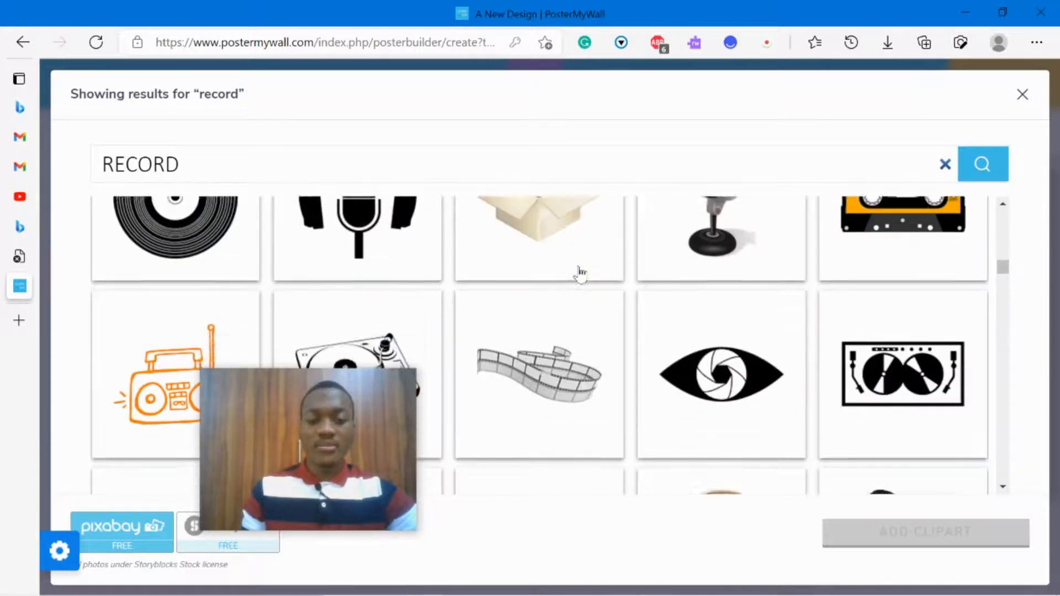
pyautogui.scroll(-6, 577, 272)
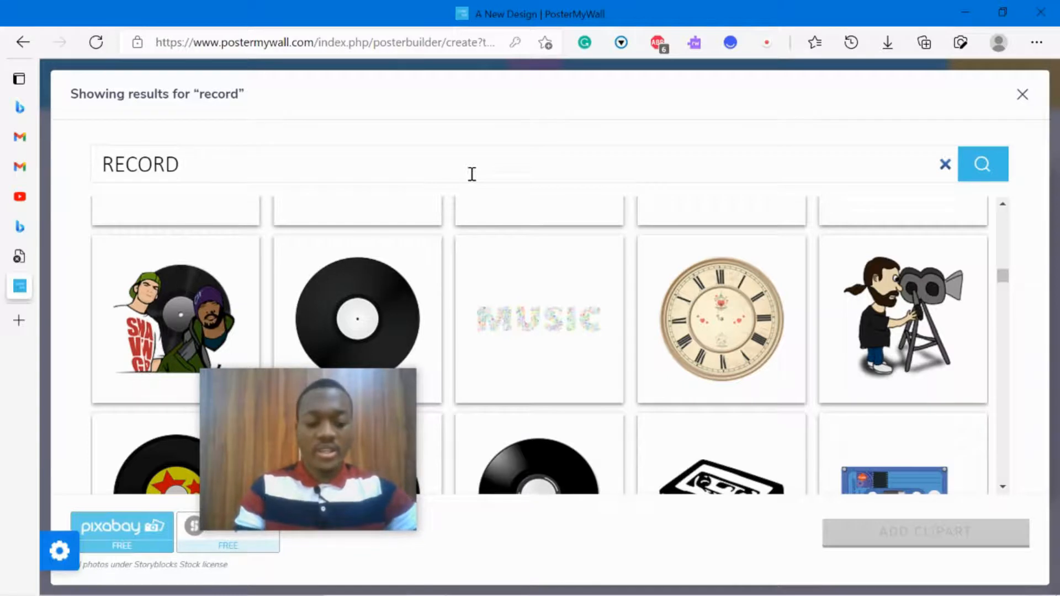
# Narrow the clipart search to RECORD 3D
pyautogui.write('3D')
pyautogui.press('Return')
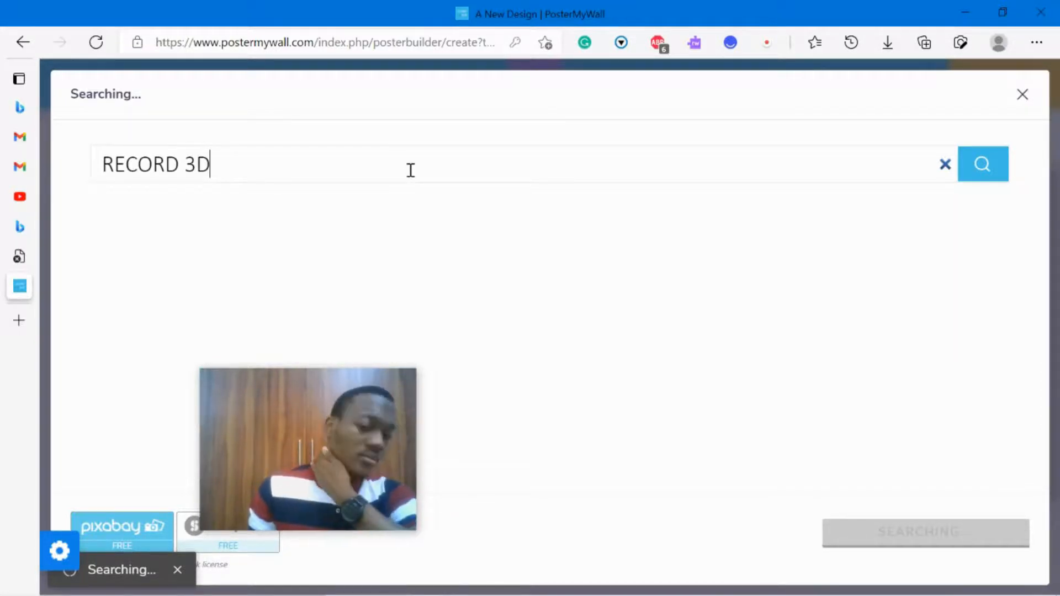
pyautogui.hotkey('shift', 'Left')
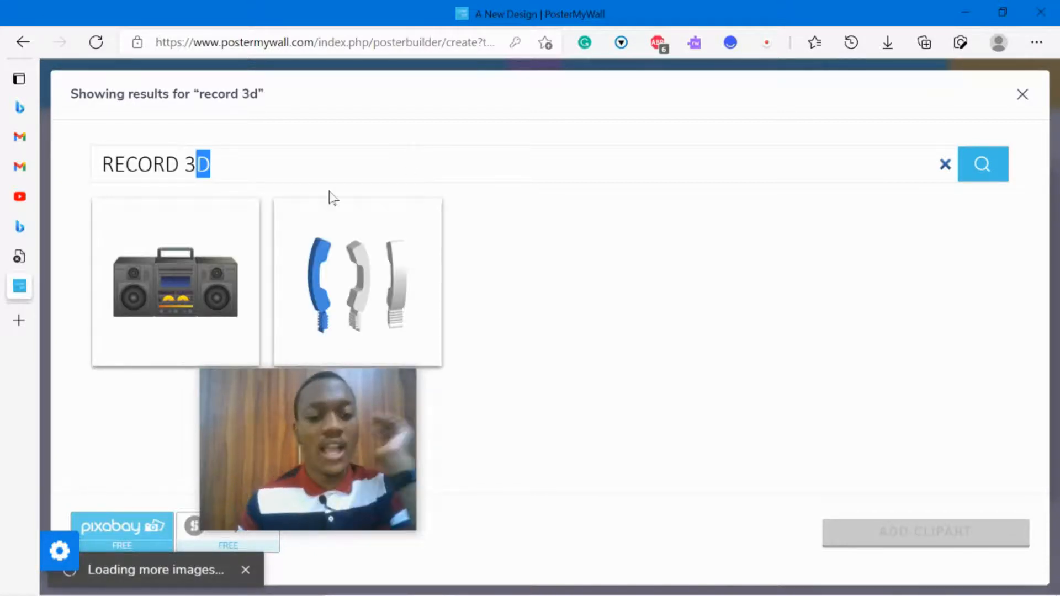
# Replace the clipart search term with LABEL and browse the results
pyautogui.click(239, 165)
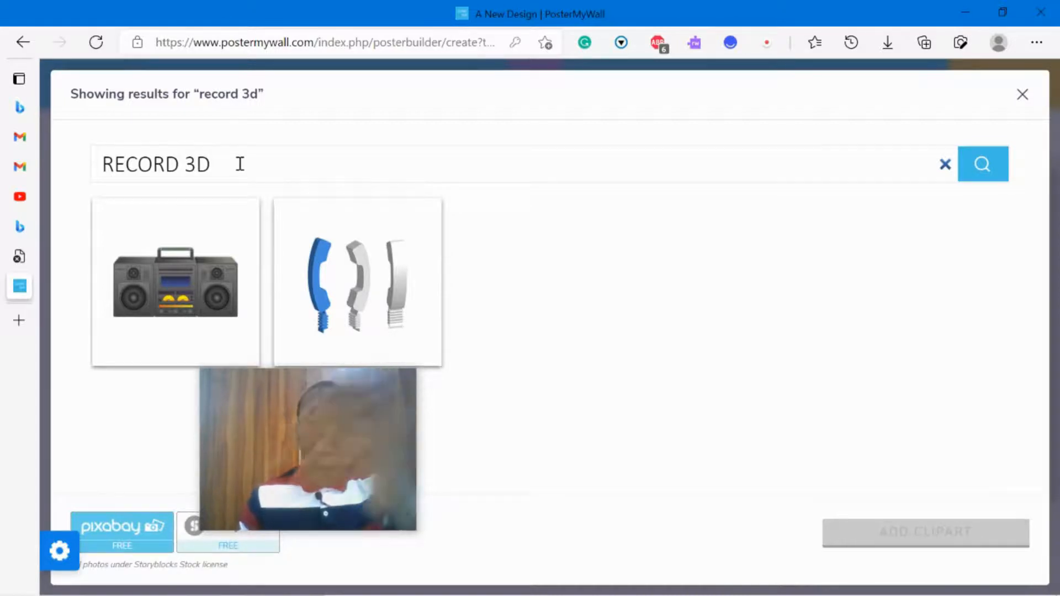
pyautogui.press('BackSpace')
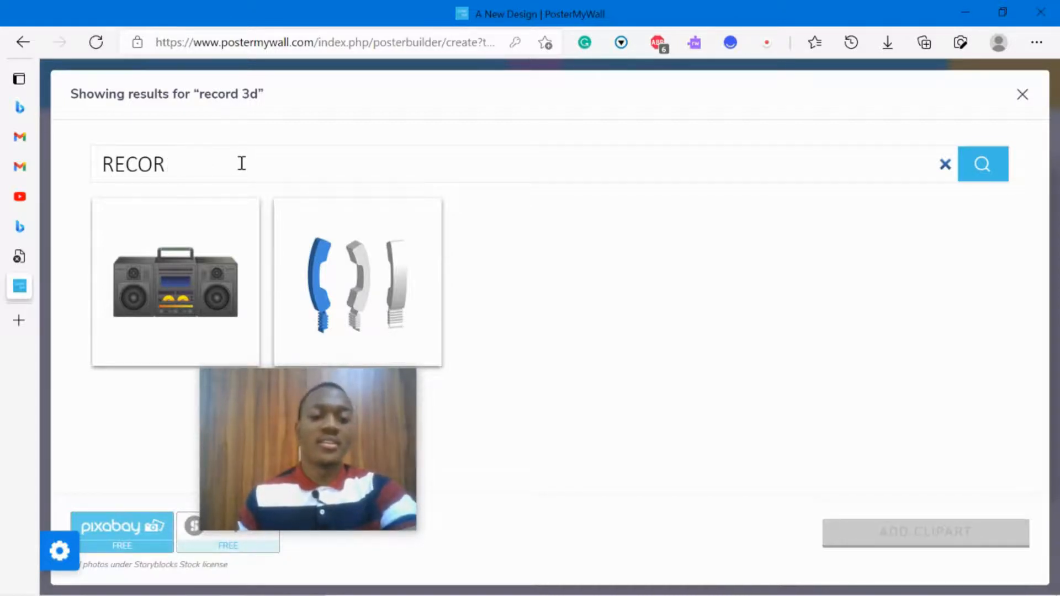
pyautogui.press('BackSpace')
pyautogui.press('BackSpace')
pyautogui.press('BackSpace')
pyautogui.press('BackSpace')
pyautogui.press('BackSpace')
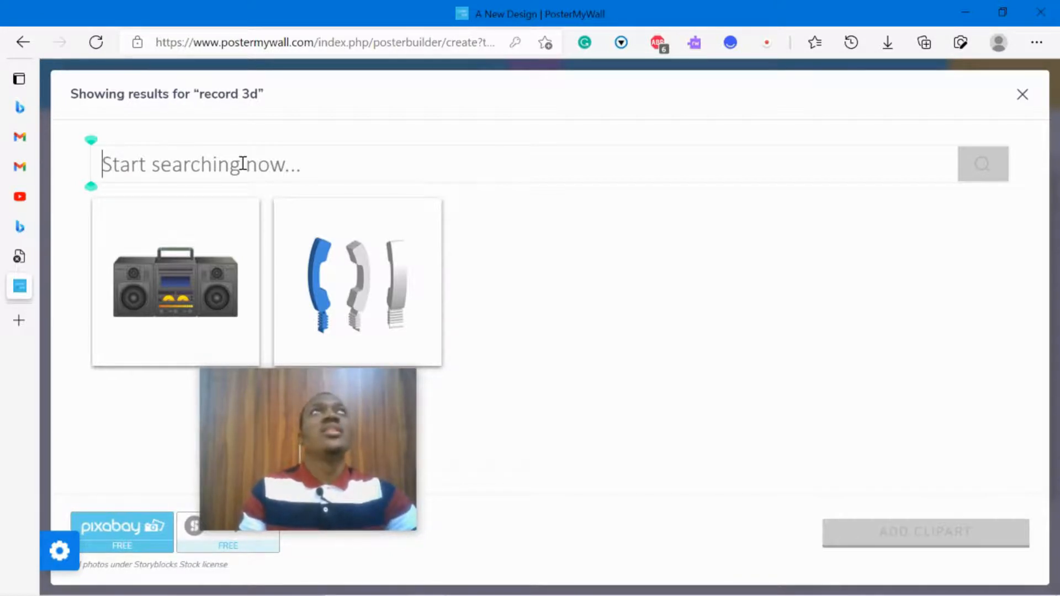
pyautogui.write('LABEL')
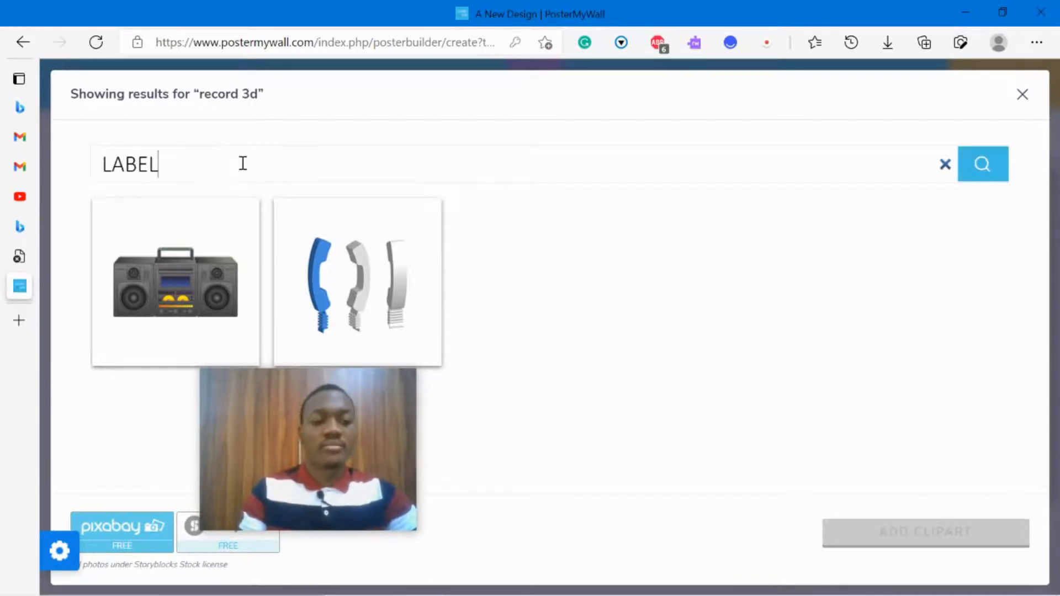
pyautogui.press('Return')
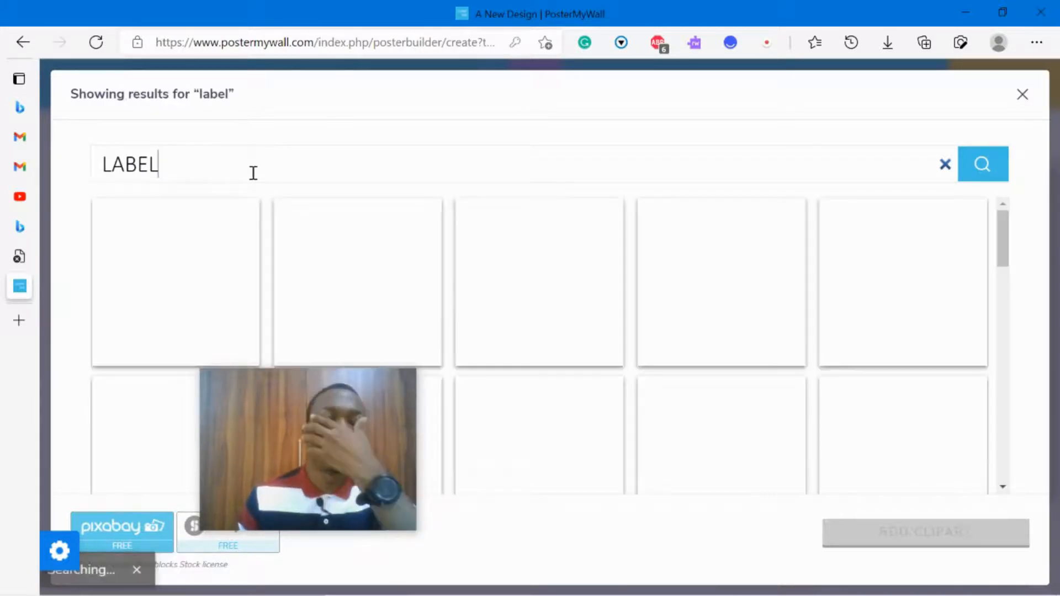
pyautogui.scroll(-10, 370, 276)
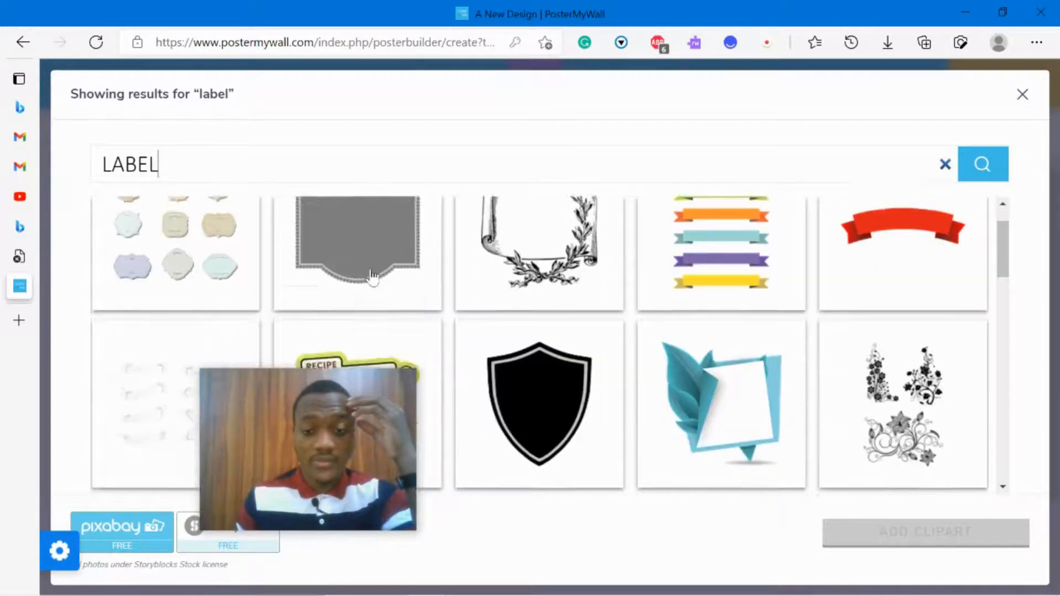
pyautogui.scroll(-1, 372, 276)
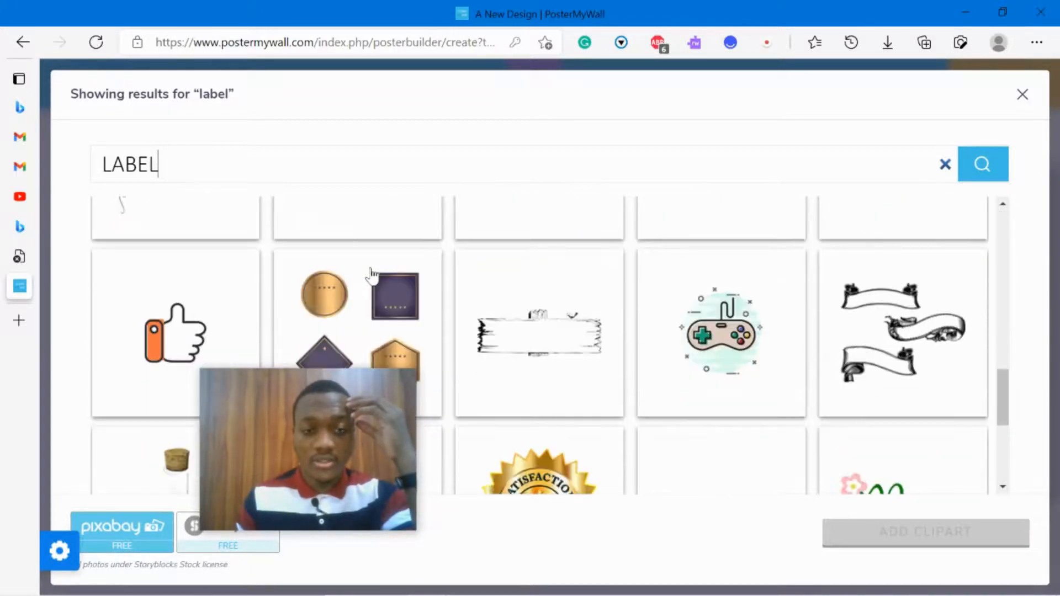
pyautogui.scroll(-4, 371, 274)
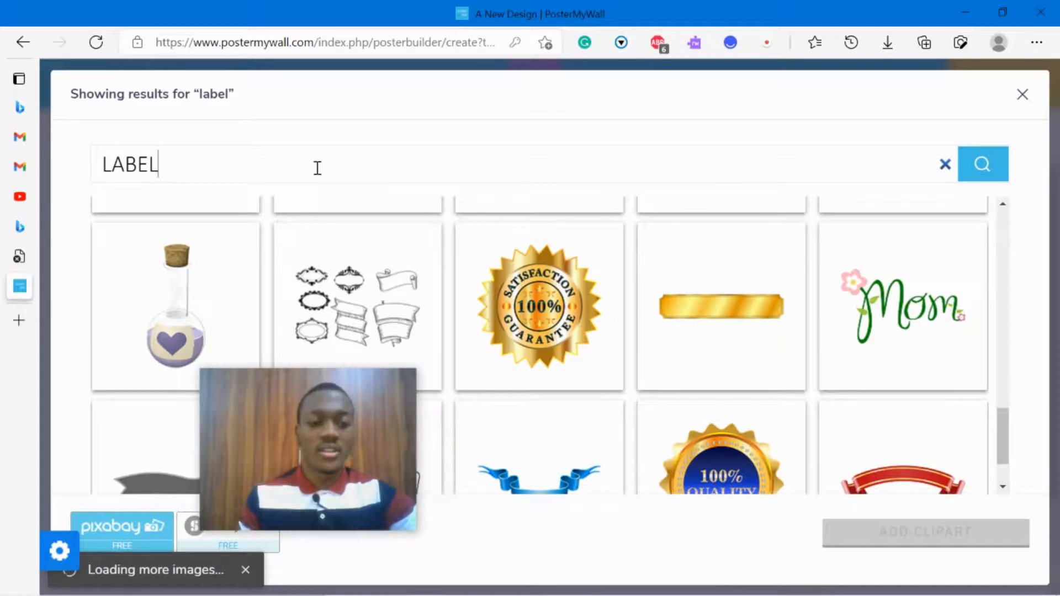
# Search the clipart library for MUSIC RECORD instead
pyautogui.doubleClick(300, 173)
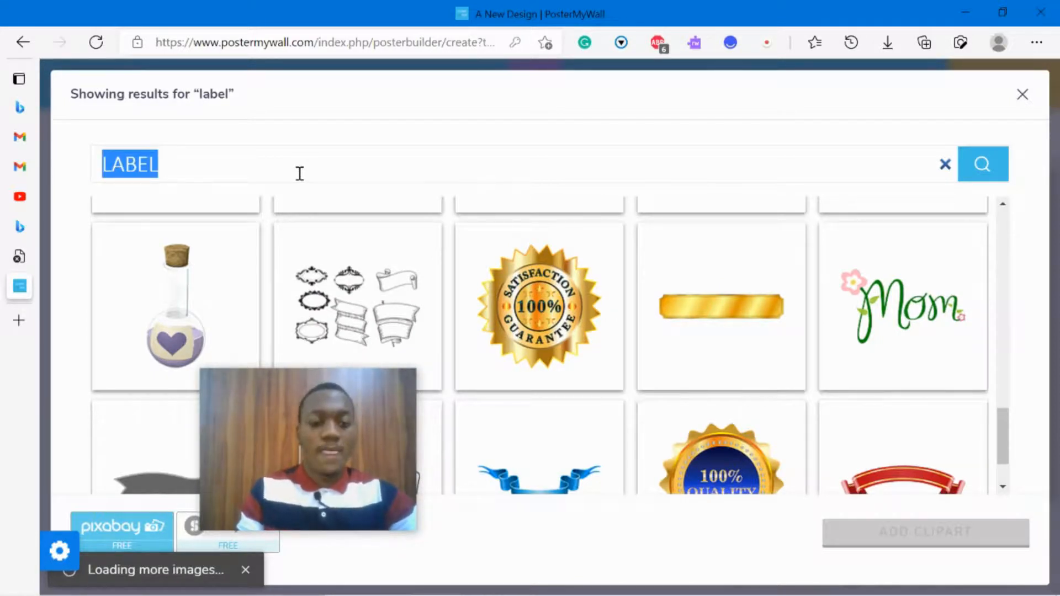
pyautogui.write('MMUSIC')
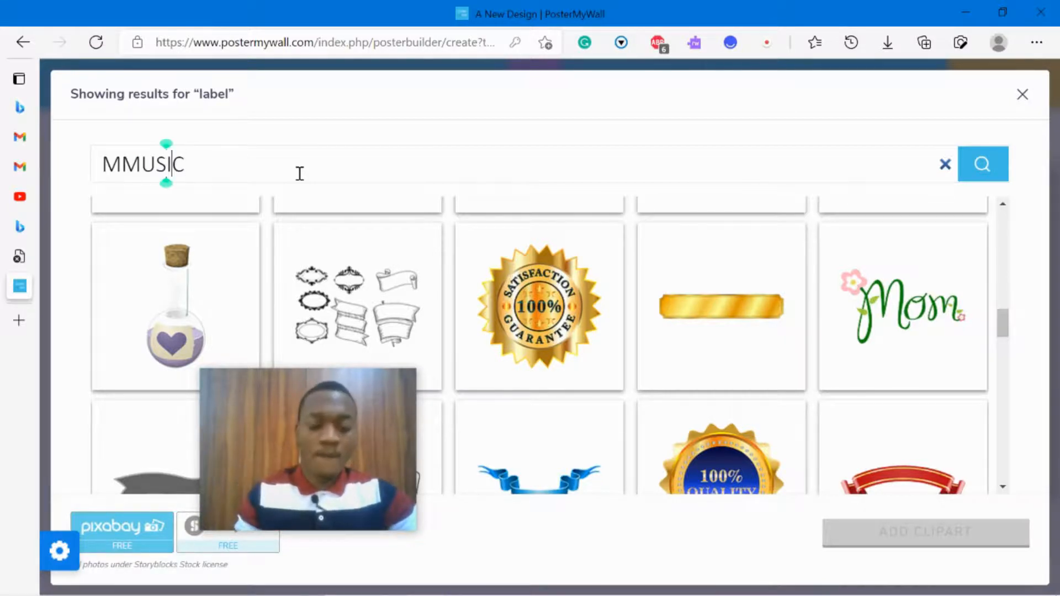
pyautogui.press('Left')
pyautogui.press('Left')
pyautogui.press('Left')
pyautogui.press('Left')
pyautogui.press('BackSpace')
pyautogui.press('Right')
pyautogui.press('Right')
pyautogui.press('Right')
pyautogui.press('Right')
pyautogui.press('Right')
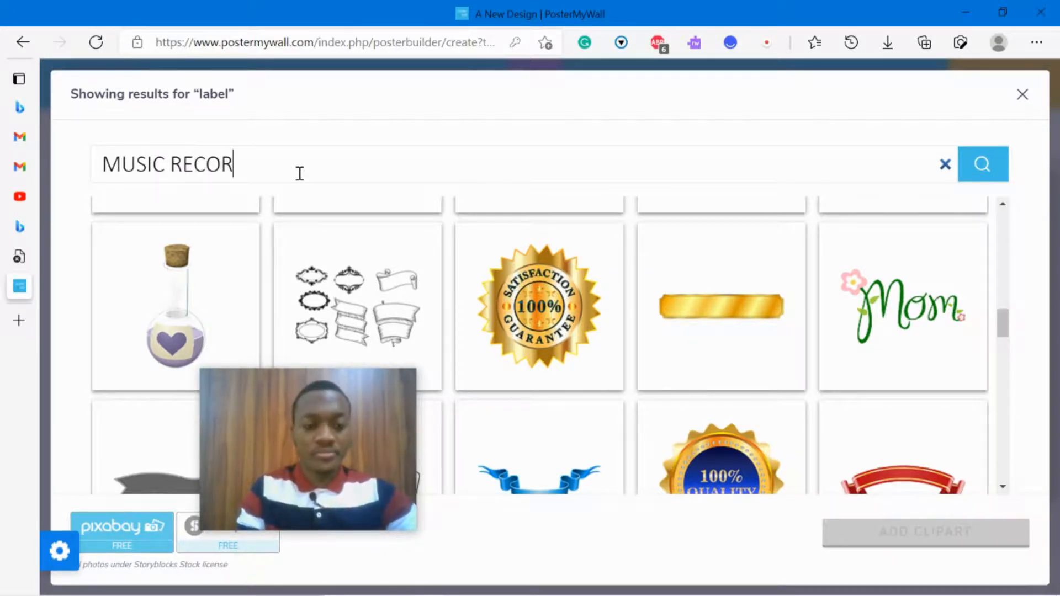
pyautogui.press('Return')
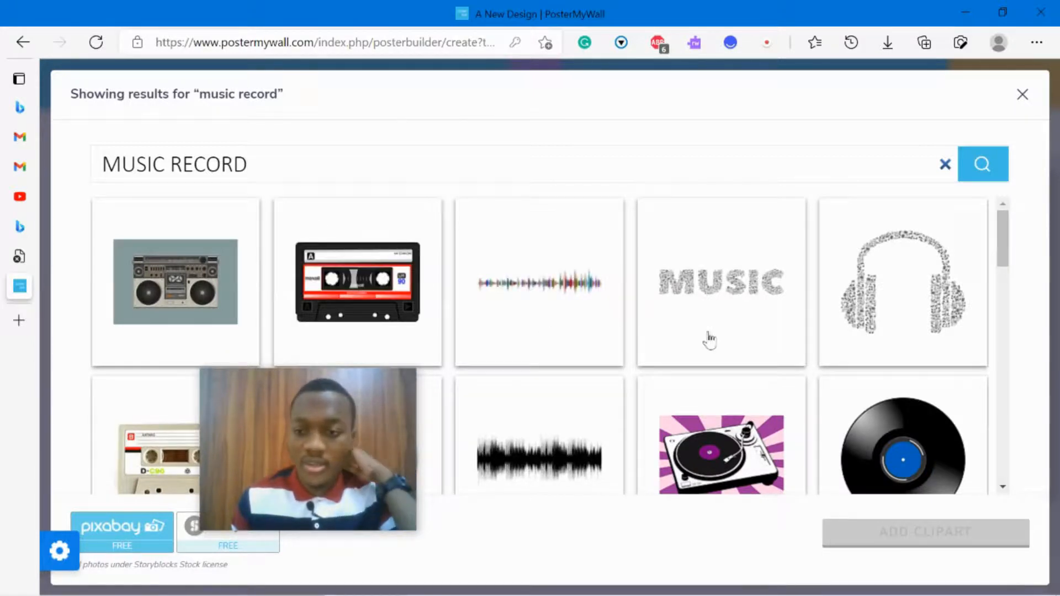
# From the MUSIC RECORD results, add the black headphones with waveform, the headphones with microphone and the multicoloured text-pattern headphones to the design
pyautogui.scroll(-3, 707, 340)
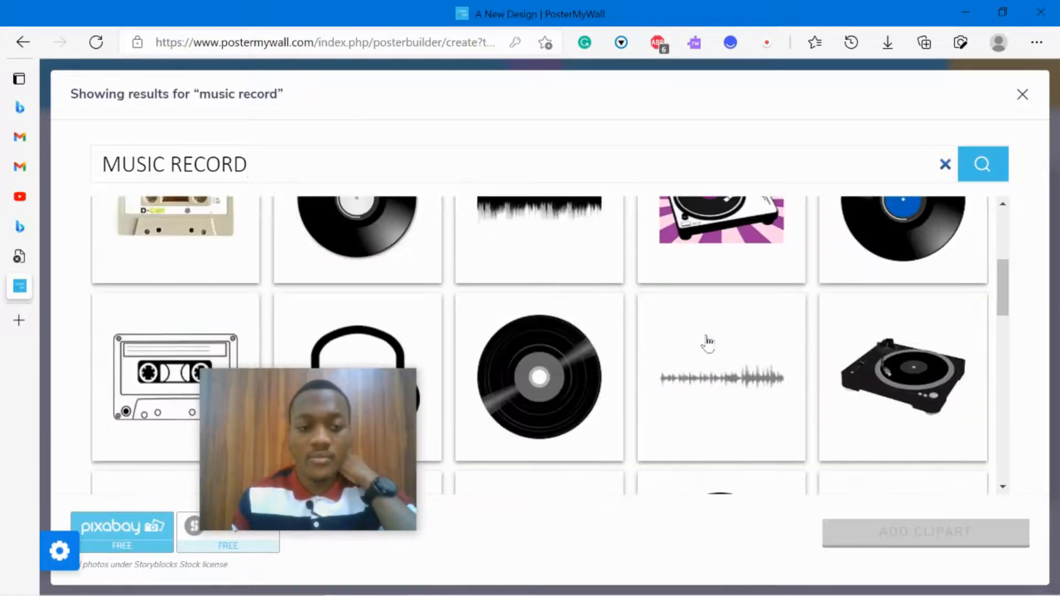
pyautogui.scroll(-3, 707, 342)
pyautogui.scroll(3, 707, 342)
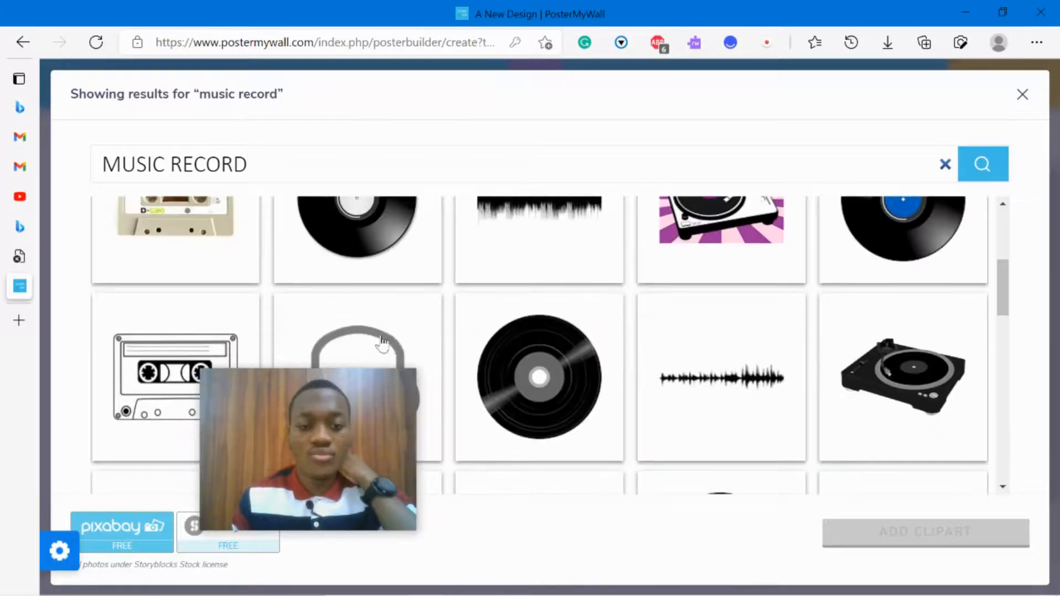
pyautogui.click(383, 342)
pyautogui.scroll(-7, 651, 350)
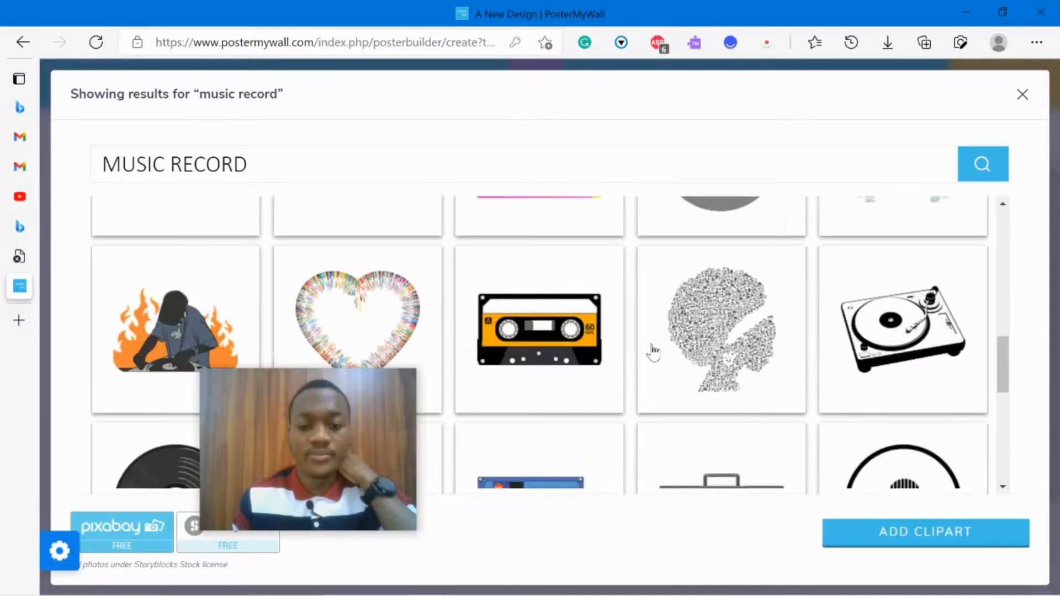
pyautogui.scroll(-2, 653, 351)
pyautogui.click(838, 394)
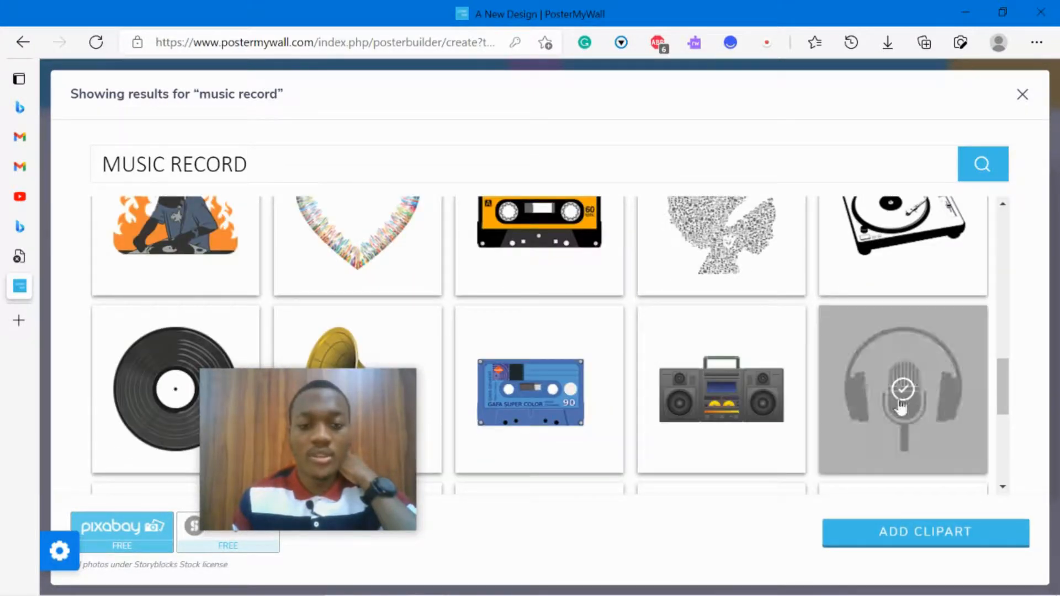
pyautogui.scroll(5, 687, 306)
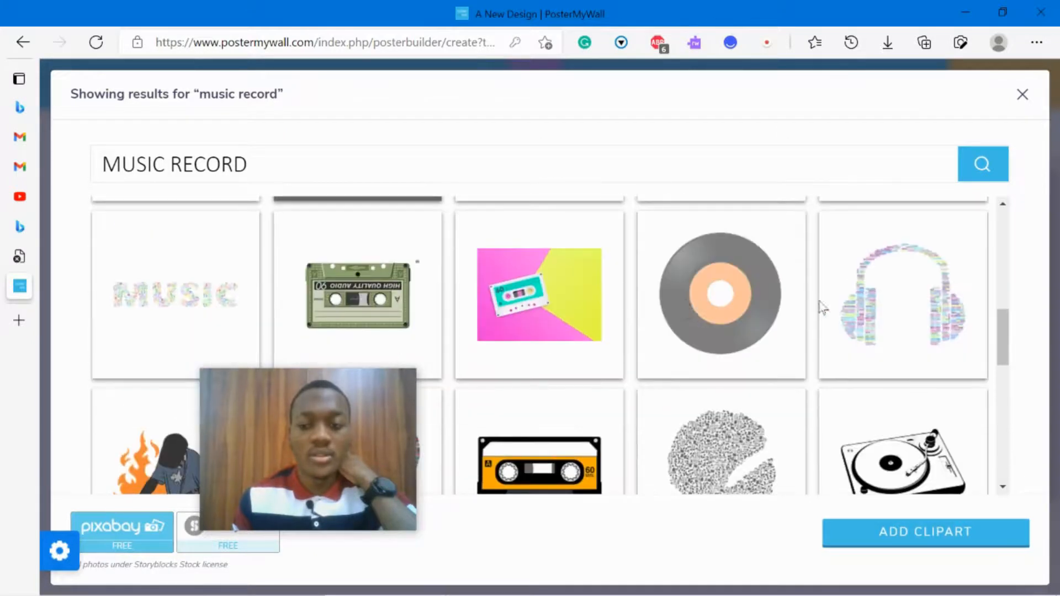
pyautogui.click(828, 309)
pyautogui.click(873, 527)
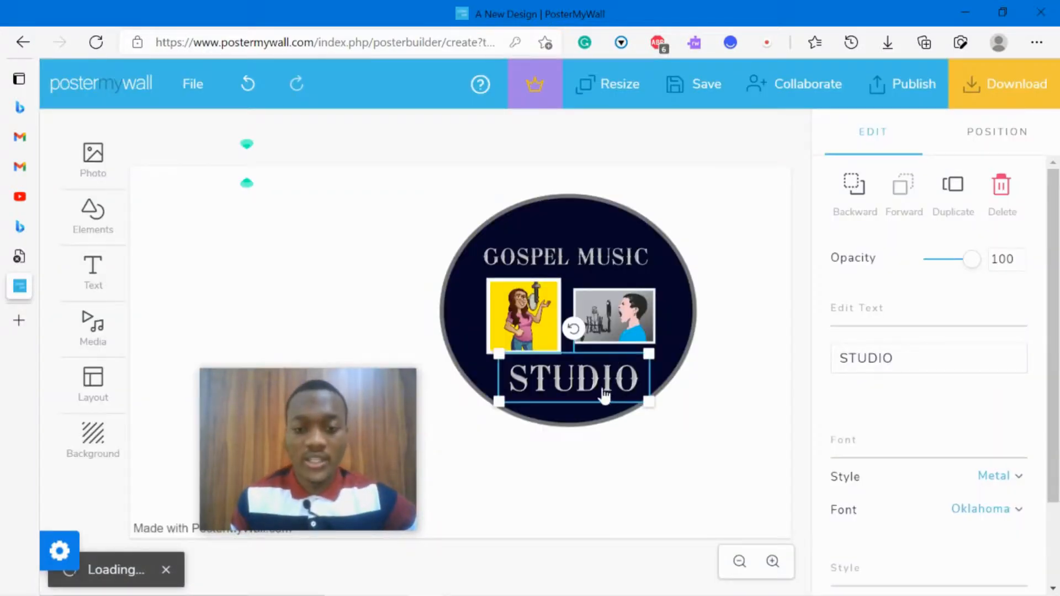
# Delete the two bordered singer cliparts from the emblem
pyautogui.click(598, 400)
pyautogui.click(527, 345)
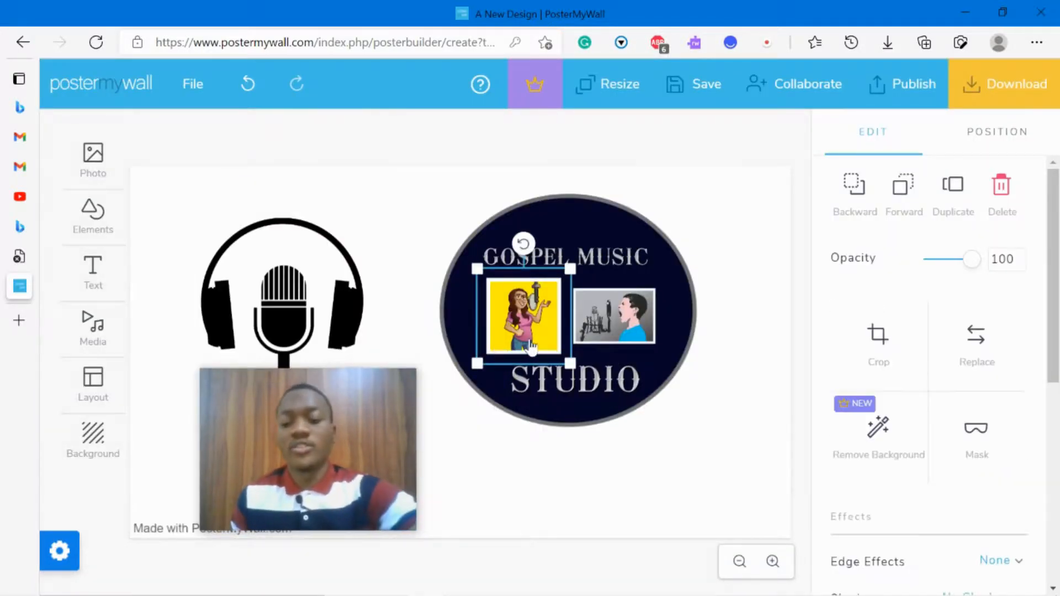
pyautogui.doubleClick(530, 347)
pyautogui.press('Delete')
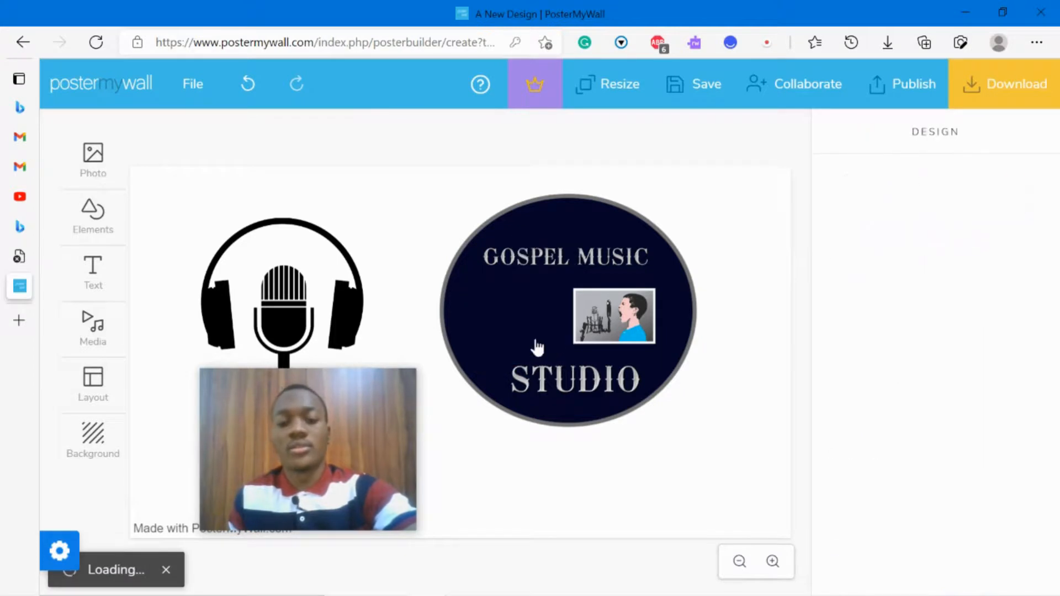
pyautogui.click(612, 323)
pyautogui.press('Delete')
# Place the multicoloured headphones over the emblem and move the headphones with microphone toward the bottom of the page
pyautogui.moveTo(510, 307); pyautogui.dragTo(296, 325)
pyautogui.click(528, 442)
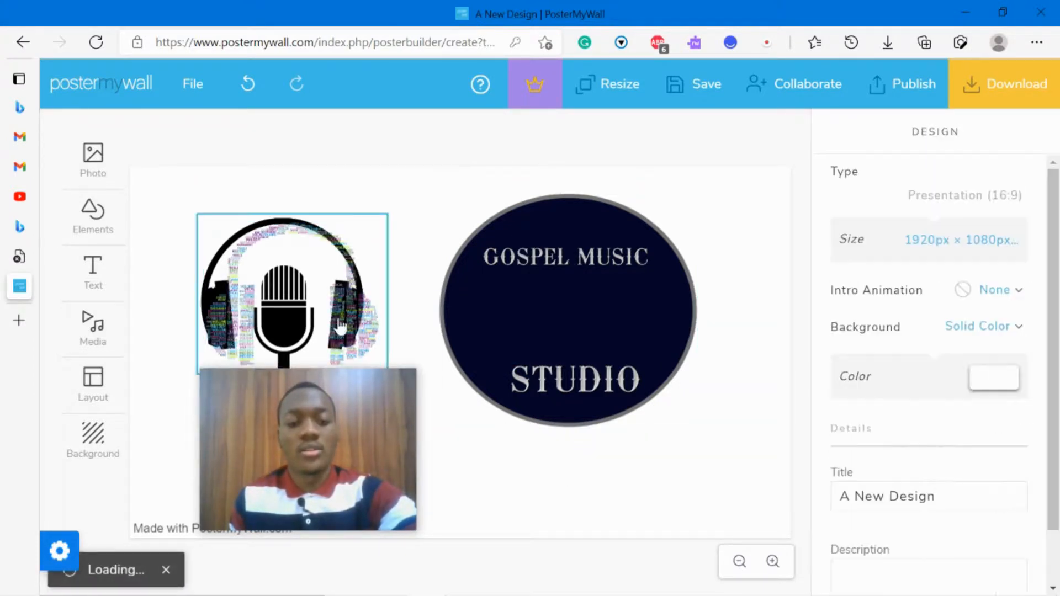
pyautogui.click(381, 342)
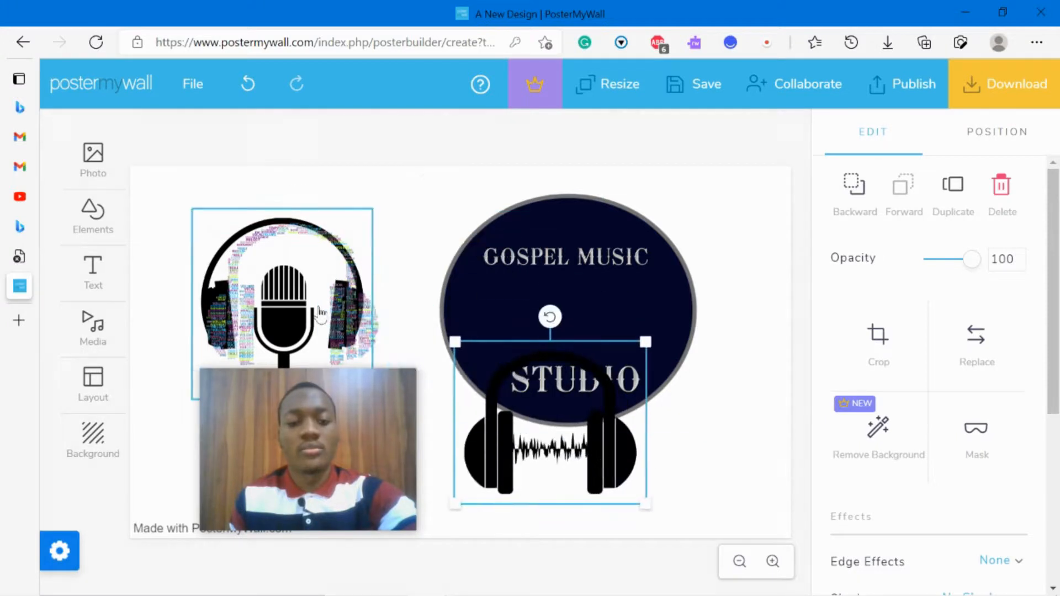
pyautogui.moveTo(381, 342); pyautogui.dragTo(681, 484)
pyautogui.moveTo(331, 307); pyautogui.dragTo(622, 309)
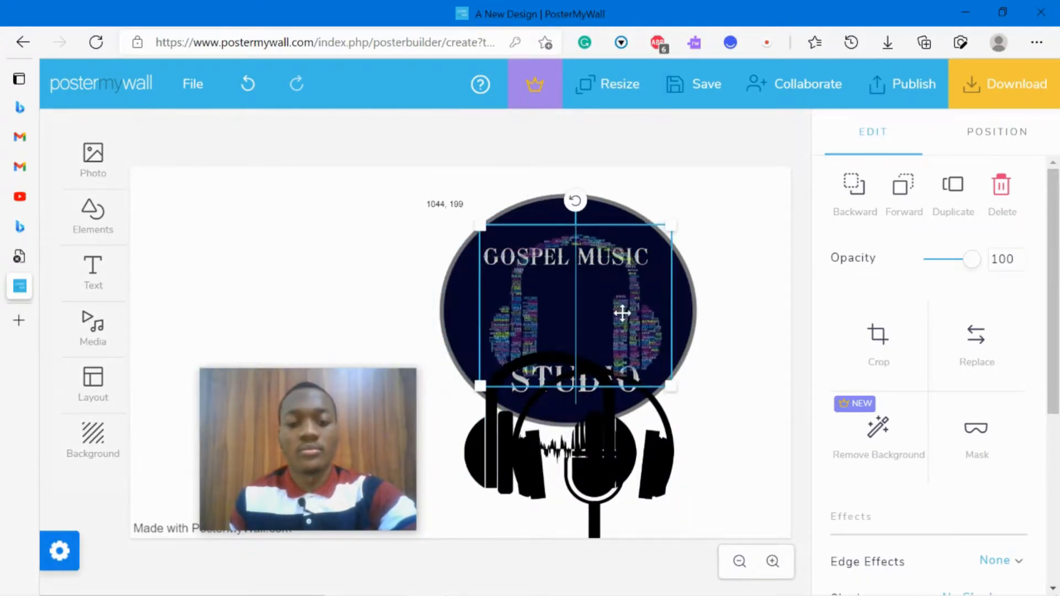
# Shrink the multicoloured headphones to fit between the two text lines, raise GOSPEL MUSIC slightly, and centre the headphones in the emblem
pyautogui.moveTo(663, 227); pyautogui.dragTo(624, 263)
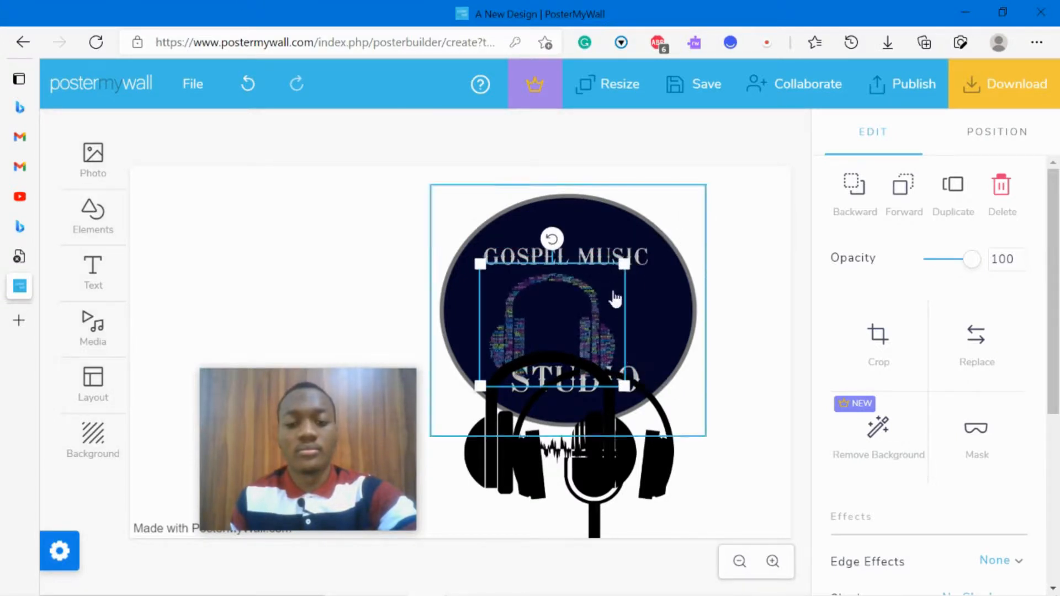
pyautogui.moveTo(600, 318); pyautogui.dragTo(612, 307)
pyautogui.moveTo(617, 270); pyautogui.dragTo(617, 253)
pyautogui.moveTo(604, 317); pyautogui.dragTo(605, 303)
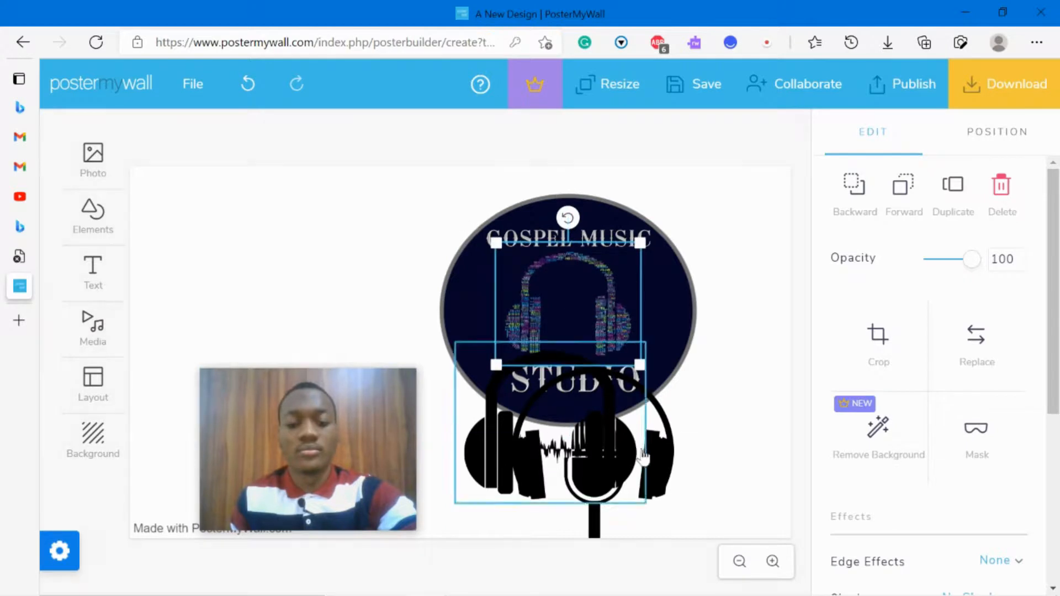
# Move the two black headphone cliparts to the blank area left of the emblem and nudge the STUDIO text
pyautogui.moveTo(656, 455); pyautogui.dragTo(728, 243)
pyautogui.moveTo(618, 461); pyautogui.dragTo(336, 255)
pyautogui.moveTo(732, 268); pyautogui.dragTo(297, 243)
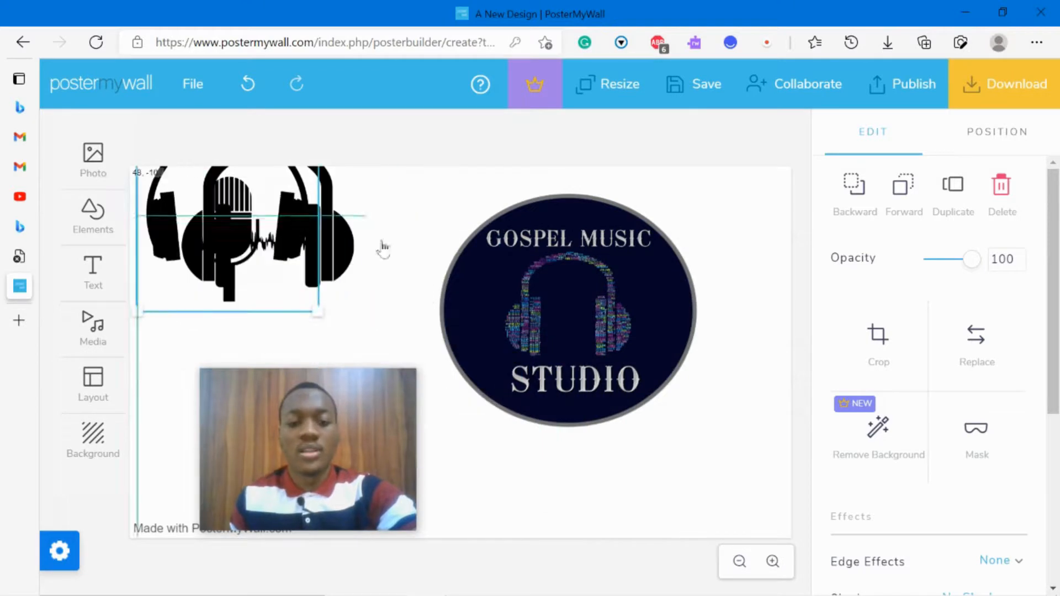
pyautogui.click(620, 311)
pyautogui.click(574, 383)
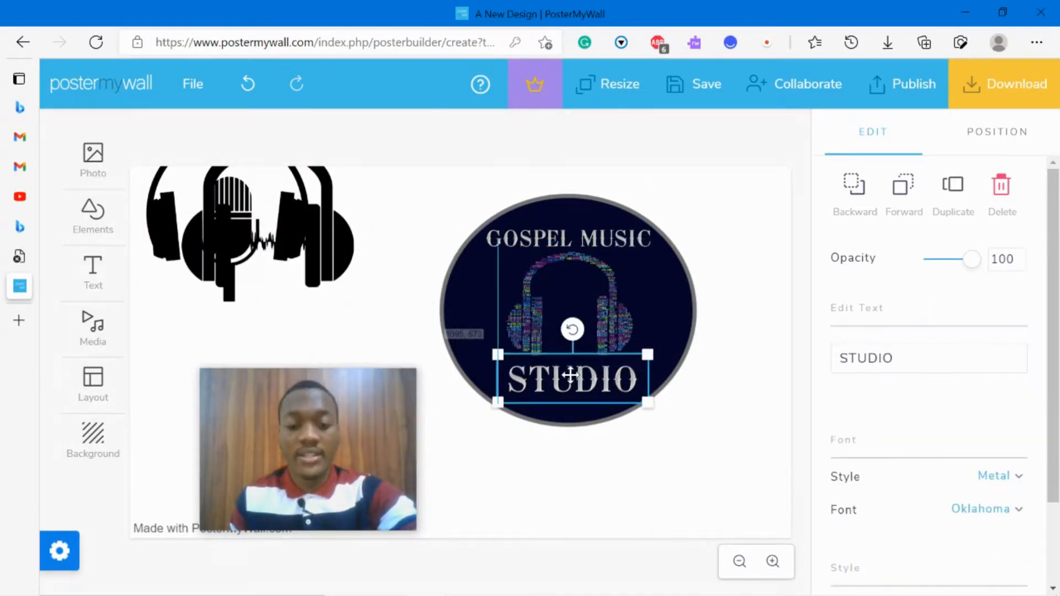
# Set the emblem circle's fill colour to white
pyautogui.click(665, 310)
pyautogui.click(988, 394)
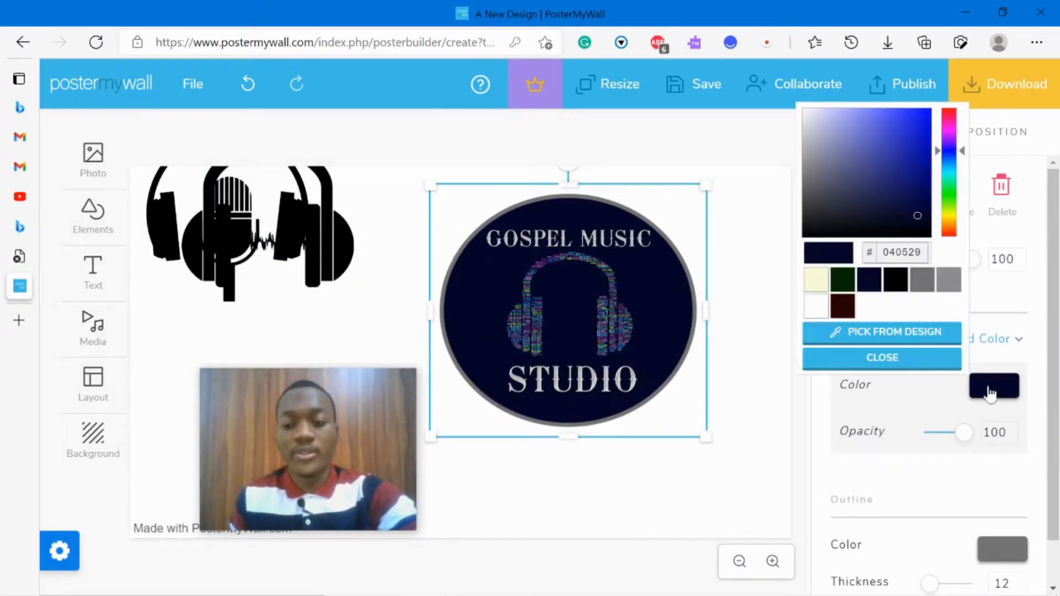
pyautogui.click(819, 308)
pyautogui.click(579, 300)
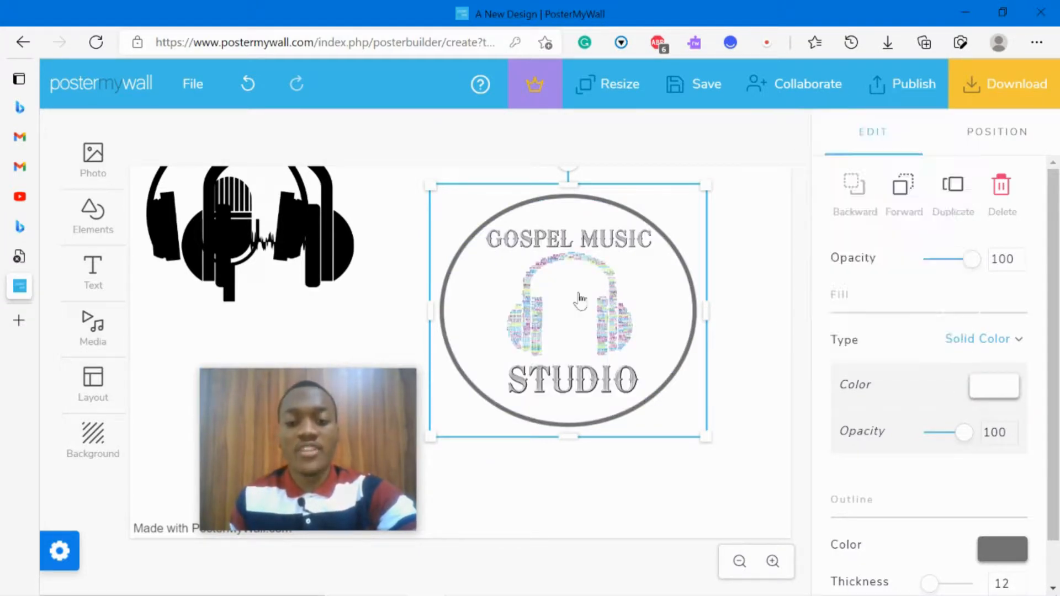
# Nudge the headphones and STUDIO text inside the emblem and enlarge the circle slightly
pyautogui.moveTo(579, 300); pyautogui.dragTo(606, 310)
pyautogui.moveTo(602, 376); pyautogui.dragTo(597, 371)
pyautogui.click(671, 300)
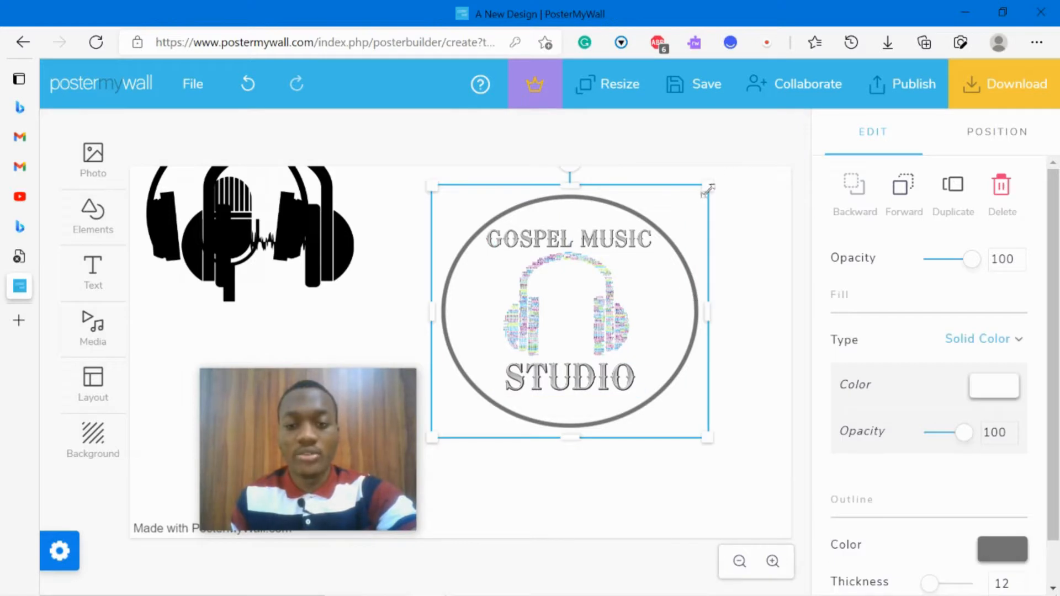
pyautogui.moveTo(707, 186); pyautogui.dragTo(710, 183)
pyautogui.click(747, 305)
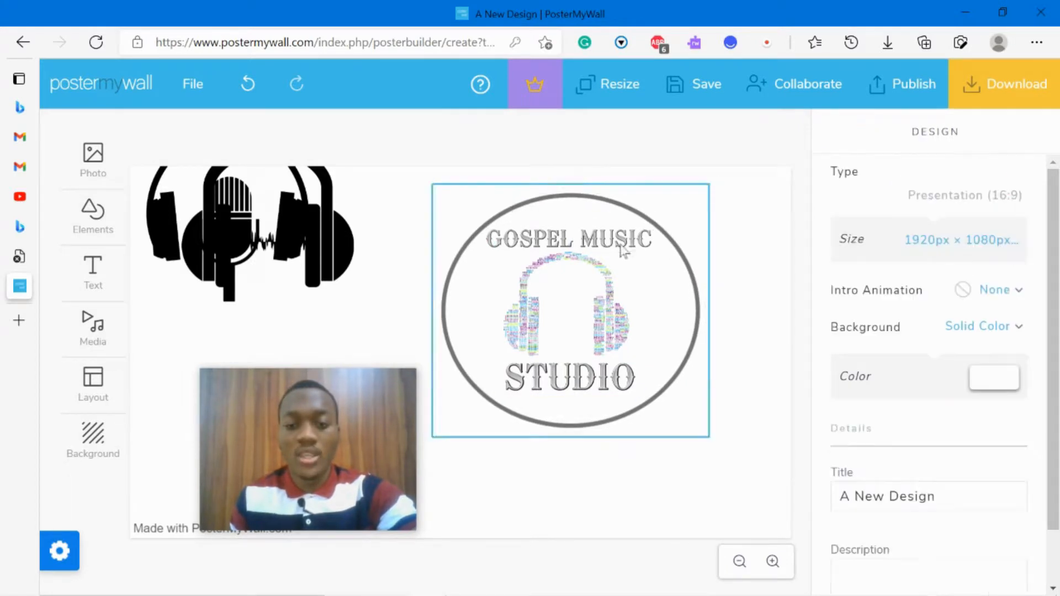
# Set the second colour of the GOSPEL MUSIC text to dark navy 071a42 and its third colour to navy 081754
pyautogui.click(569, 239)
pyautogui.scroll(-2, 939, 359)
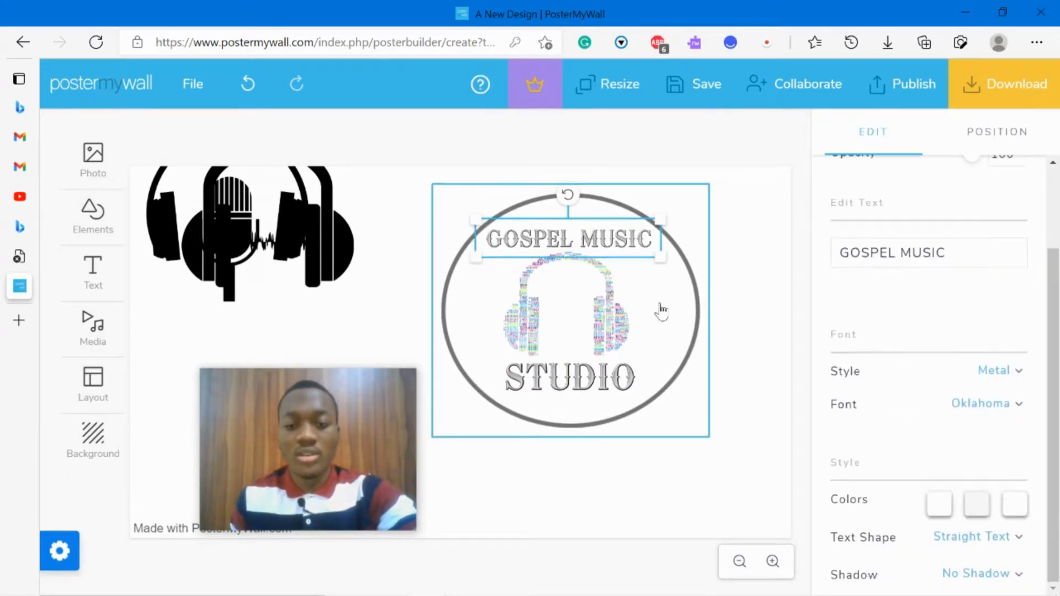
pyautogui.click(976, 504)
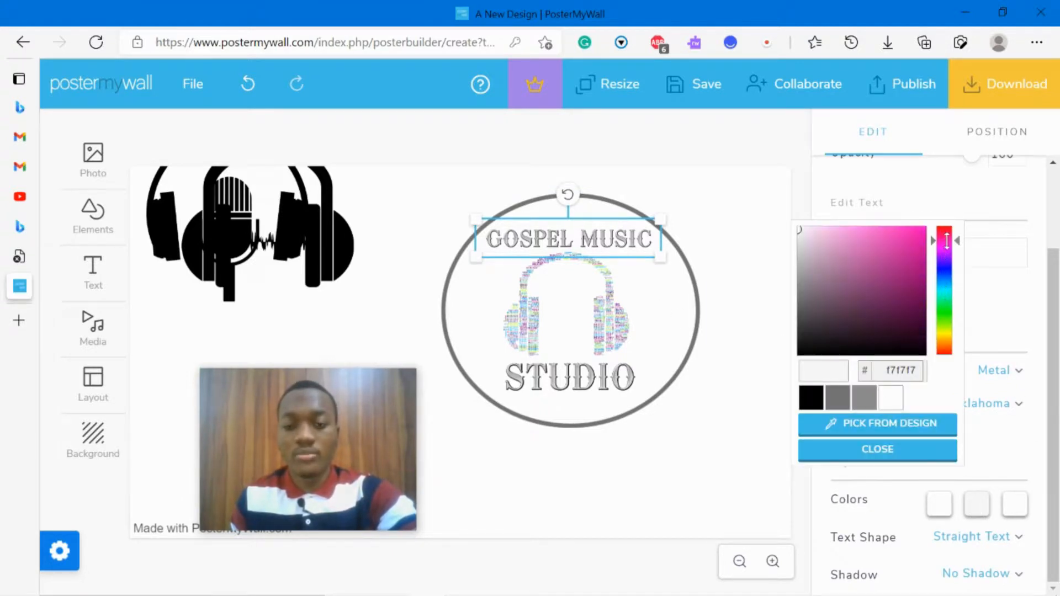
pyautogui.moveTo(941, 253); pyautogui.dragTo(914, 322)
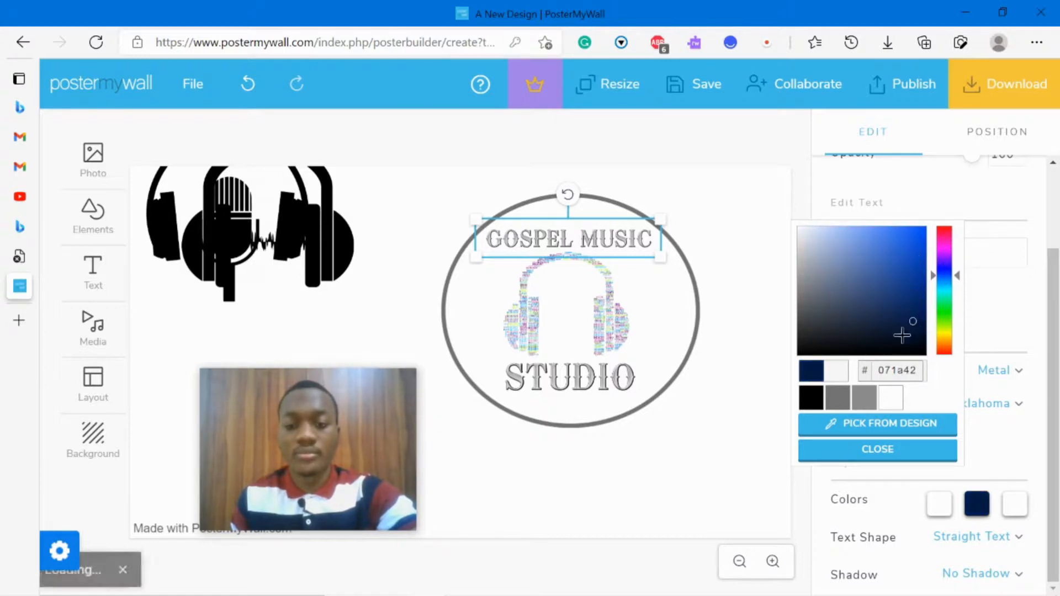
pyautogui.click(1015, 505)
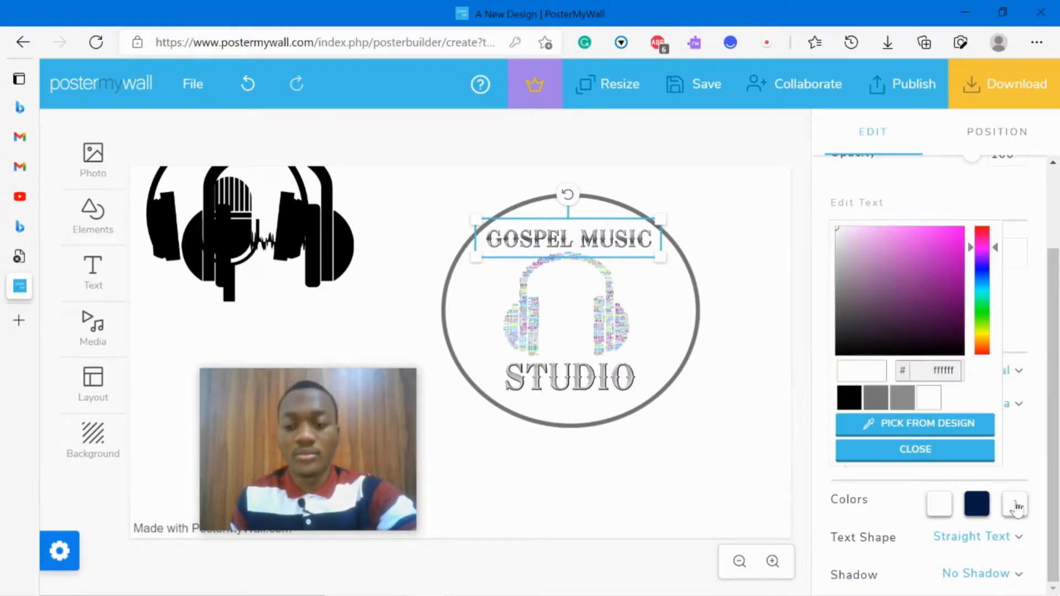
pyautogui.moveTo(984, 275); pyautogui.dragTo(954, 312)
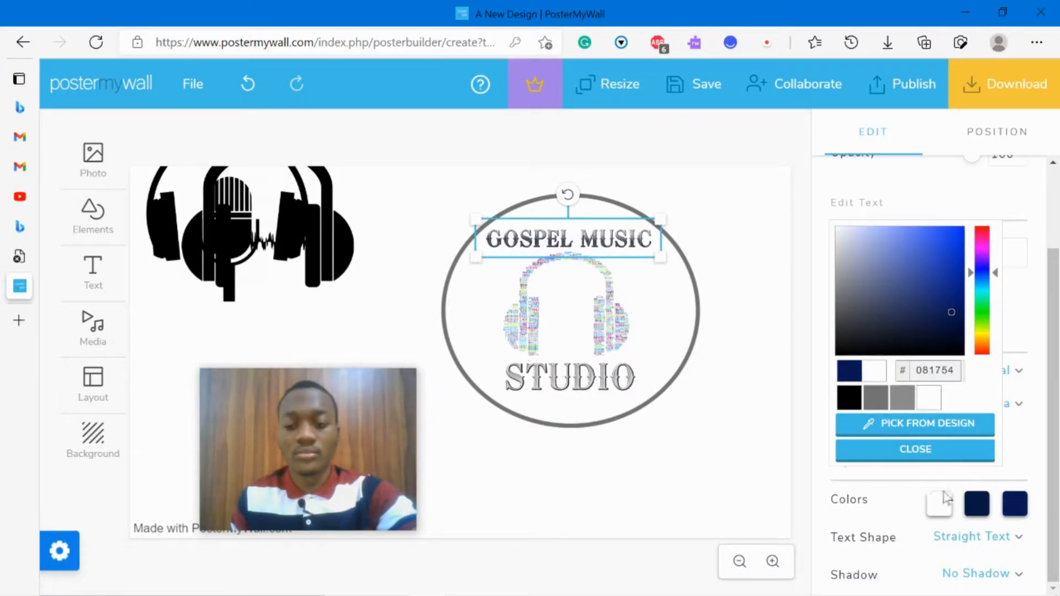
# Set the first colour of the GOSPEL MUSIC text to cyan 15eded and shift the text slightly to the right
pyautogui.click(941, 499)
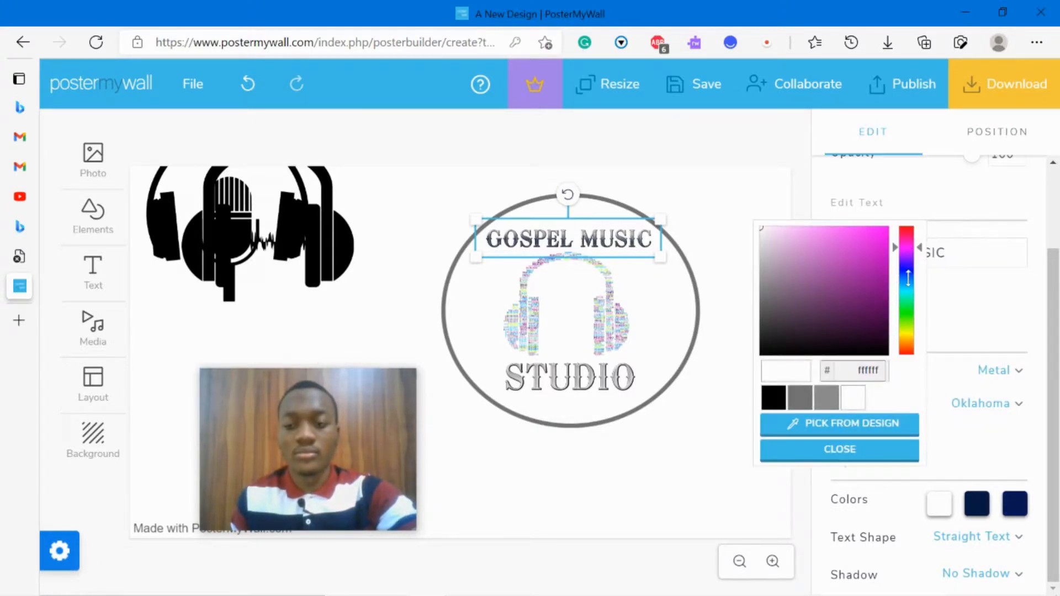
pyautogui.moveTo(908, 277); pyautogui.dragTo(908, 289)
pyautogui.click(877, 236)
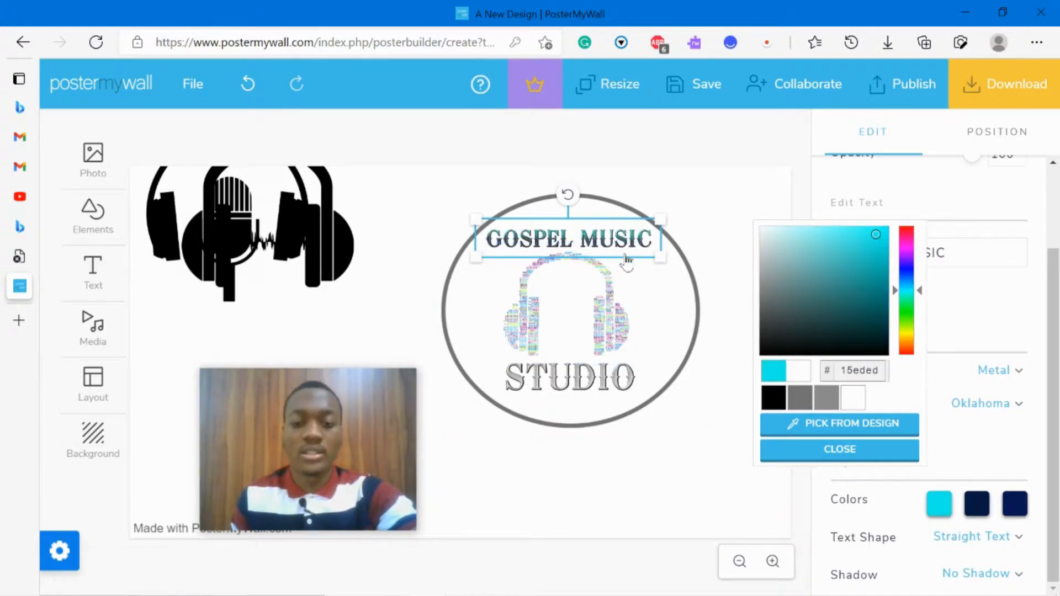
pyautogui.moveTo(626, 260); pyautogui.dragTo(629, 260)
# Set the second colour of the STUDIO text to black 000000
pyautogui.click(612, 376)
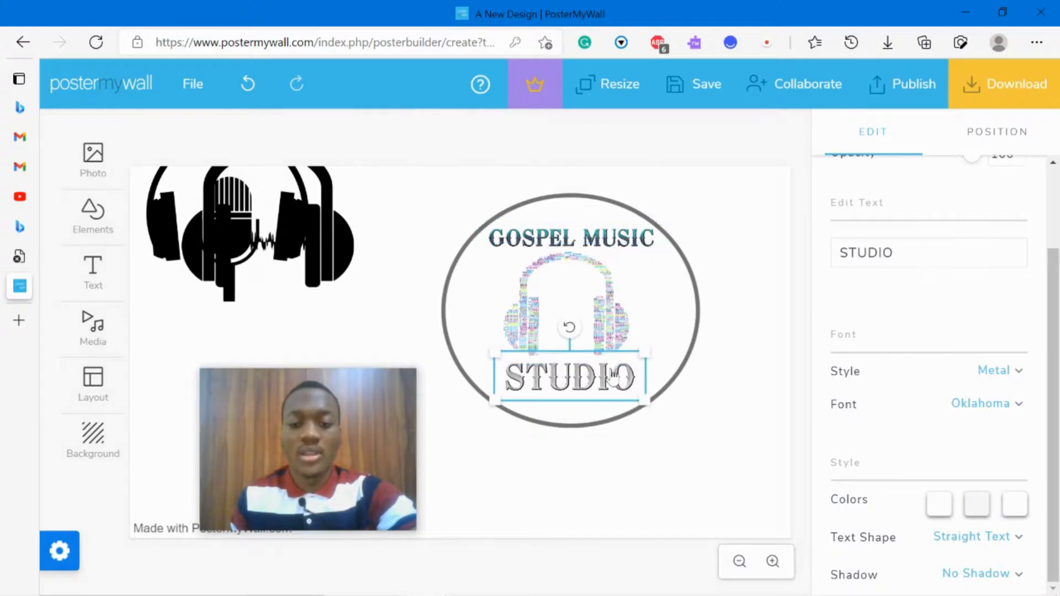
pyautogui.click(976, 504)
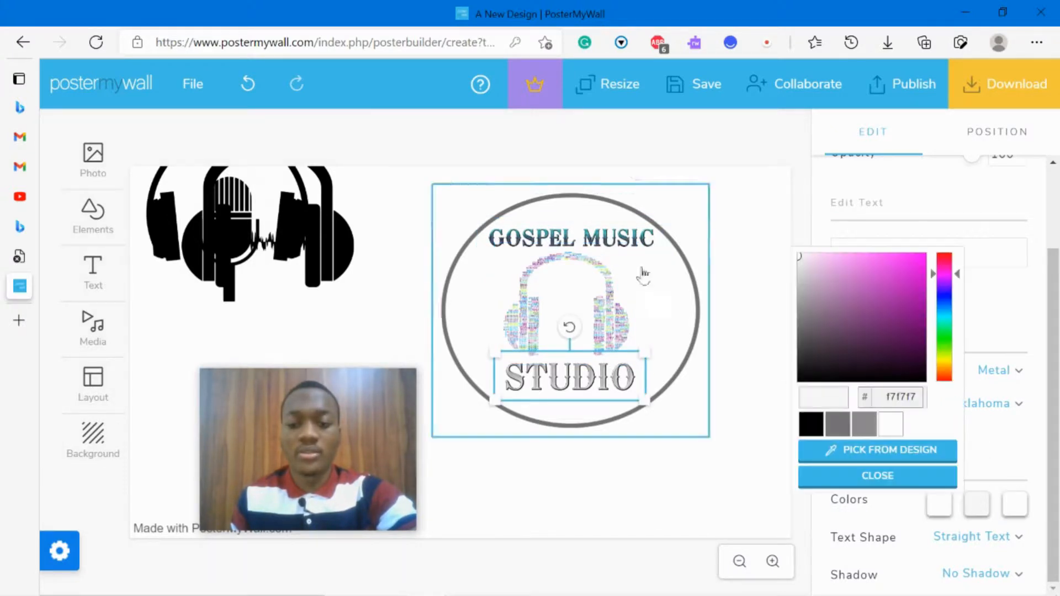
pyautogui.click(622, 246)
pyautogui.click(615, 378)
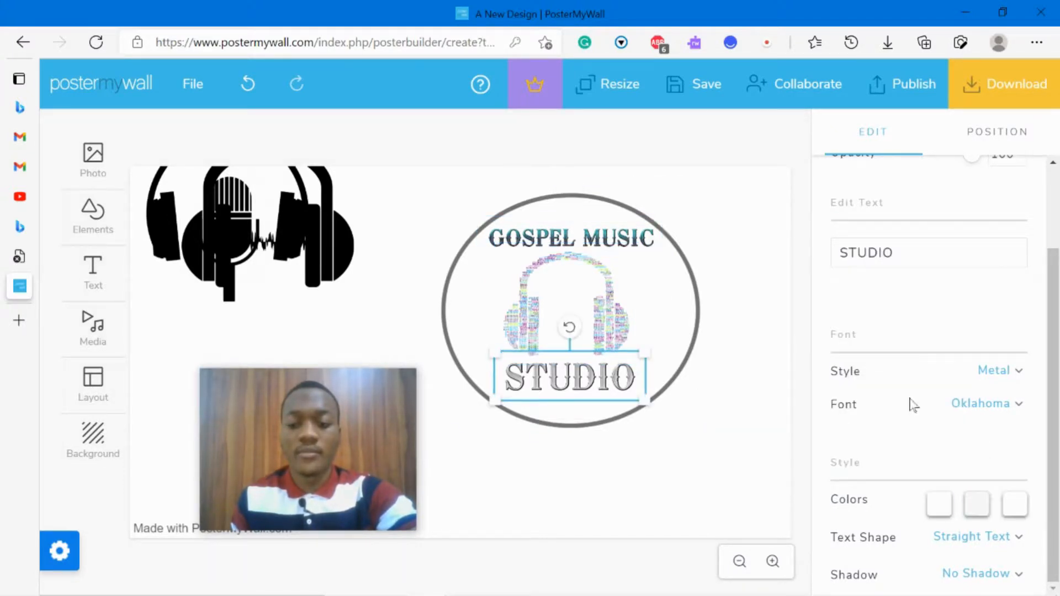
pyautogui.click(976, 504)
pyautogui.click(813, 425)
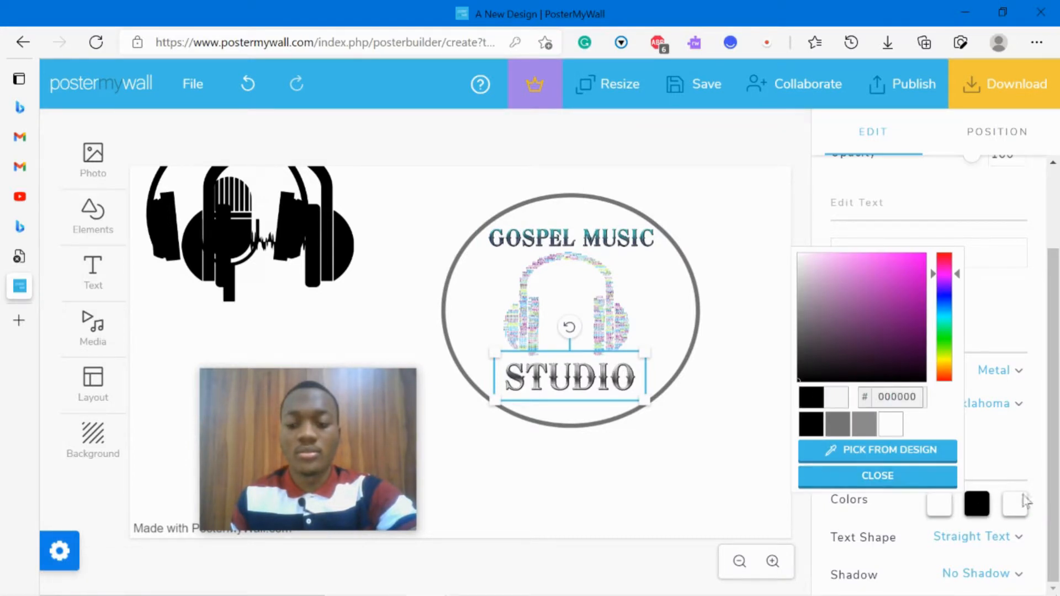
# Set the third colour of the STUDIO text to dark indigo 1a0a57
pyautogui.click(571, 238)
pyautogui.click(600, 308)
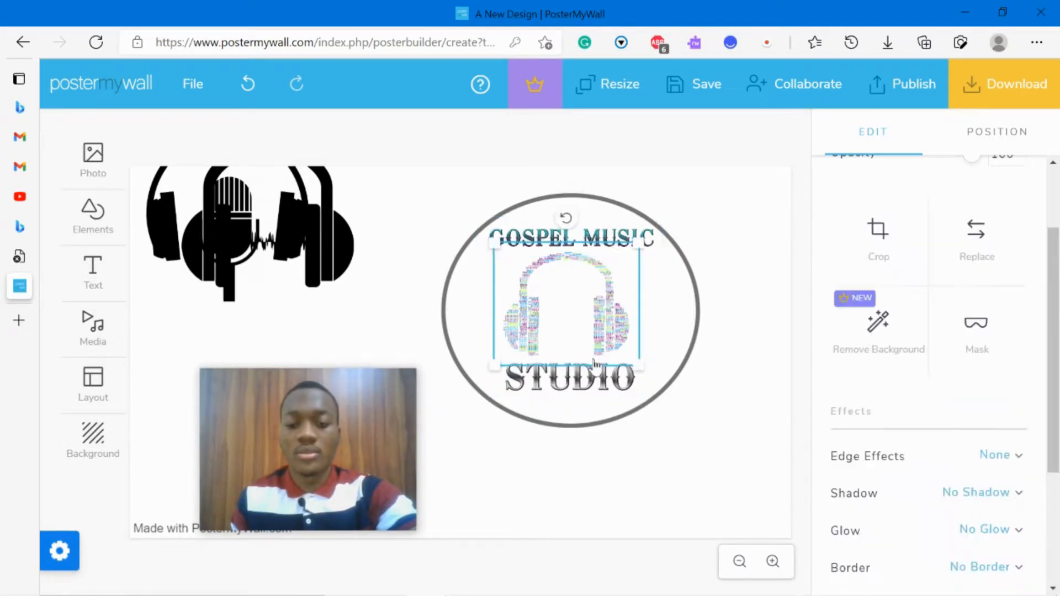
pyautogui.click(604, 380)
pyautogui.click(1015, 502)
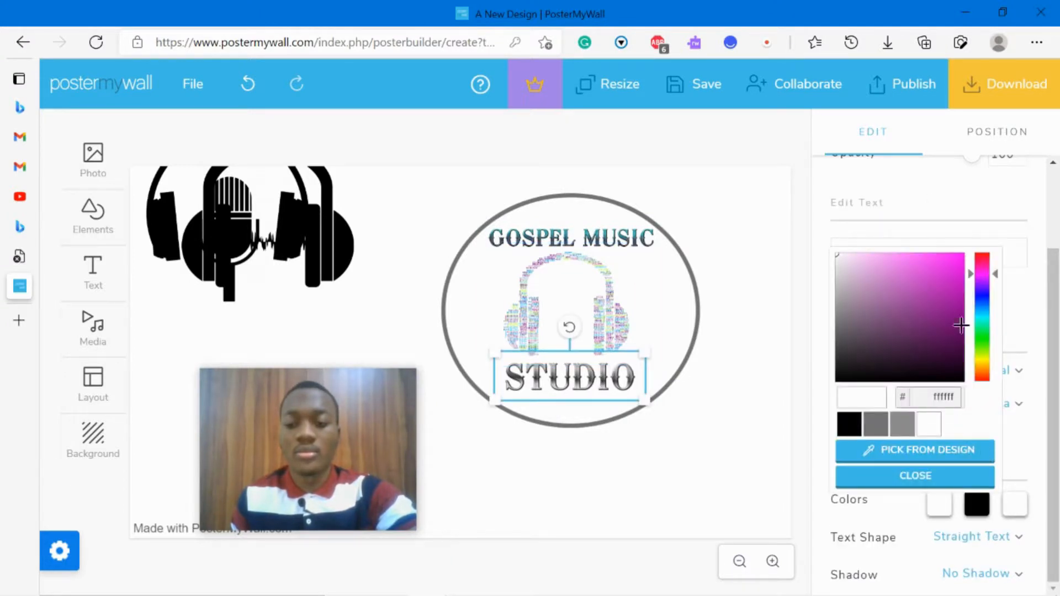
pyautogui.click(982, 291)
pyautogui.moveTo(960, 295); pyautogui.dragTo(950, 335)
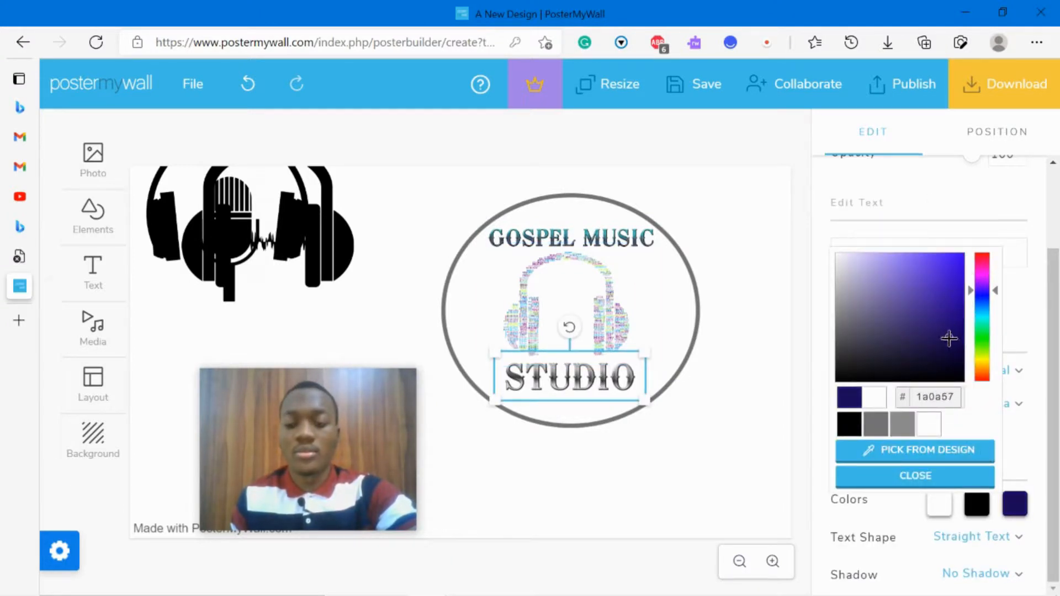
# Set the first colour of the STUDIO text to teal 11b6c2
pyautogui.click(628, 377)
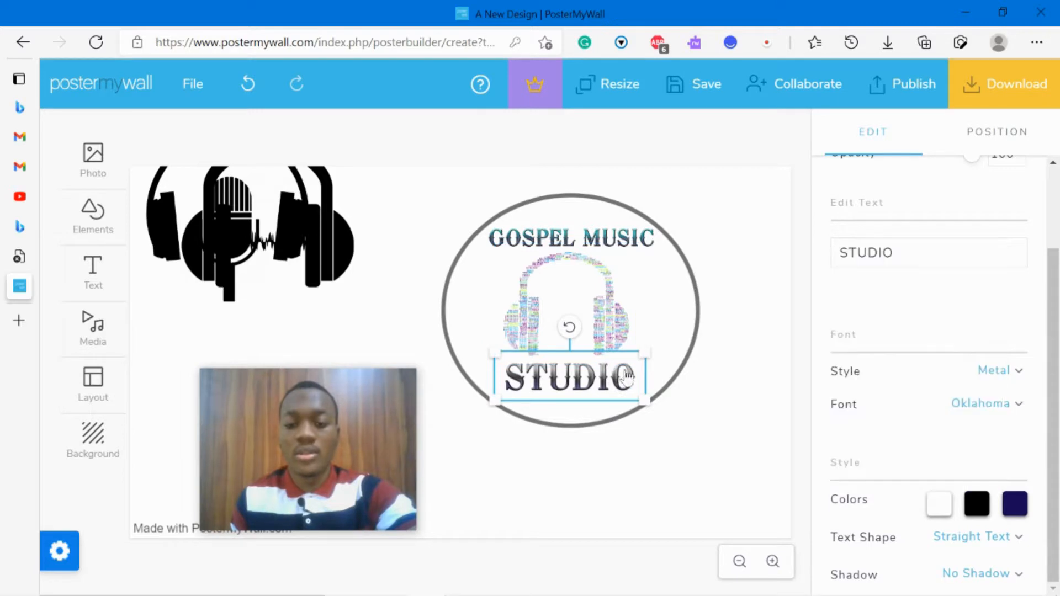
pyautogui.click(939, 504)
pyautogui.click(910, 316)
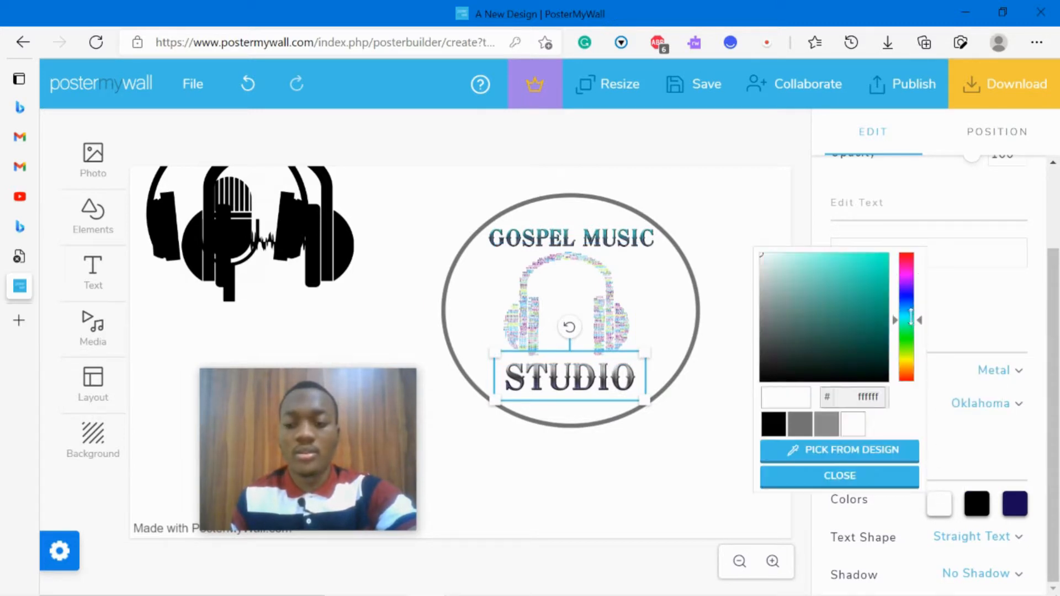
pyautogui.moveTo(911, 316); pyautogui.dragTo(909, 313)
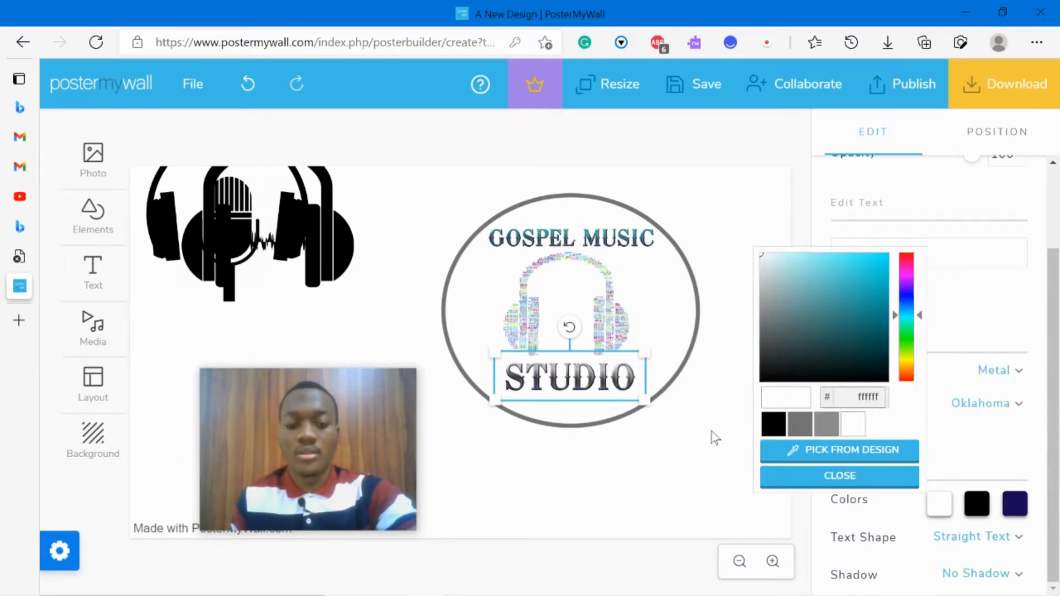
pyautogui.click(681, 436)
pyautogui.click(598, 390)
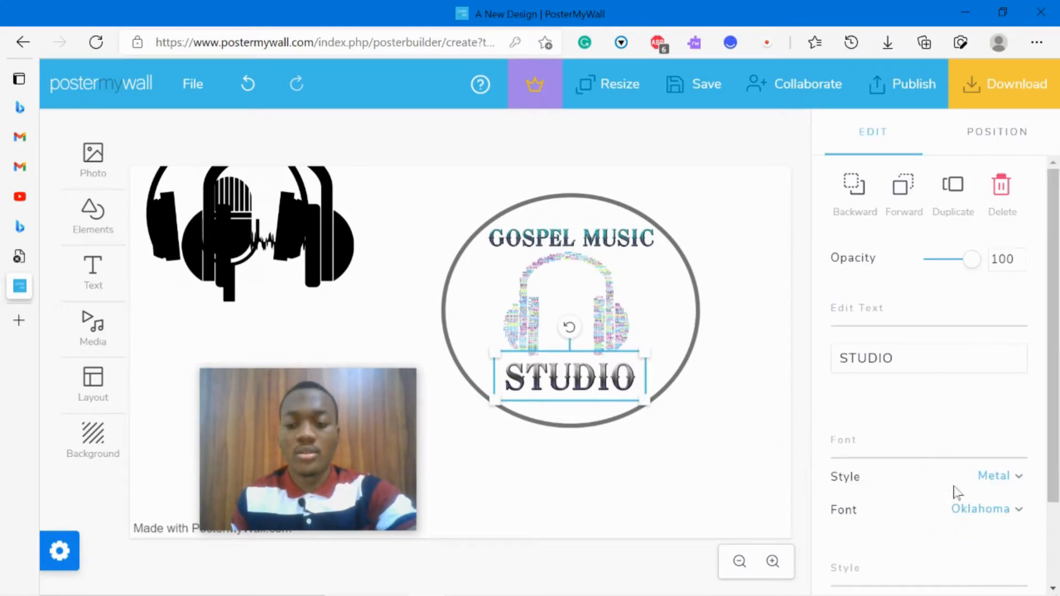
pyautogui.scroll(-2, 957, 493)
pyautogui.click(934, 499)
pyautogui.click(909, 319)
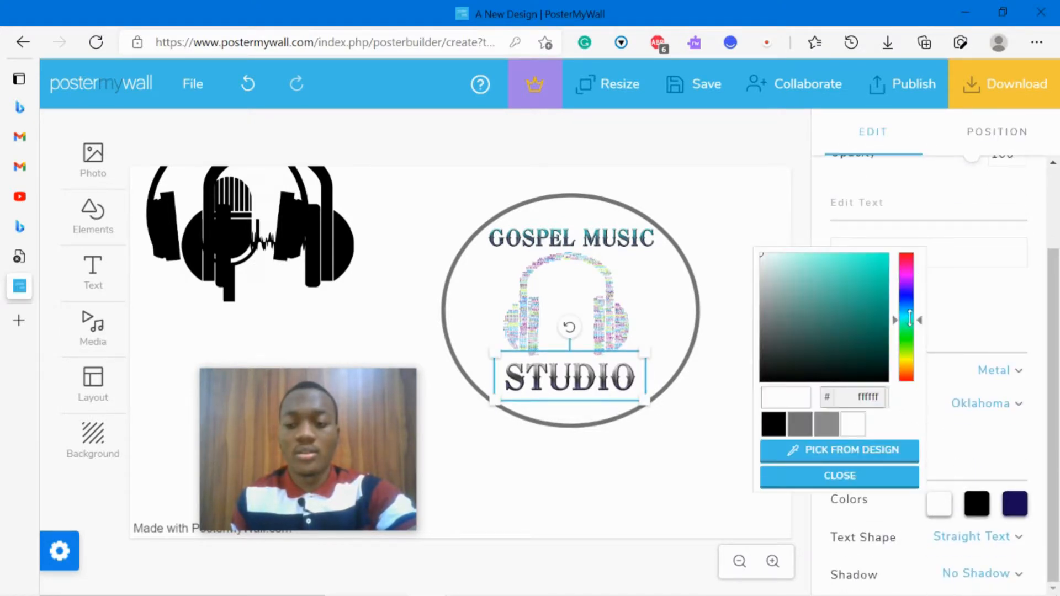
pyautogui.click(877, 286)
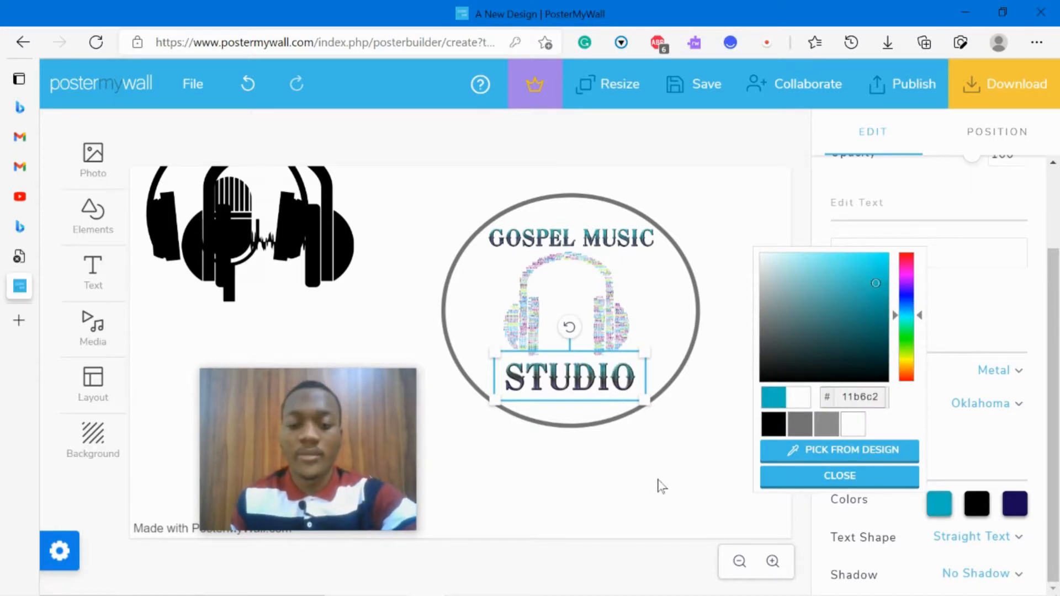
pyautogui.click(646, 457)
# Nudge the multicoloured headphones slightly to the right and fill the emblem's circle with light grey
pyautogui.moveTo(610, 390); pyautogui.dragTo(603, 344)
pyautogui.click(680, 324)
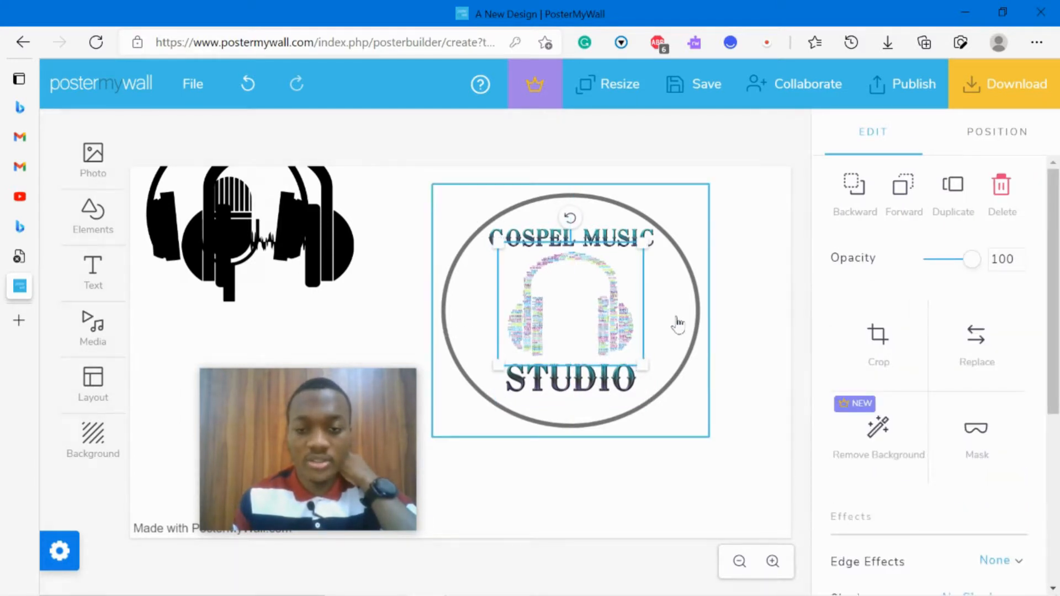
pyautogui.click(994, 385)
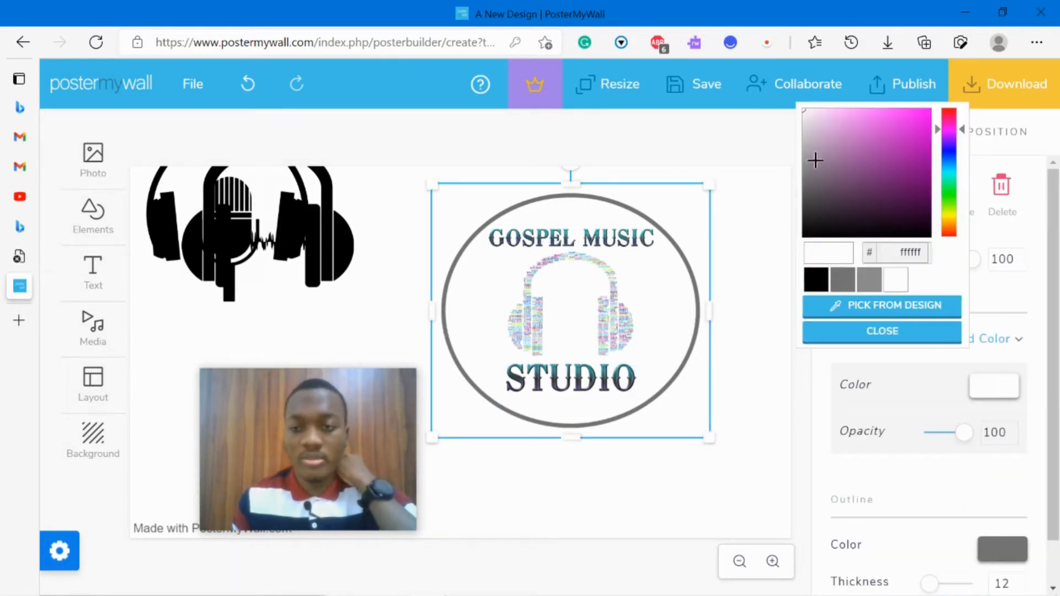
pyautogui.moveTo(806, 112); pyautogui.dragTo(805, 139)
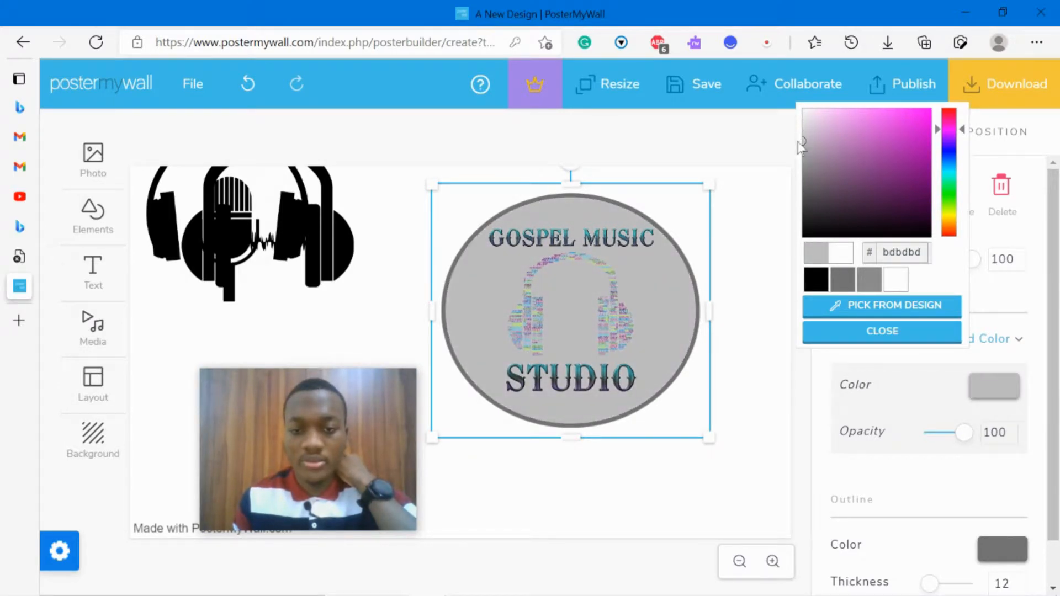
pyautogui.moveTo(801, 145)
pyautogui.mouseDown()
pyautogui.moveTo(795, 135)
pyautogui.moveTo(790, 156)
pyautogui.mouseUp()
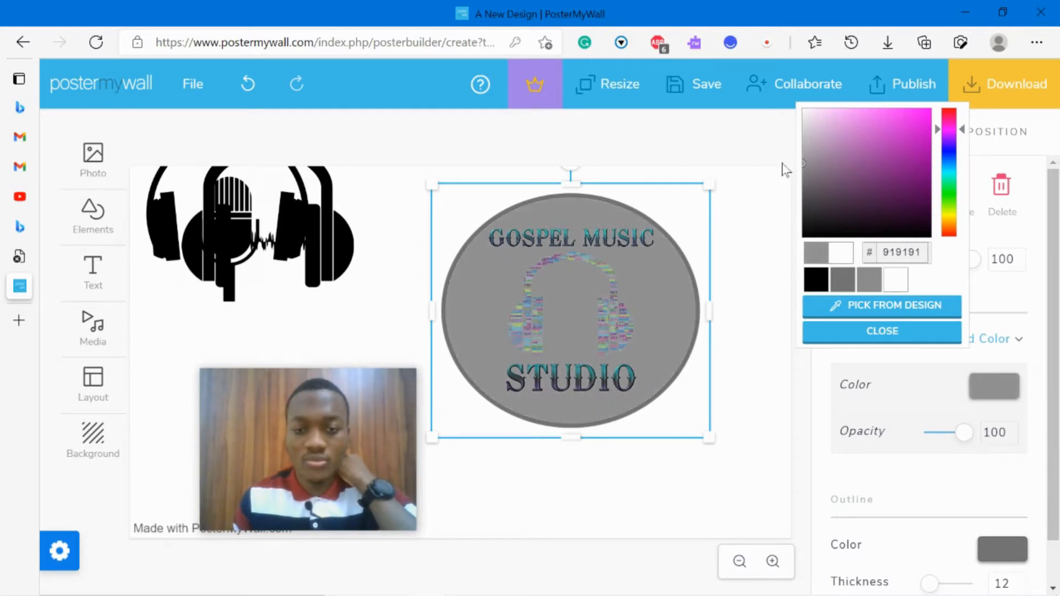
pyautogui.moveTo(782, 164); pyautogui.dragTo(783, 139)
# Centre the multicoloured headphones in the grey circle and nudge the GOSPEL MUSIC and STUDIO texts into alignment with them
pyautogui.click(617, 309)
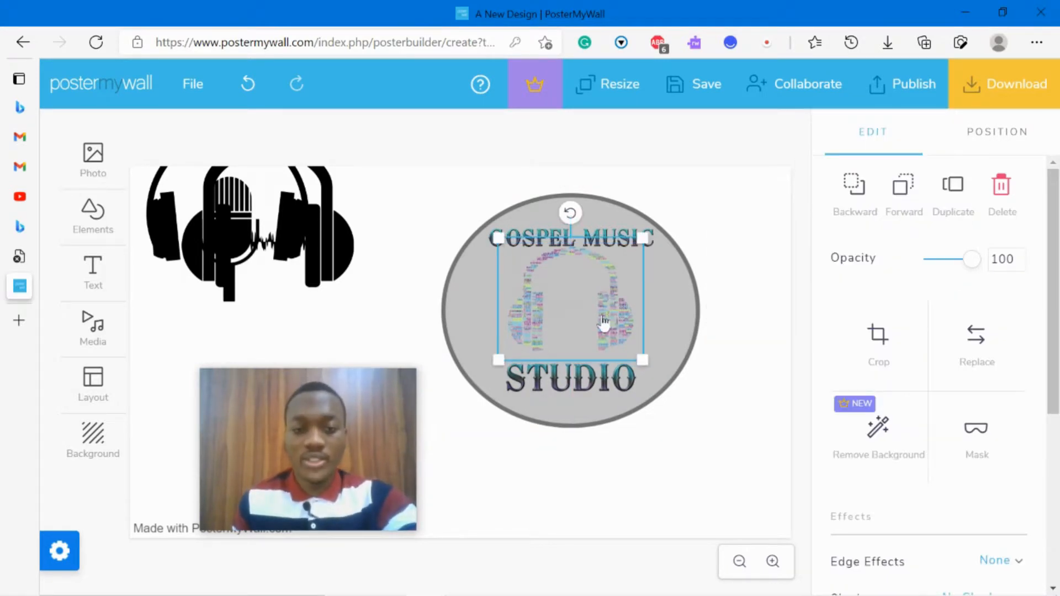
pyautogui.moveTo(622, 312); pyautogui.dragTo(616, 316)
pyautogui.click(657, 482)
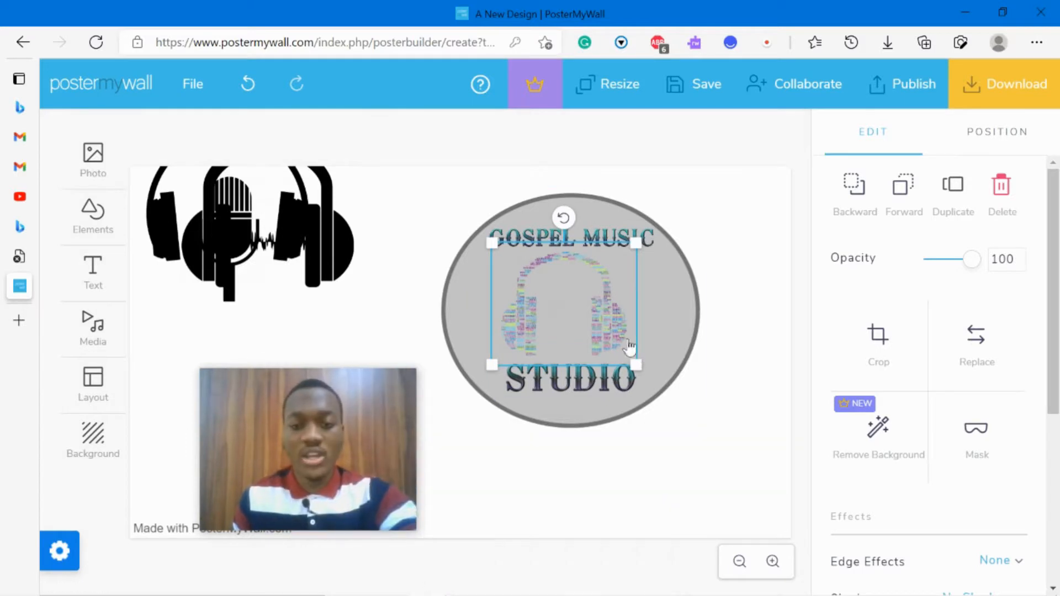
pyautogui.click(744, 357)
pyautogui.moveTo(632, 251); pyautogui.dragTo(629, 246)
pyautogui.click(624, 342)
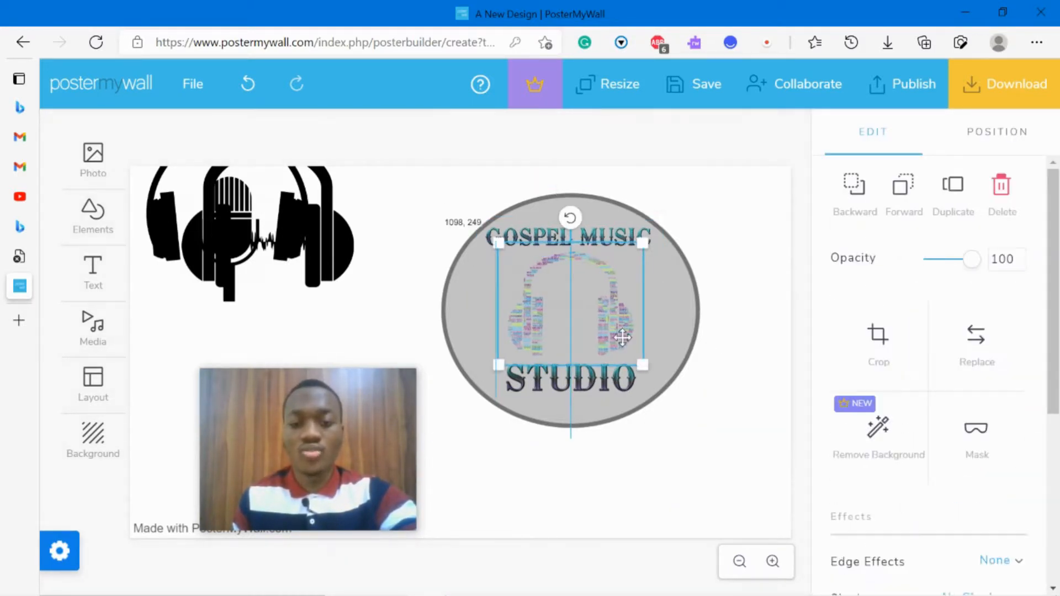
pyautogui.moveTo(623, 380); pyautogui.dragTo(624, 380)
# Delete the multicoloured headphones from the emblem
pyautogui.click(592, 305)
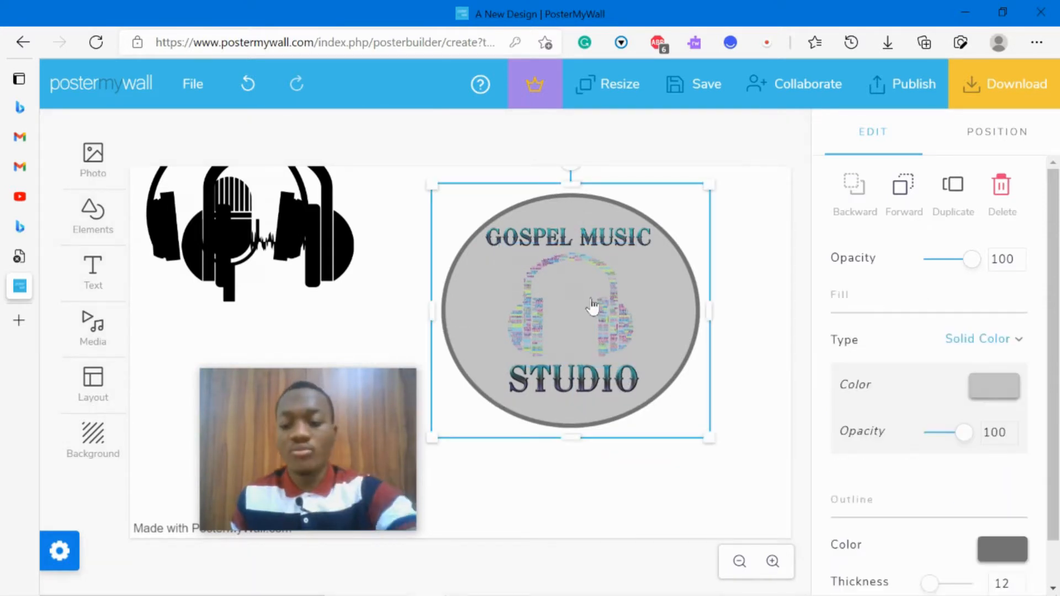
pyautogui.click(762, 332)
pyautogui.click(607, 326)
pyautogui.press('Delete')
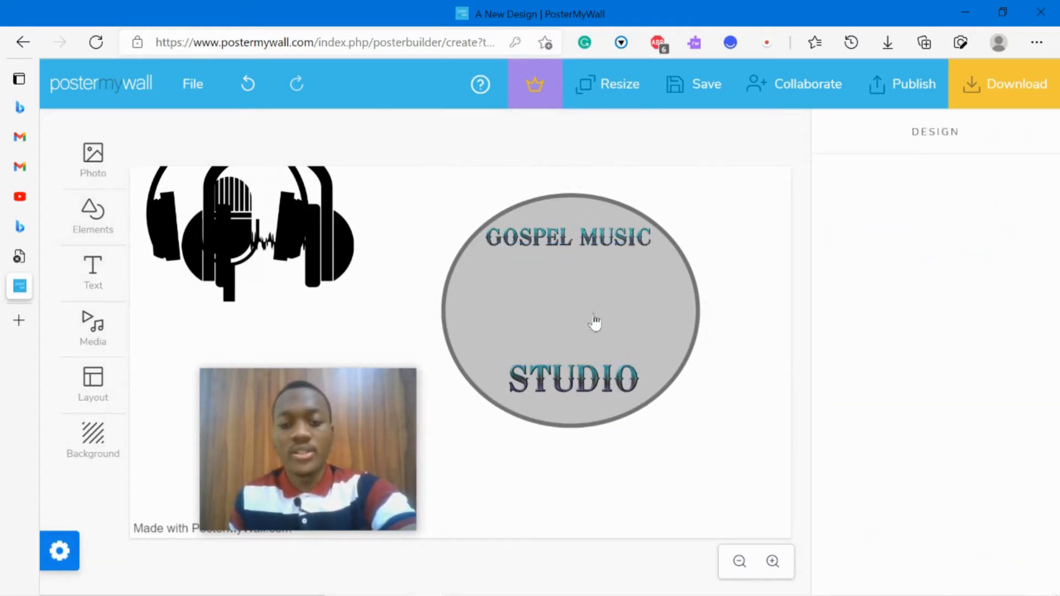
# Move the black headphones with the sound wave into the circle, scale them down and centre them between the two texts
pyautogui.moveTo(312, 240); pyautogui.dragTo(622, 304)
pyautogui.moveTo(673, 211); pyautogui.dragTo(640, 237)
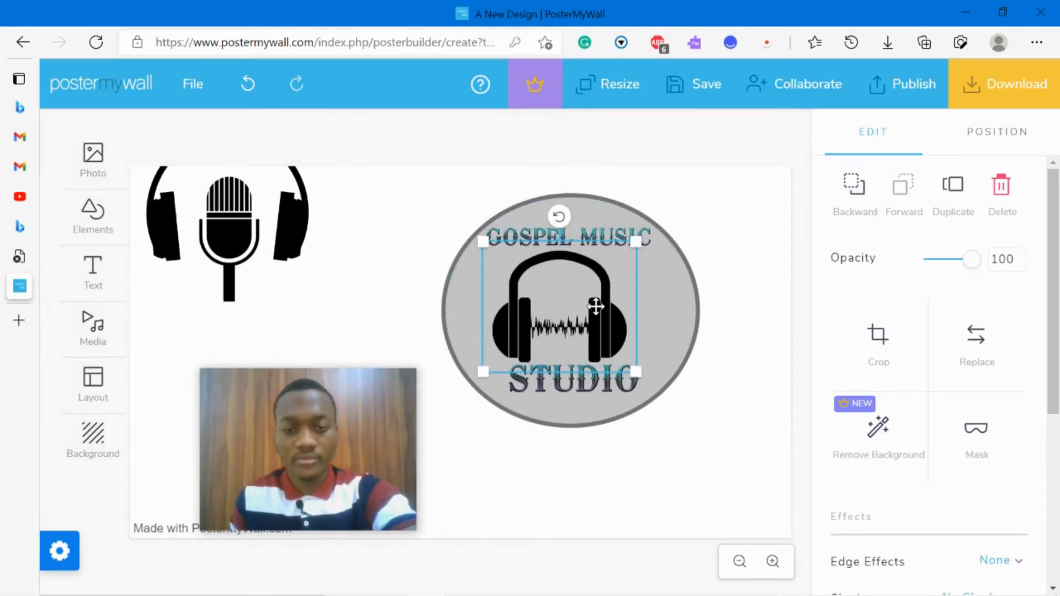
pyautogui.moveTo(600, 305); pyautogui.dragTo(606, 328)
pyautogui.click(751, 351)
pyautogui.click(594, 380)
pyautogui.click(723, 336)
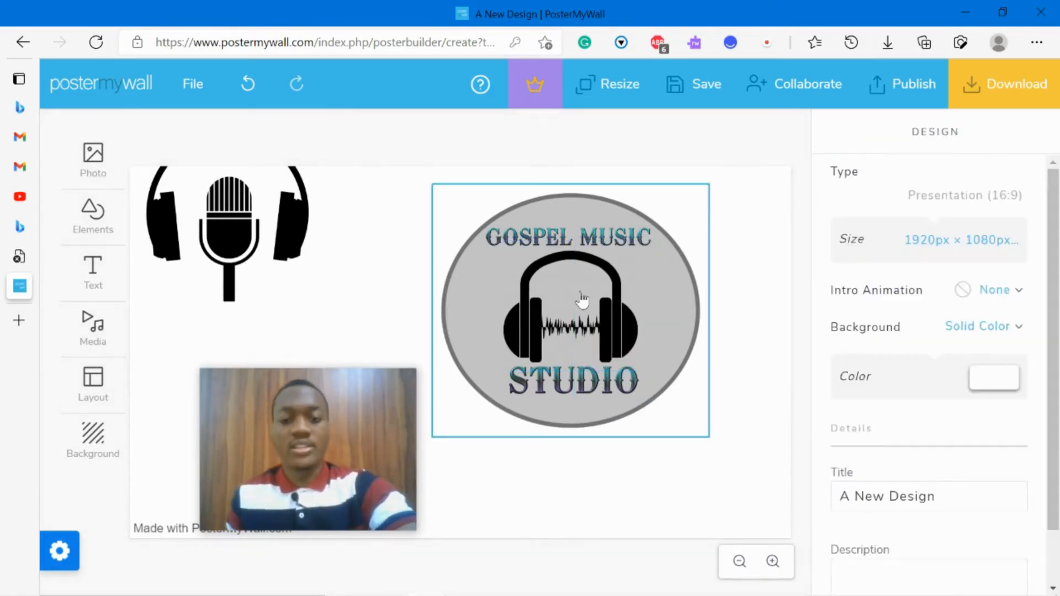
# Set the circle's outline colour to black and nudge the black headphones slightly to the right
pyautogui.click(706, 332)
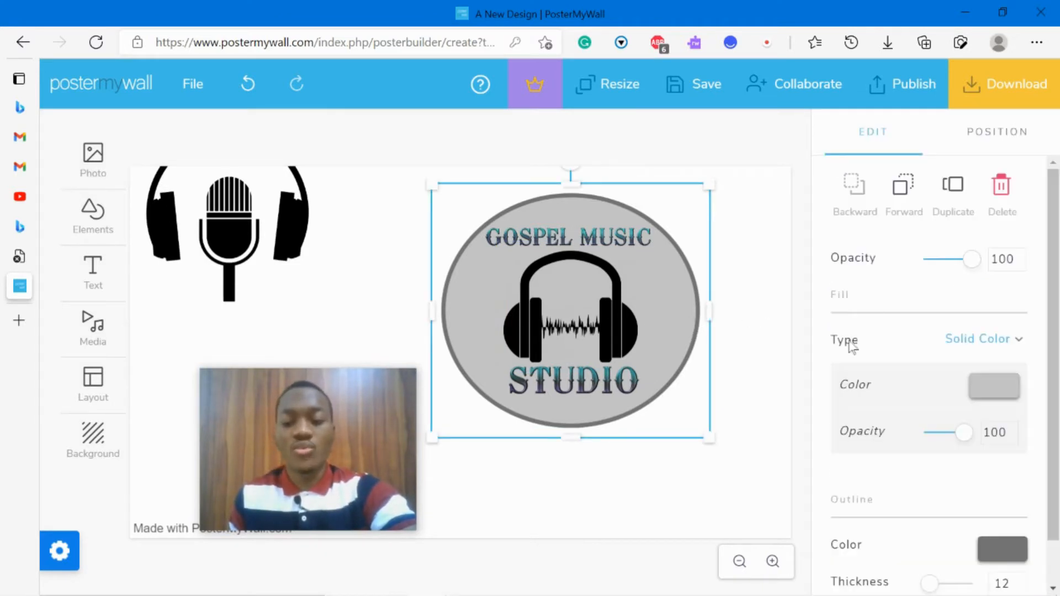
pyautogui.scroll(-1, 1027, 486)
pyautogui.click(1016, 497)
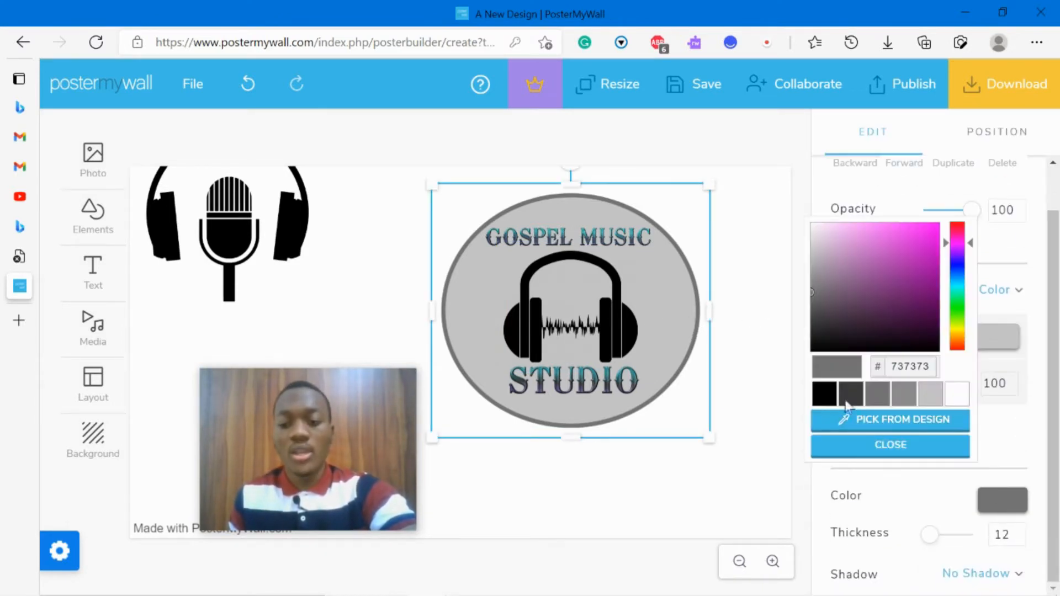
pyautogui.click(824, 395)
pyautogui.click(756, 403)
pyautogui.click(610, 309)
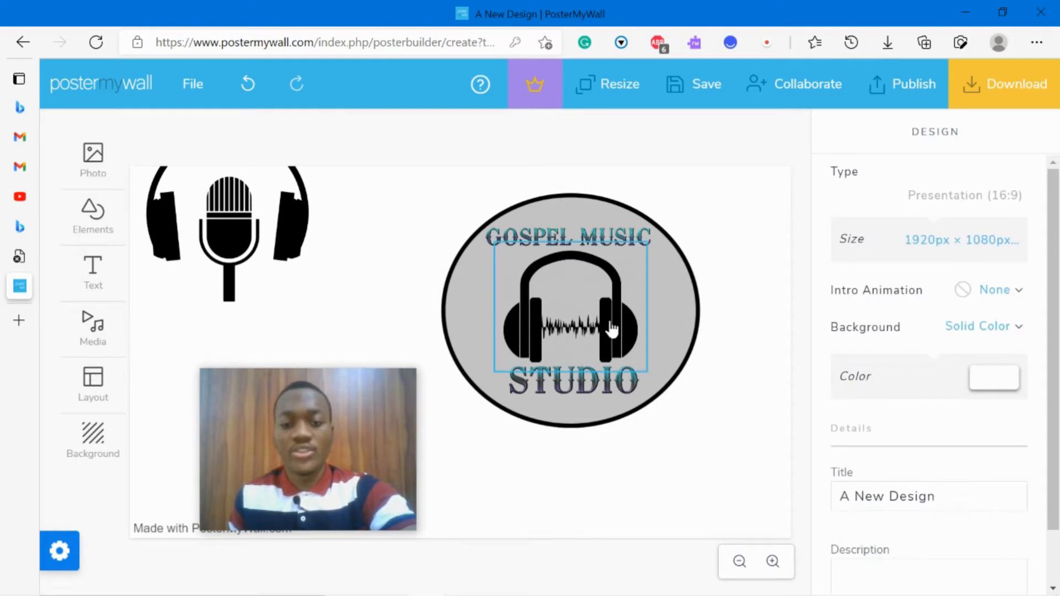
pyautogui.click(694, 319)
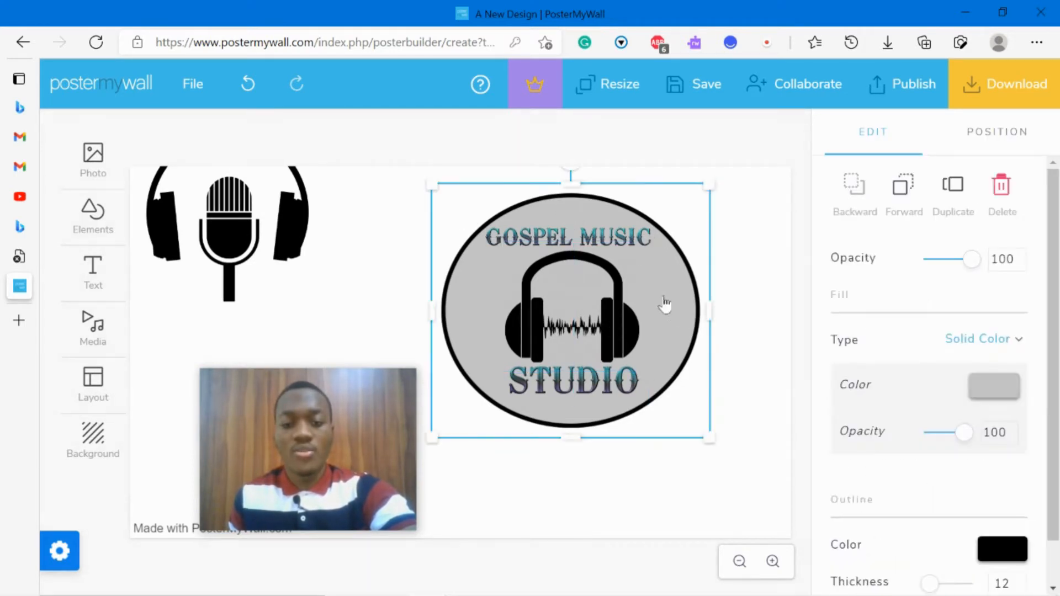
# Try the Royal style on the GOSPEL MUSIC text with white ffffff as its second colour
pyautogui.click(624, 242)
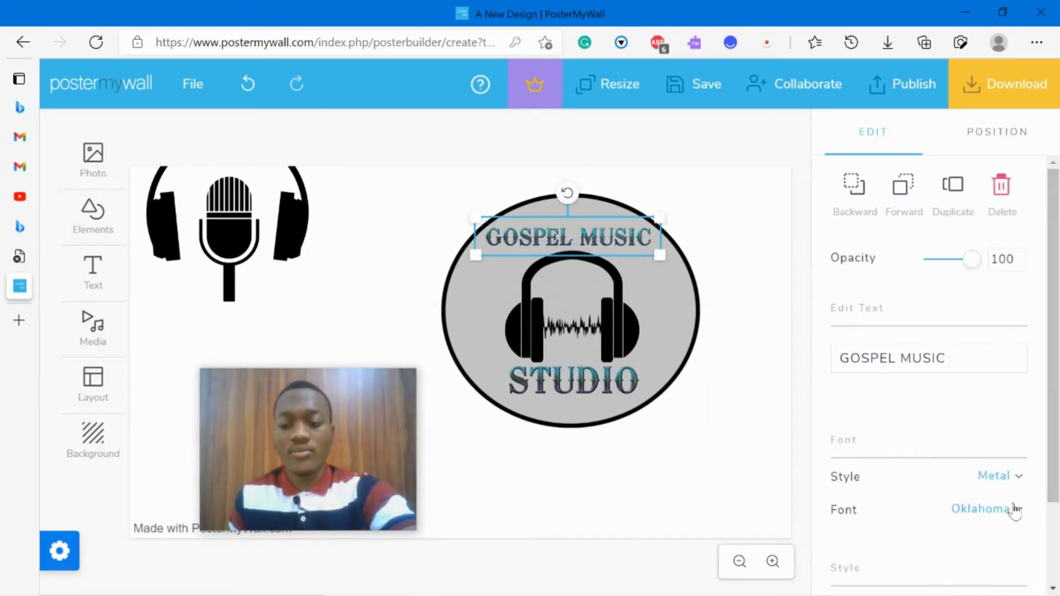
pyautogui.click(1015, 478)
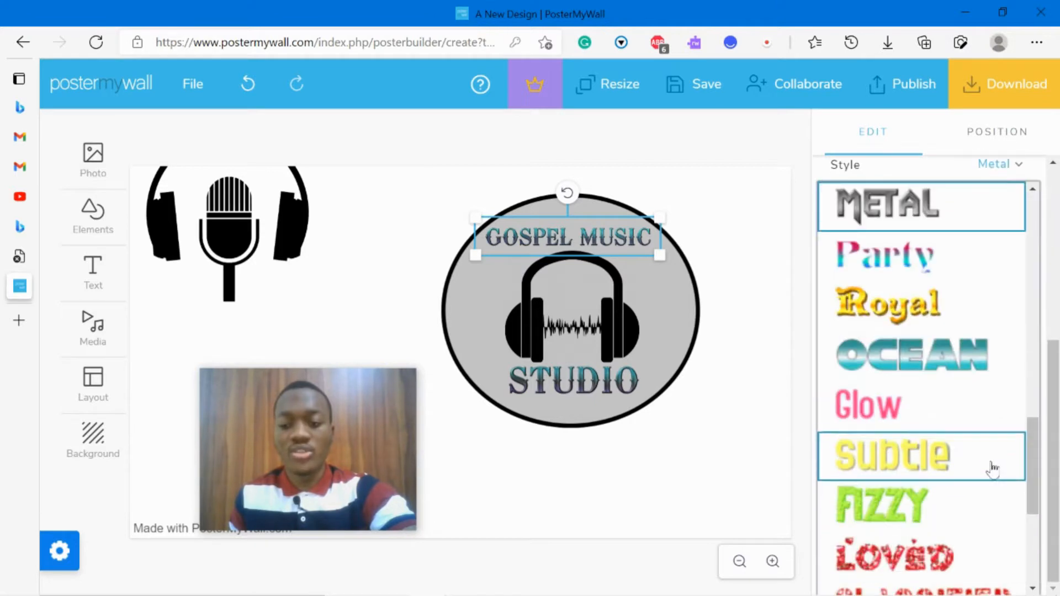
pyautogui.click(910, 316)
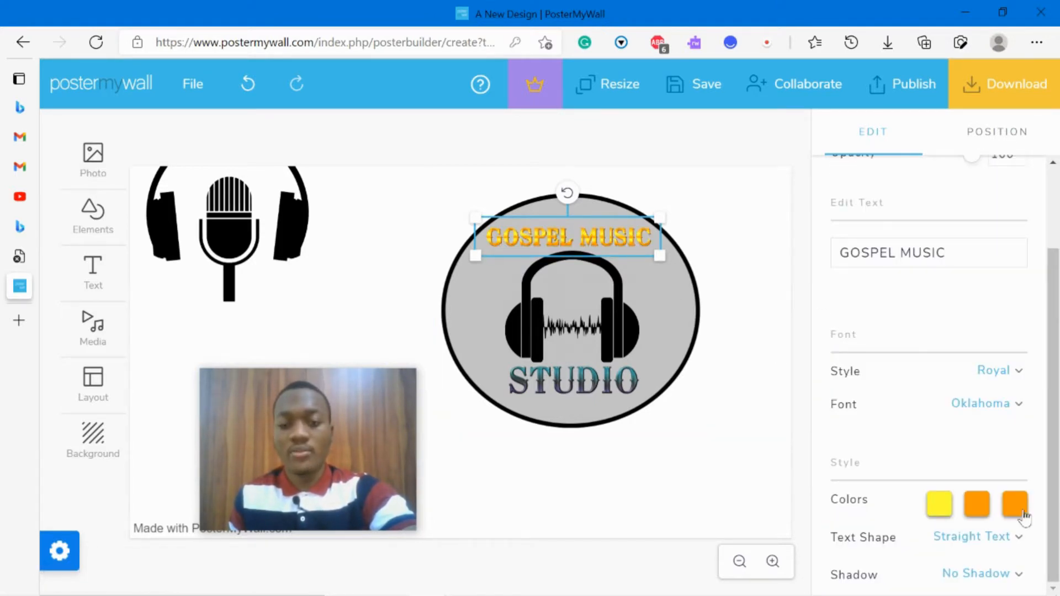
pyautogui.click(980, 507)
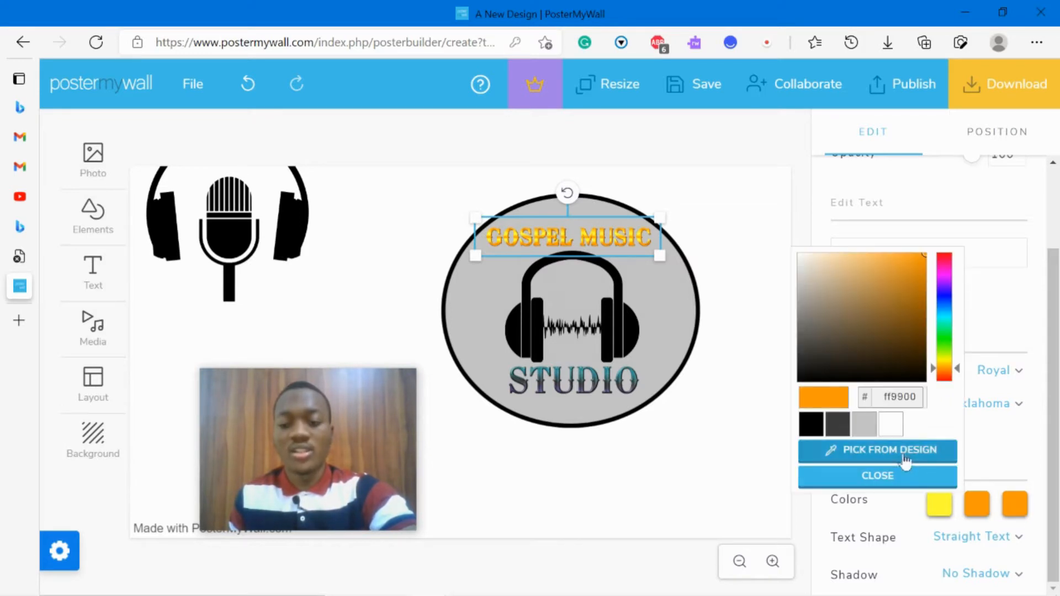
pyautogui.click(899, 427)
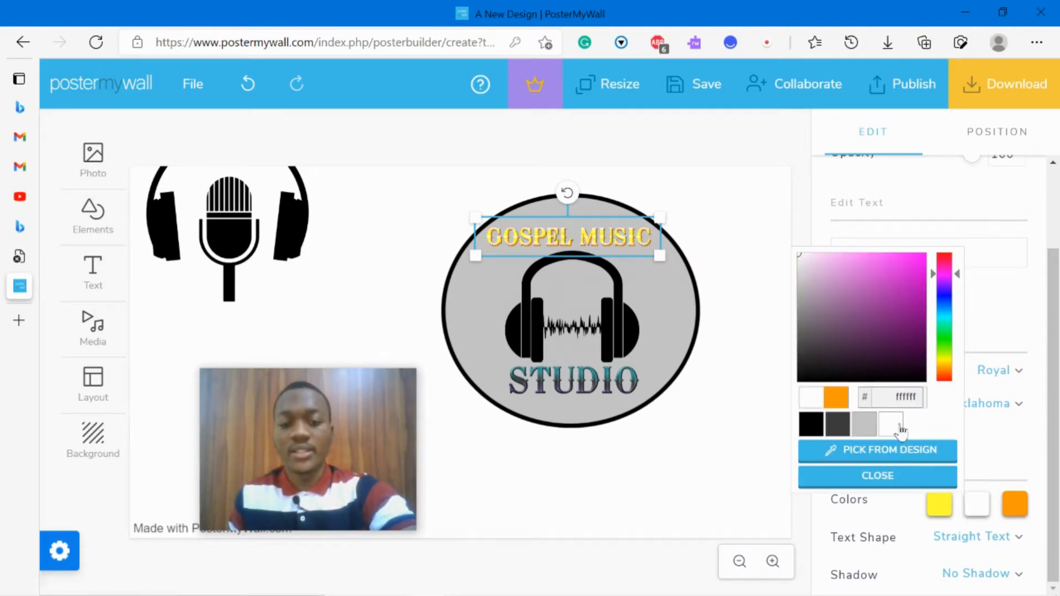
pyautogui.click(1015, 506)
pyautogui.click(1010, 485)
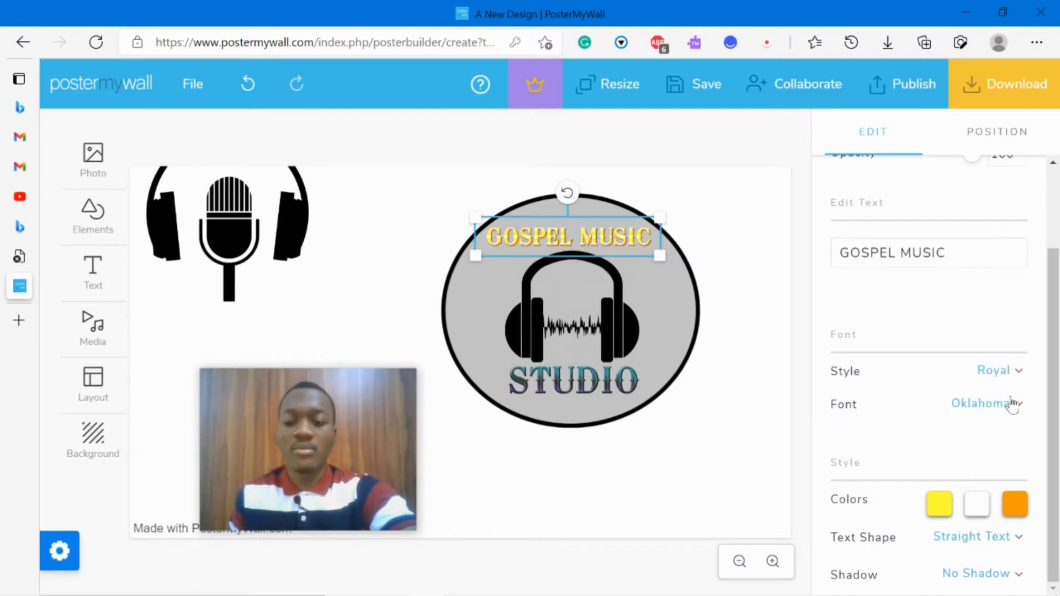
# Apply the Classified style to the GOSPEL MUSIC text and set its colour to white ffffff
pyautogui.click(1006, 376)
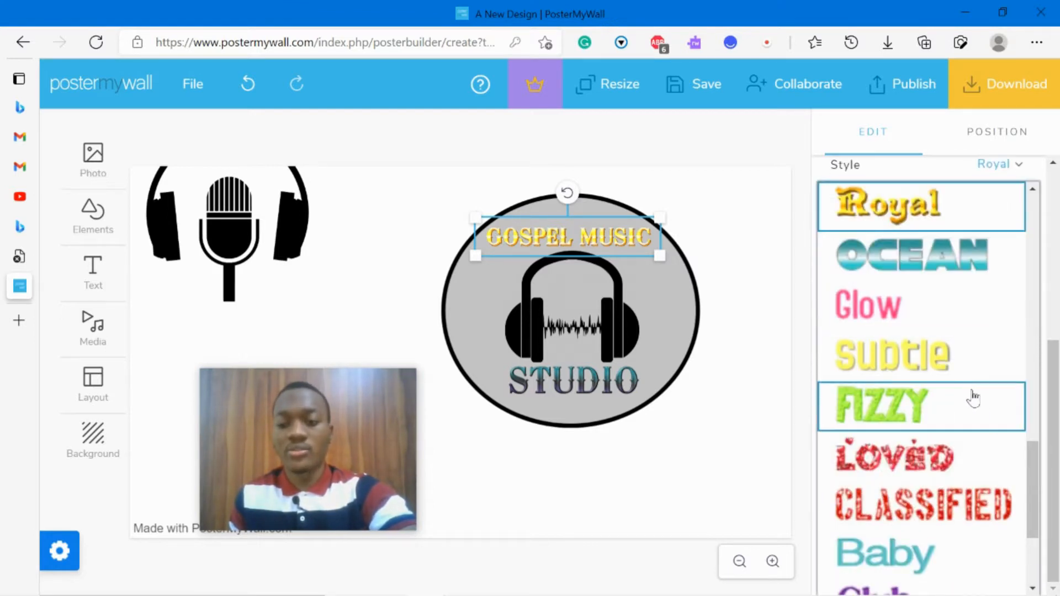
pyautogui.scroll(-3, 972, 342)
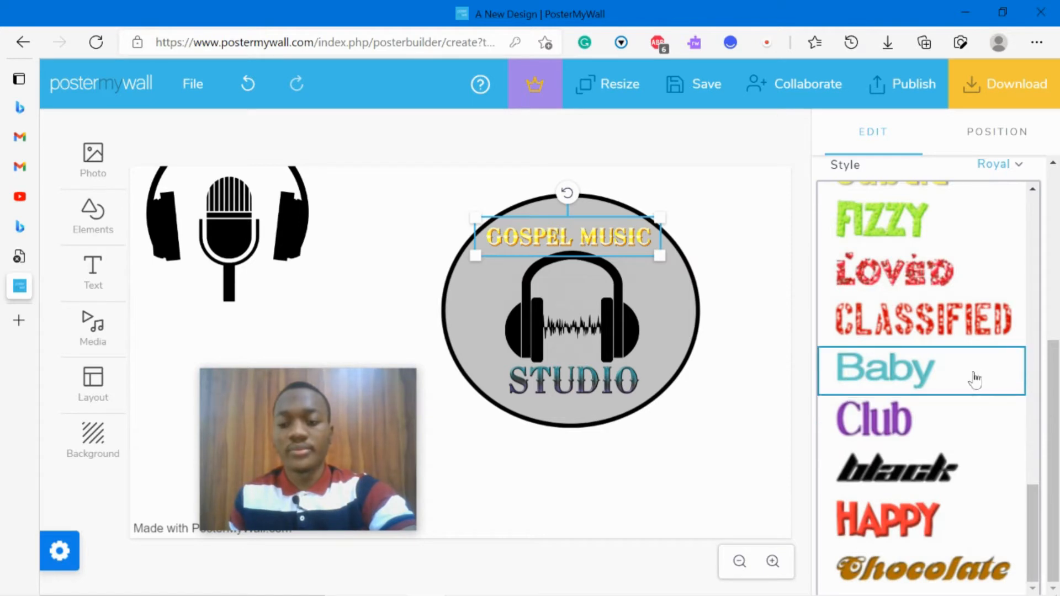
pyautogui.click(961, 327)
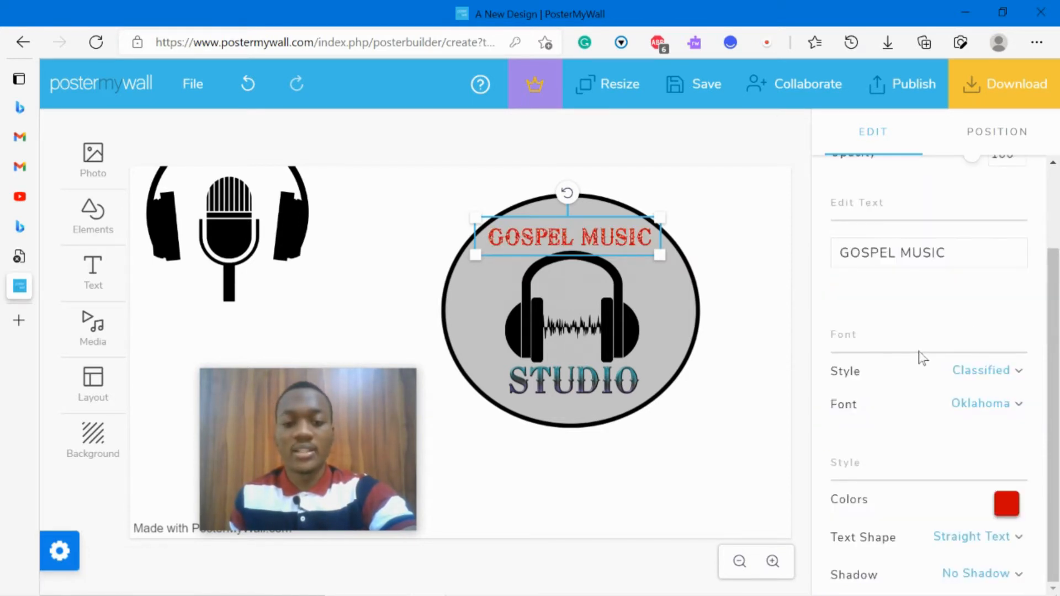
pyautogui.click(1007, 504)
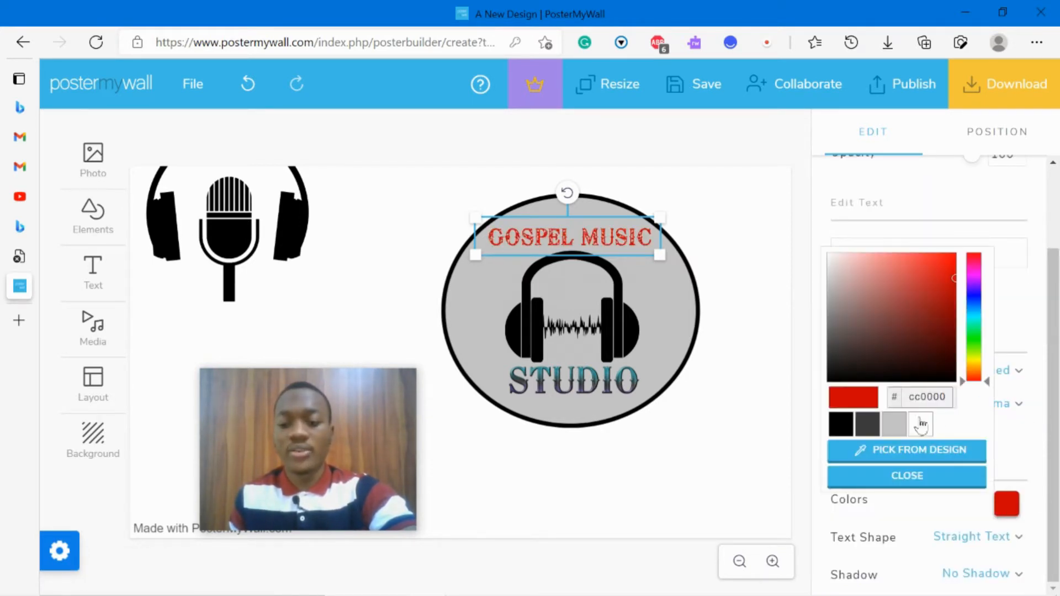
pyautogui.click(920, 424)
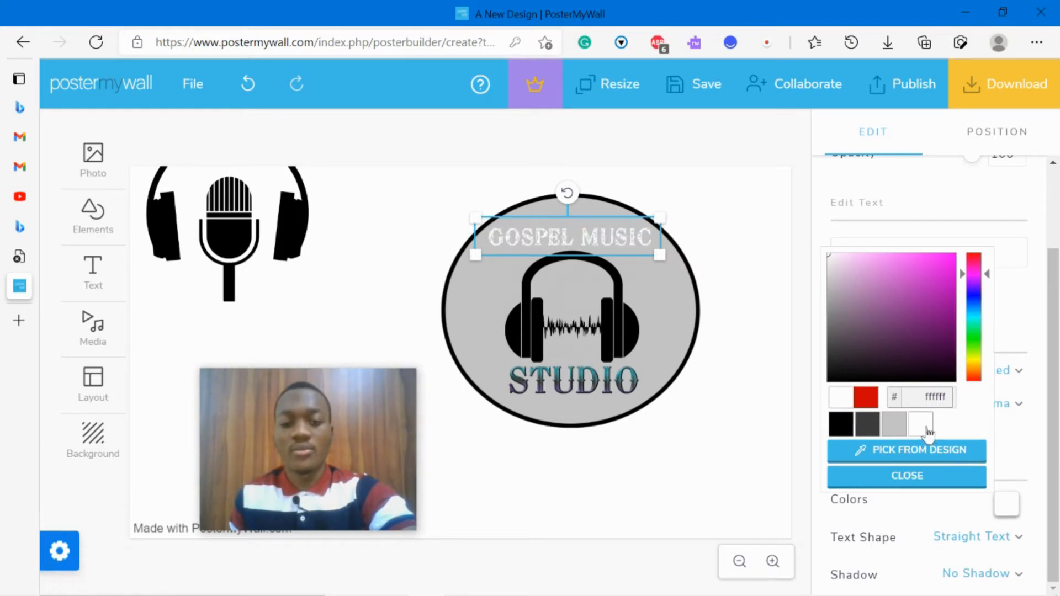
# Apply the Classified style to the STUDIO text
pyautogui.click(611, 401)
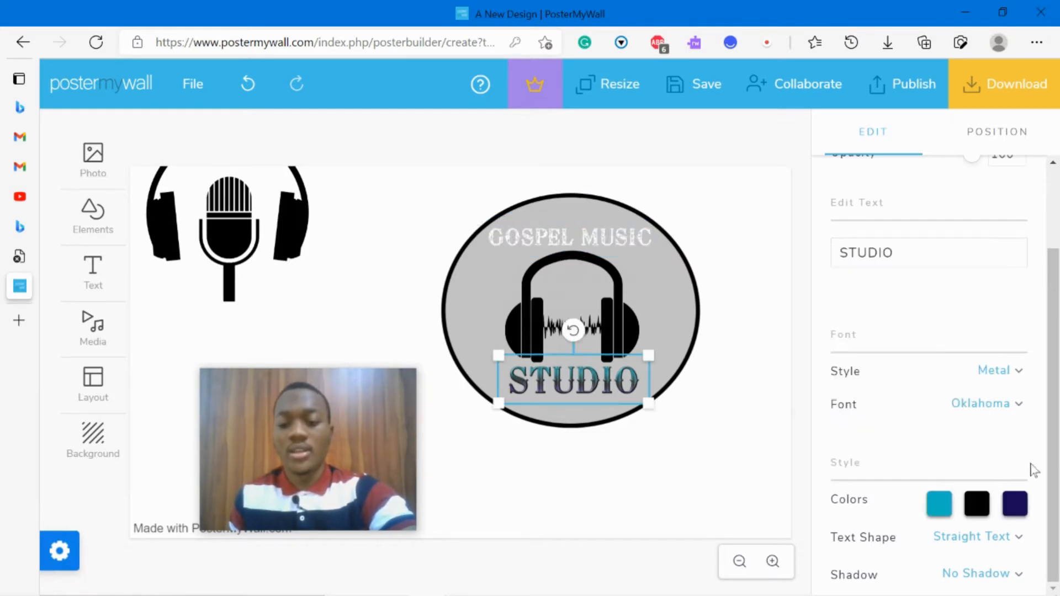
pyautogui.click(1010, 379)
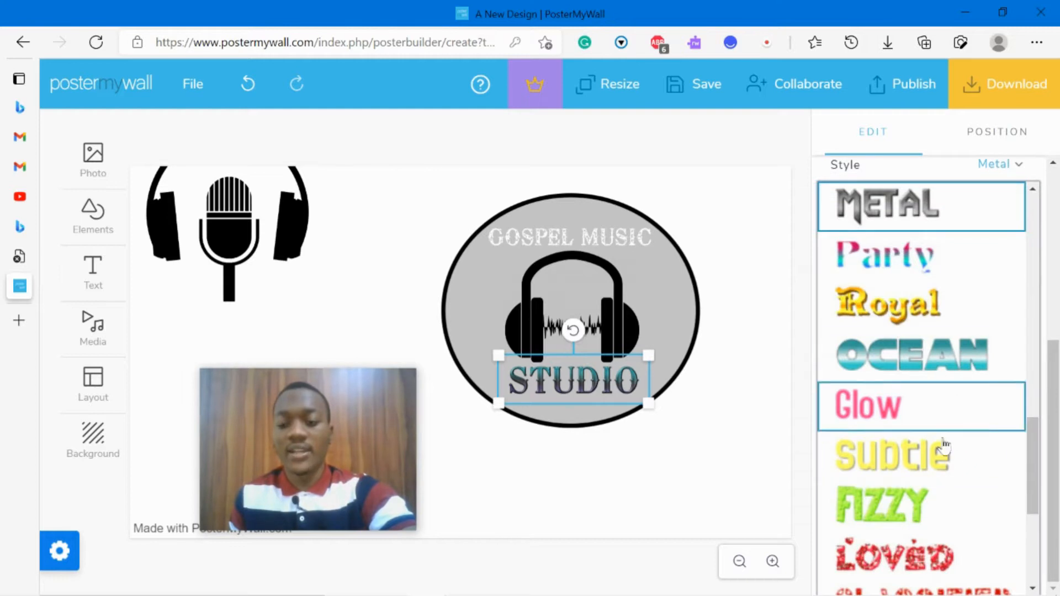
pyautogui.scroll(-4, 950, 491)
pyautogui.scroll(-1, 950, 492)
pyautogui.click(929, 320)
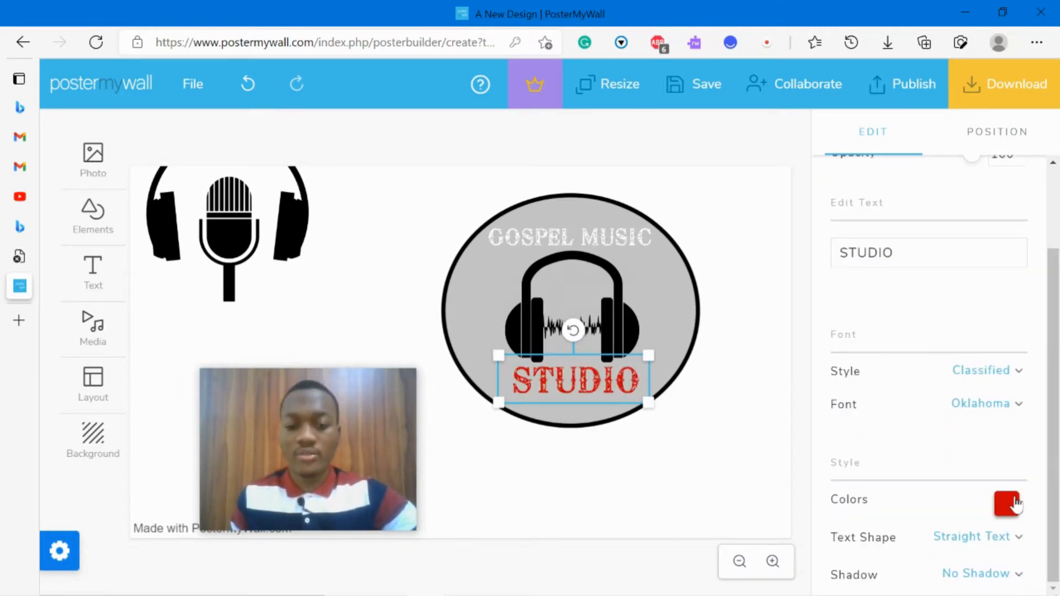
# Shift the STUDIO text slightly left and down, and stretch the grey circle slightly at its lower and side edges
pyautogui.moveTo(612, 394); pyautogui.dragTo(606, 398)
pyautogui.click(607, 292)
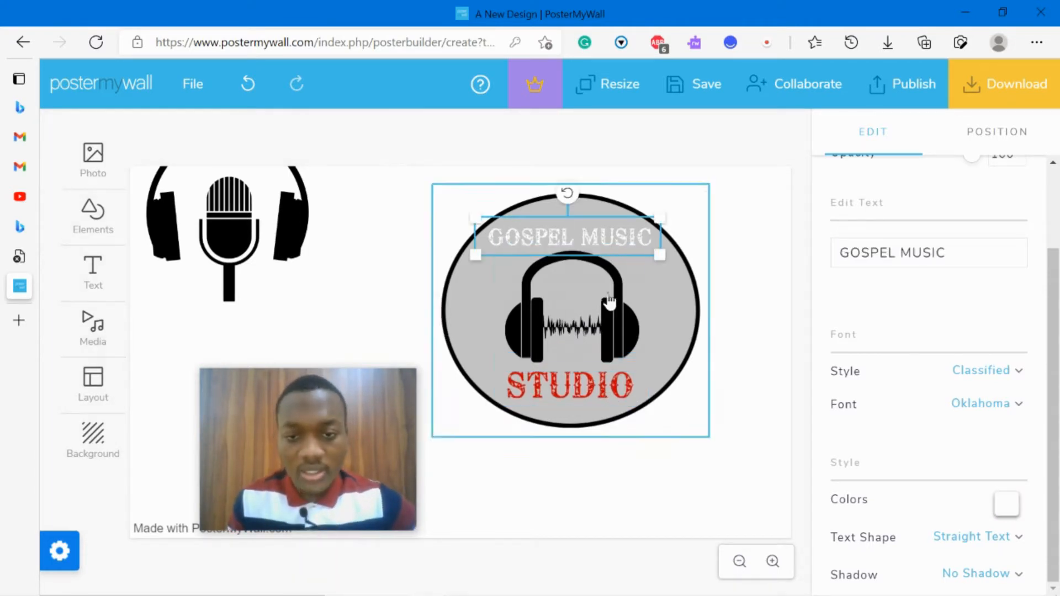
pyautogui.moveTo(587, 439); pyautogui.dragTo(586, 446)
pyautogui.click(712, 332)
pyautogui.click(686, 327)
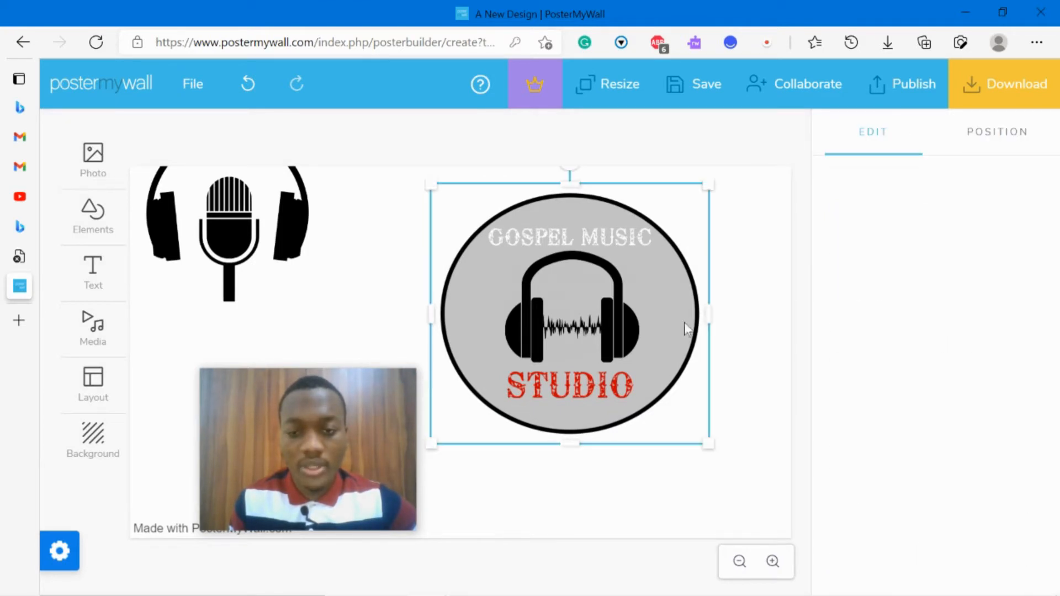
pyautogui.click(438, 318)
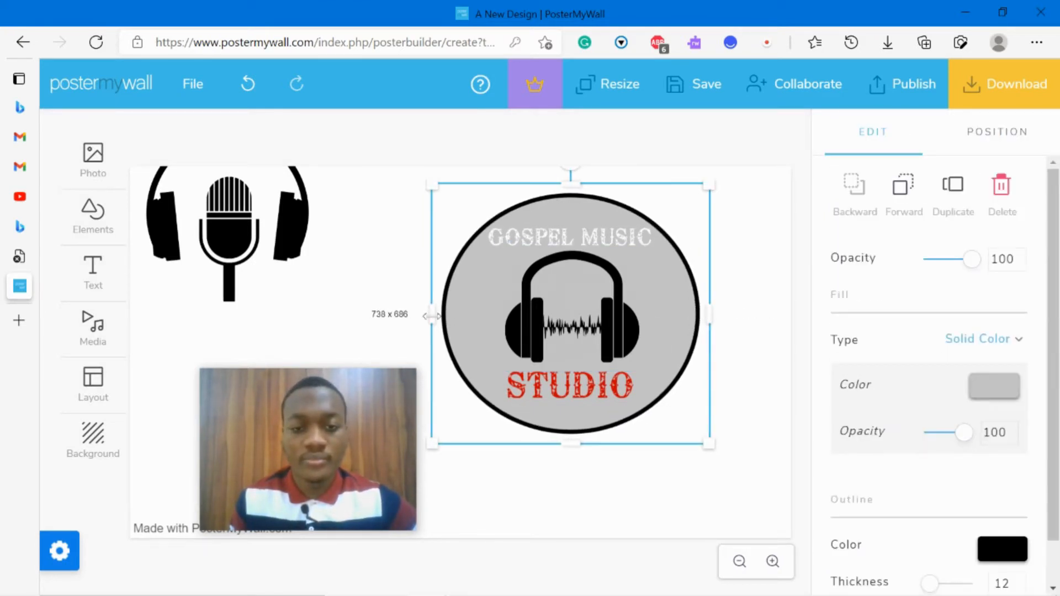
pyautogui.click(762, 367)
# Nudge the headphones and the STUDIO text slightly down to centre them in the enlarged circle
pyautogui.click(606, 307)
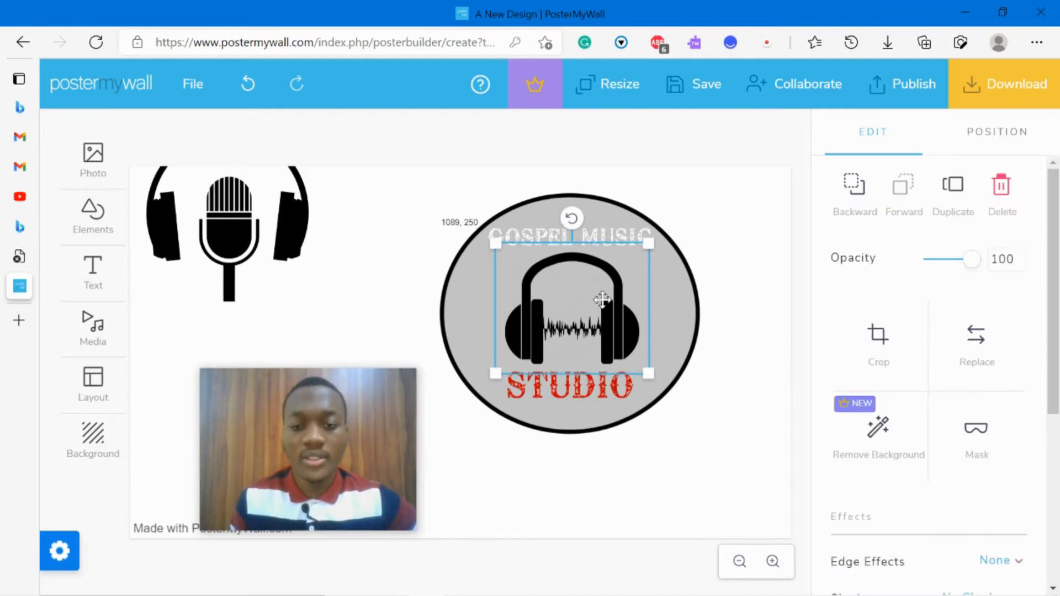
pyautogui.moveTo(604, 393); pyautogui.dragTo(604, 398)
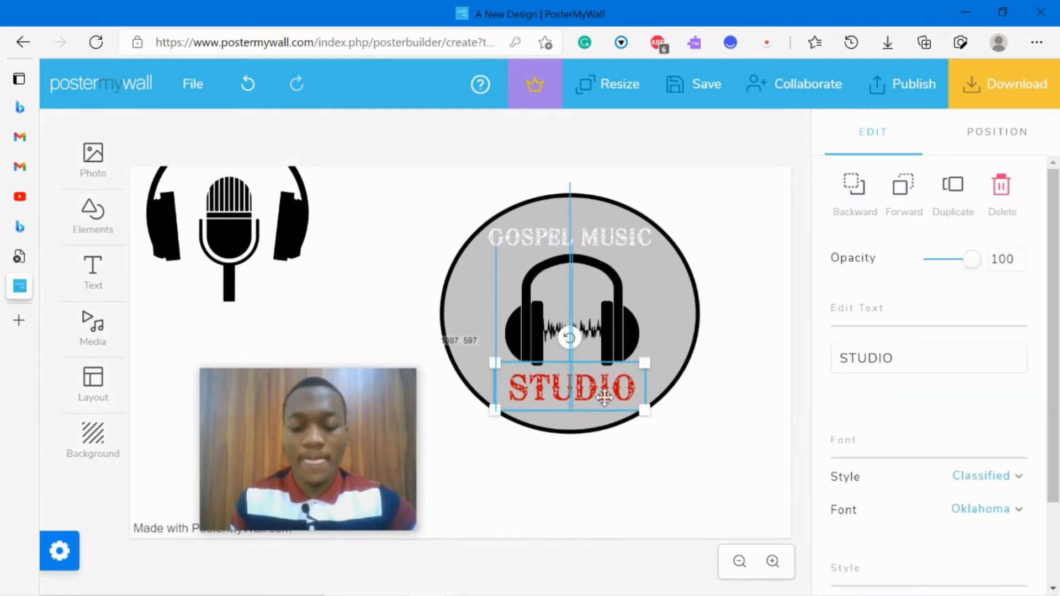
pyautogui.click(722, 420)
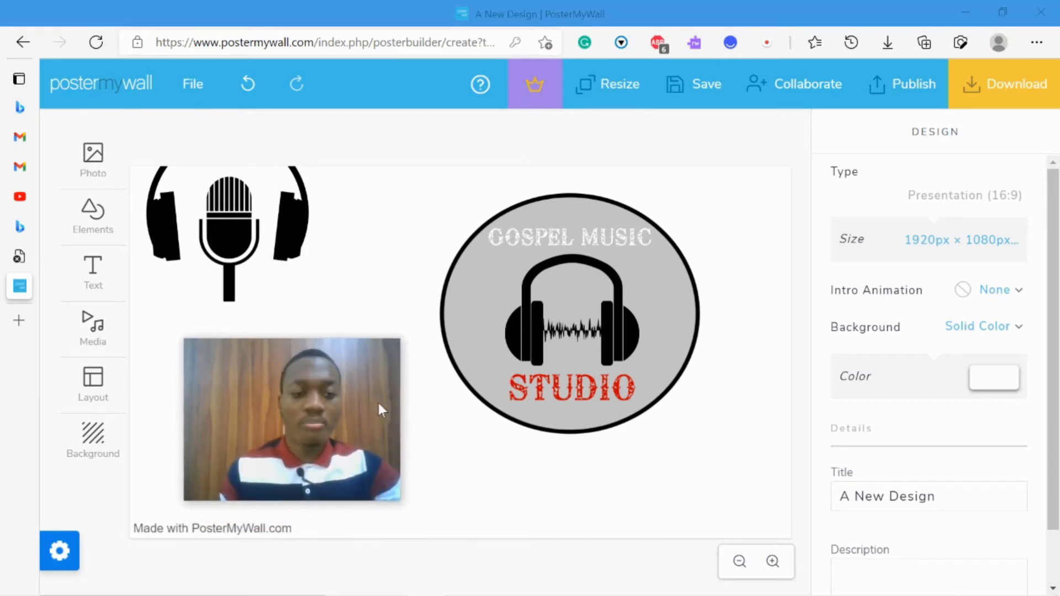
pyautogui.click(634, 333)
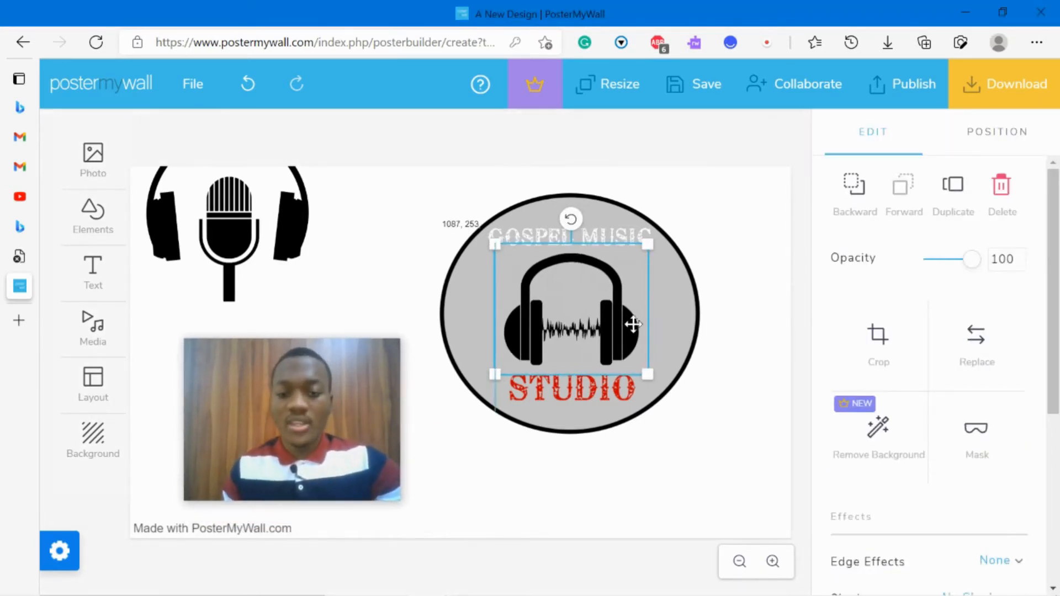
# Change the circle's solid fill colour to blue 322bba
pyautogui.click(685, 337)
pyautogui.click(1019, 391)
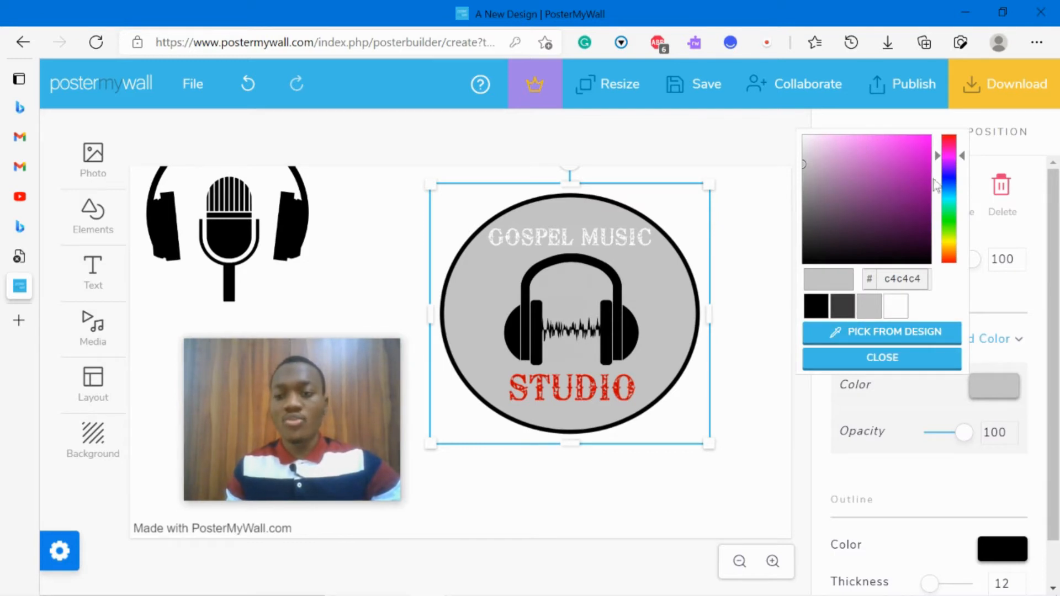
pyautogui.click(951, 176)
pyautogui.click(902, 170)
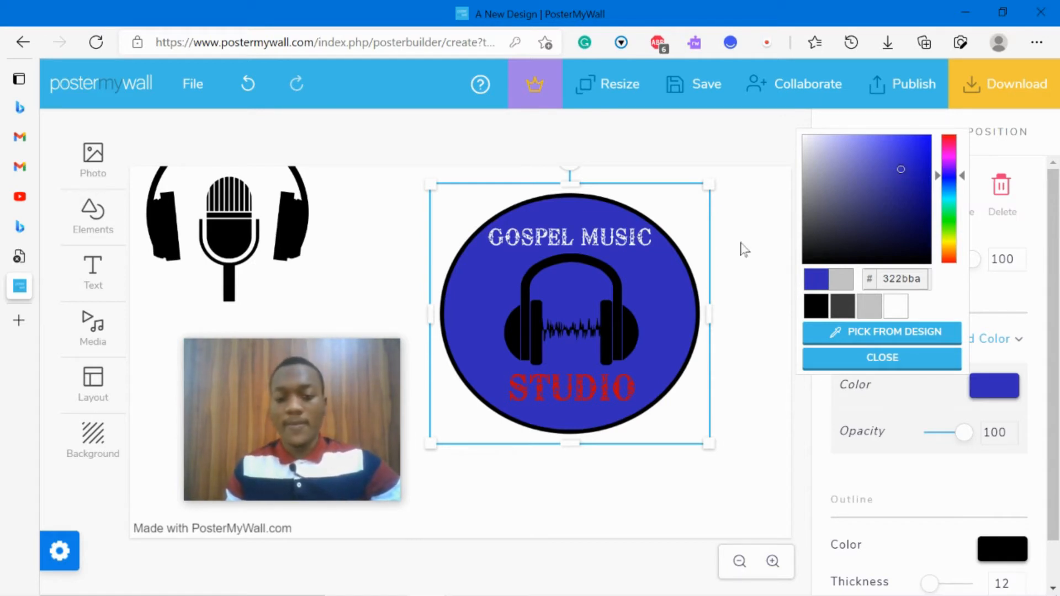
# Try red ba322b on the GOSPEL MUSIC text and set its colour back to white
pyautogui.click(651, 245)
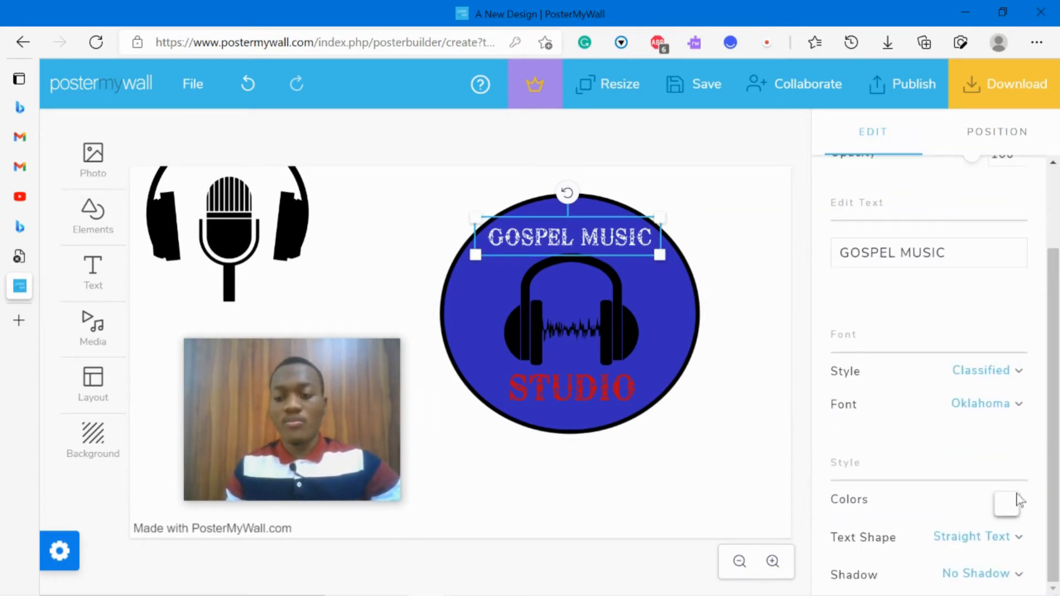
pyautogui.click(1007, 503)
pyautogui.click(848, 426)
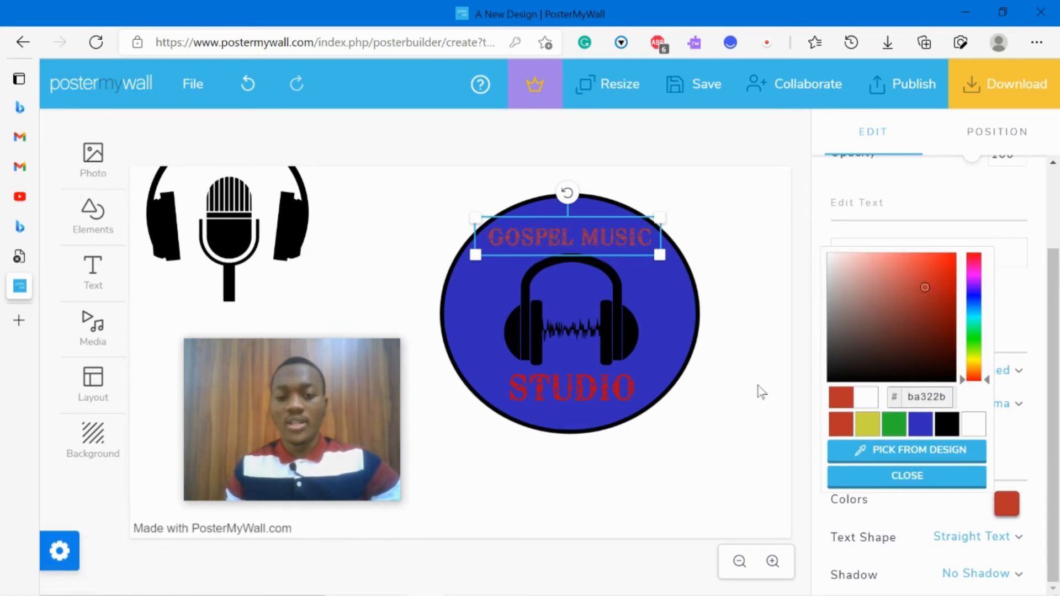
pyautogui.click(972, 426)
pyautogui.click(742, 368)
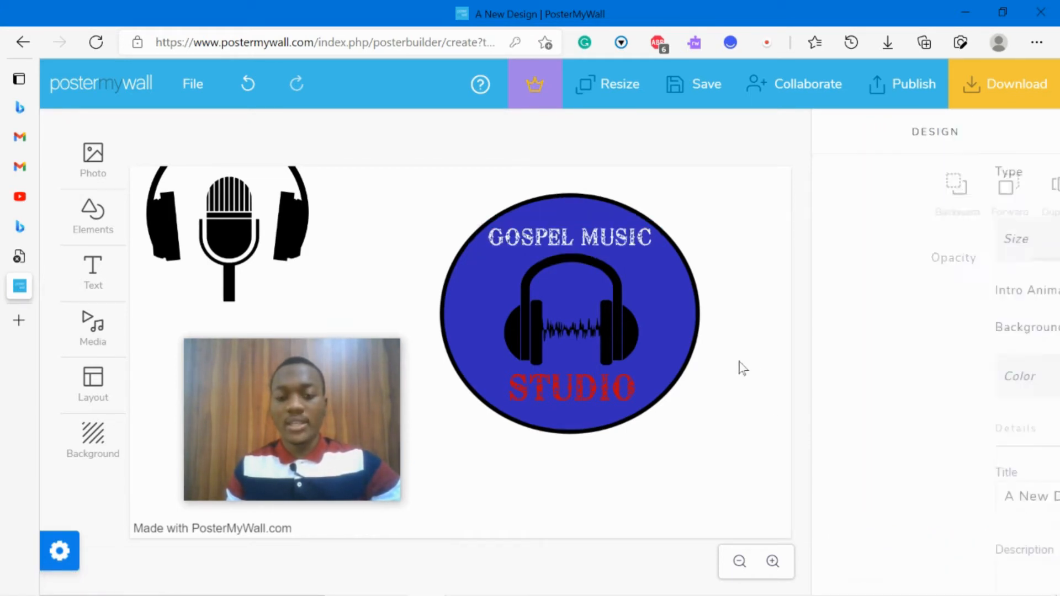
# Set the STUDIO text colour to white ffffff
pyautogui.click(653, 389)
pyautogui.scroll(-2, 996, 414)
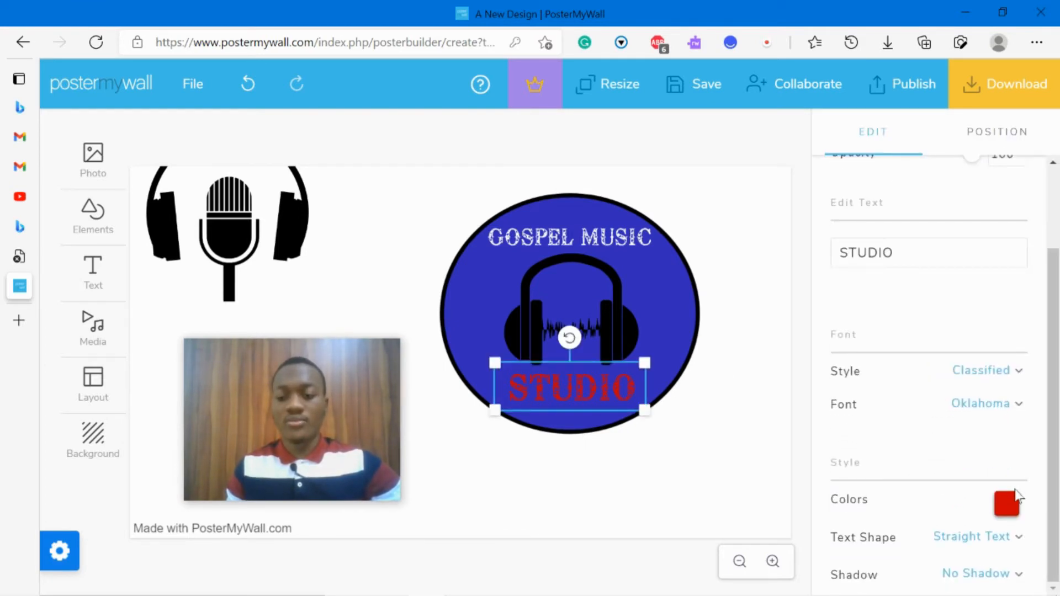
pyautogui.click(1008, 505)
pyautogui.click(973, 424)
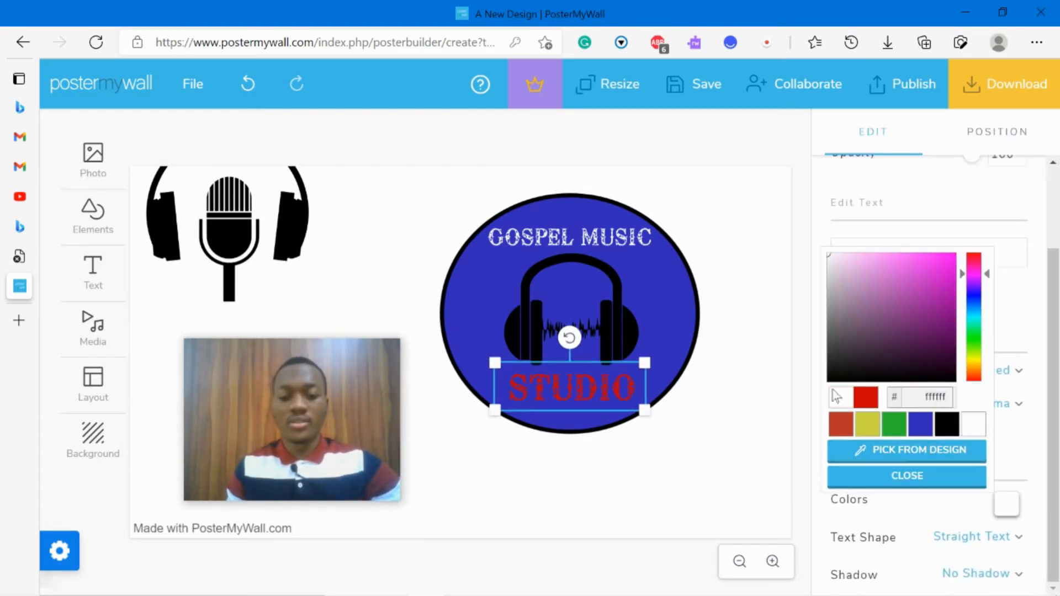
pyautogui.click(777, 328)
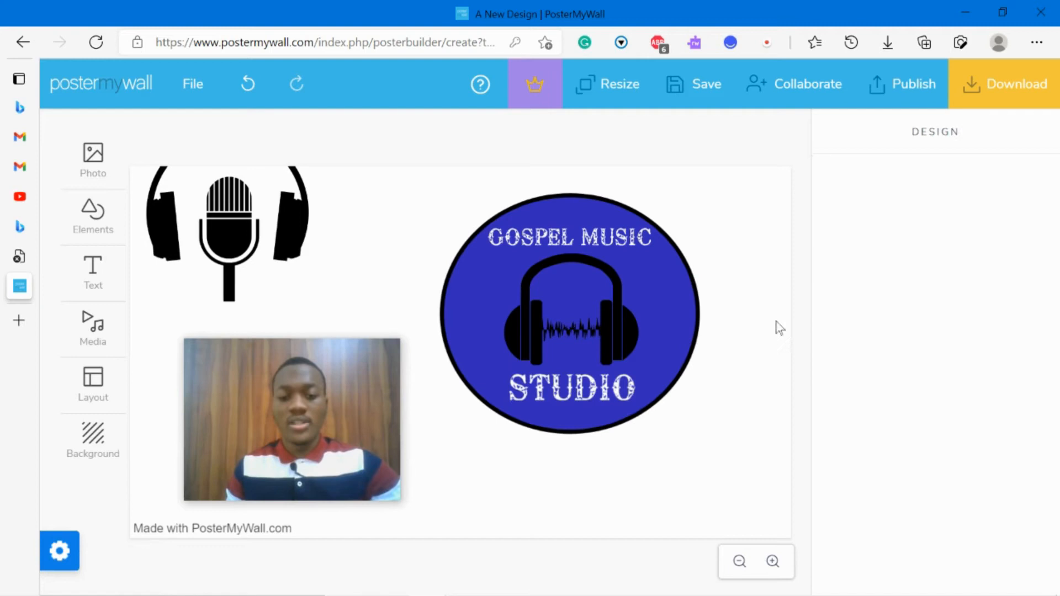
# Replace the sound-wave headphones in the circle with the microphone-and-headphones image, scaled down to fit between the two text lines
pyautogui.click(611, 317)
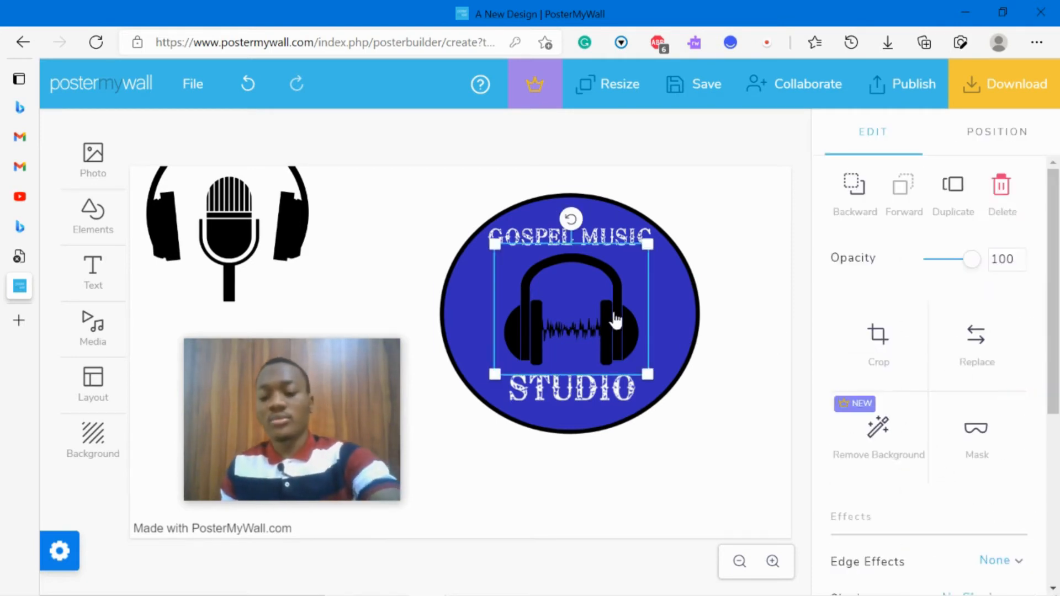
pyautogui.press('Delete')
pyautogui.moveTo(256, 220); pyautogui.dragTo(597, 305)
pyautogui.moveTo(659, 205); pyautogui.dragTo(624, 242)
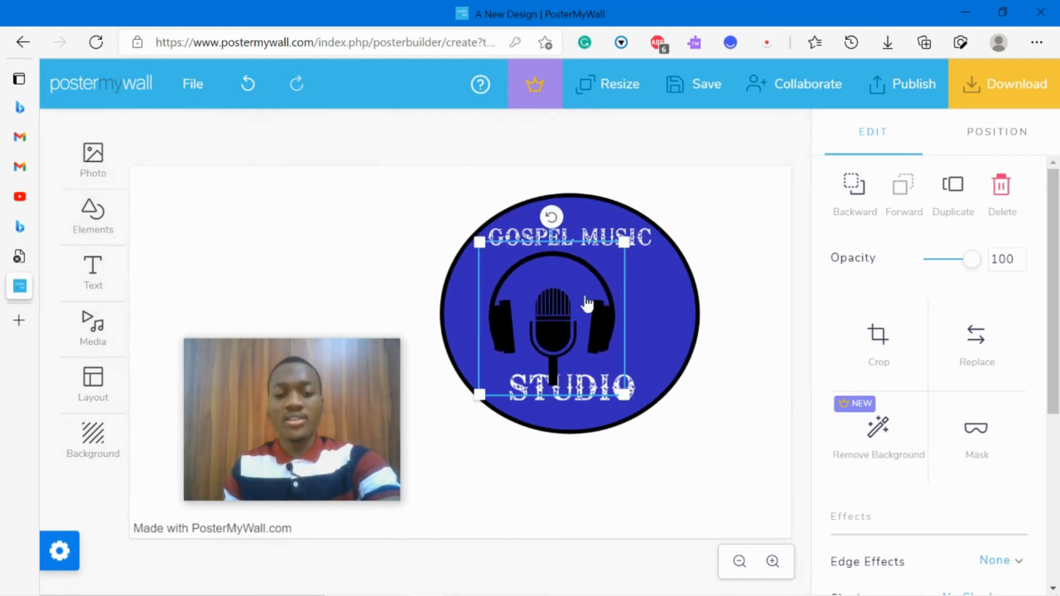
pyautogui.moveTo(573, 303); pyautogui.dragTo(592, 299)
pyautogui.moveTo(646, 388); pyautogui.dragTo(632, 373)
pyautogui.moveTo(589, 310); pyautogui.dragTo(615, 324)
pyautogui.click(717, 355)
pyautogui.click(710, 314)
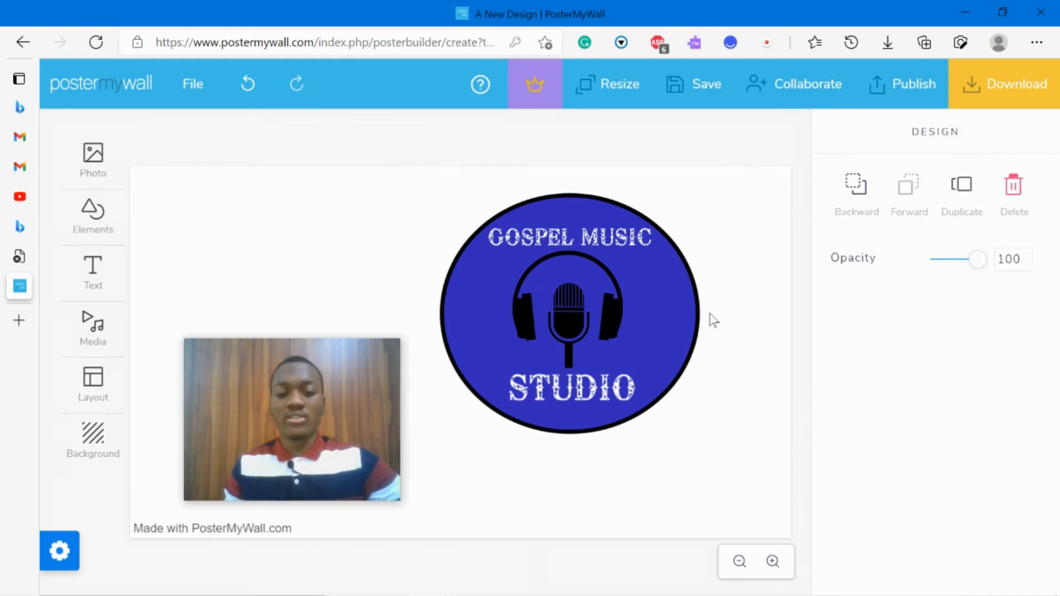
# Nudge the microphone image slightly right and the STUDIO text slightly down to balance their spacing in the circle
pyautogui.click(618, 306)
pyautogui.click(748, 331)
pyautogui.click(610, 378)
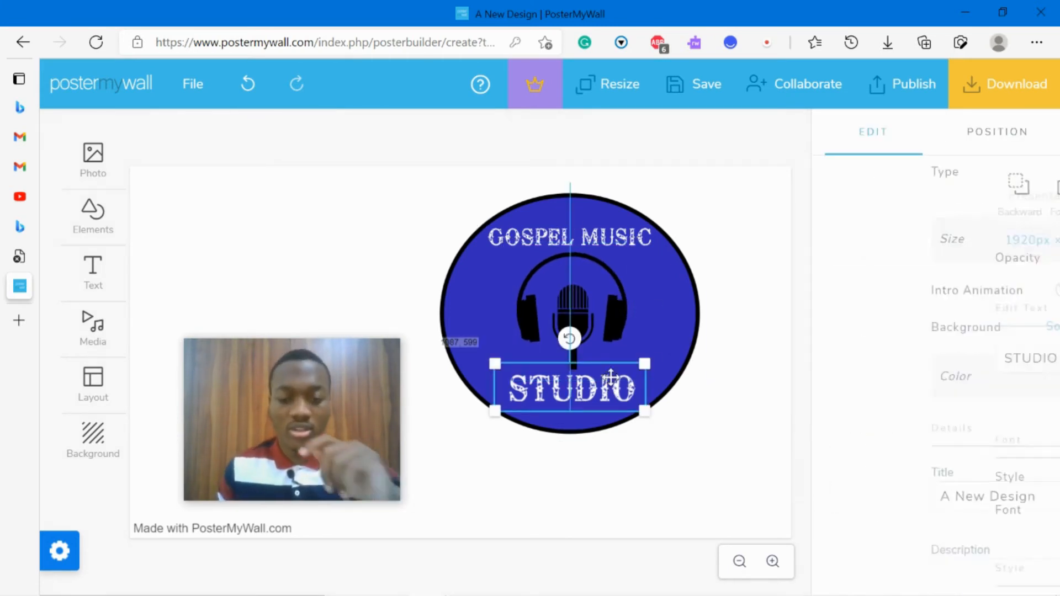
pyautogui.click(592, 326)
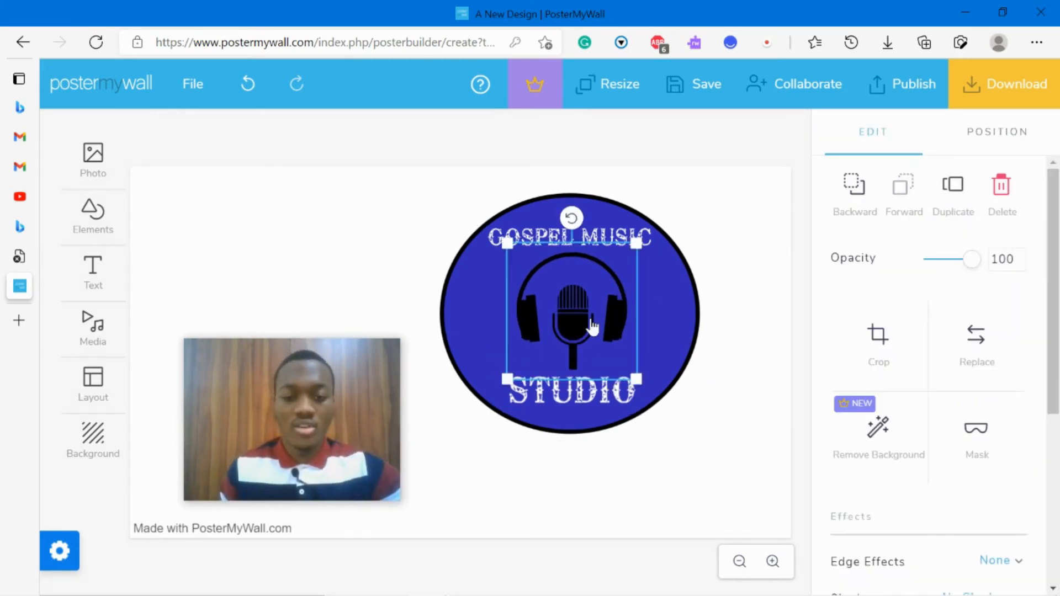
# Enlarge the blue circle slightly at its upper-right corner and lower edge
pyautogui.click(748, 303)
pyautogui.click(684, 276)
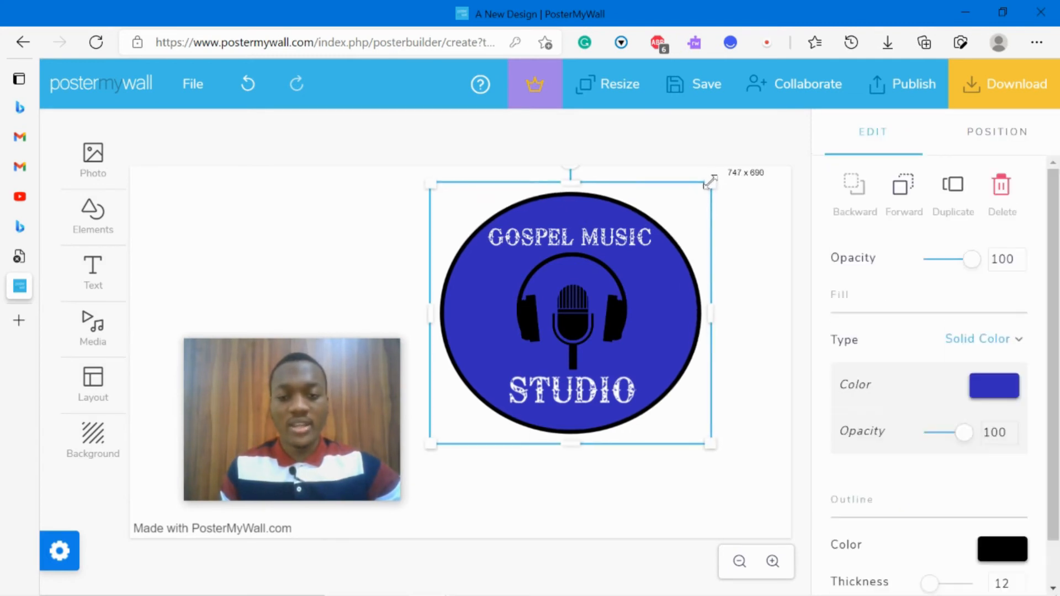
pyautogui.moveTo(711, 181); pyautogui.dragTo(712, 181)
pyautogui.click(598, 441)
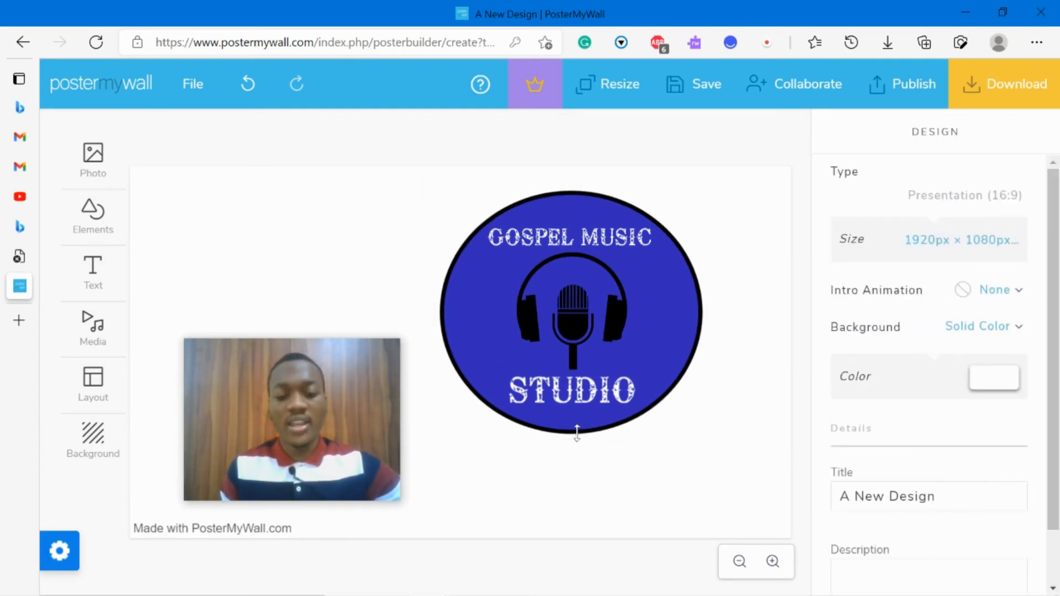
pyautogui.click(574, 432)
pyautogui.moveTo(570, 442); pyautogui.dragTo(570, 446)
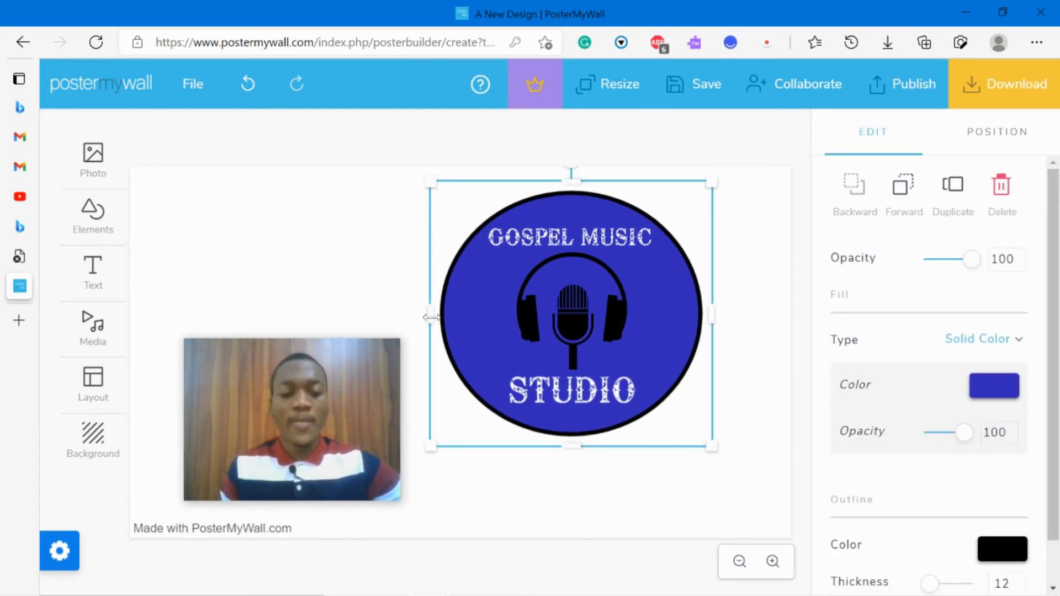
pyautogui.click(586, 245)
pyautogui.click(611, 303)
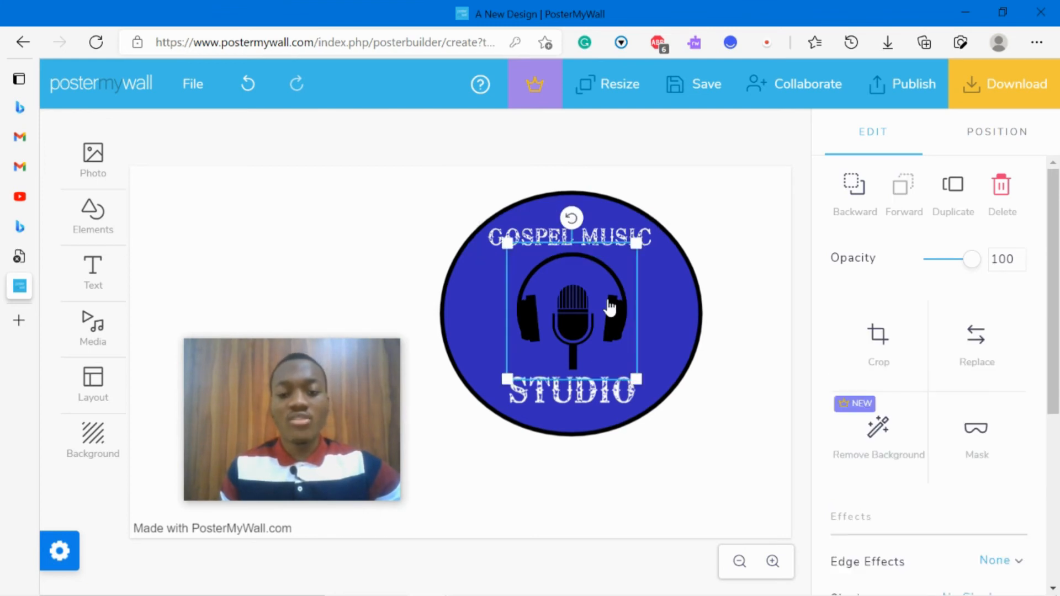
pyautogui.click(714, 345)
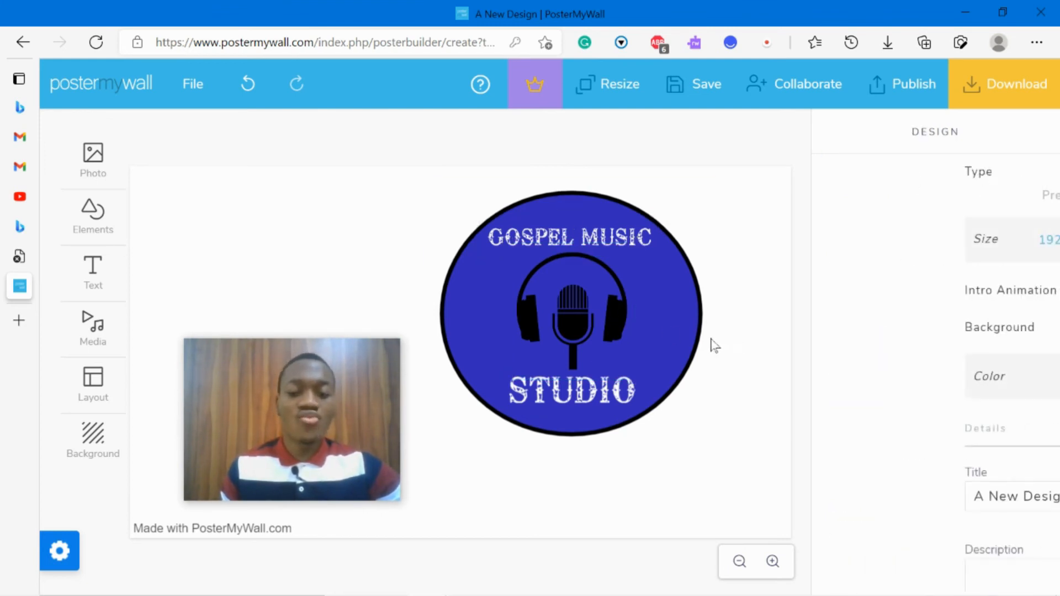
pyautogui.click(616, 334)
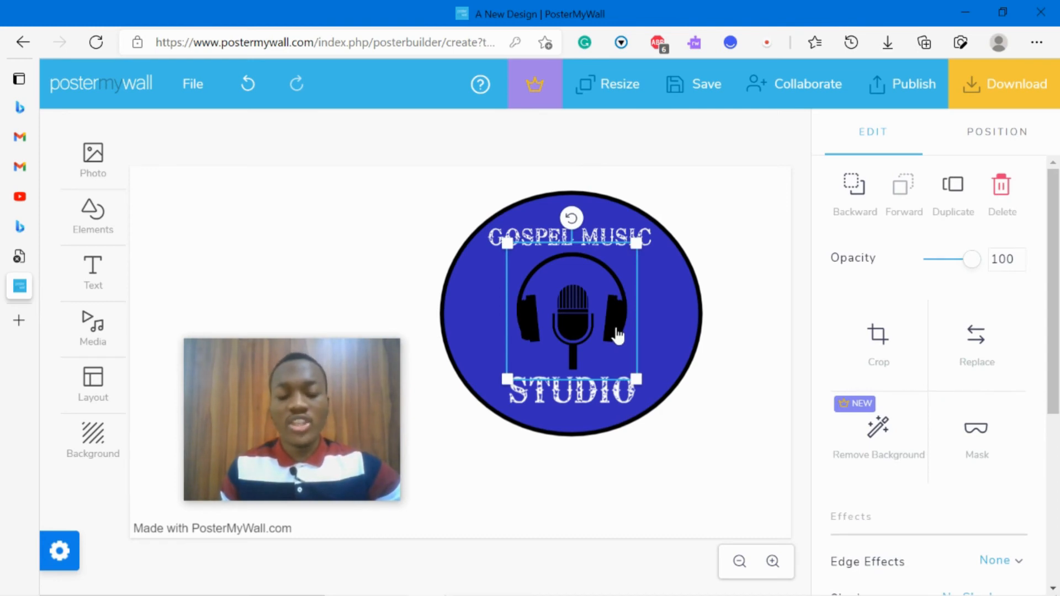